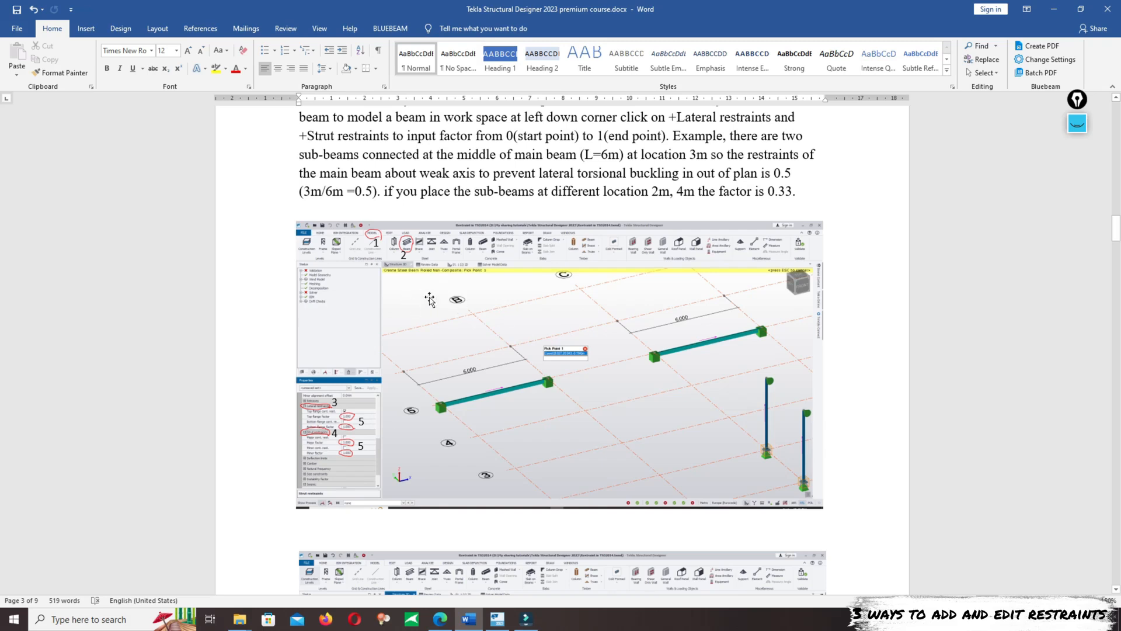
Read through the course document's three methods for adding and editing beam restraints, including the Review restraints illustrations
scroll(764, 356, "down", 2)
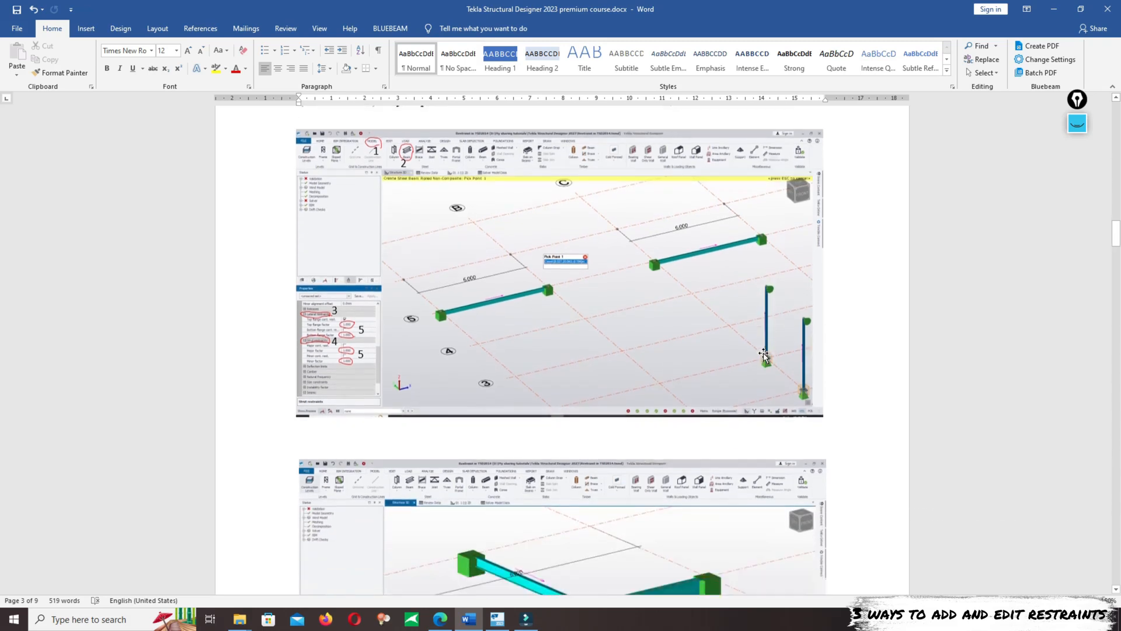
left_click_drag(1116, 240, 1120, 306)
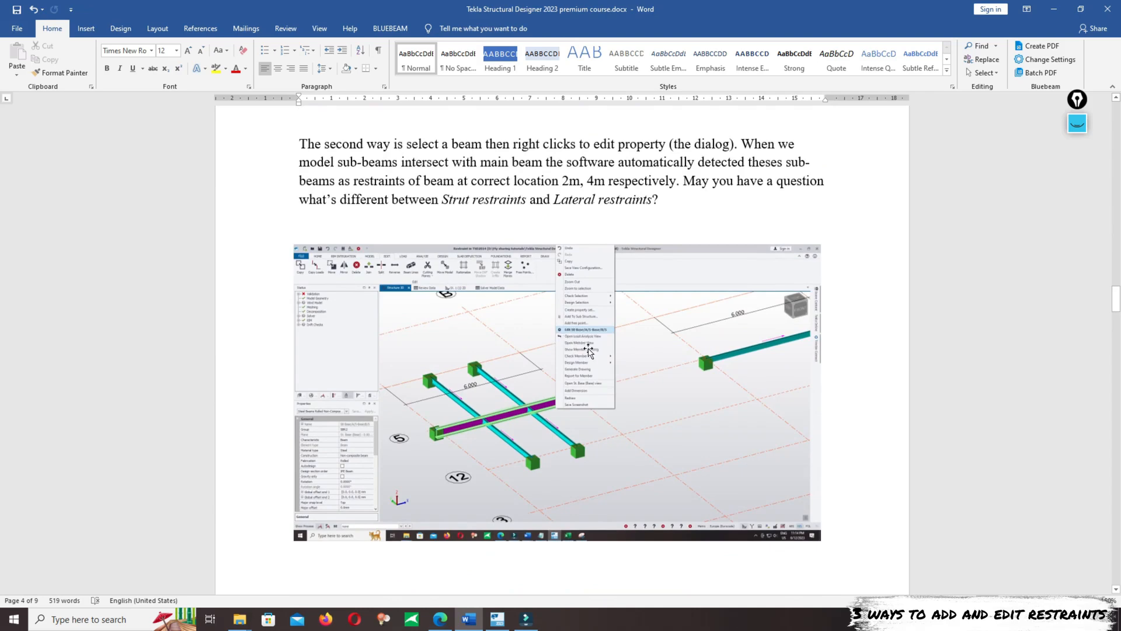
scroll(624, 322, "down", 15)
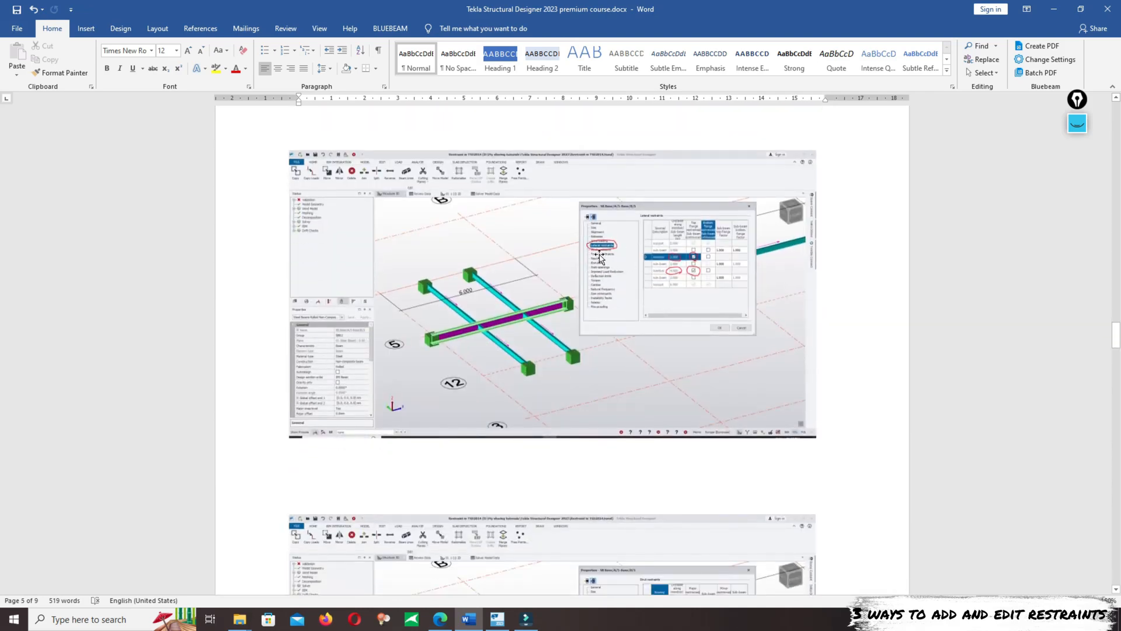
left_click_drag(1115, 333, 1115, 386)
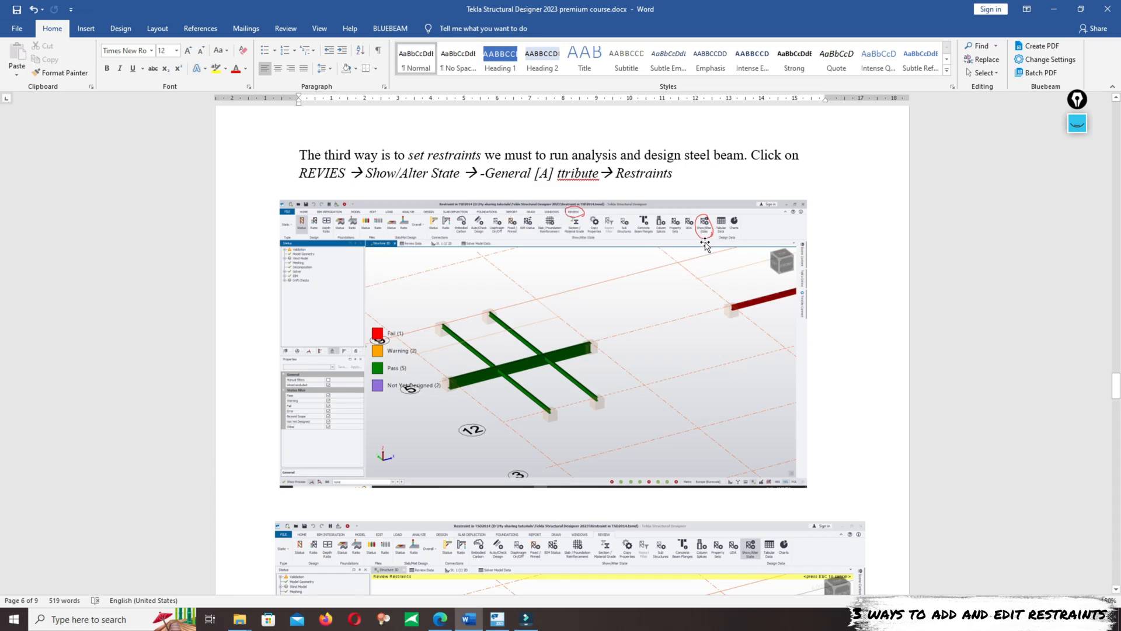
scroll(738, 244, "up", 3, "ctrl")
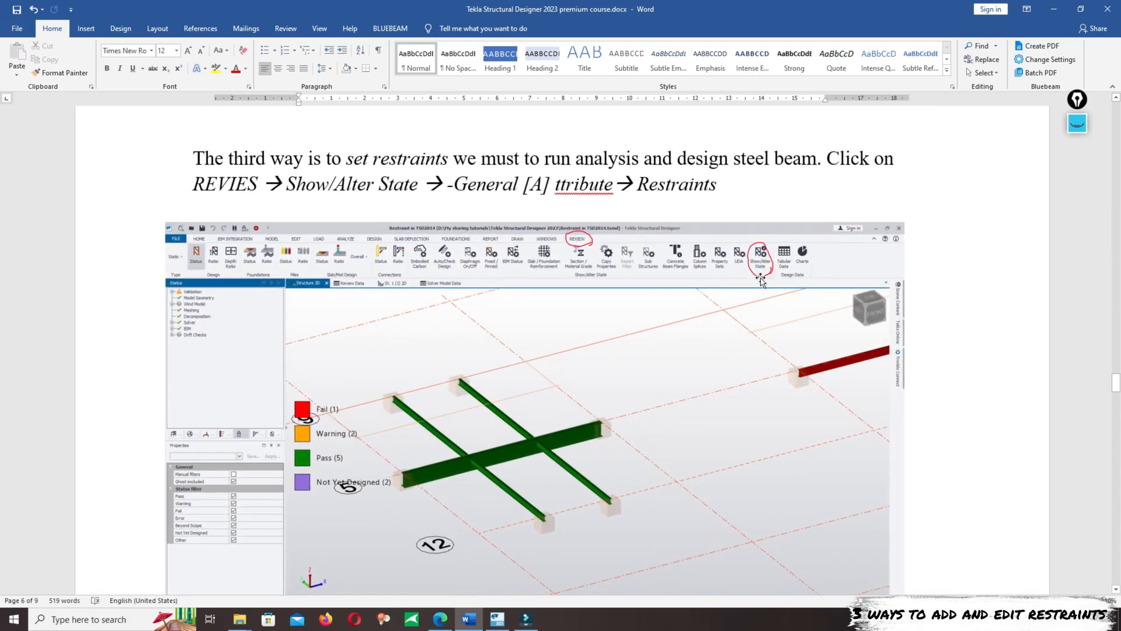
scroll(706, 292, "down", 5)
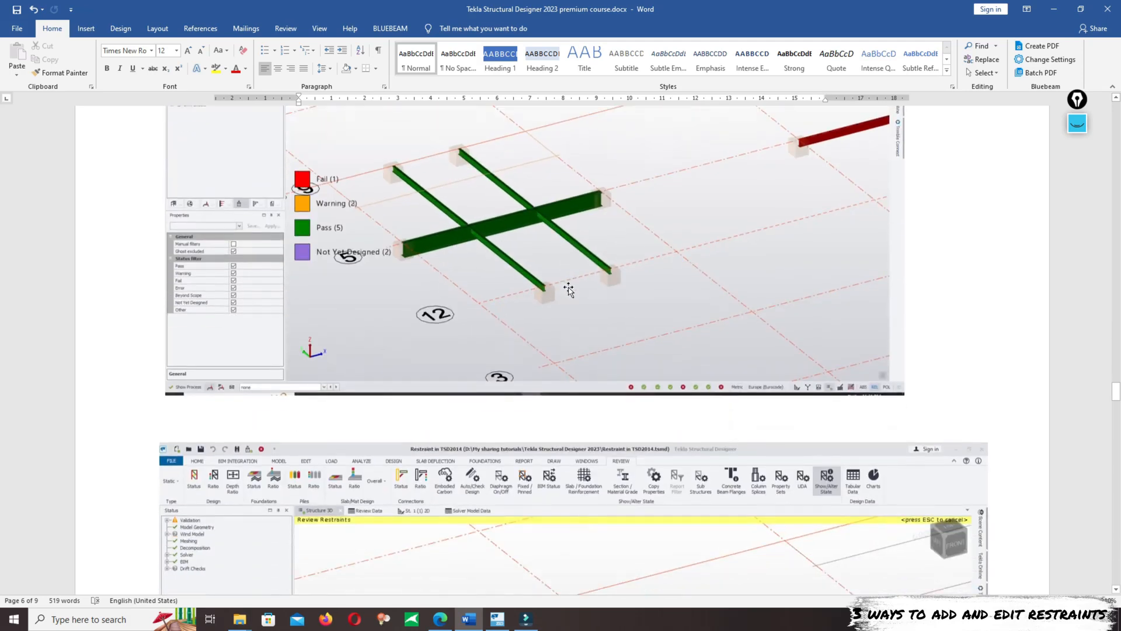
scroll(608, 282, "down", 5, "ctrl")
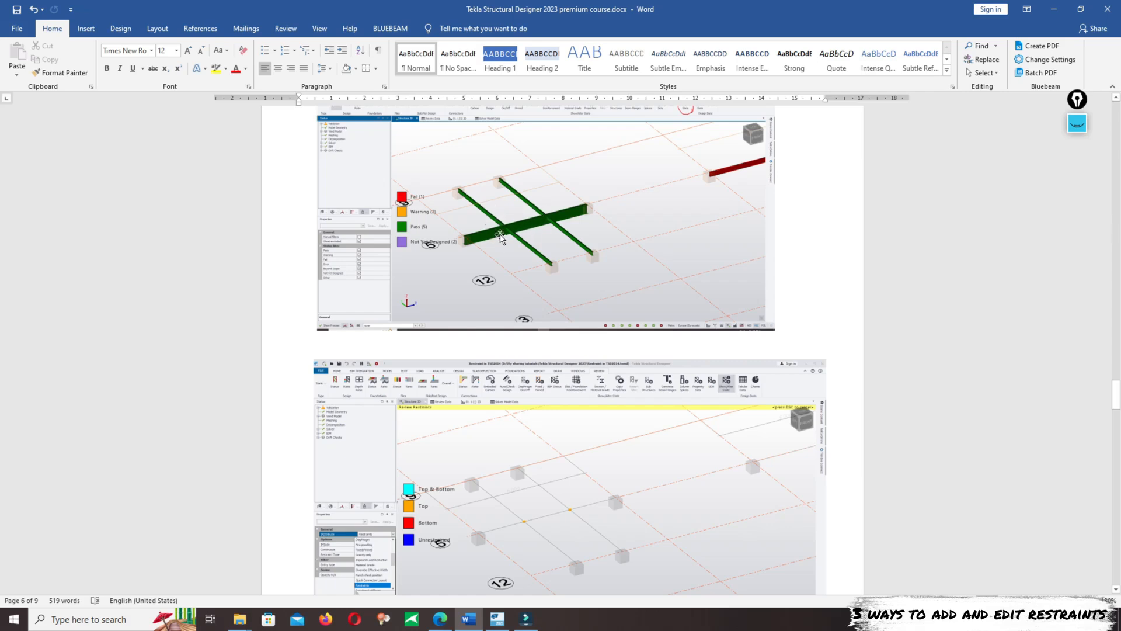
scroll(687, 343, "down", 8)
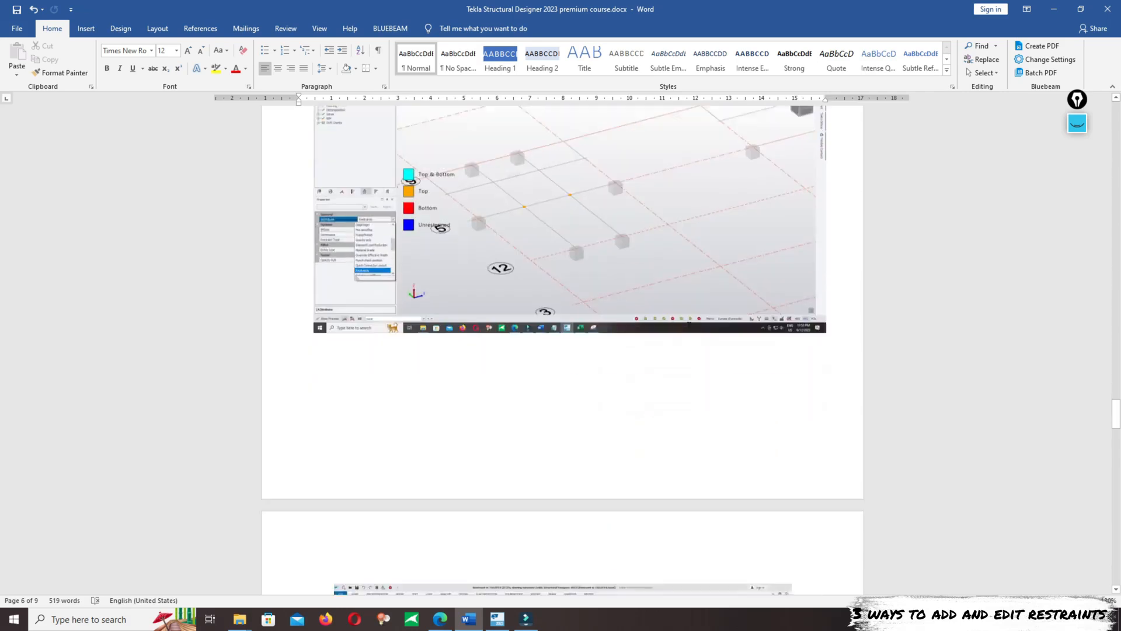
scroll(686, 342, "down", 6)
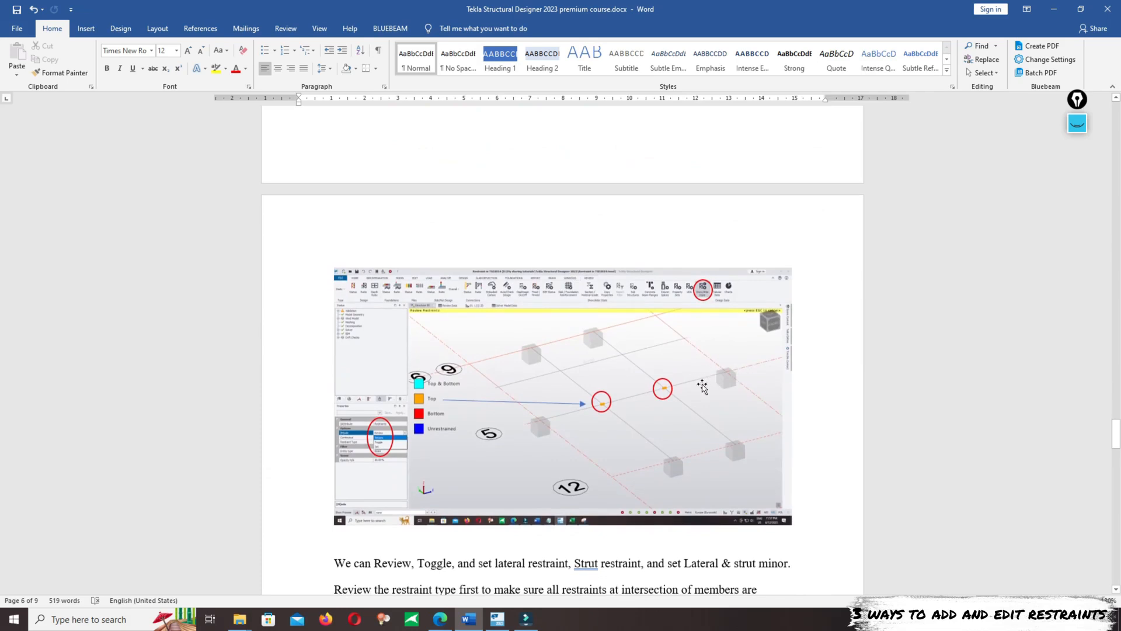
scroll(619, 393, "down", 4)
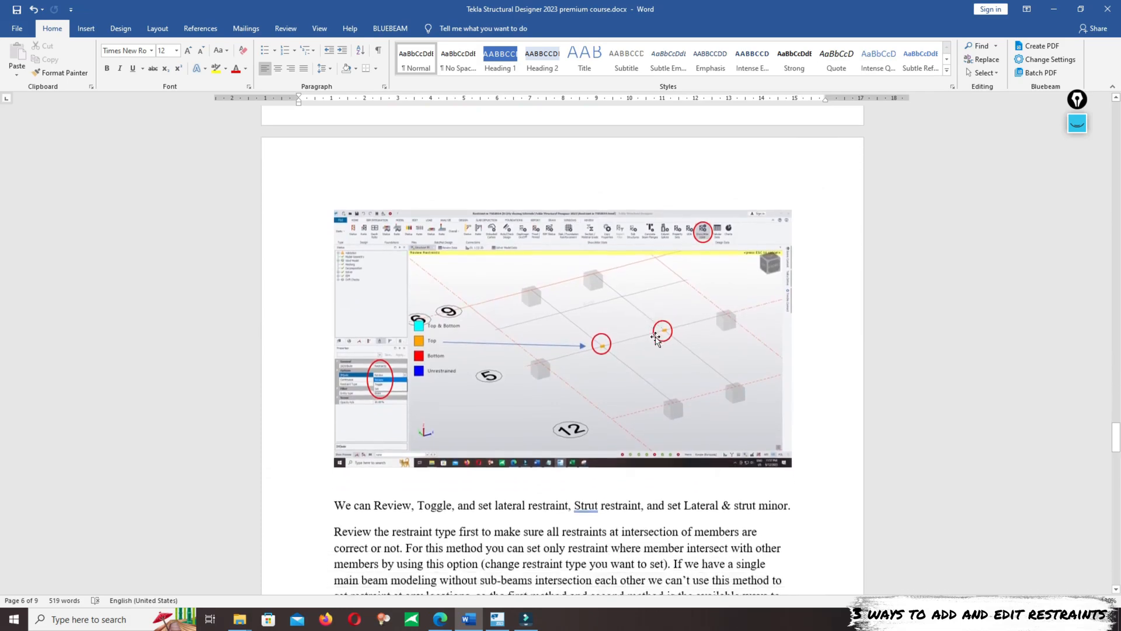
scroll(608, 272, "down", 2)
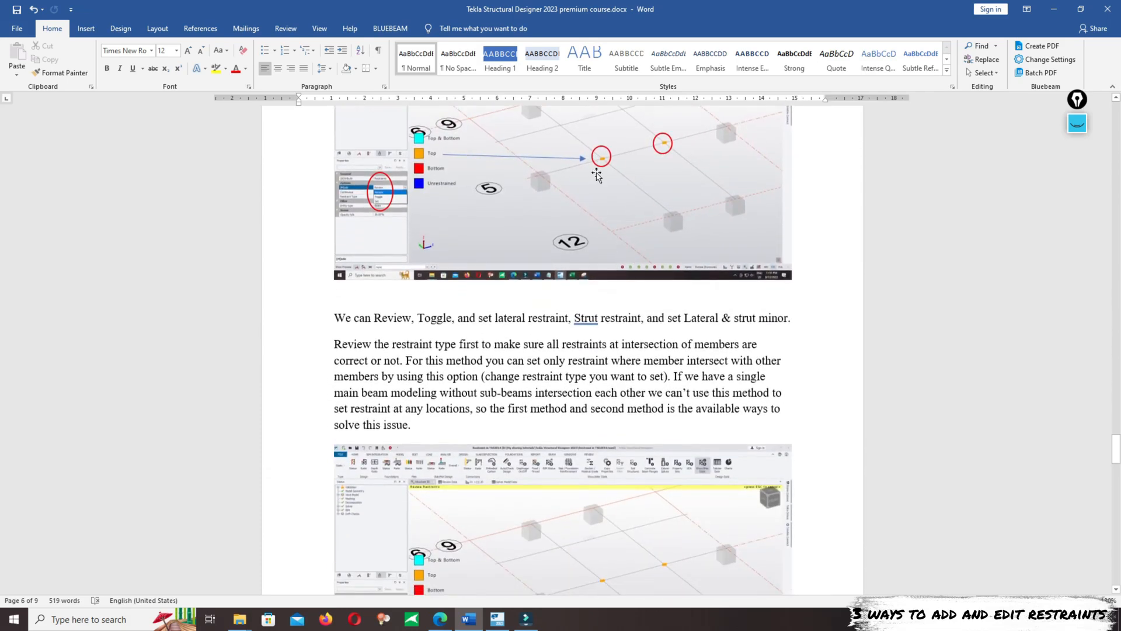
scroll(726, 335, "down", 6)
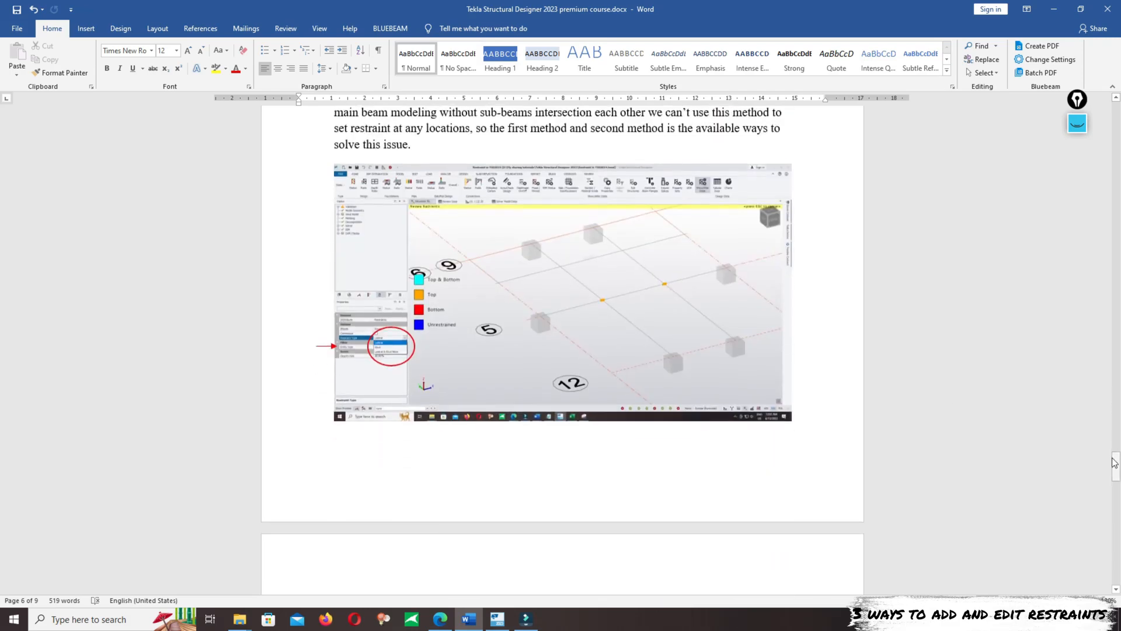
left_click_drag(1116, 463, 1120, 208)
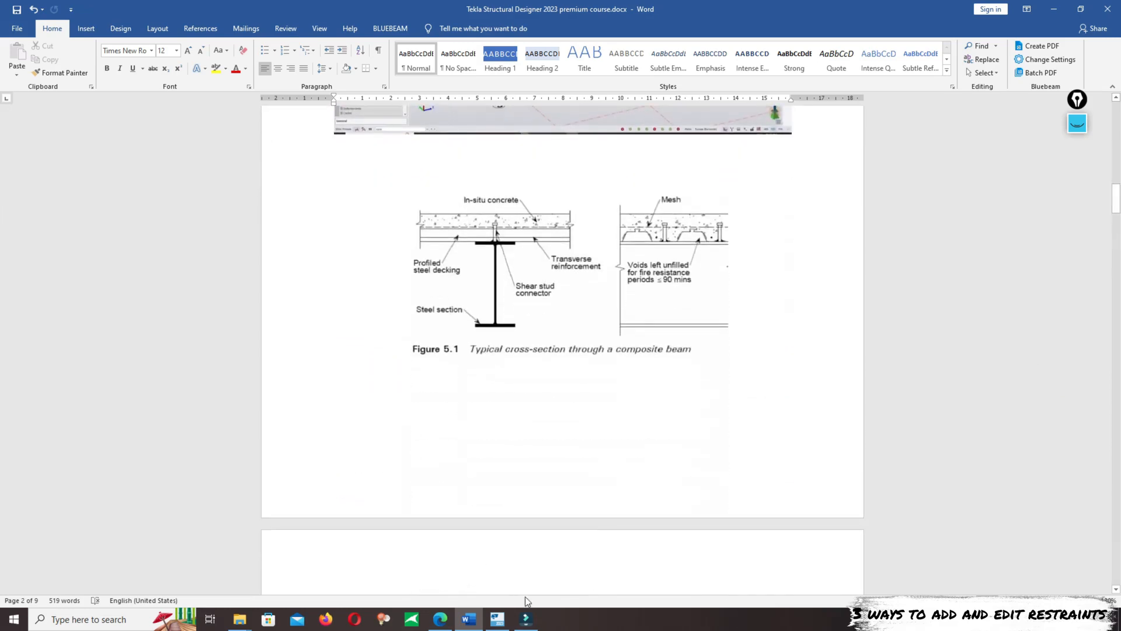
Switch to Tekla Structural Designer and delete both steel beams with their supports and dimensions
mouse_move(532, 622)
mouse_move(497, 619)
left_click(497, 573)
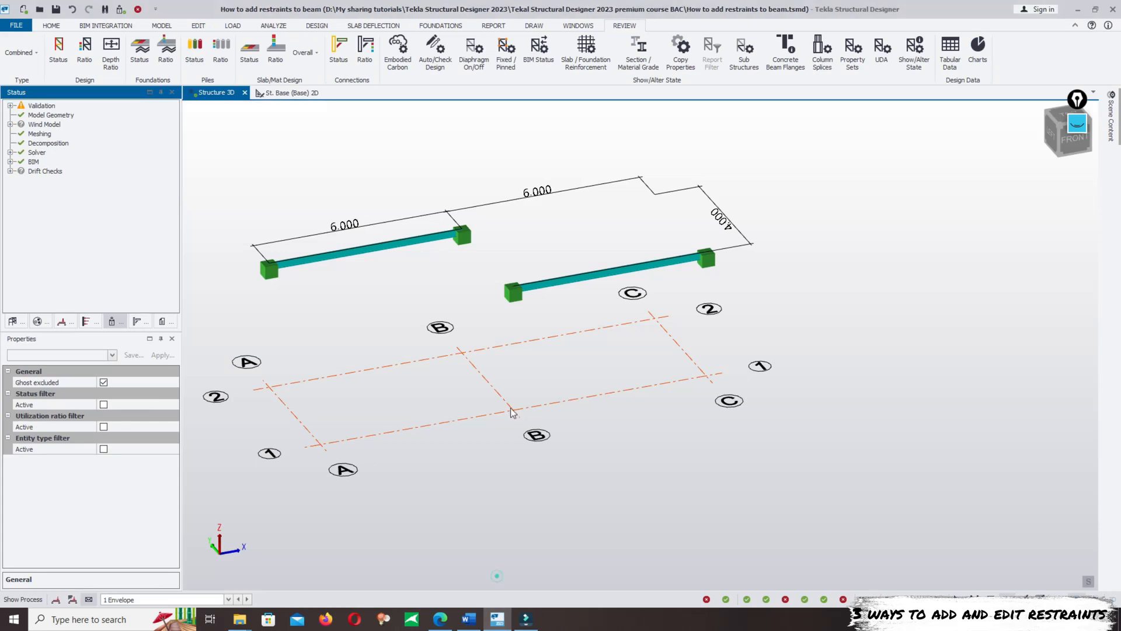
right_click_drag(695, 403, 695, 371)
scroll(717, 307, "down", 2)
right_click_drag(786, 354, 753, 397)
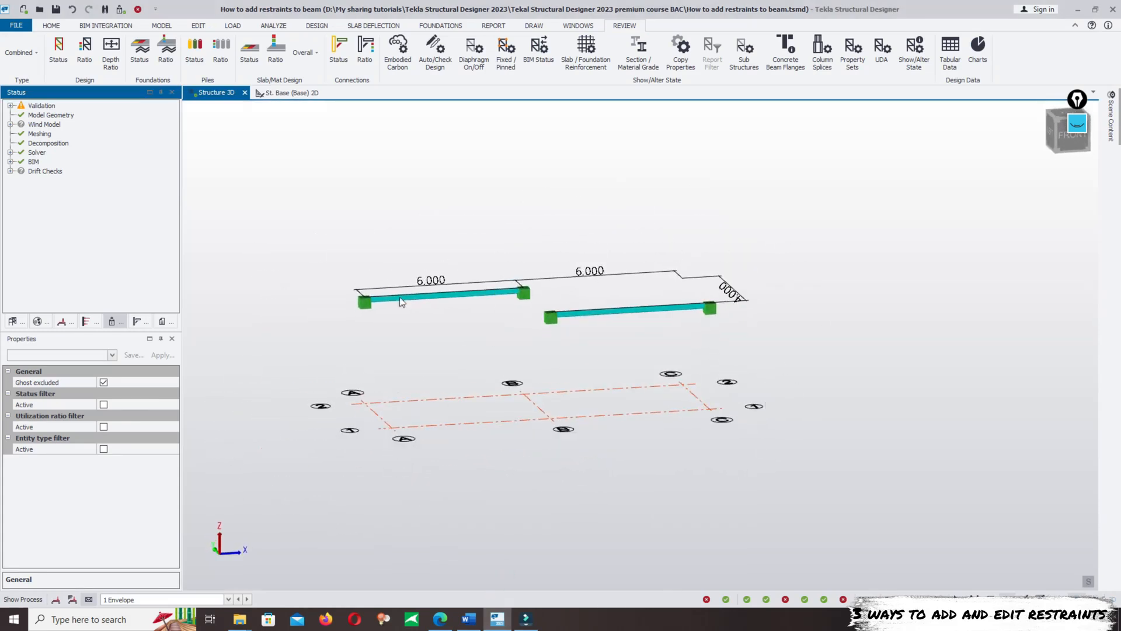
left_click_drag(237, 212, 843, 345)
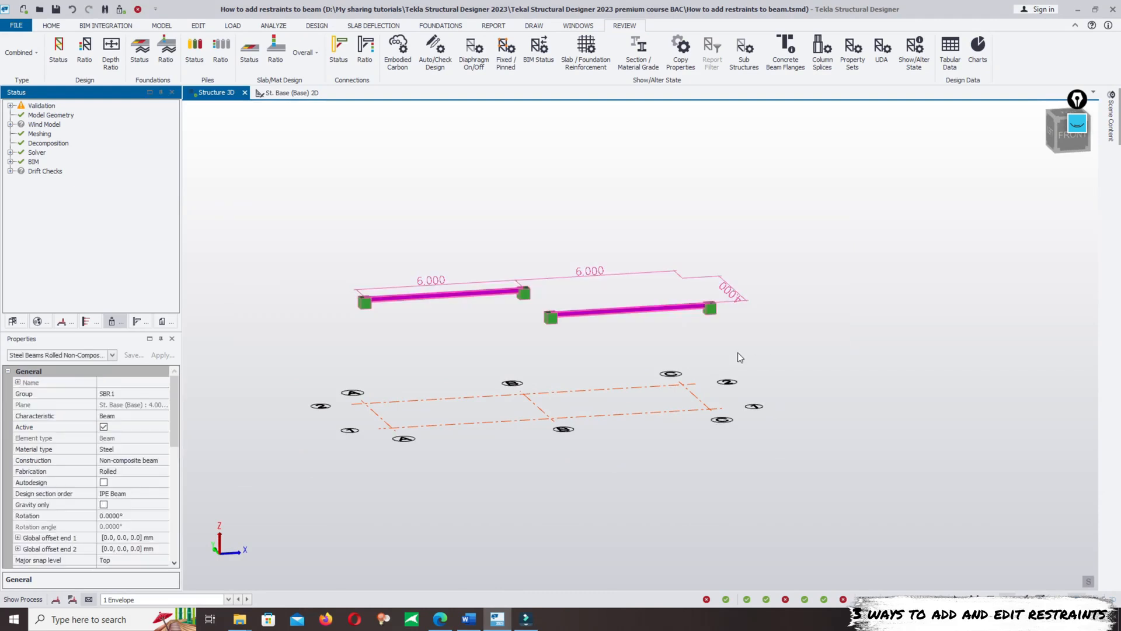
key("Delete")
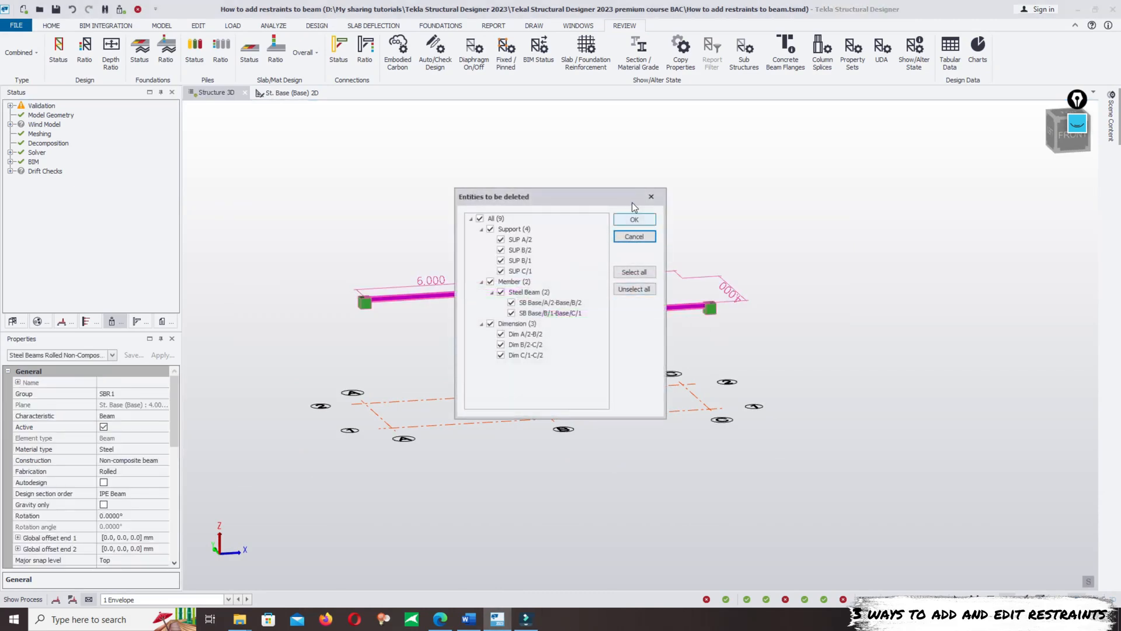
left_click(641, 224)
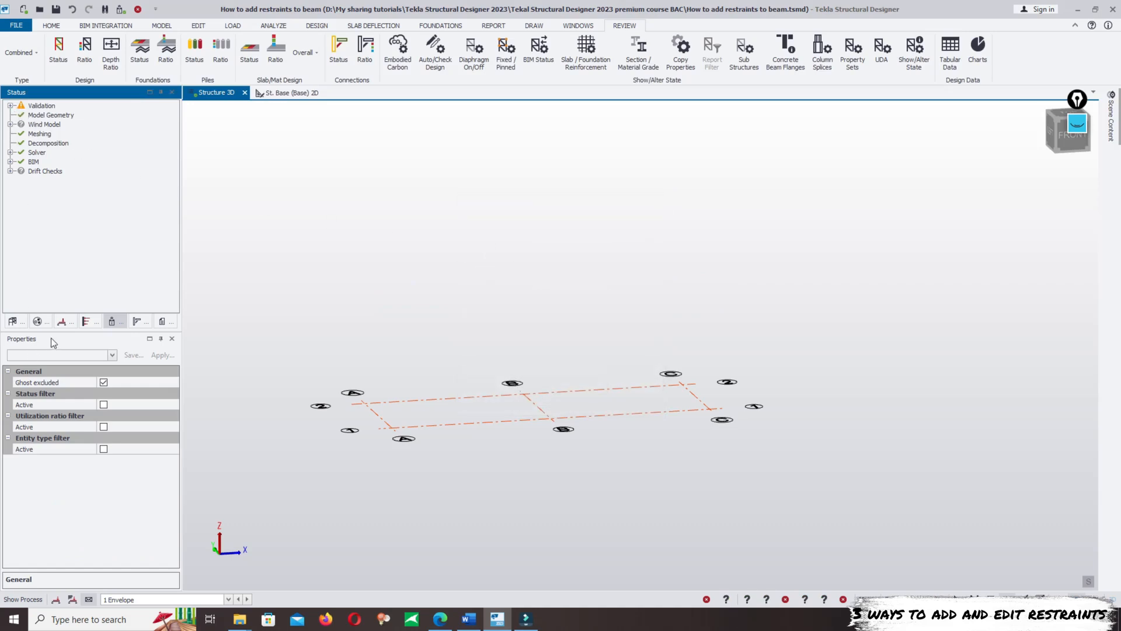
Open the 2D view of the St. Base (Base) level and start creating a rolled non-composite steel beam
left_click(13, 321)
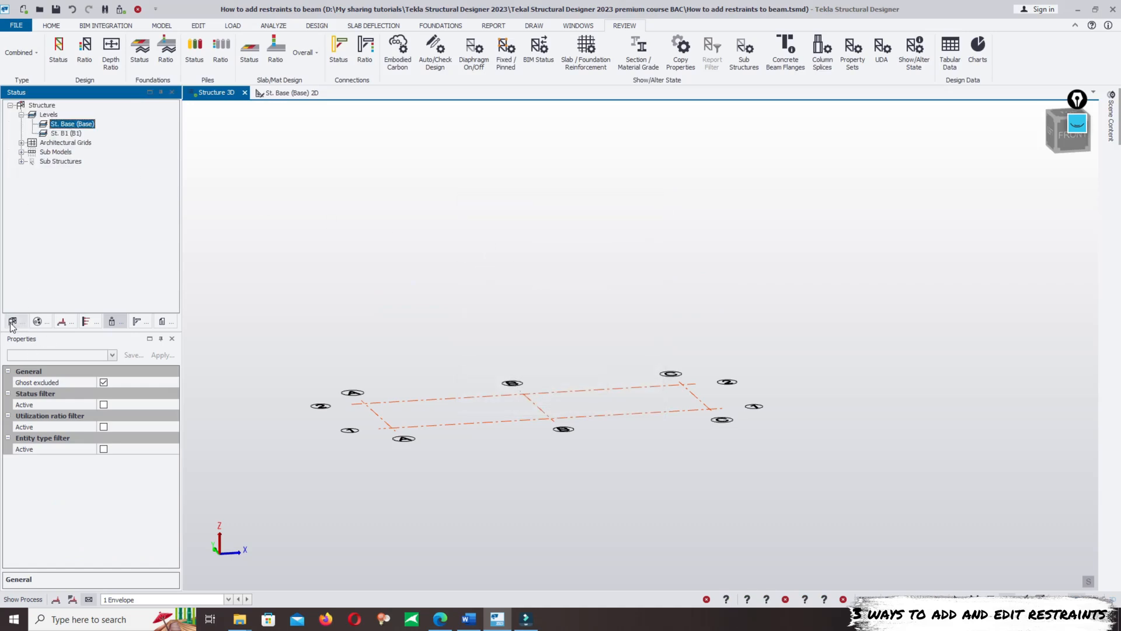
double_click(77, 126)
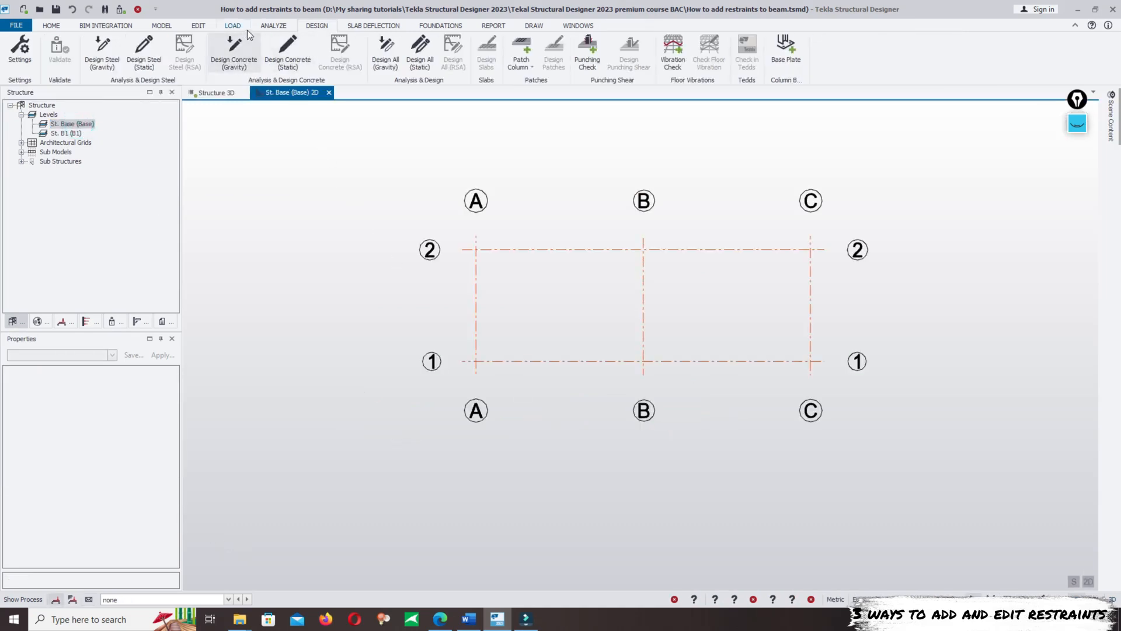
left_click(165, 26)
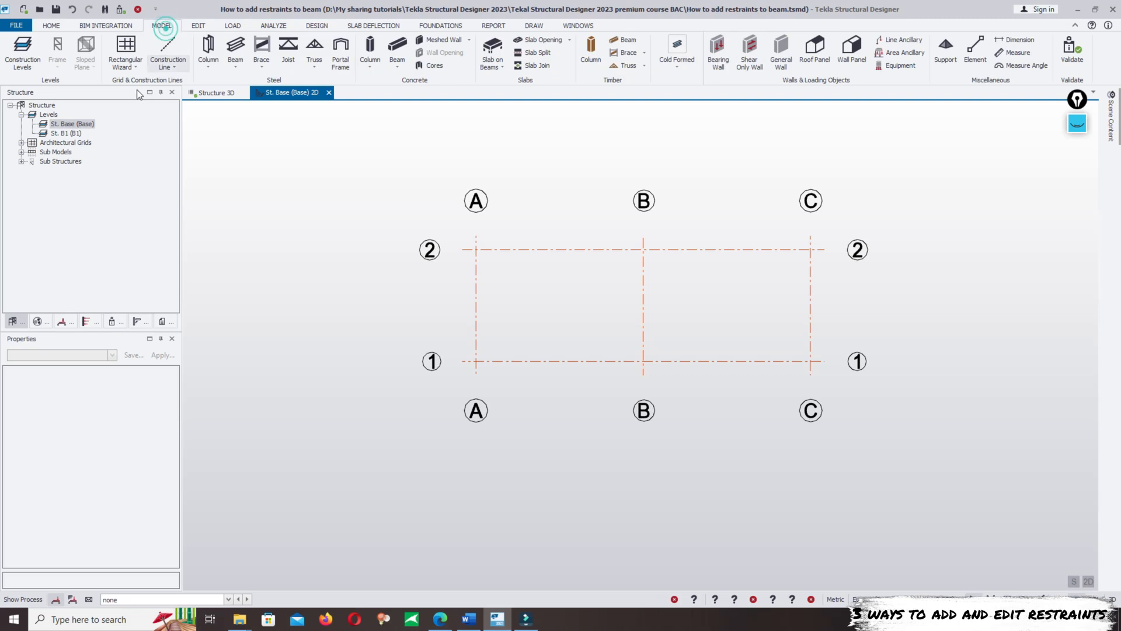
left_click(234, 65)
left_click(252, 92)
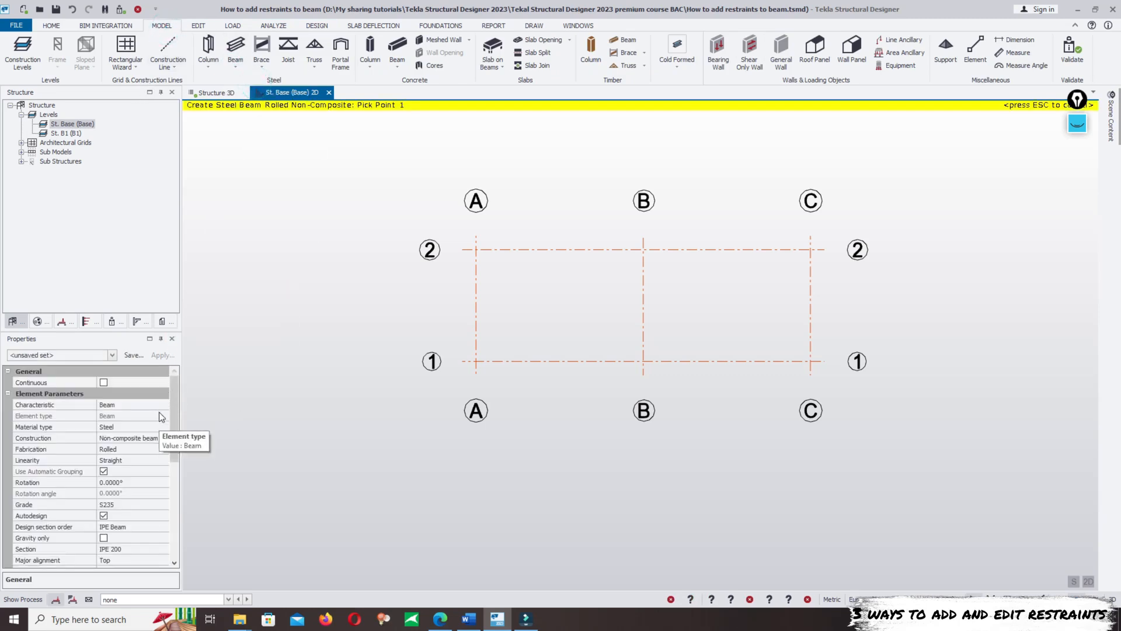
Disable the new beam's continuous top flange lateral restraint and expand its strut restraint settings
scroll(173, 446, "down", 1)
left_click_drag(172, 447, 166, 480)
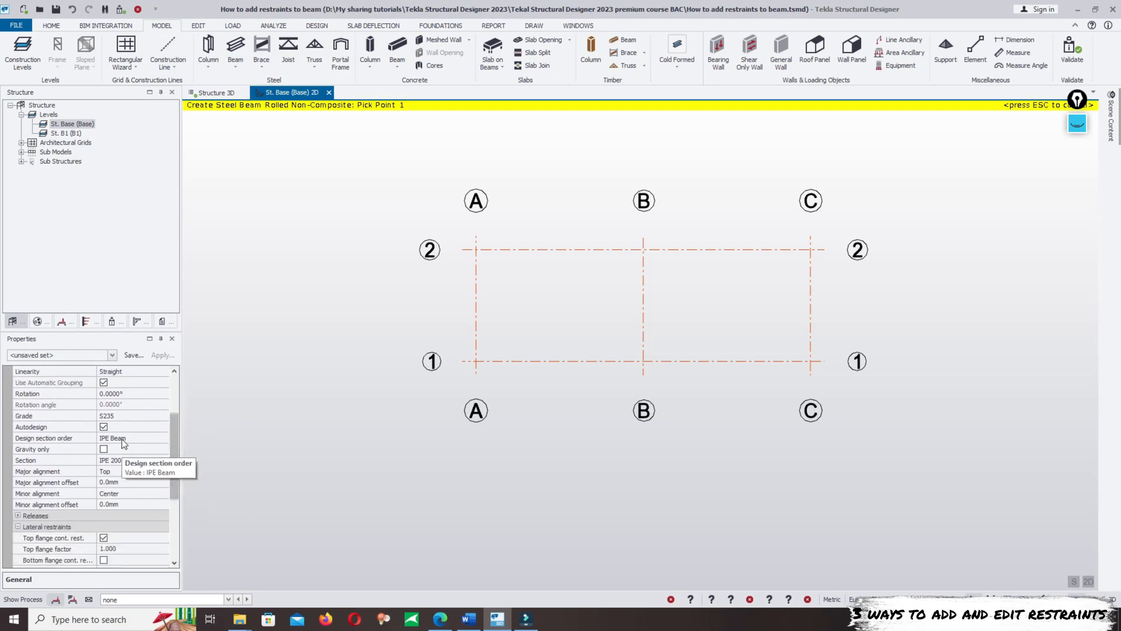
left_click(135, 460)
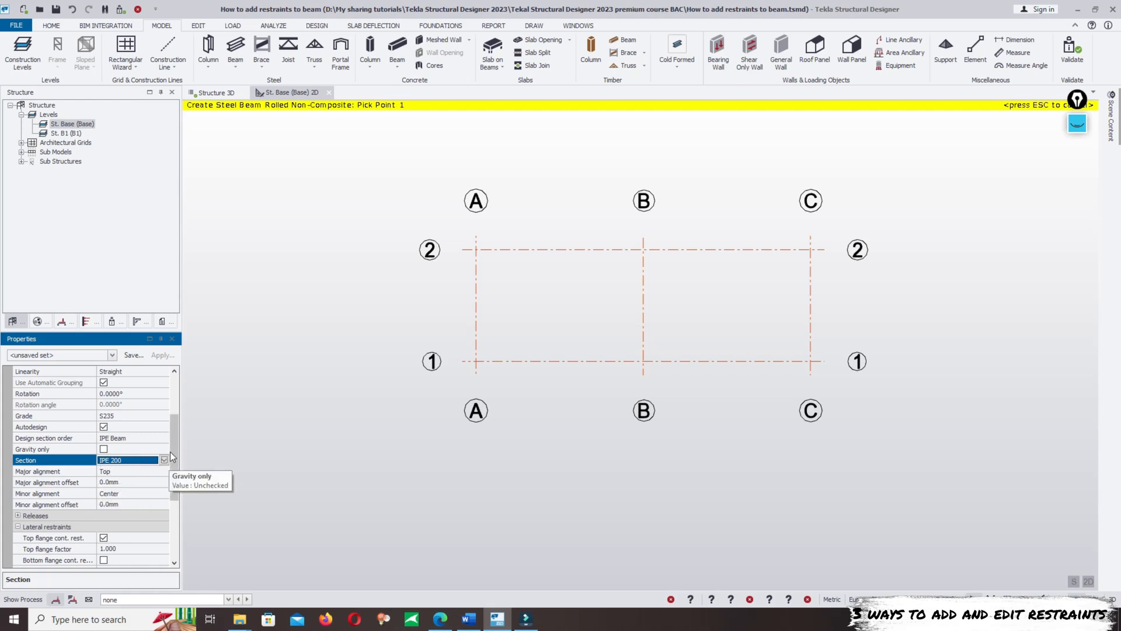
left_click_drag(173, 451, 164, 493)
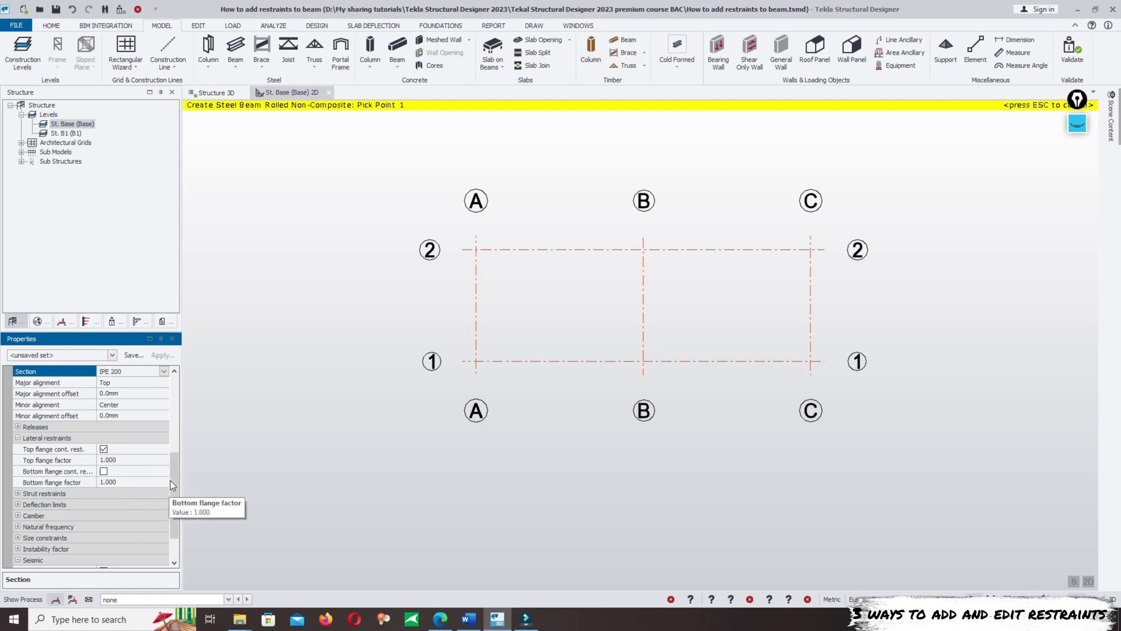
mouse_move(174, 483)
left_mouse_down()
mouse_move(167, 413)
mouse_move(178, 439)
mouse_move(170, 495)
left_mouse_up()
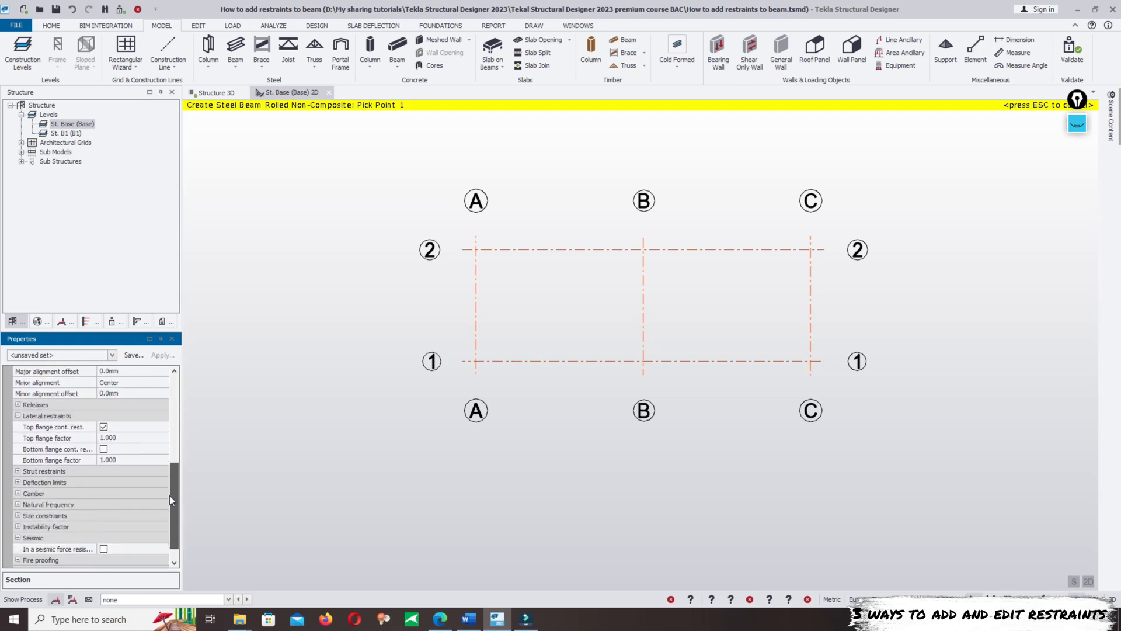
left_click(104, 428)
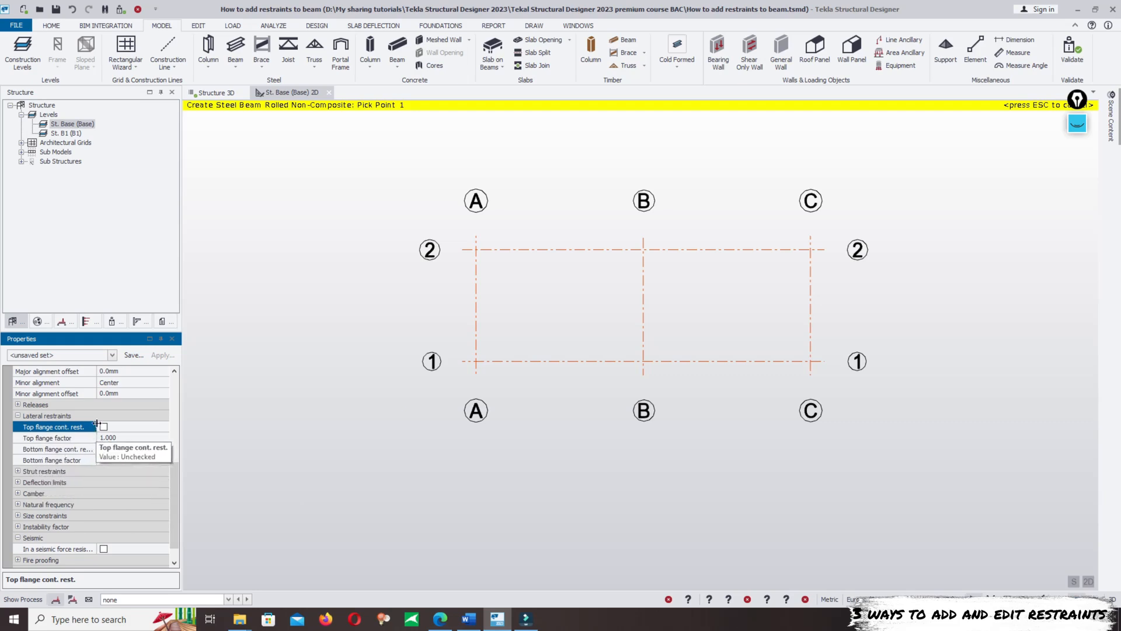
left_click_drag(97, 453, 108, 453)
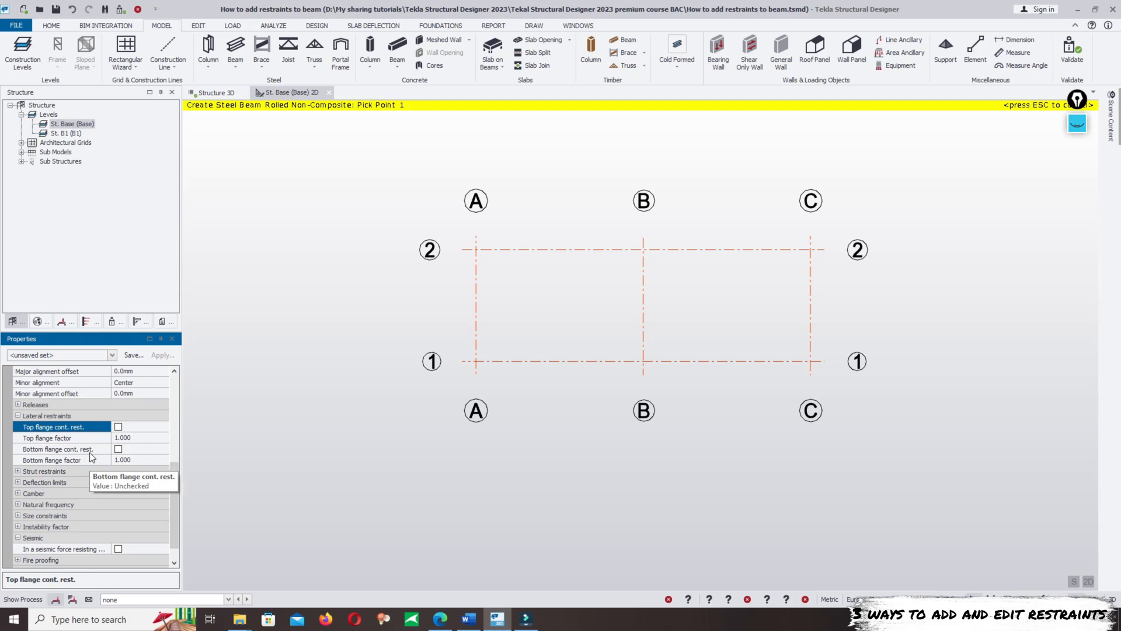
left_click(18, 472)
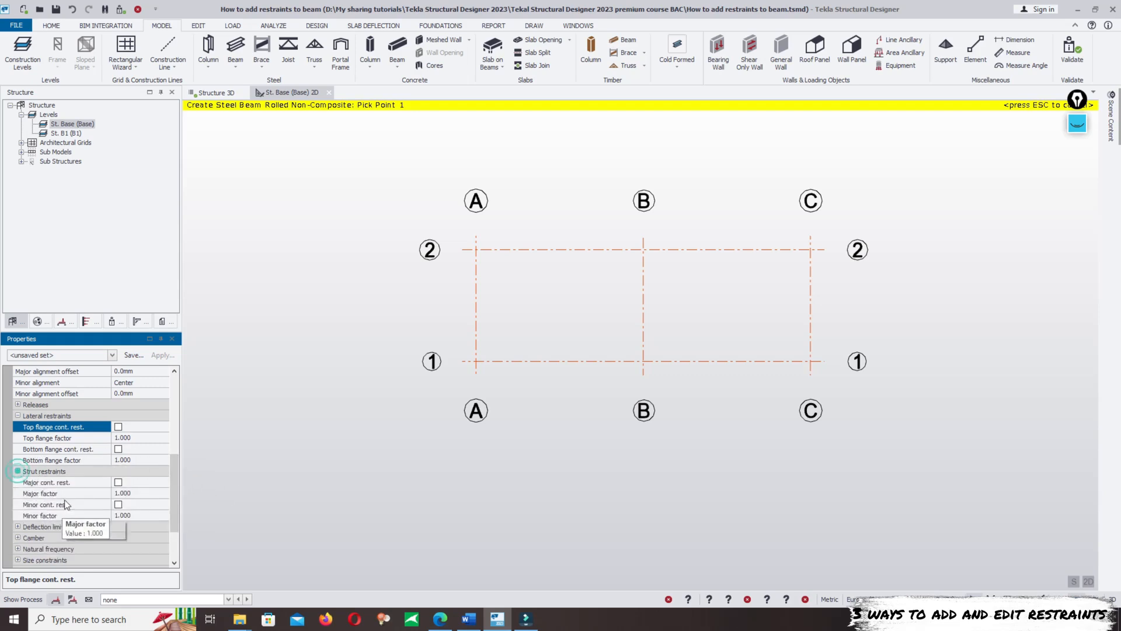
left_click_drag(172, 482, 173, 488)
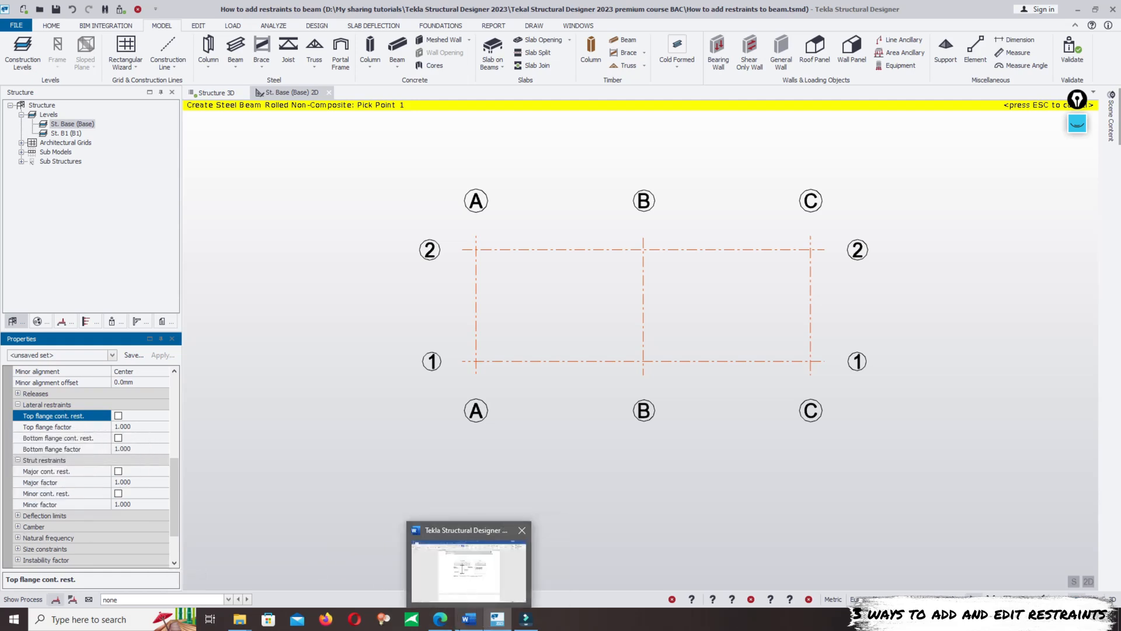
Switch to the Word course document and examine the second and third restraint methods, through to the Set mode instructions
left_click(465, 620)
left_click_drag(1115, 197, 1113, 295)
mouse_move(1116, 285)
left_mouse_down()
mouse_move(1116, 186)
mouse_move(1111, 304)
left_mouse_up()
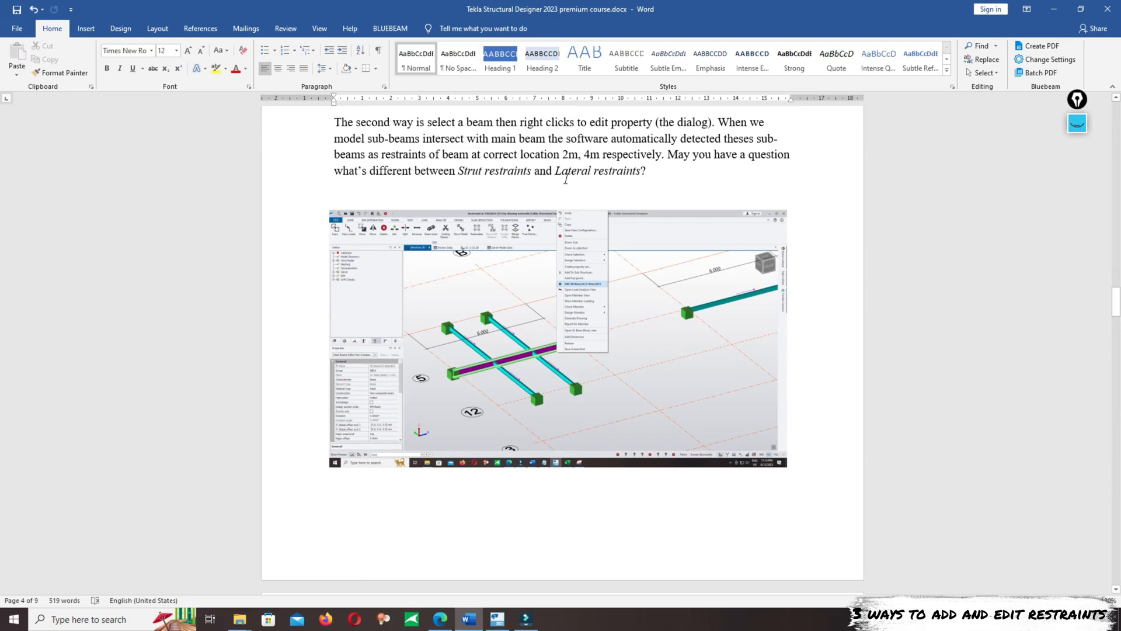
scroll(729, 252, "down", 15)
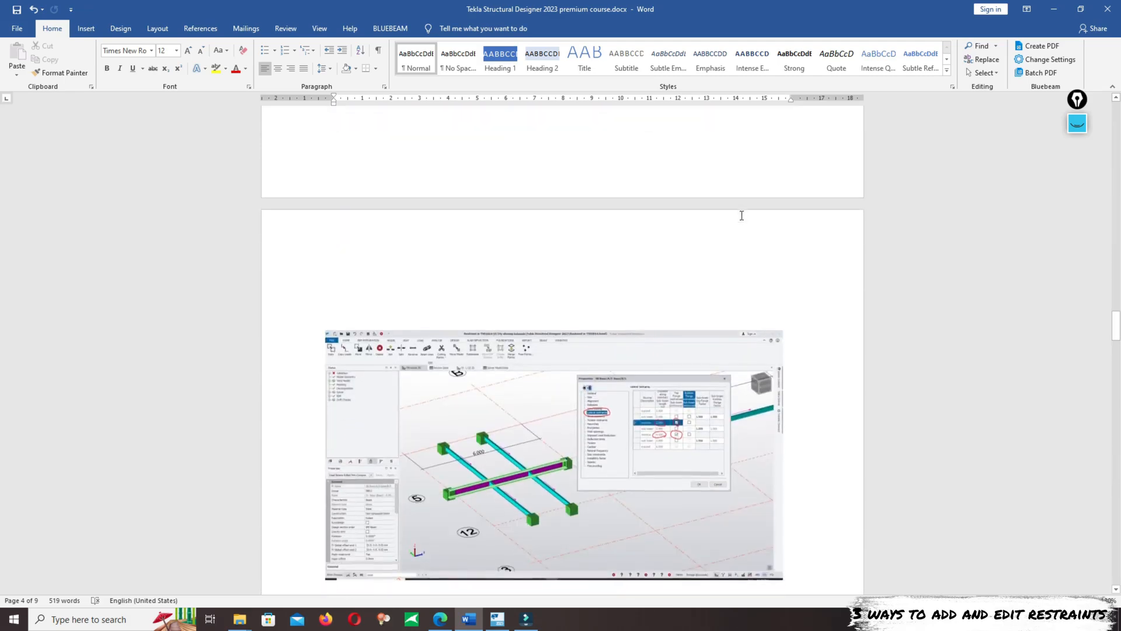
scroll(732, 225, "down", 15)
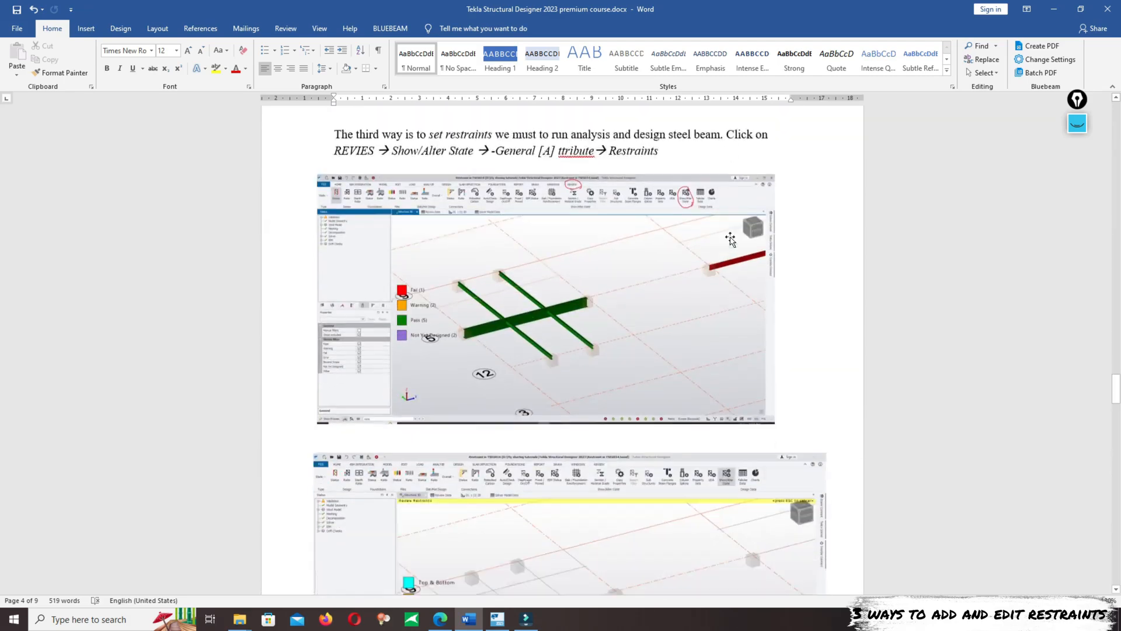
scroll(736, 253, "down", 6)
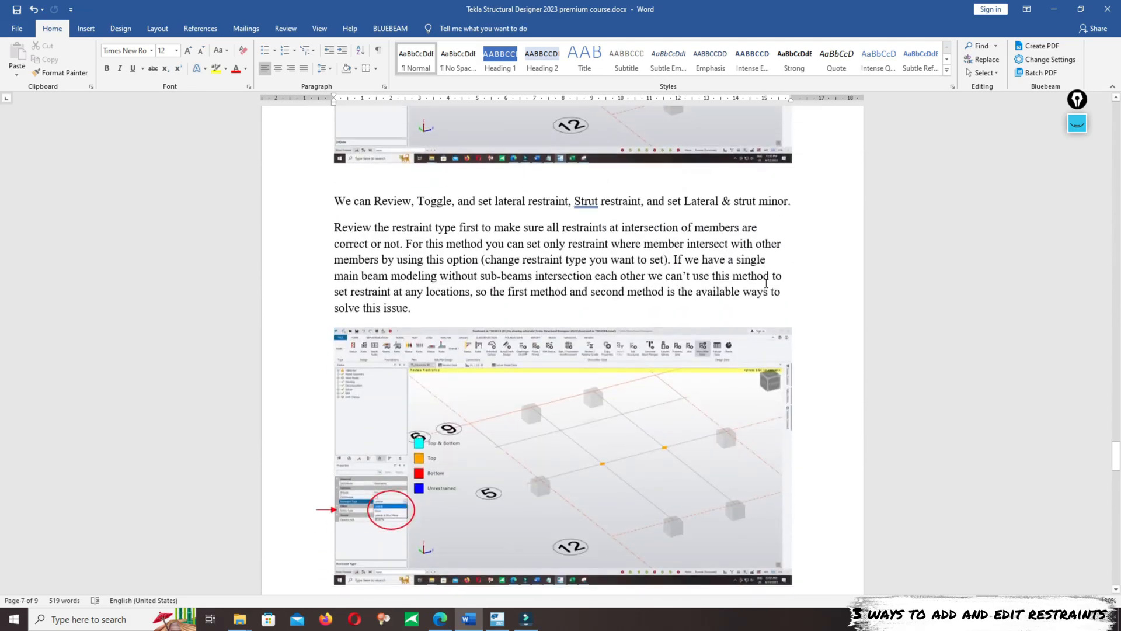
scroll(765, 284, "down", 15)
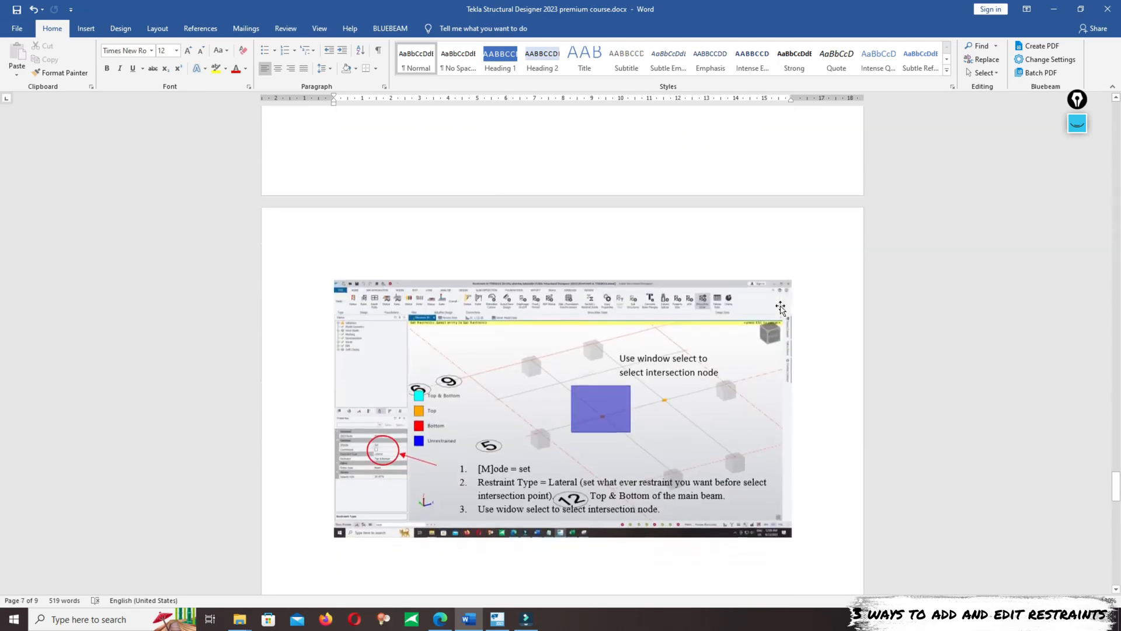
Examine the course document's definitions of strut and lateral restraints, including the first sentence on major and minor axis members
left_click_drag(1117, 499, 1120, 553)
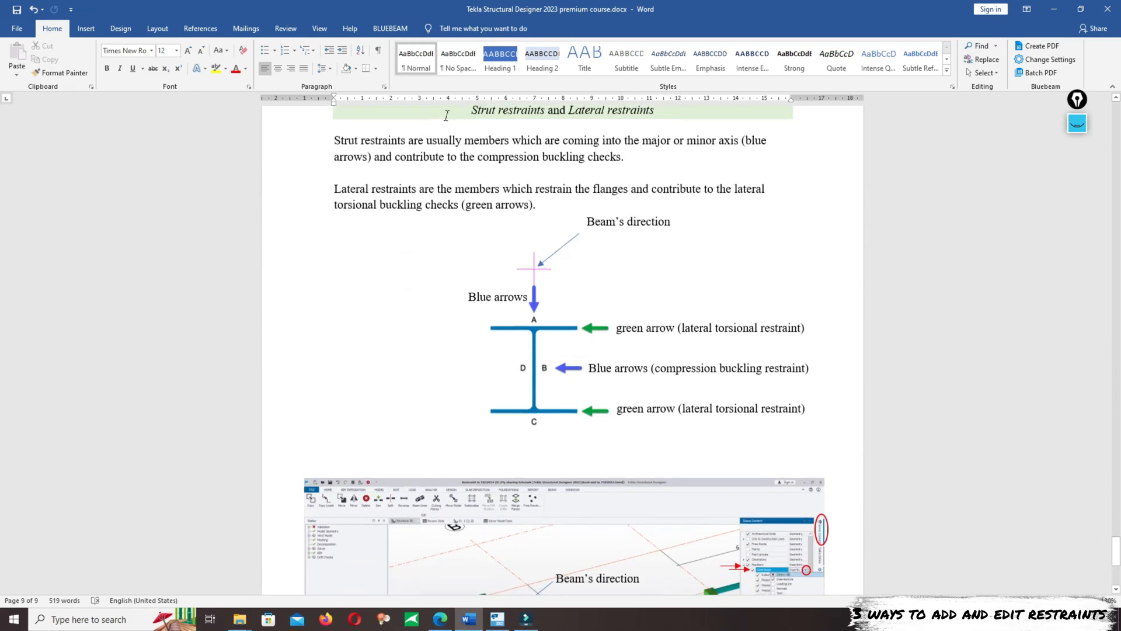
left_click_drag(465, 113, 670, 175)
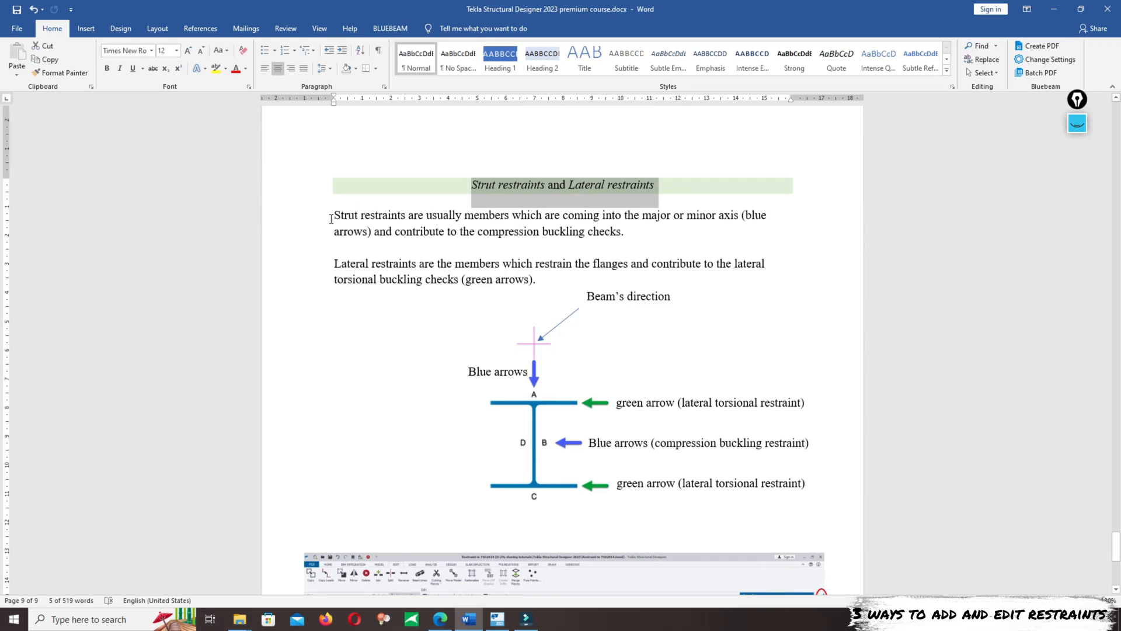
left_click_drag(331, 219, 745, 220)
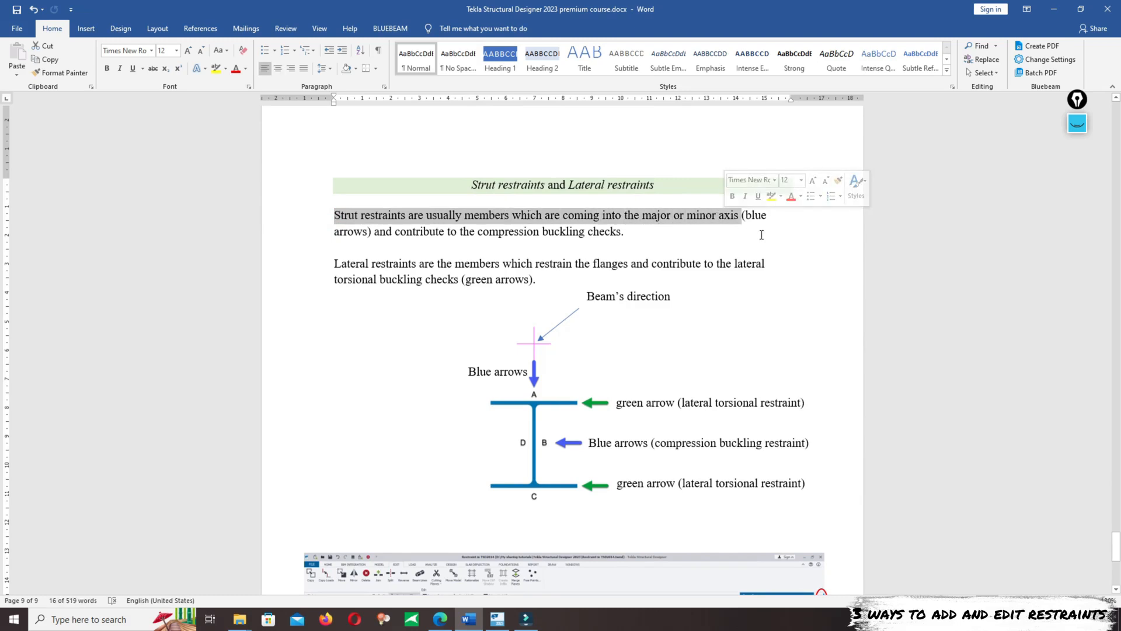
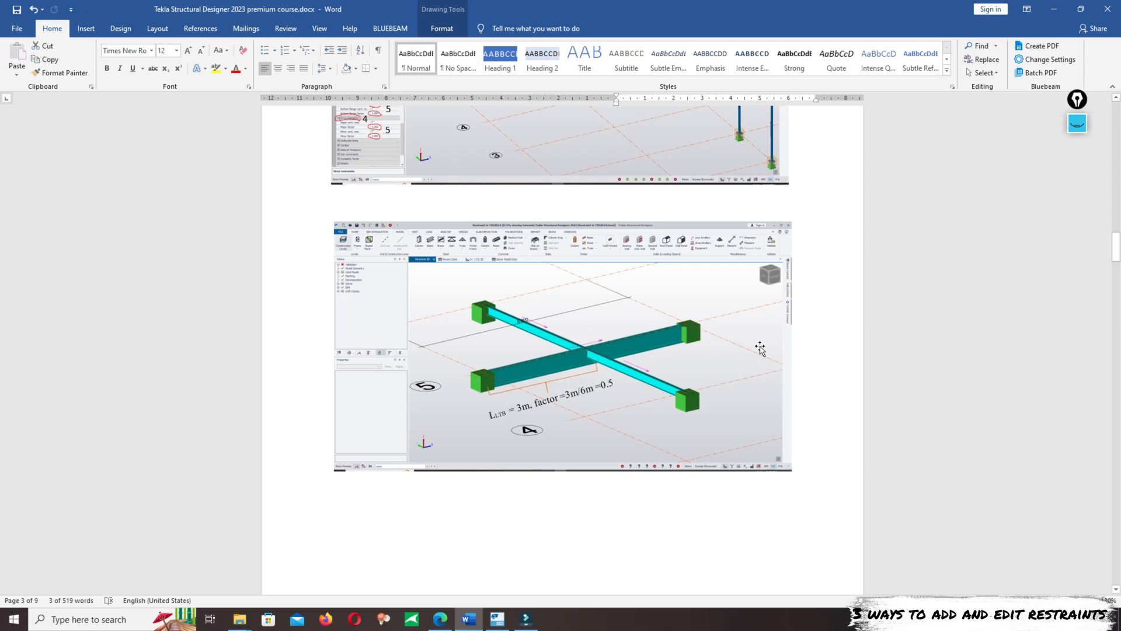
Switch to Tekla Structural Designer and set the new beam's top flange lateral restraint factor to 0.5
mouse_move(489, 622)
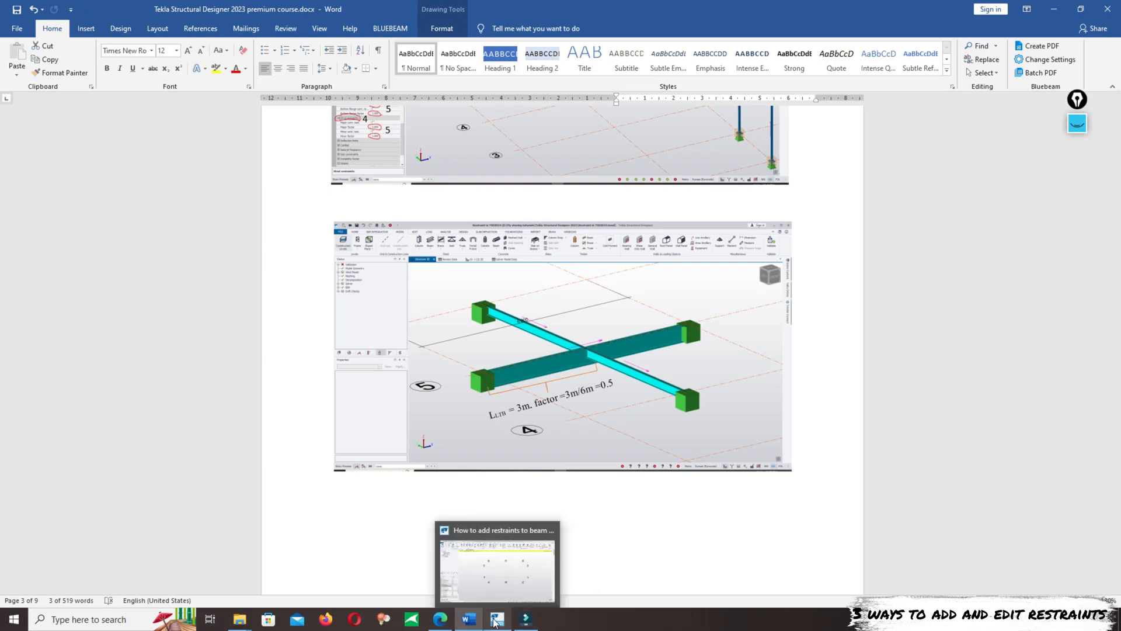
left_click(494, 587)
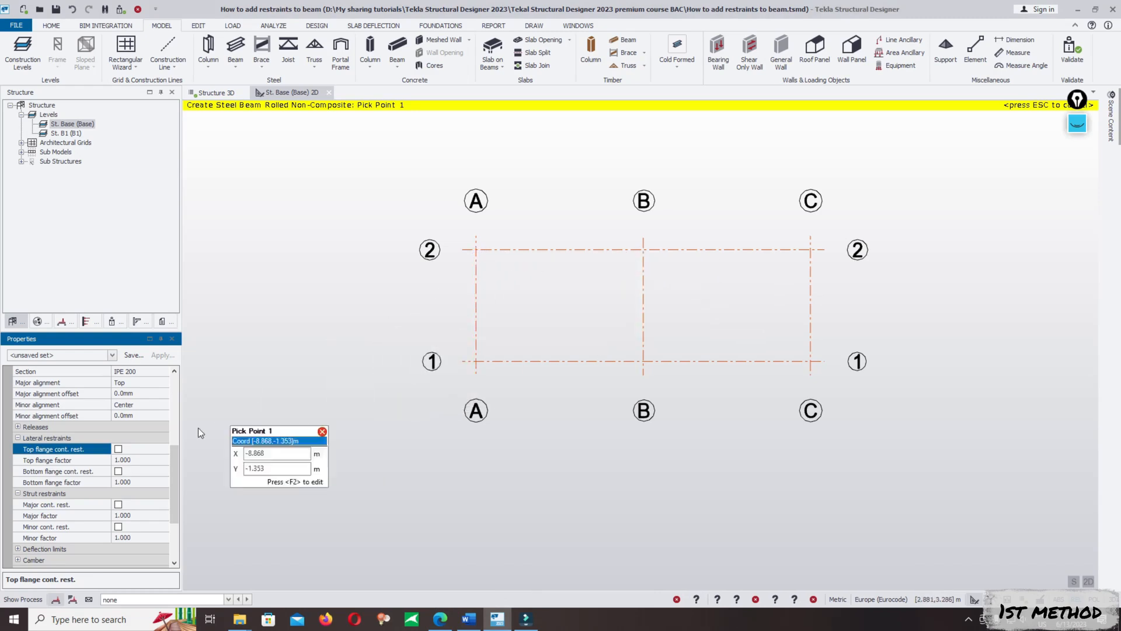
left_click(38, 461)
left_click(147, 461)
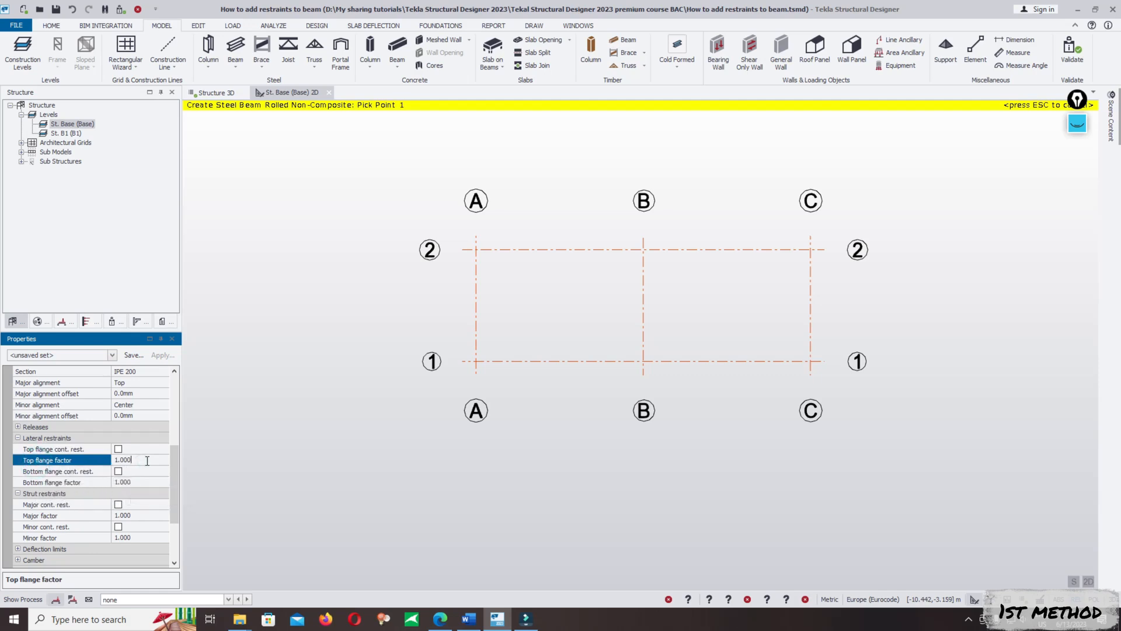
double_click(148, 461)
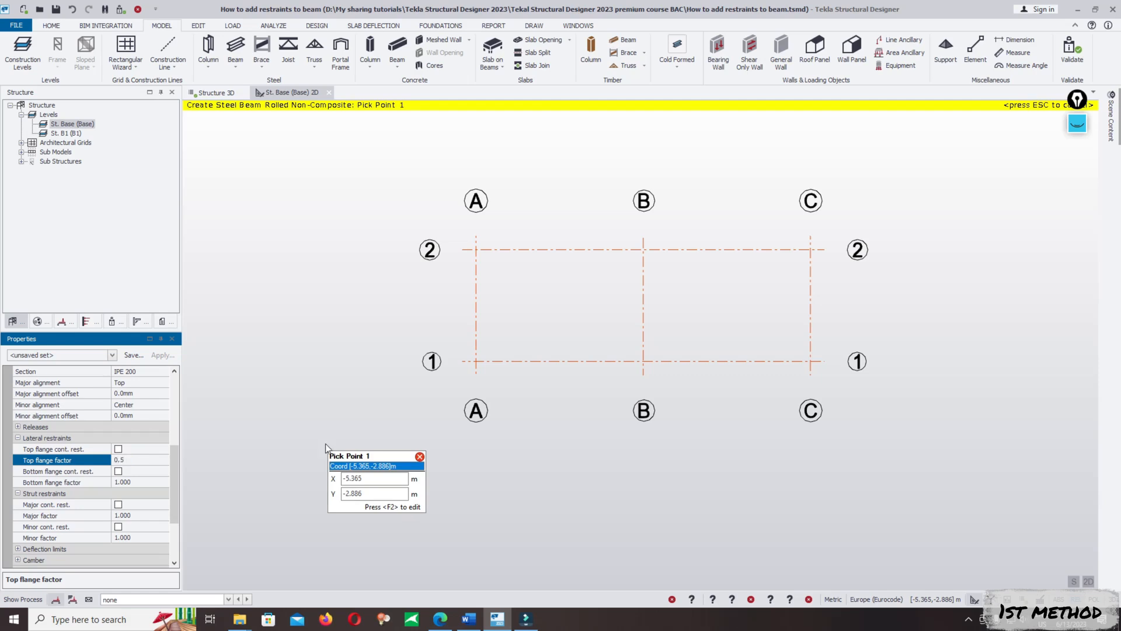
Set the new beam's bottom flange lateral restraint factor to 0.5
left_click(51, 483)
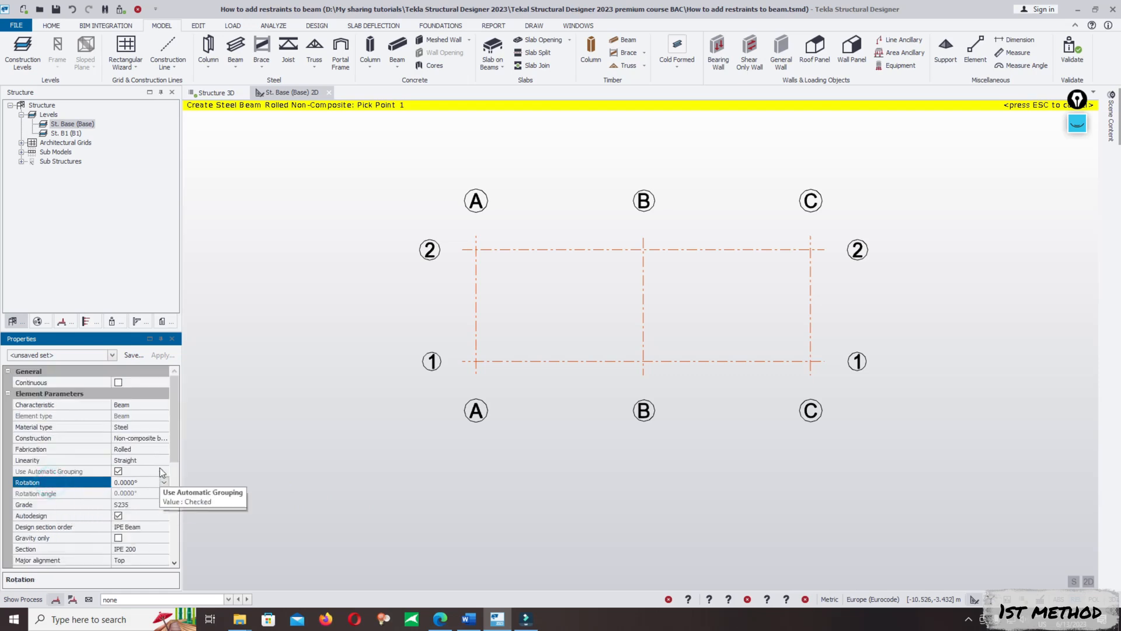
left_click_drag(175, 437, 166, 521)
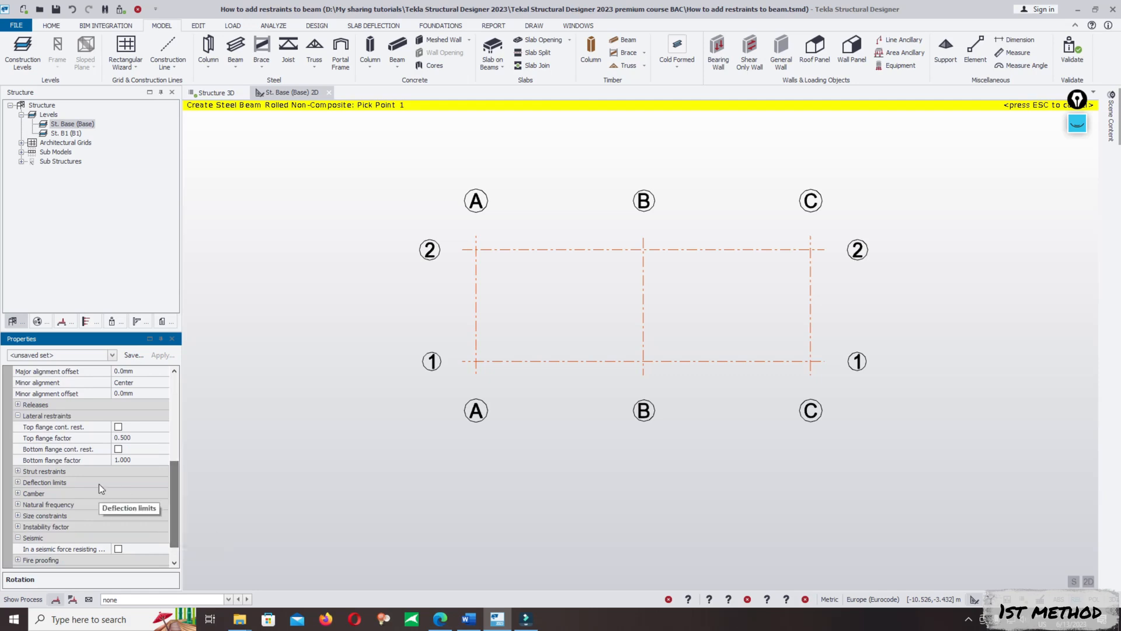
left_click(129, 460)
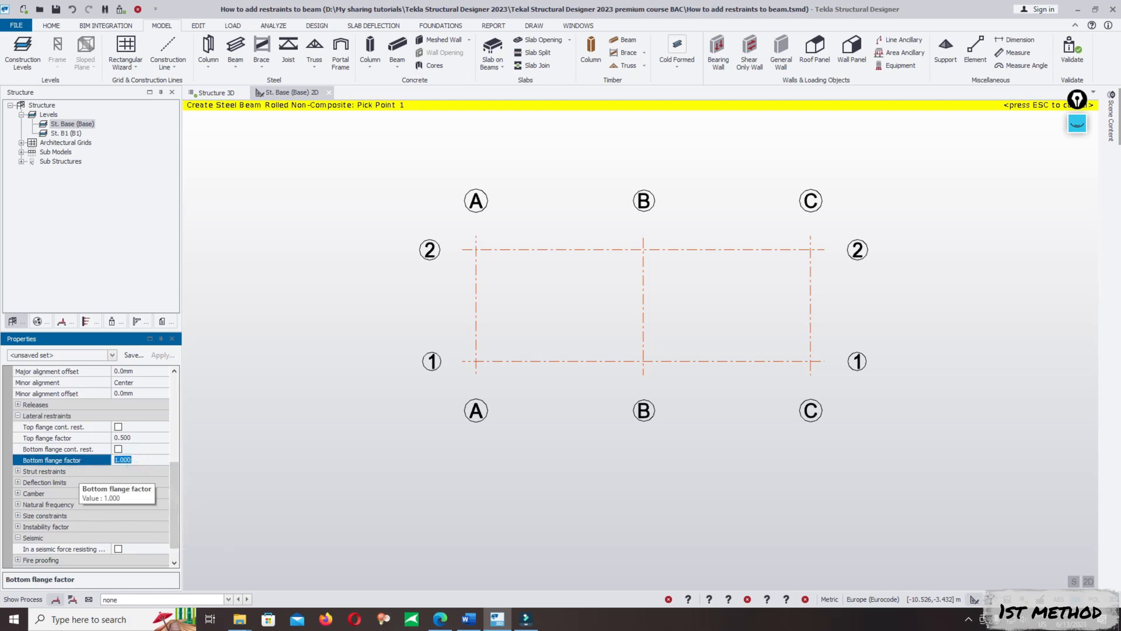
key("Return")
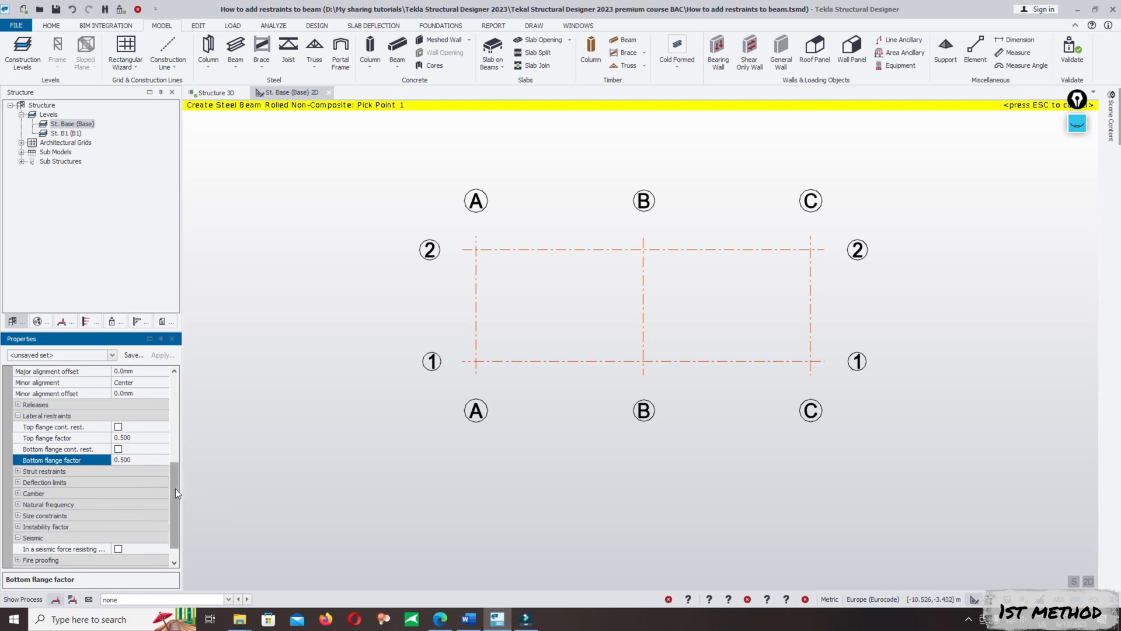
mouse_move(176, 488)
left_mouse_down()
mouse_move(178, 427)
mouse_move(178, 497)
left_mouse_up()
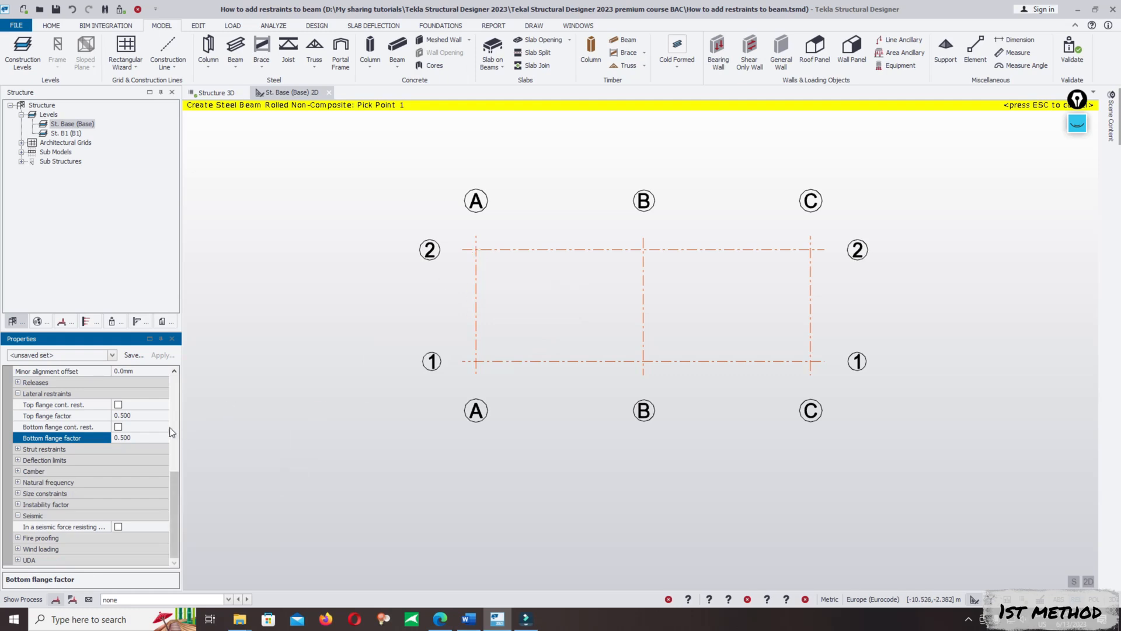
left_click(144, 430)
left_click(143, 429)
left_click(140, 438)
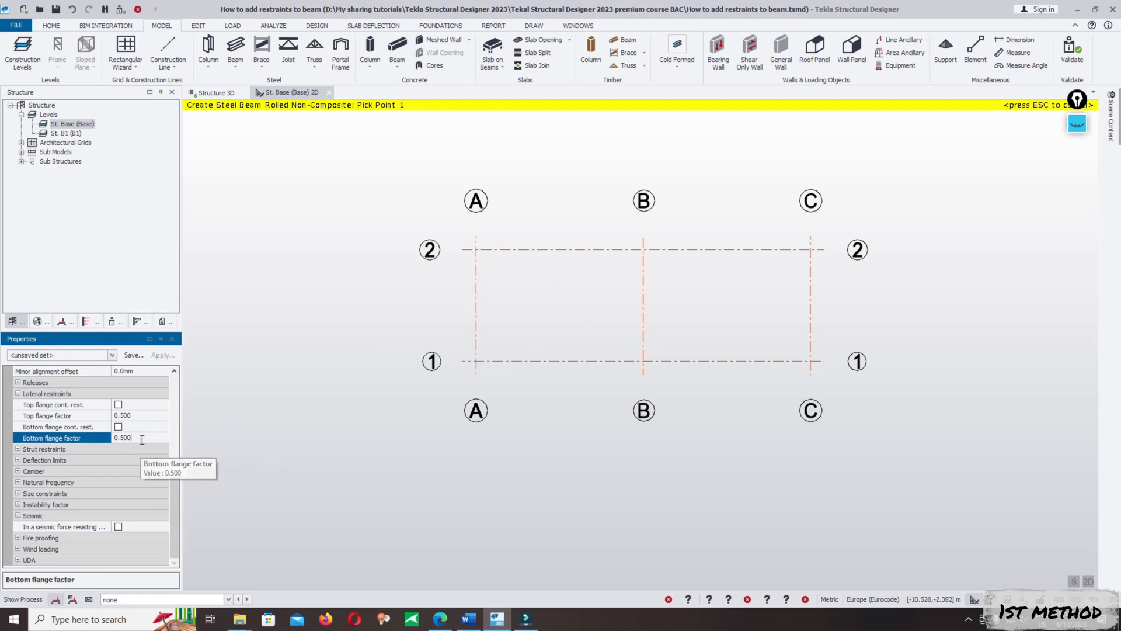
Create the 6 m steel beam along grid line 2 between grids A and B
left_click(473, 253)
left_click(476, 250)
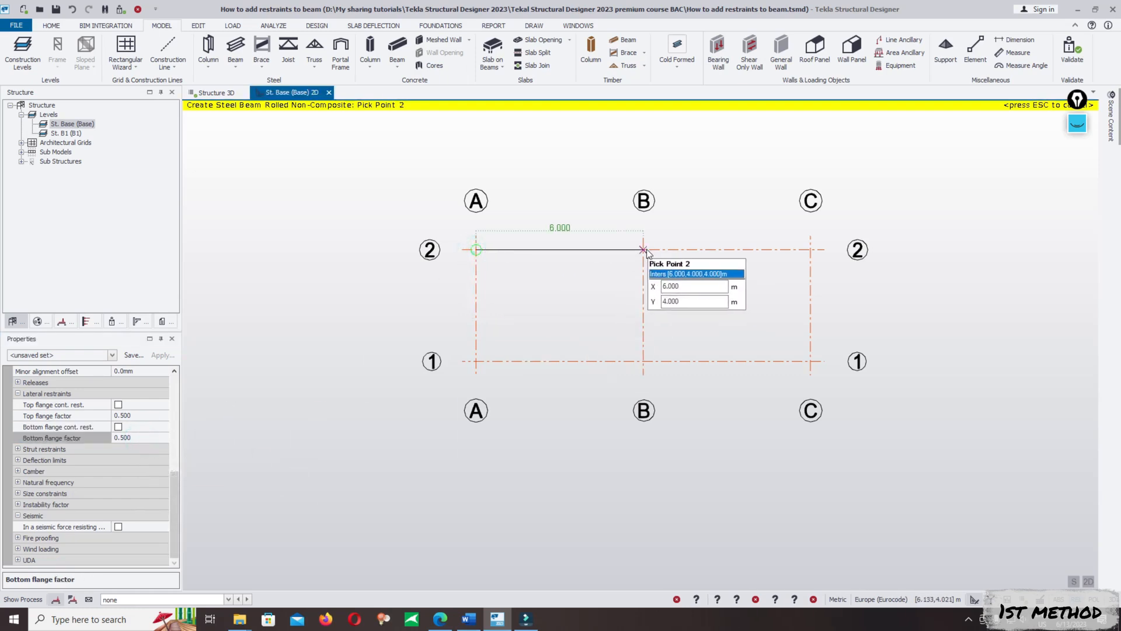
left_click(643, 250)
left_click(643, 249)
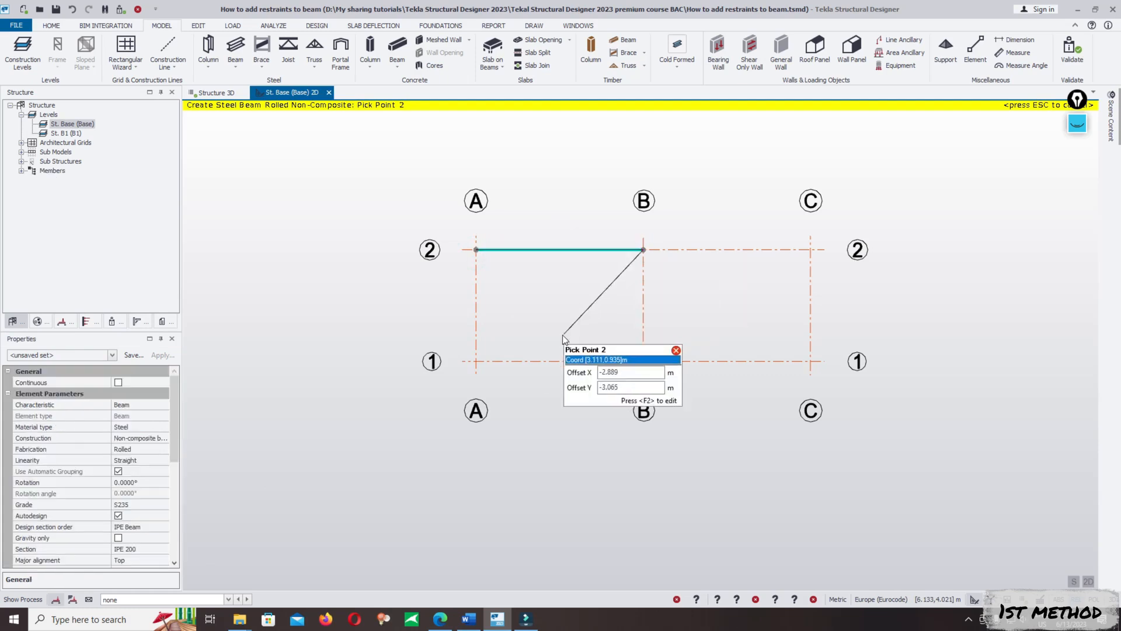
key("Escape")
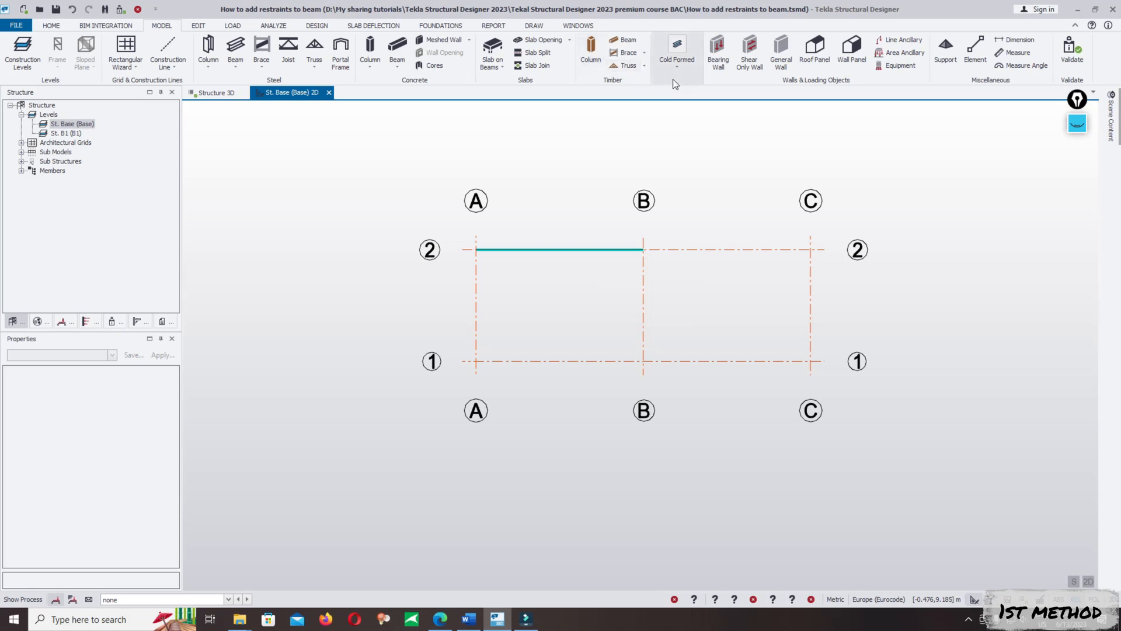
Place fixed supports at both ends of the beam, at grid intersections A/2 and B/2
left_click(945, 50)
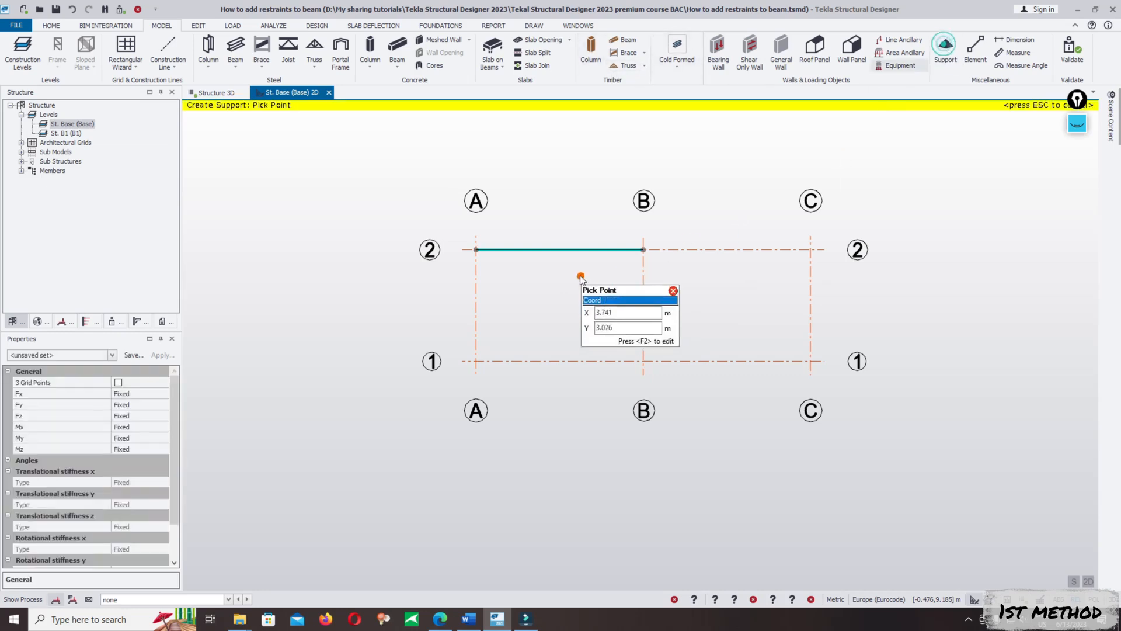
left_click(476, 249)
left_click(643, 250)
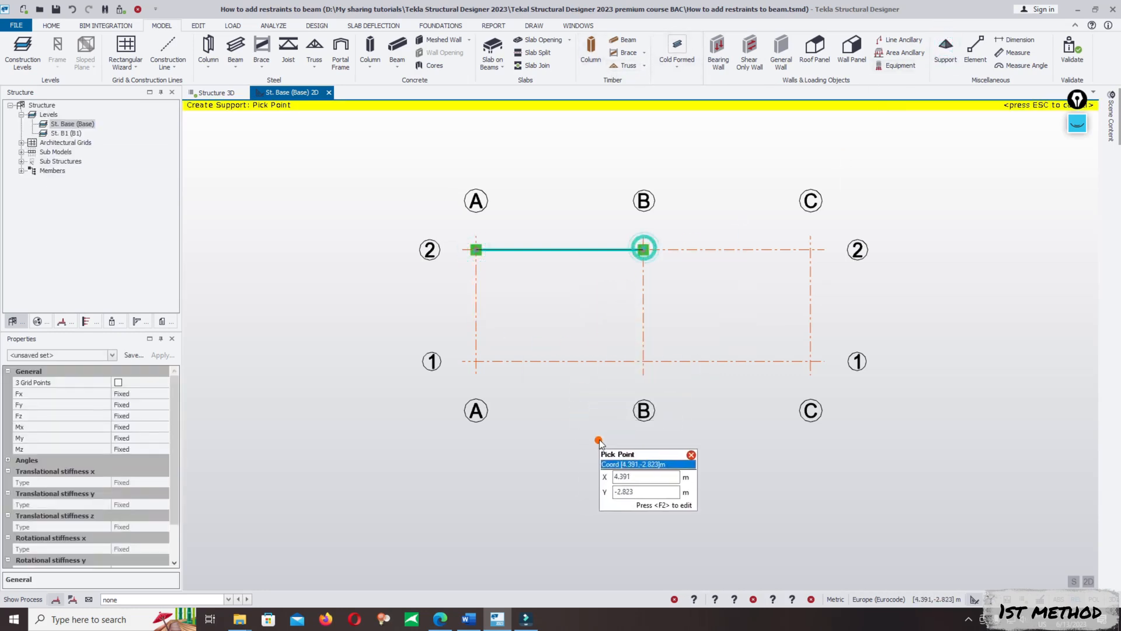
Switch to the Structure 3D view and make 3 Dead the active loadcase
left_click(212, 95)
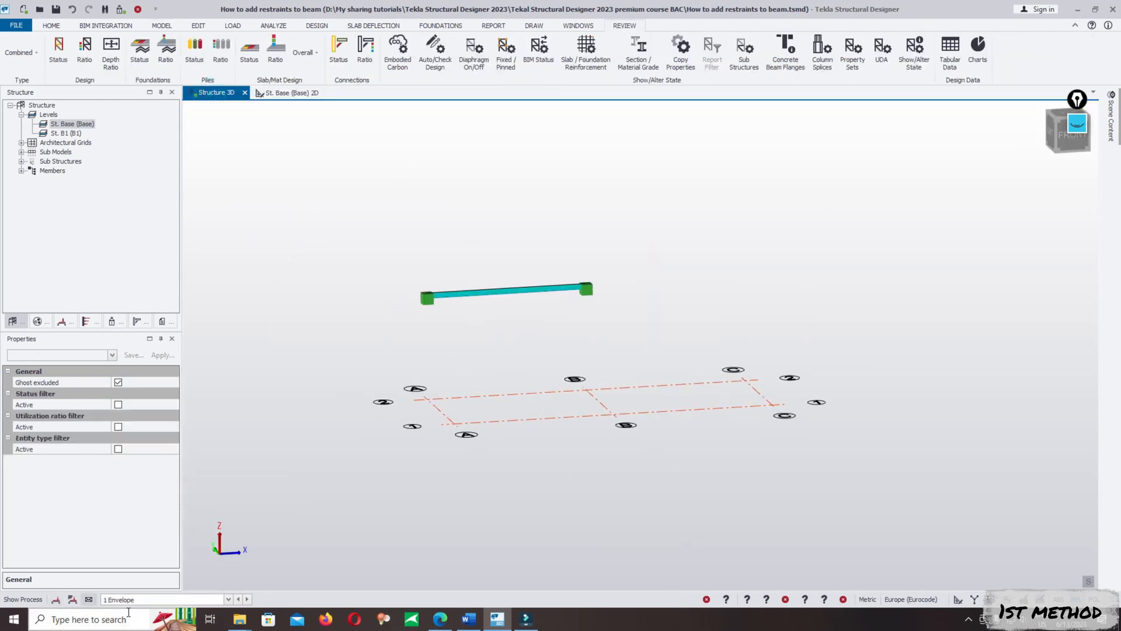
left_click(70, 603)
left_click(120, 602)
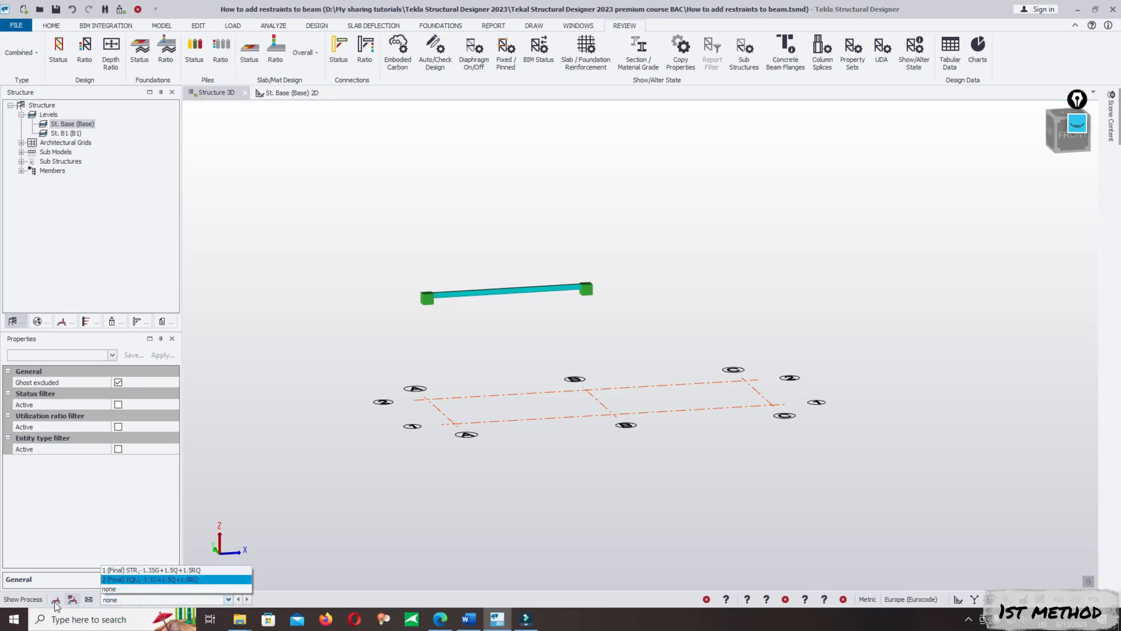
left_click(56, 603)
left_click(114, 600)
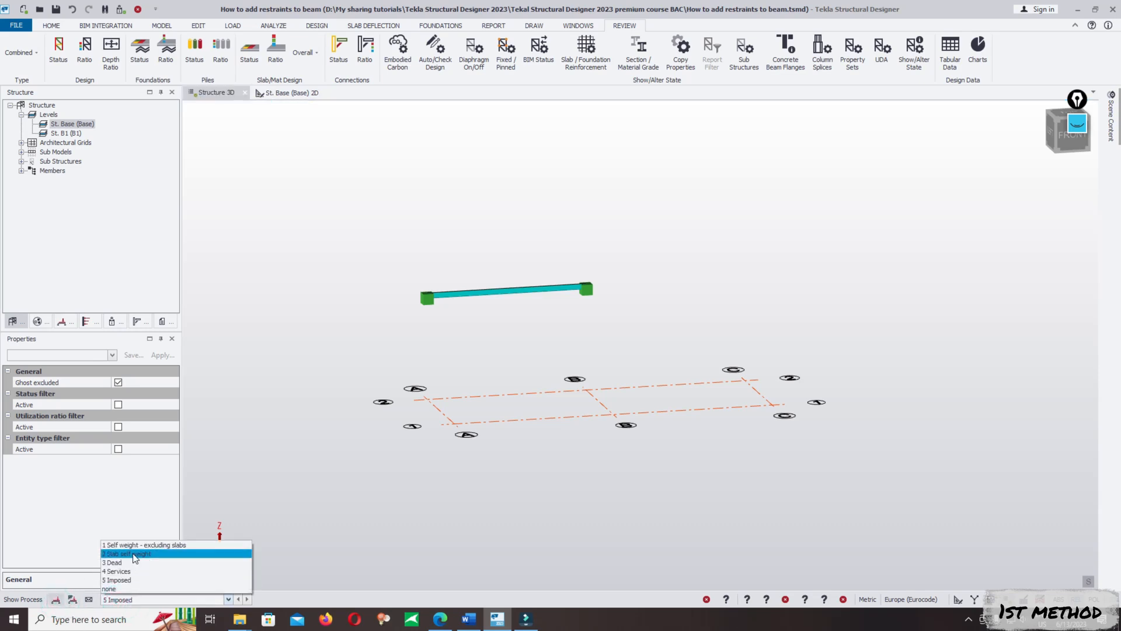
left_click(132, 562)
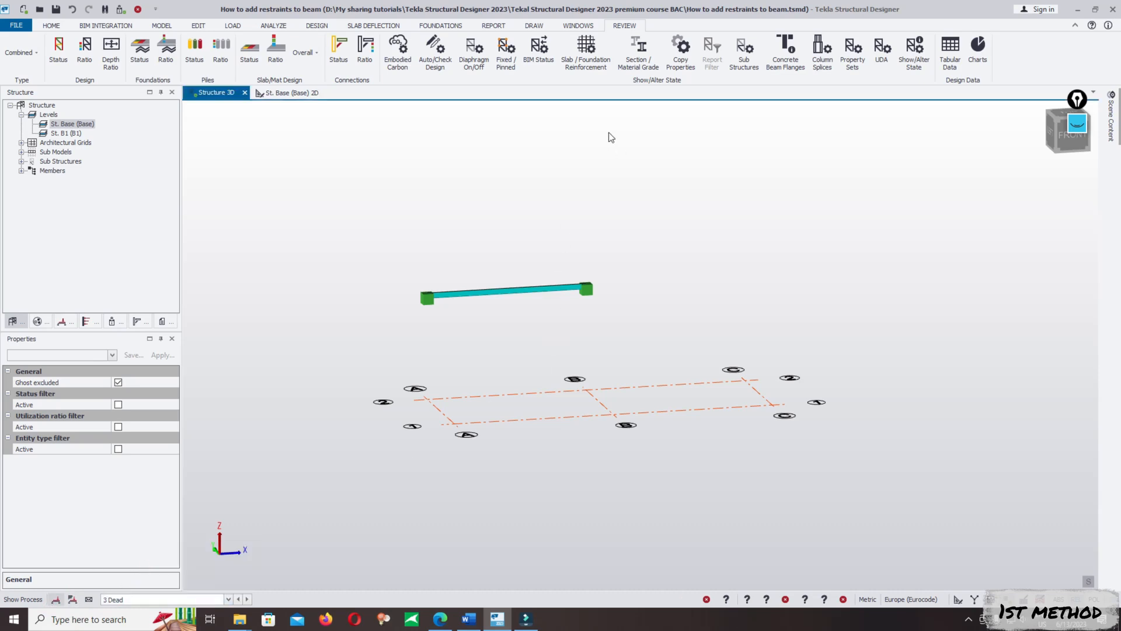
Apply a full UDL member load of 2 kN/m to the beam in the Dead loadcase
left_click(233, 25)
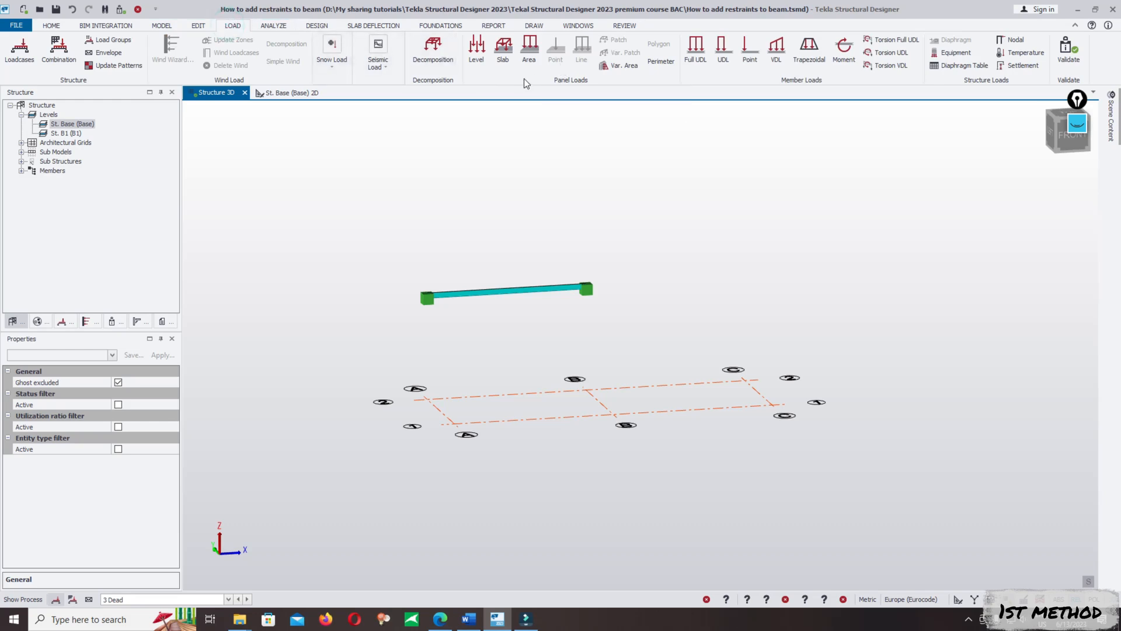
left_click(696, 50)
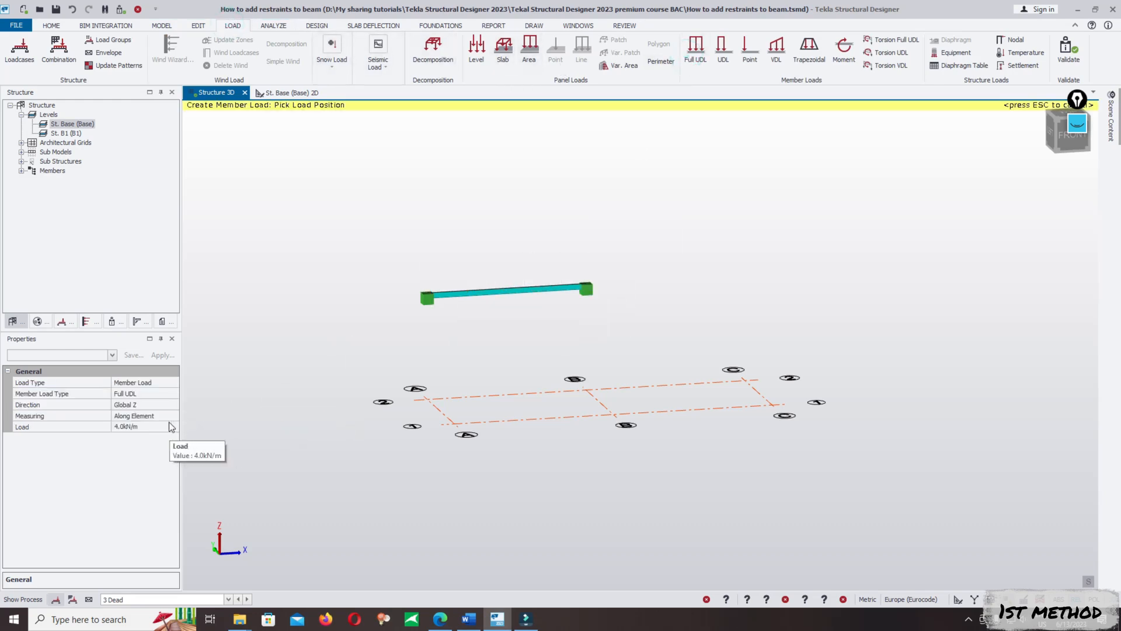
left_click(146, 426)
type("2")
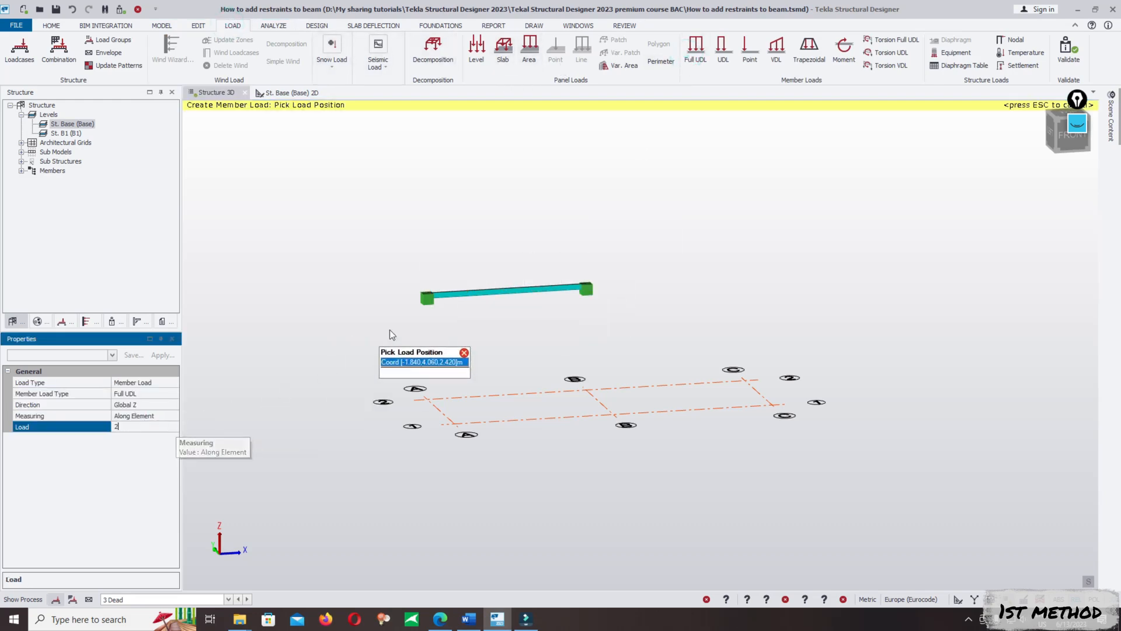
left_click(496, 290)
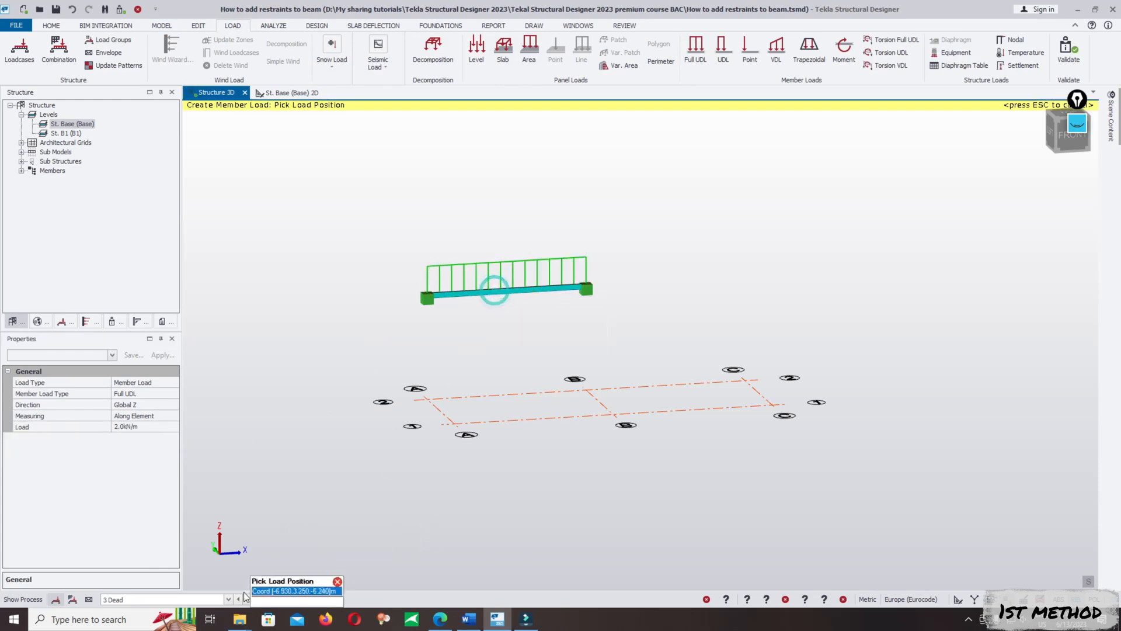
Make 5 Imposed the active loadcase and apply a 4 kN/m full UDL to the beam
left_click(176, 601)
left_click(145, 580)
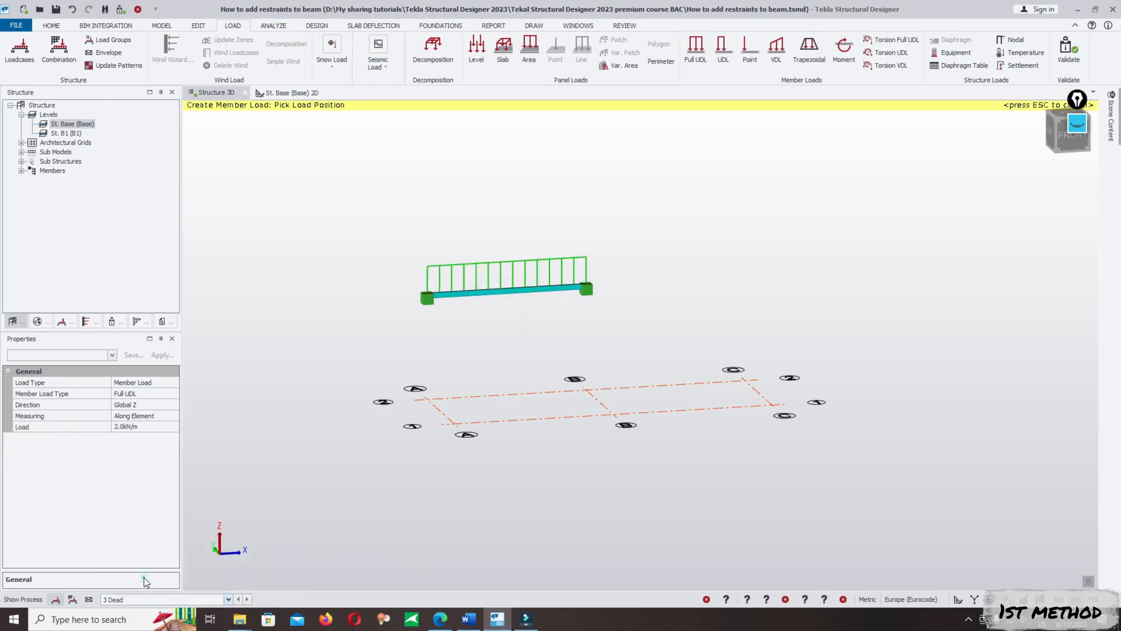
left_click(142, 427)
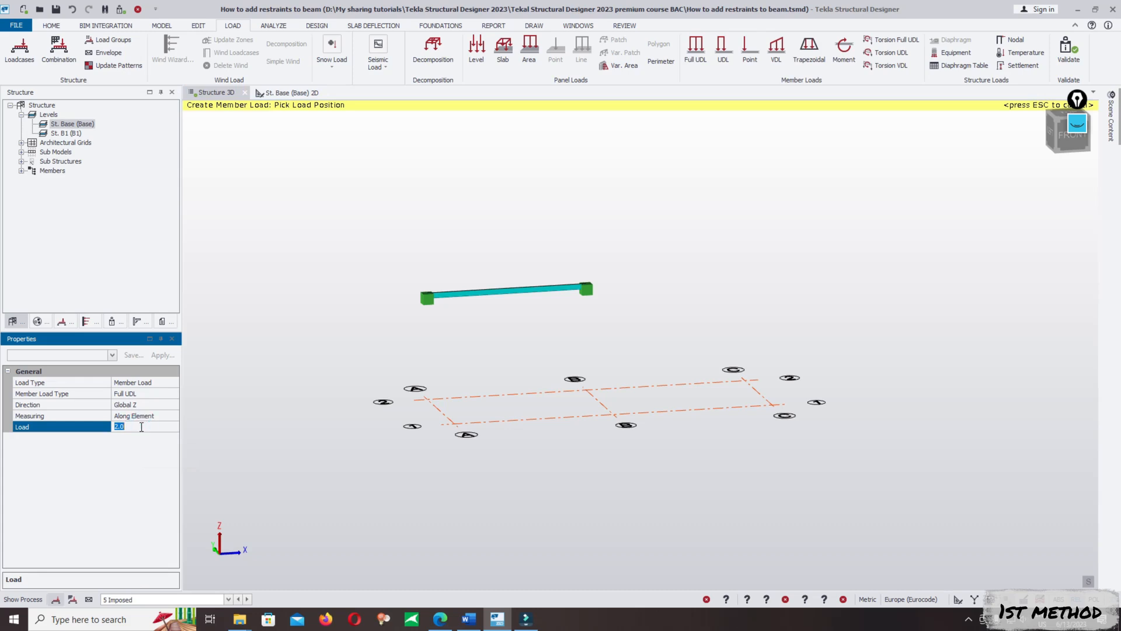
type("4")
key("Return")
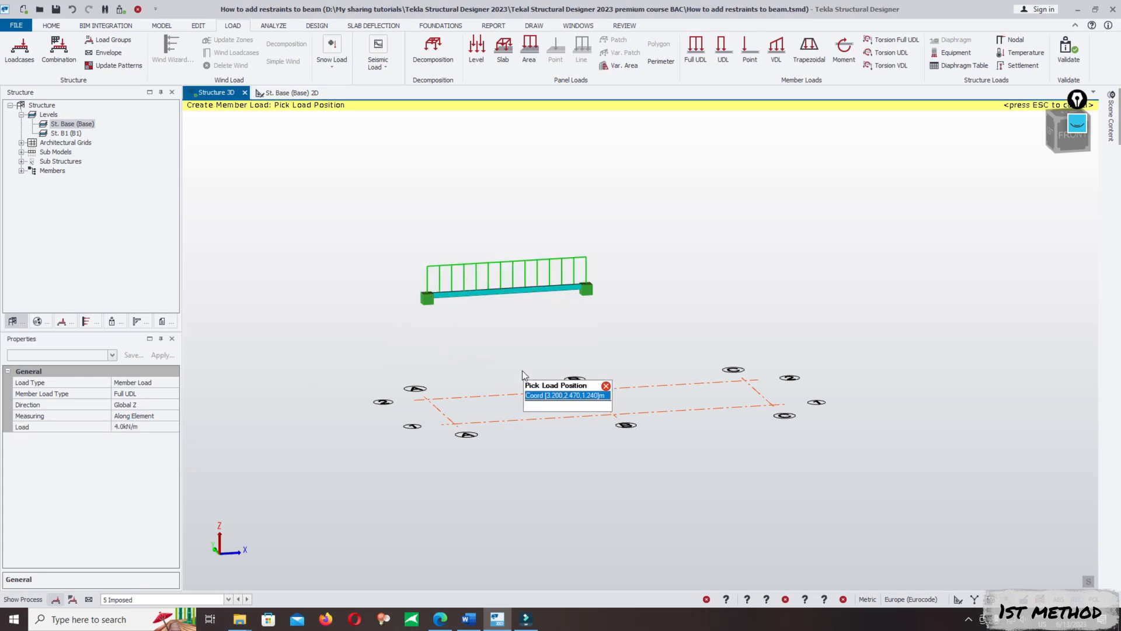
scroll(538, 198, "up", 3)
key("Escape")
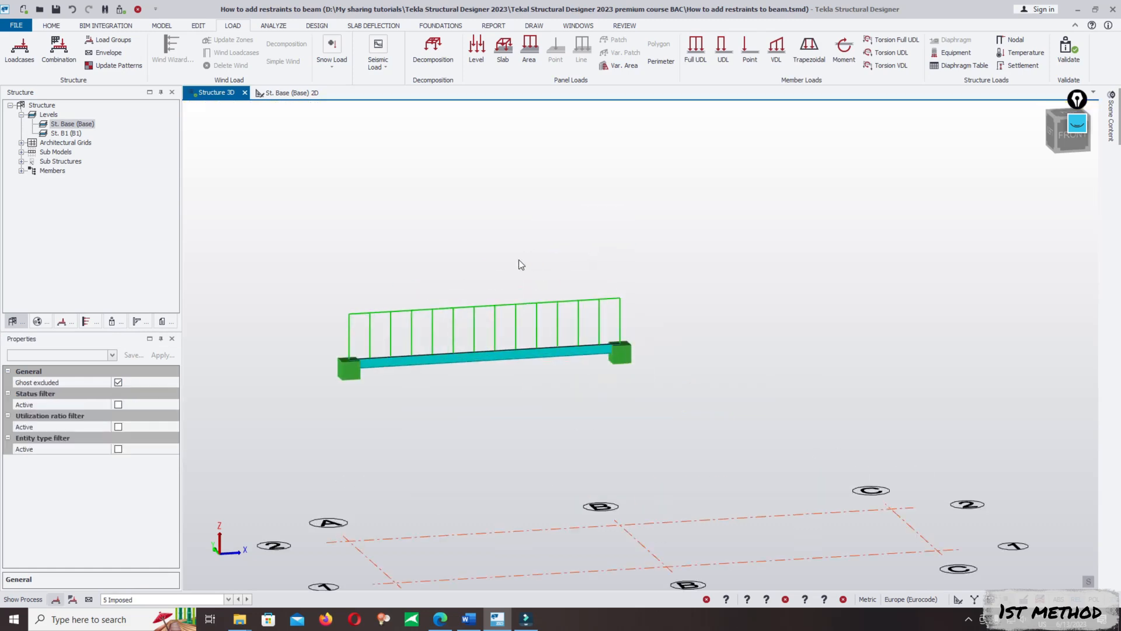
In the St. Base (Base) 2D view, copy the two supports at A/2 and B/2 to grid intersections B/1 and C/1
scroll(519, 261, "down", 2)
middle_click_drag(500, 179, 524, 246)
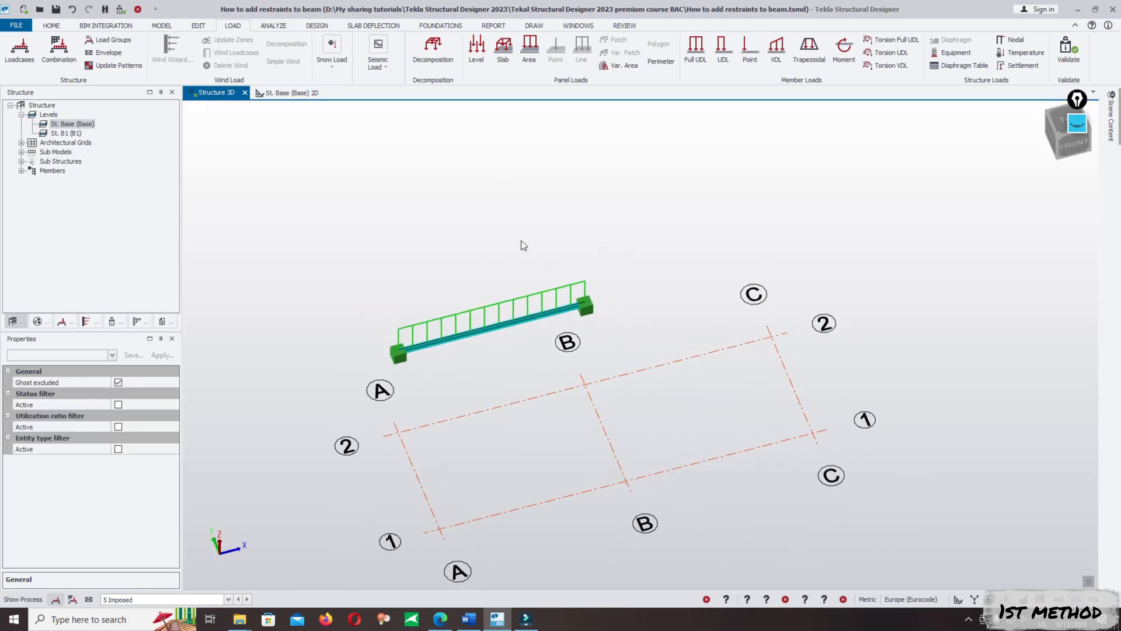
double_click(66, 125)
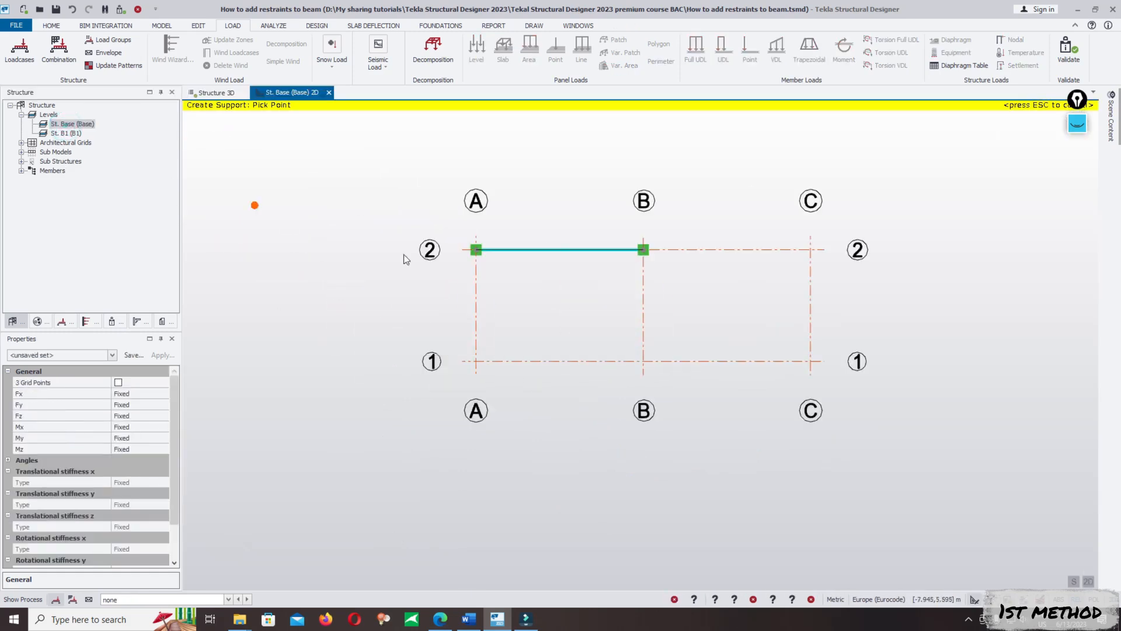
middle_click_drag(646, 293, 587, 324)
key("Escape")
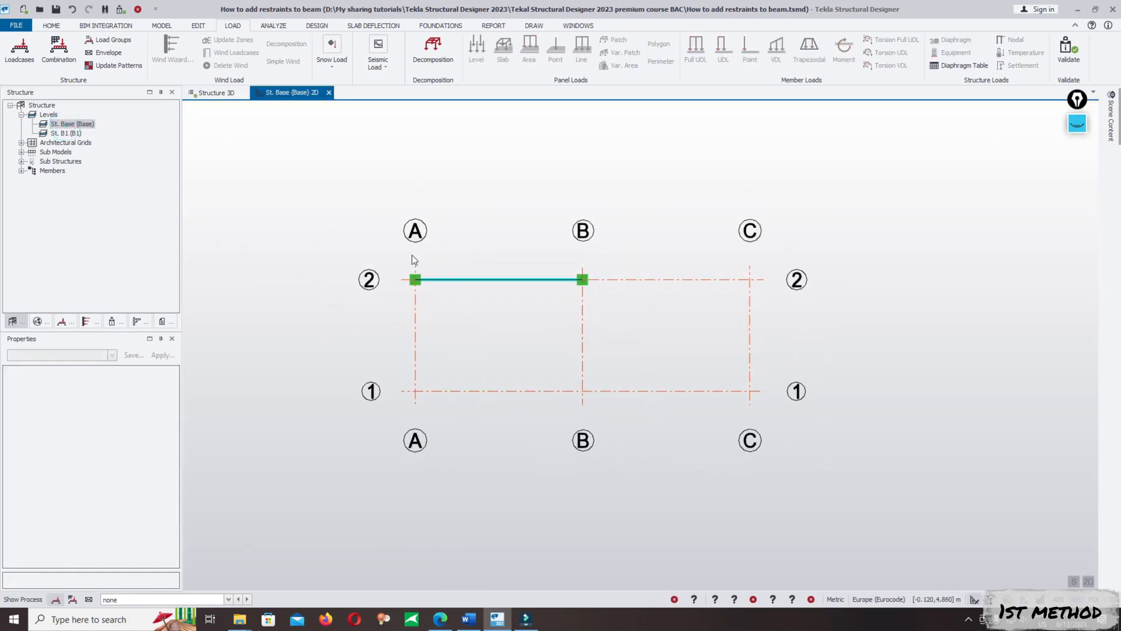
left_click_drag(387, 256, 631, 331)
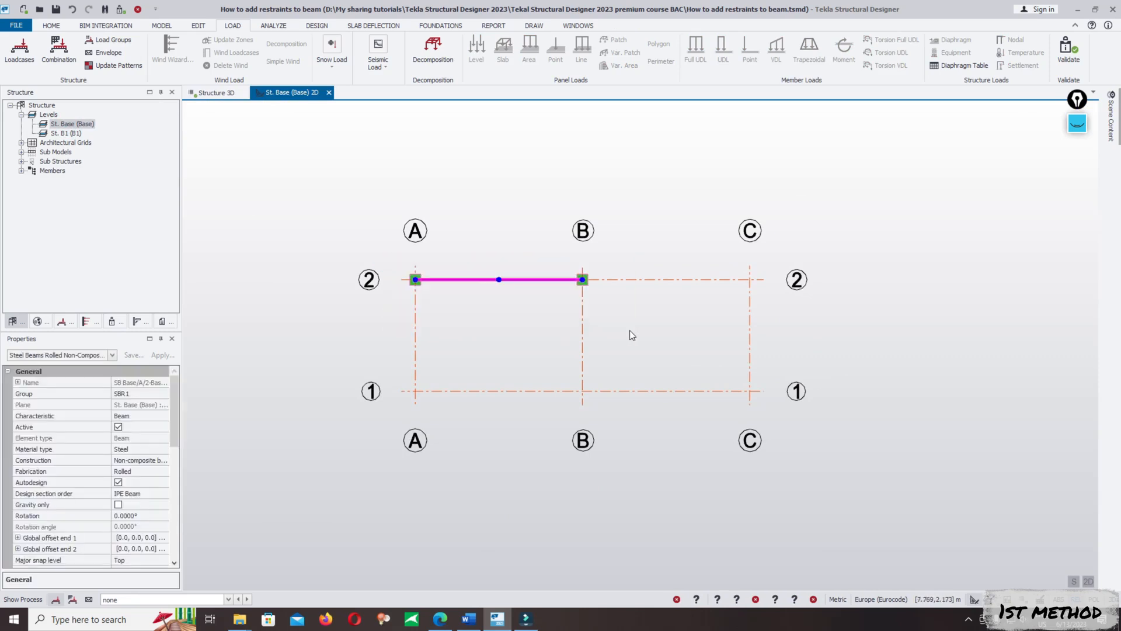
left_click_drag(393, 252, 646, 327)
right_click(442, 280)
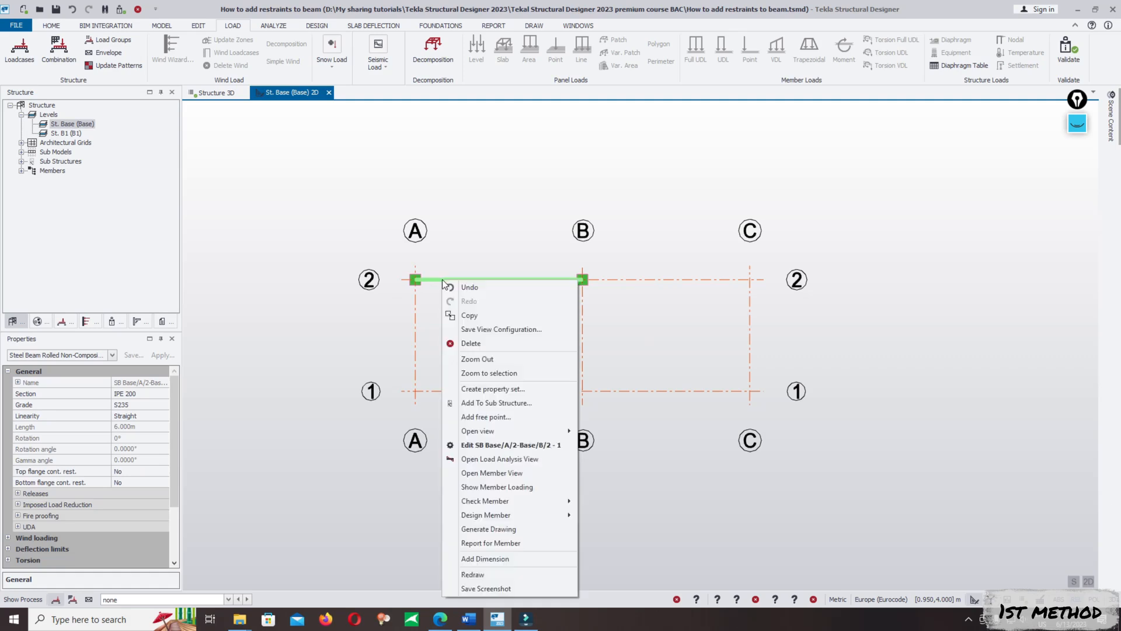
left_click(469, 316)
left_click(415, 279)
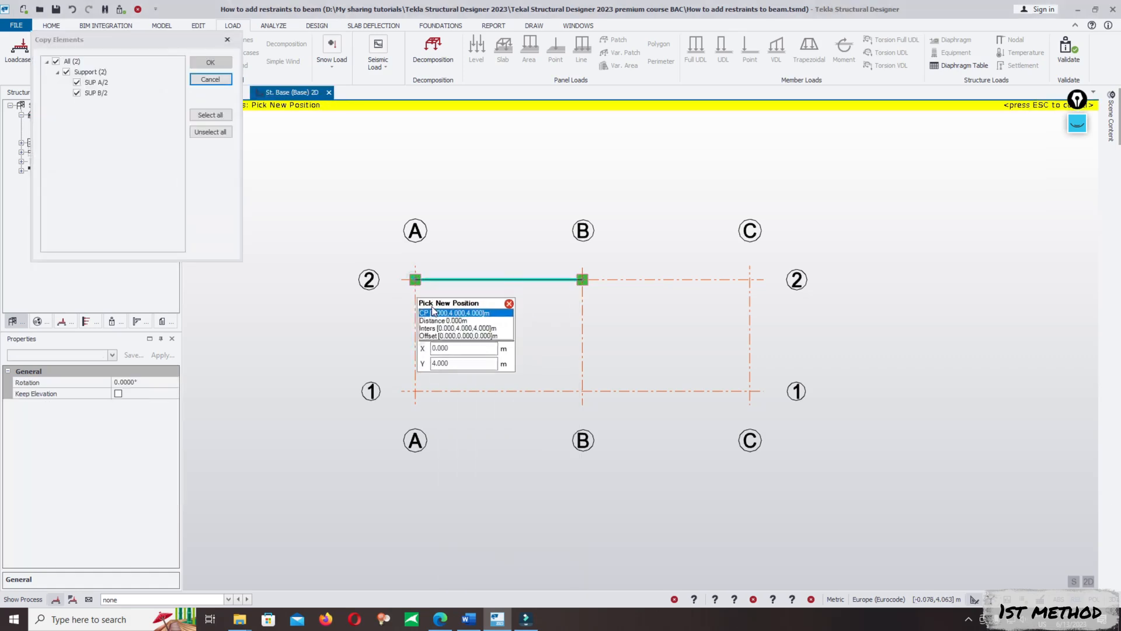
left_click(582, 390)
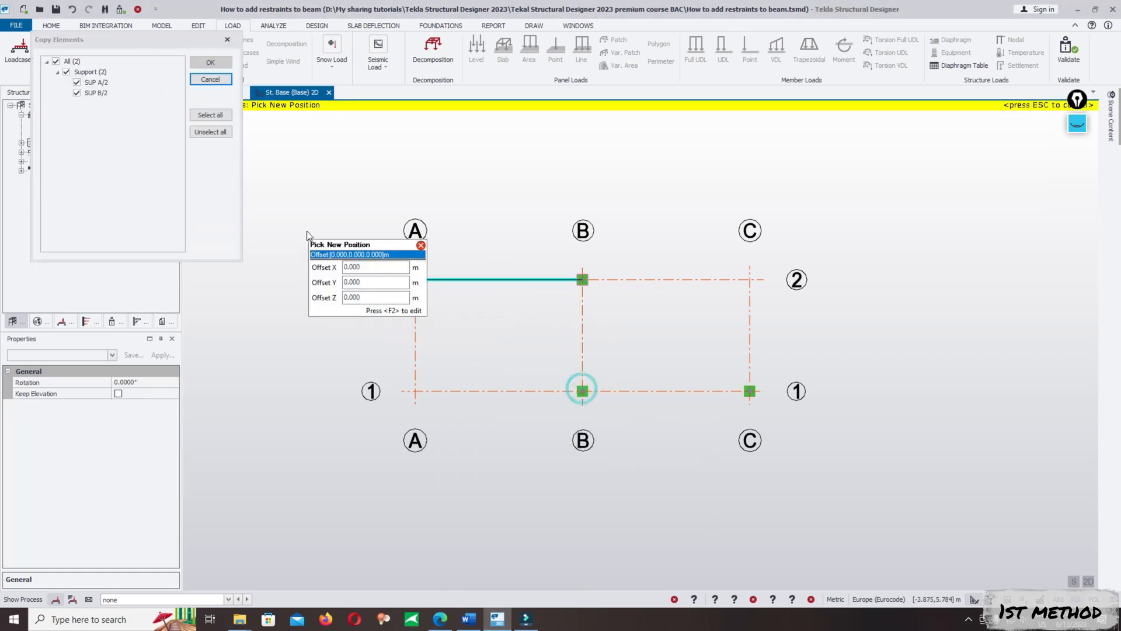
key("Escape")
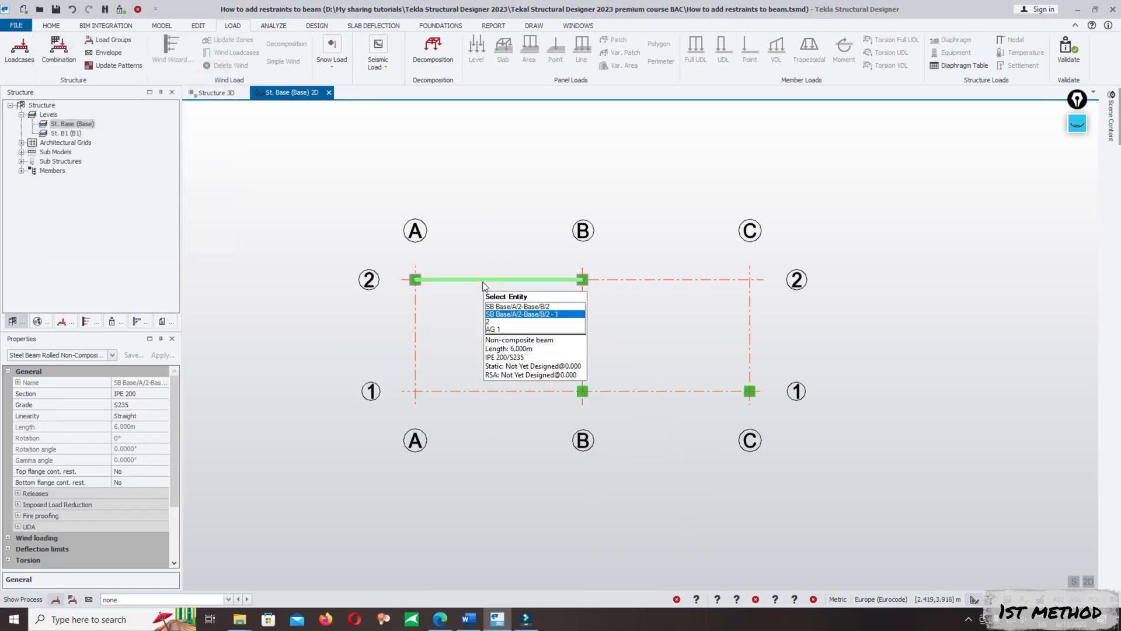
Copy the steel beam on grid line 2, using A/2 as the reference node and B/1 as the new position
right_click(482, 281)
left_click(508, 296)
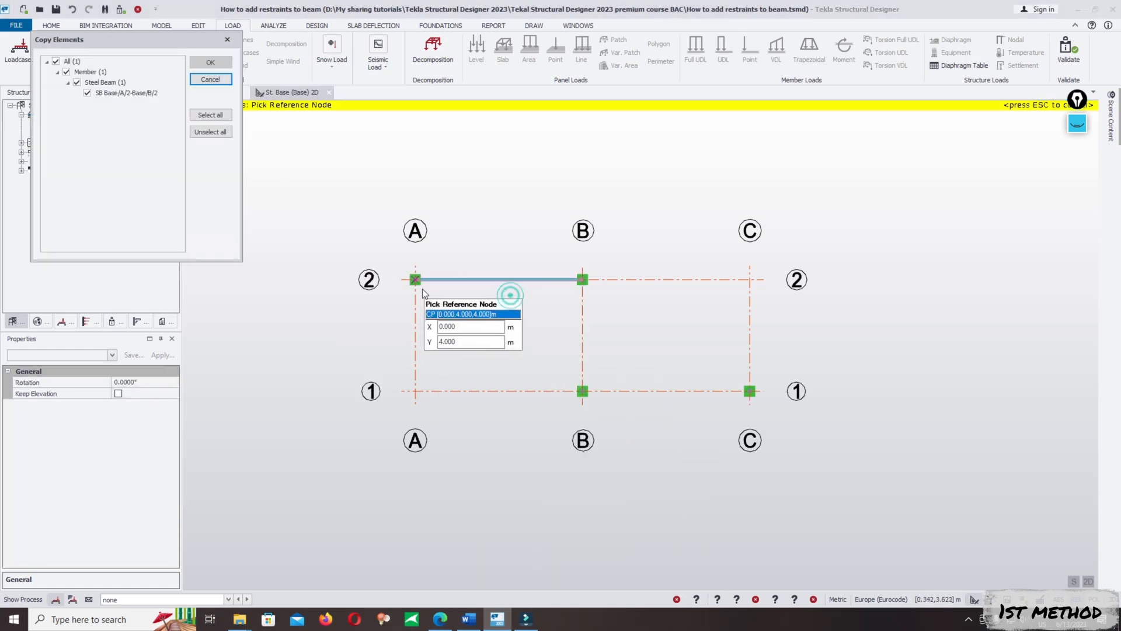
left_click(416, 280)
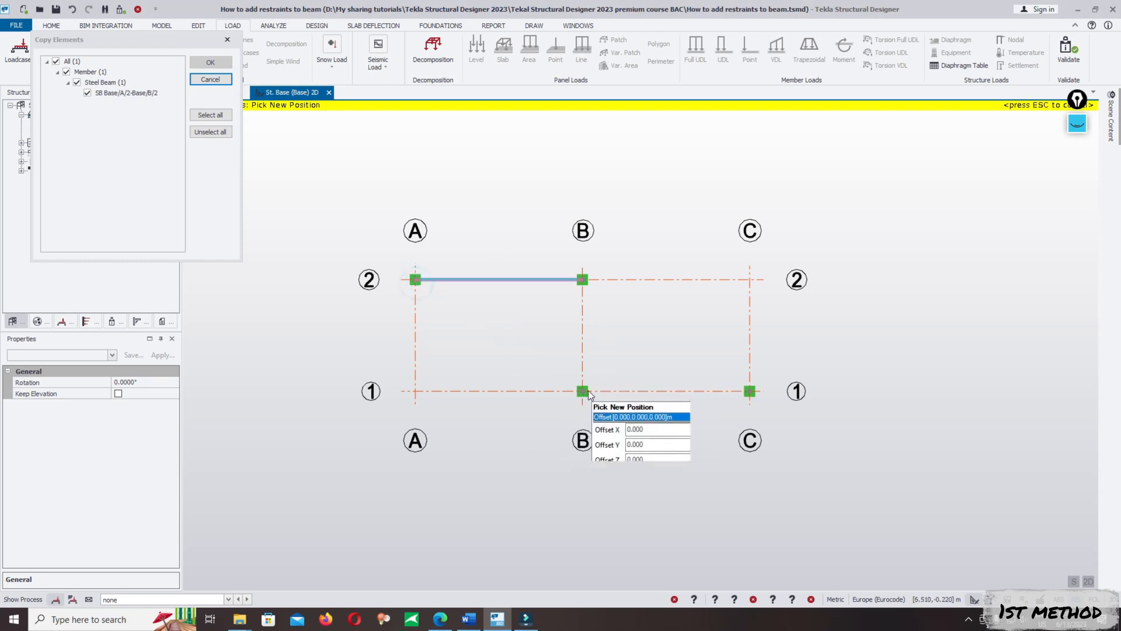
left_click(586, 393)
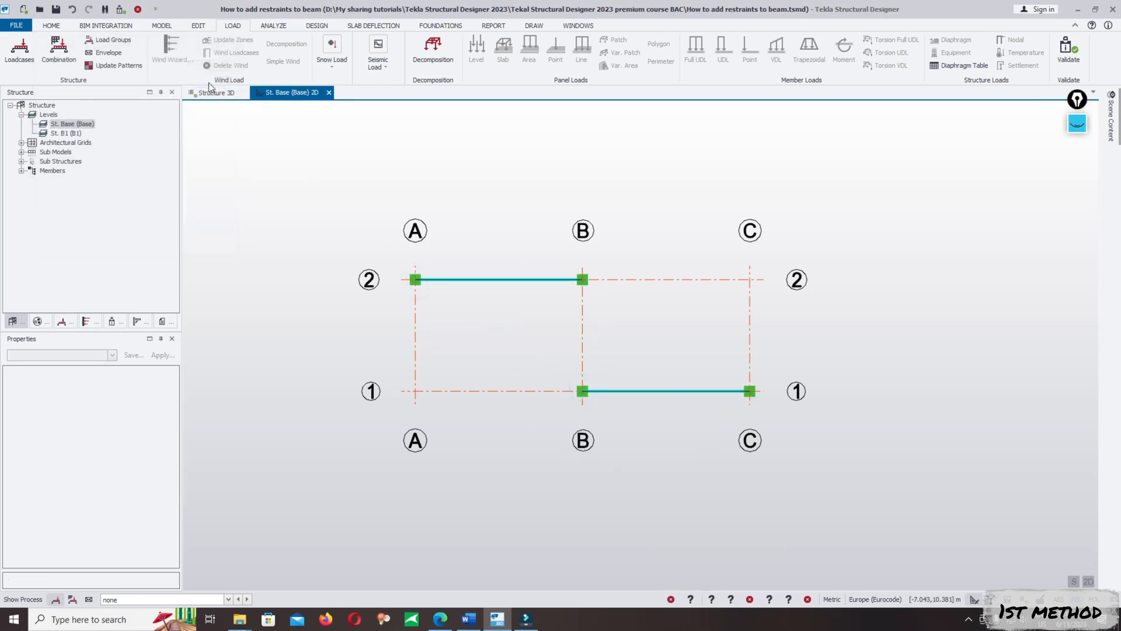
In the Structure 3D view, copy the Imposed span load from the grid line 2 beam onto the grid line 1 beam
left_click(216, 92)
scroll(654, 440, "down", 2)
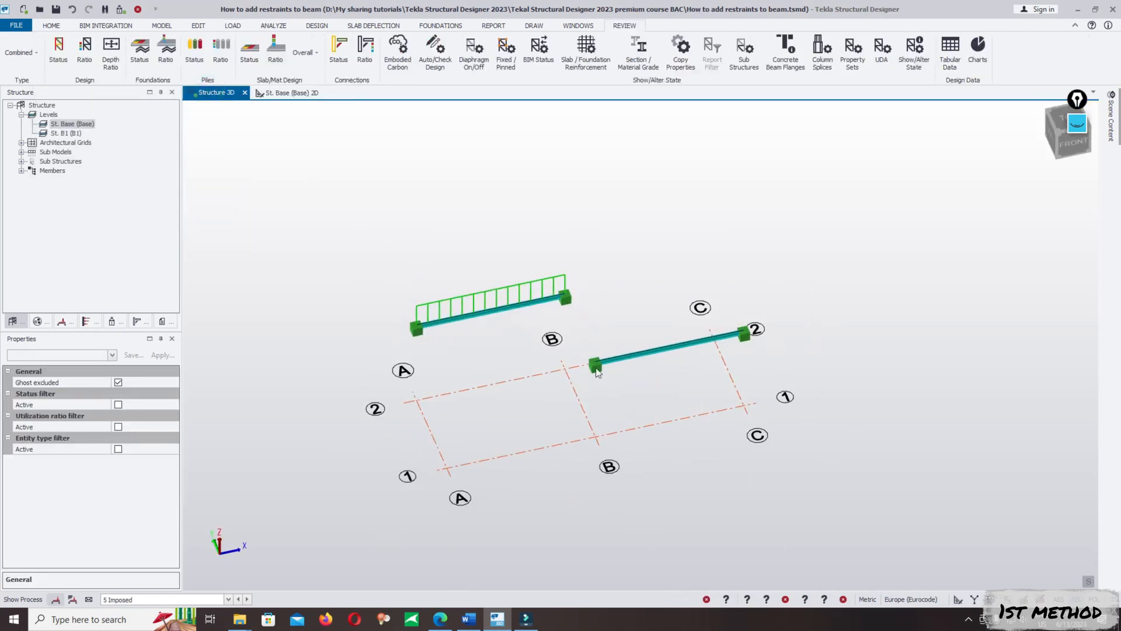
left_click(210, 27)
left_click(47, 45)
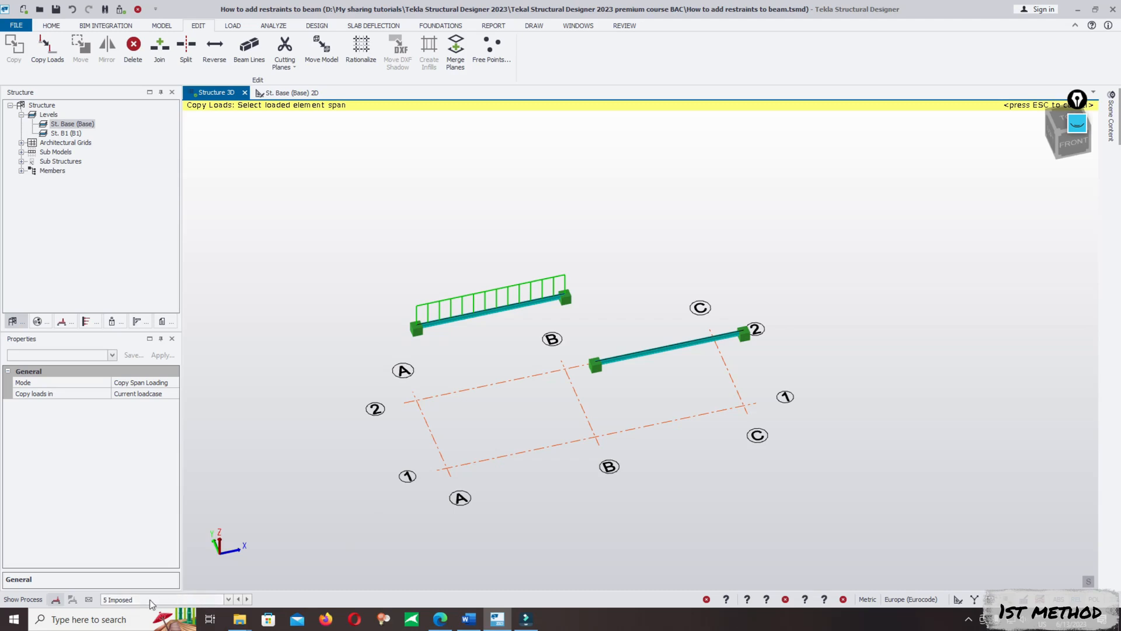
left_click(515, 306)
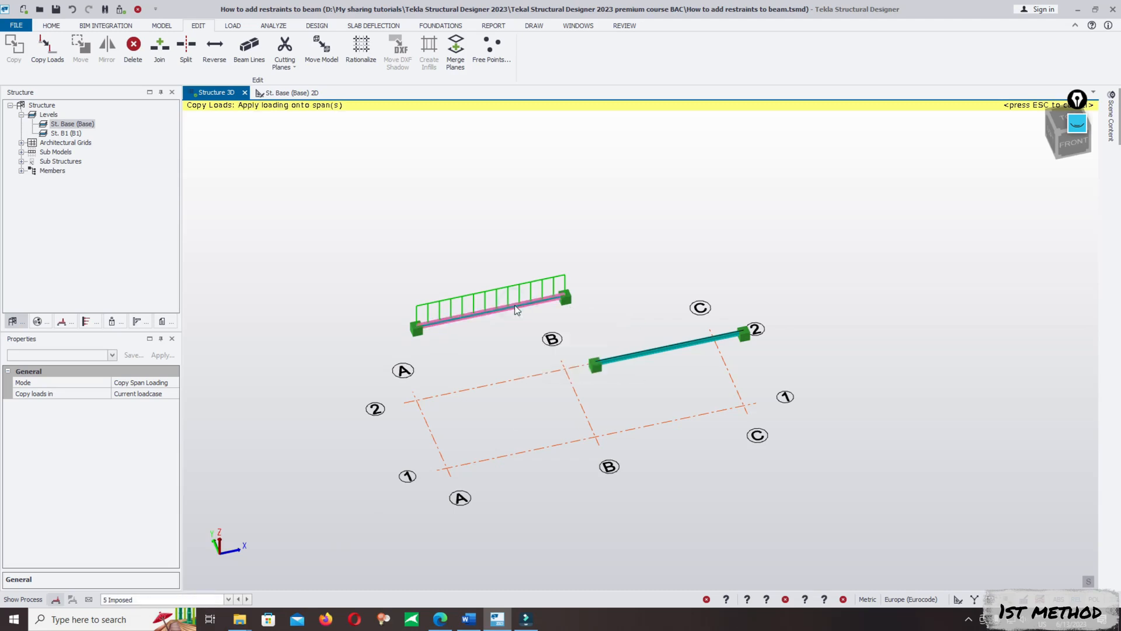
left_click(686, 345)
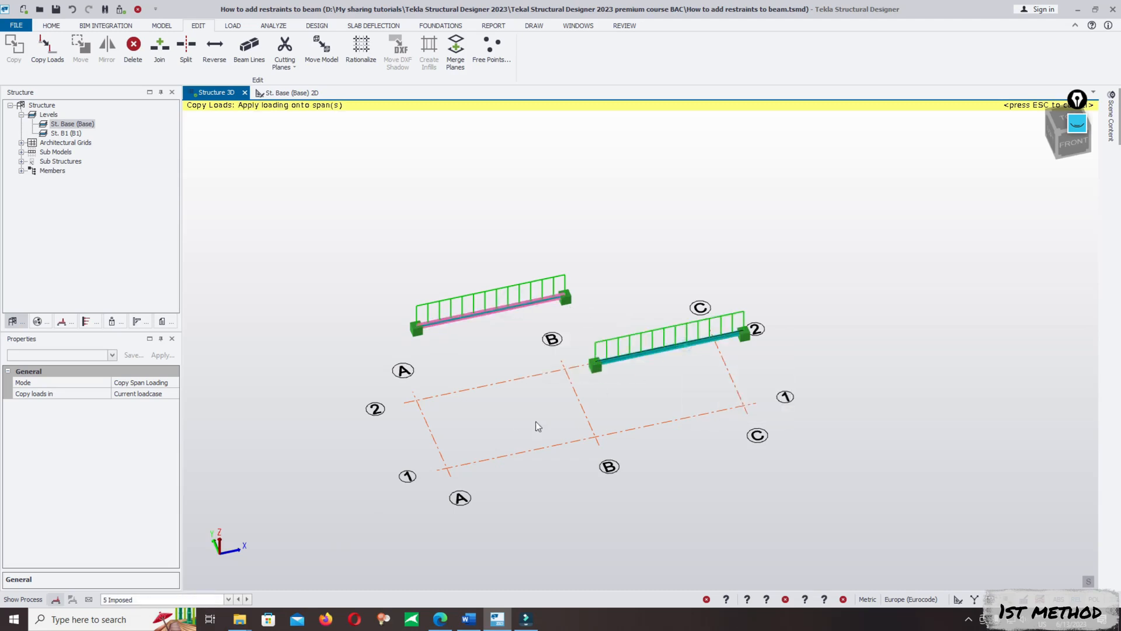
Make 3 Dead the active loadcase and copy its span load from the grid line 2 beam onto the grid line 1 beam
left_click(153, 600)
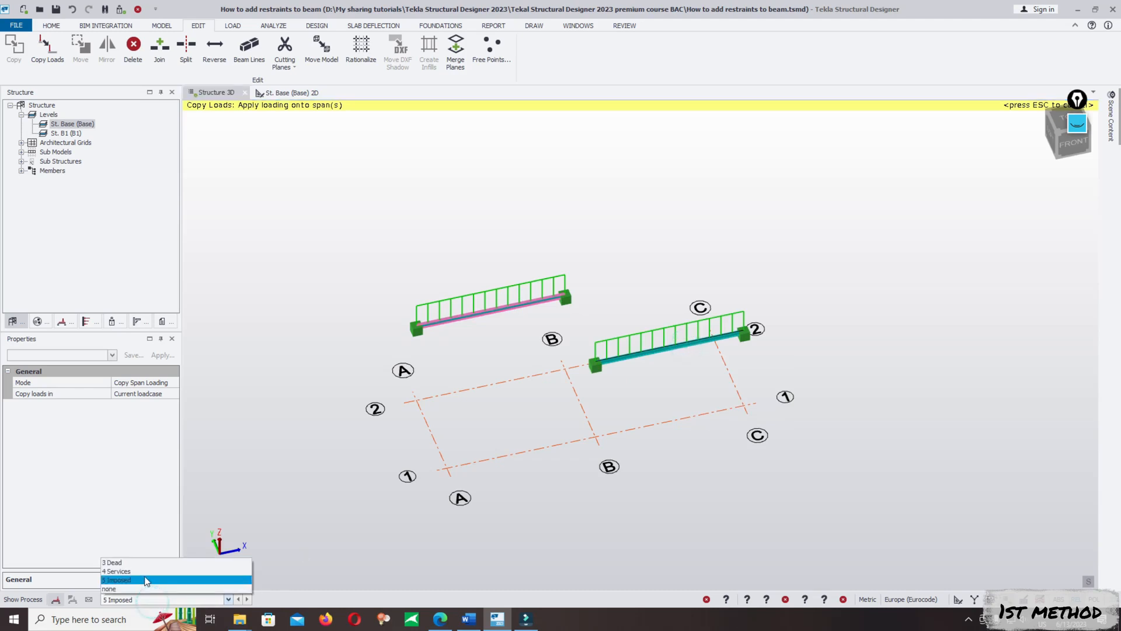
left_click(145, 564)
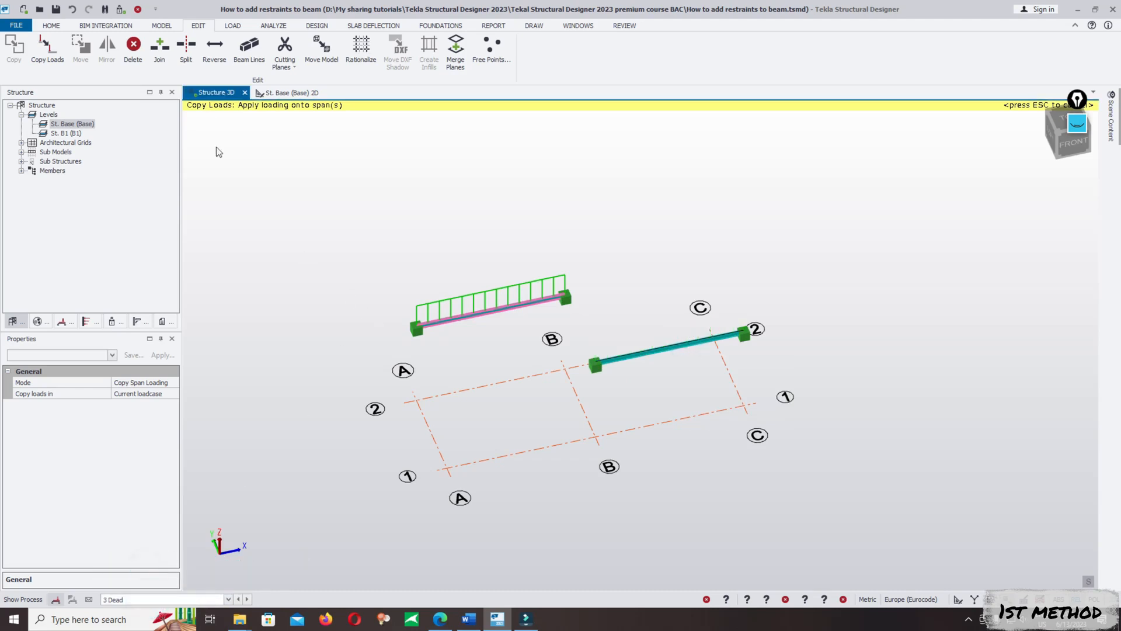
left_click(47, 49)
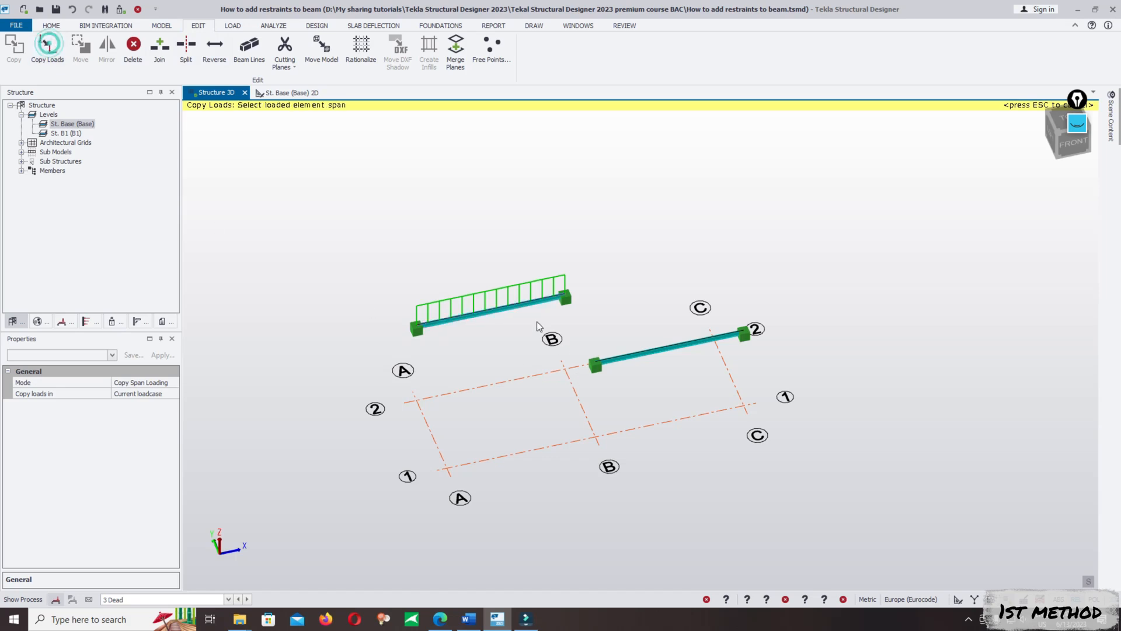
left_click(499, 312)
left_click(640, 354)
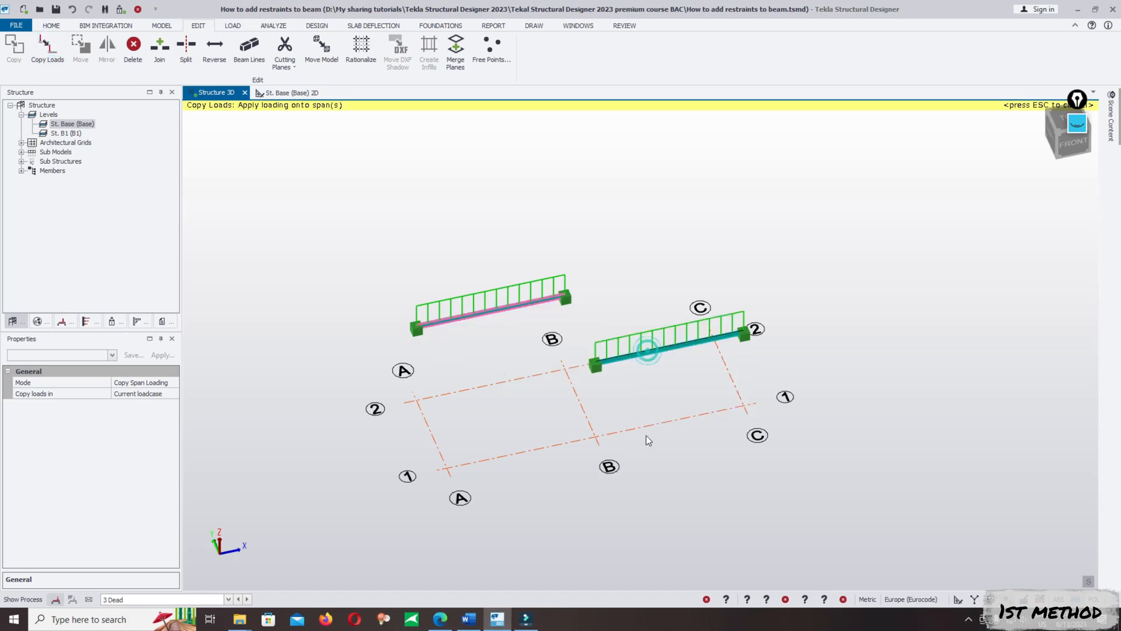
key("Escape")
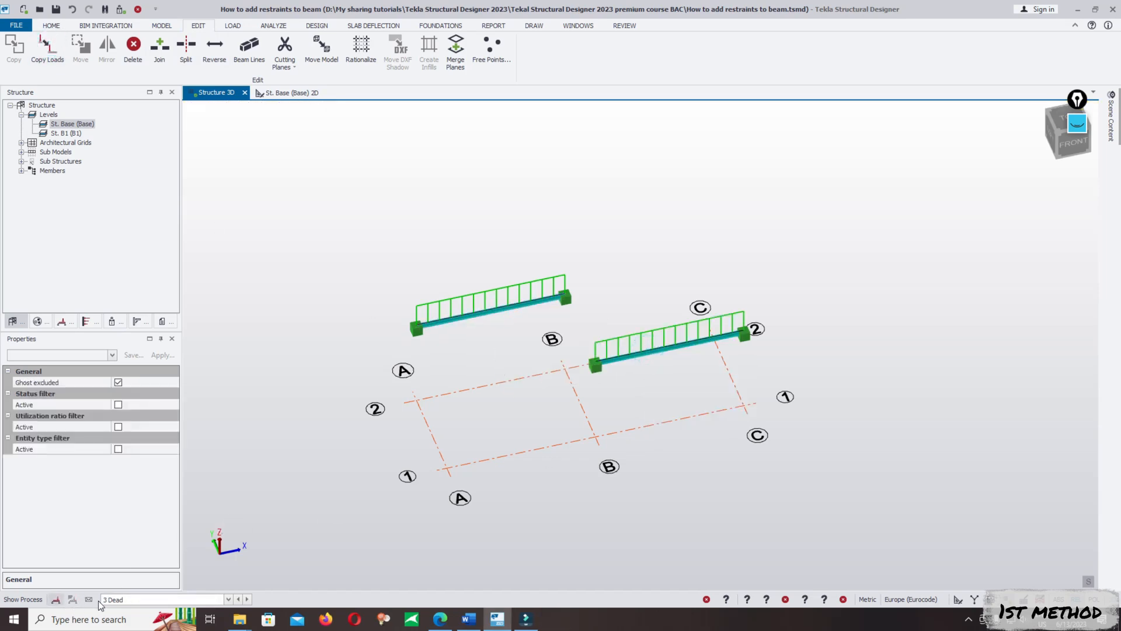
With the 3 Dead loadcase active, hide the members and show the loading text in the 3D view
left_click(120, 599)
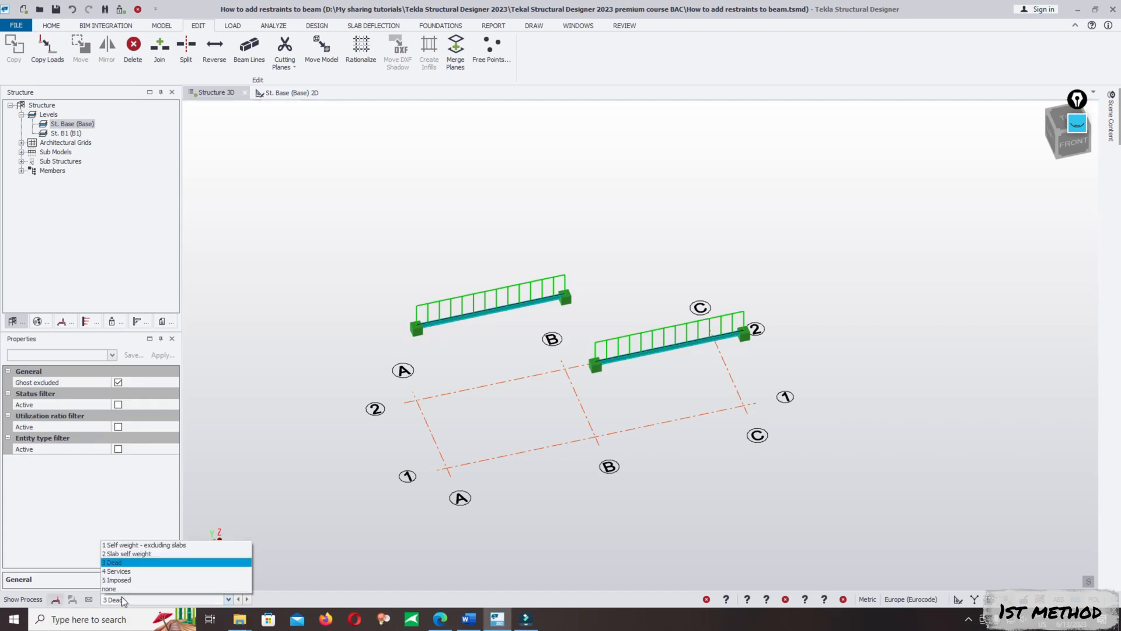
left_click(128, 562)
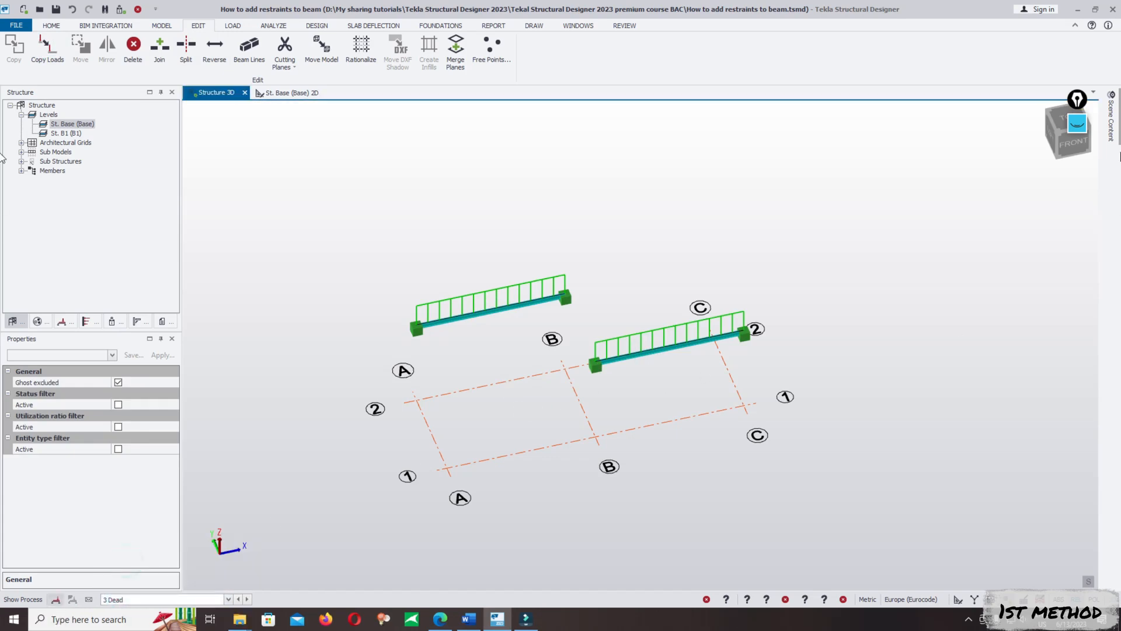
mouse_move(1111, 114)
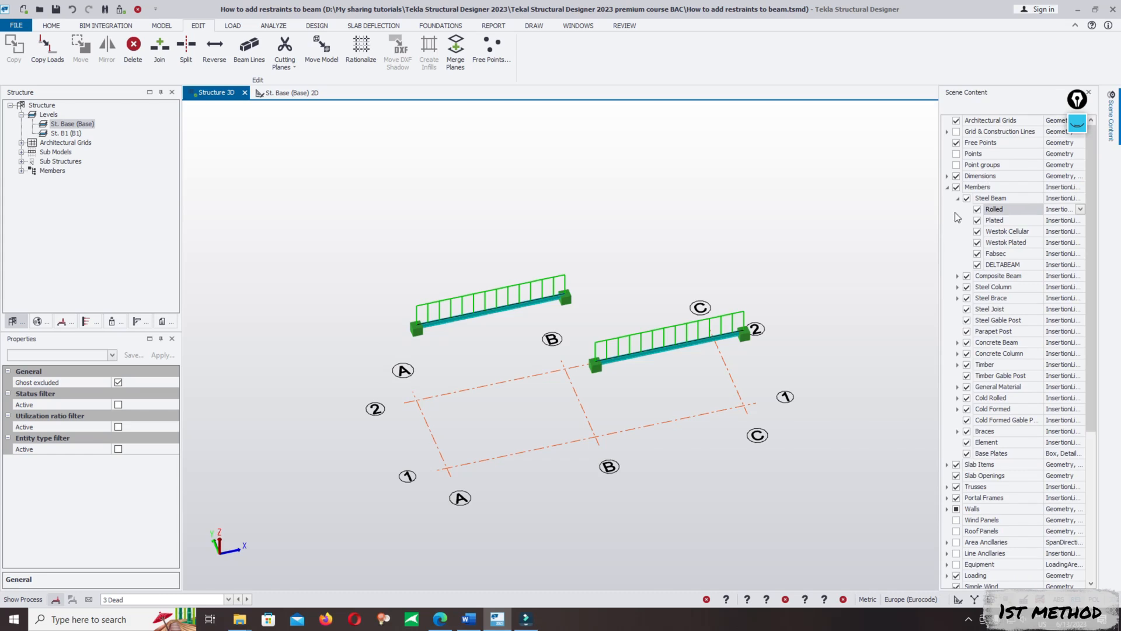
left_click(955, 187)
left_click(947, 187)
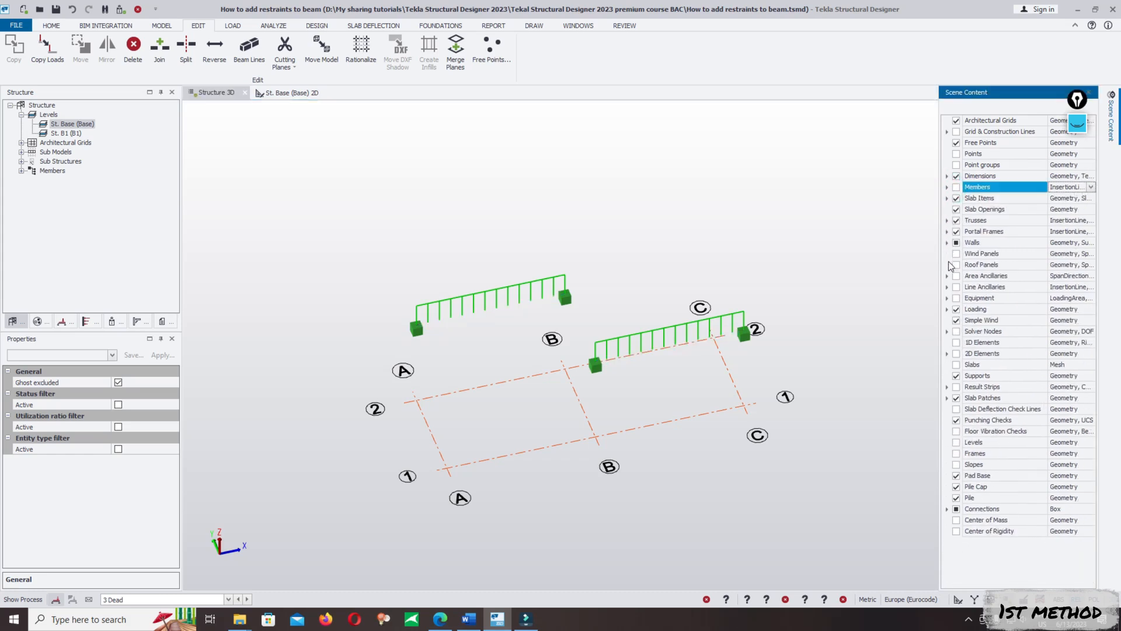
left_click(1057, 311)
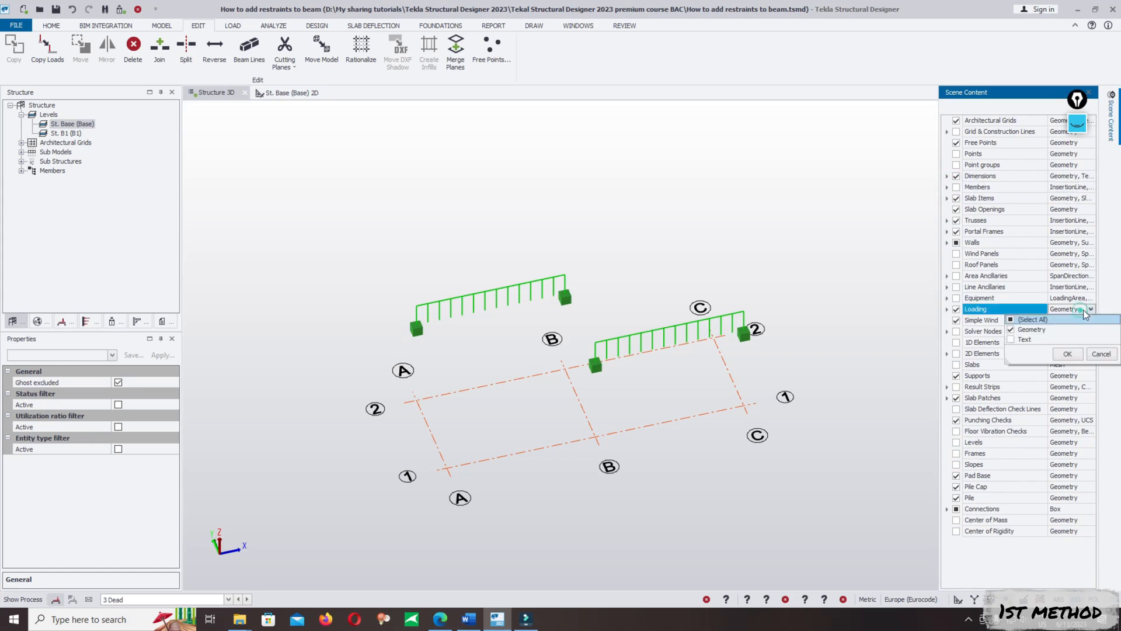
left_click(1018, 340)
left_click(1081, 357)
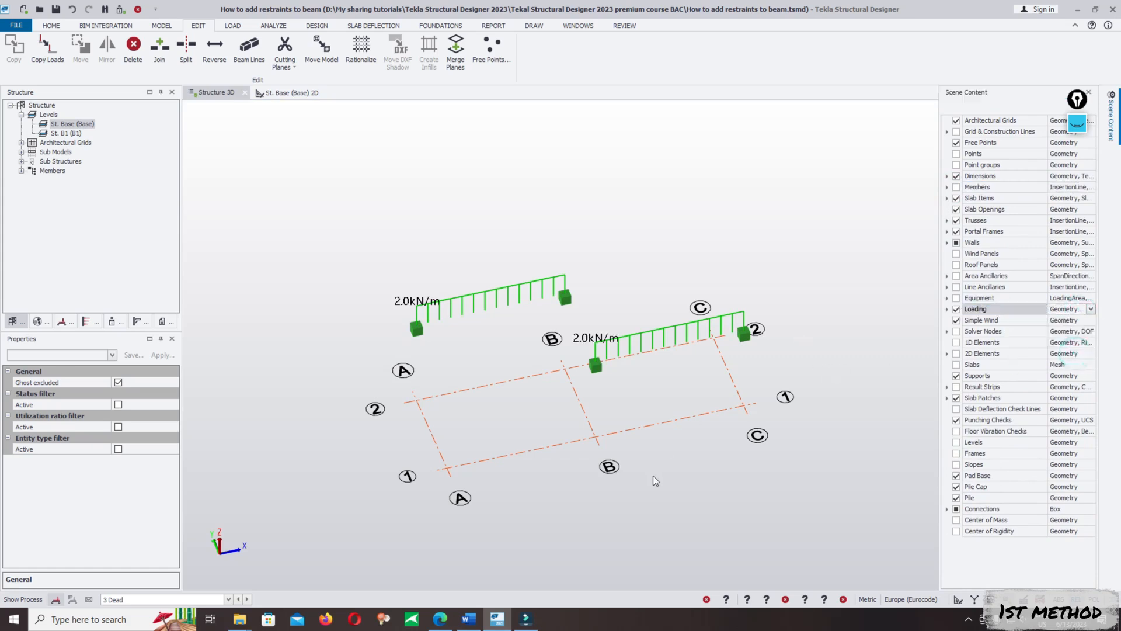
Undo the last copy of the Dead load onto the grid line 1 beam
middle_click_drag(652, 475, 616, 381)
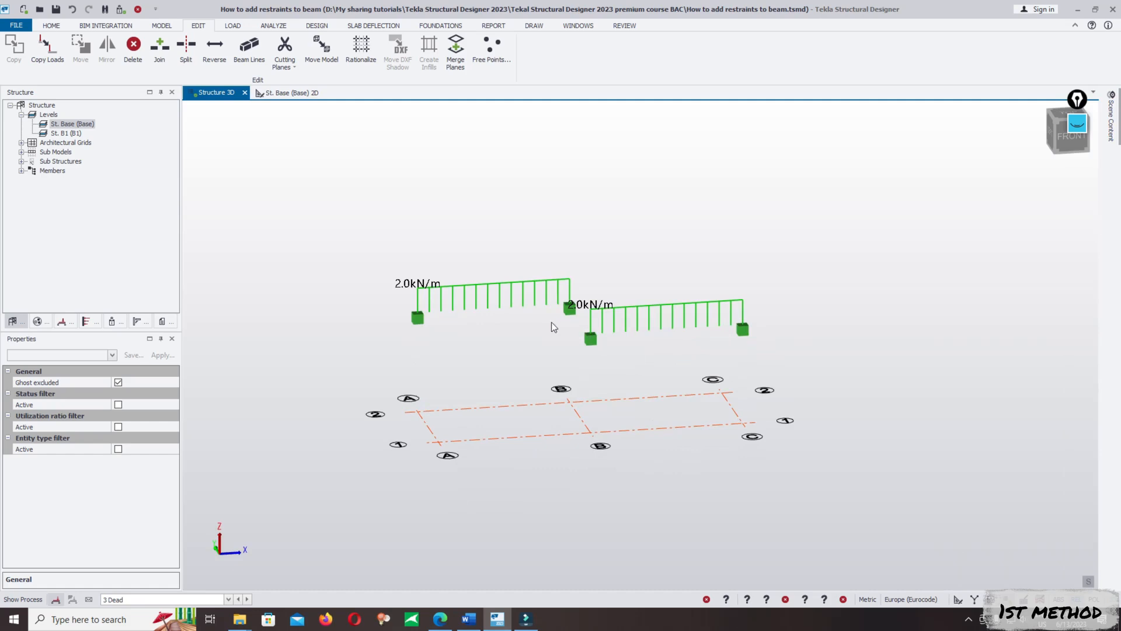
right_click_drag(415, 313, 430, 341)
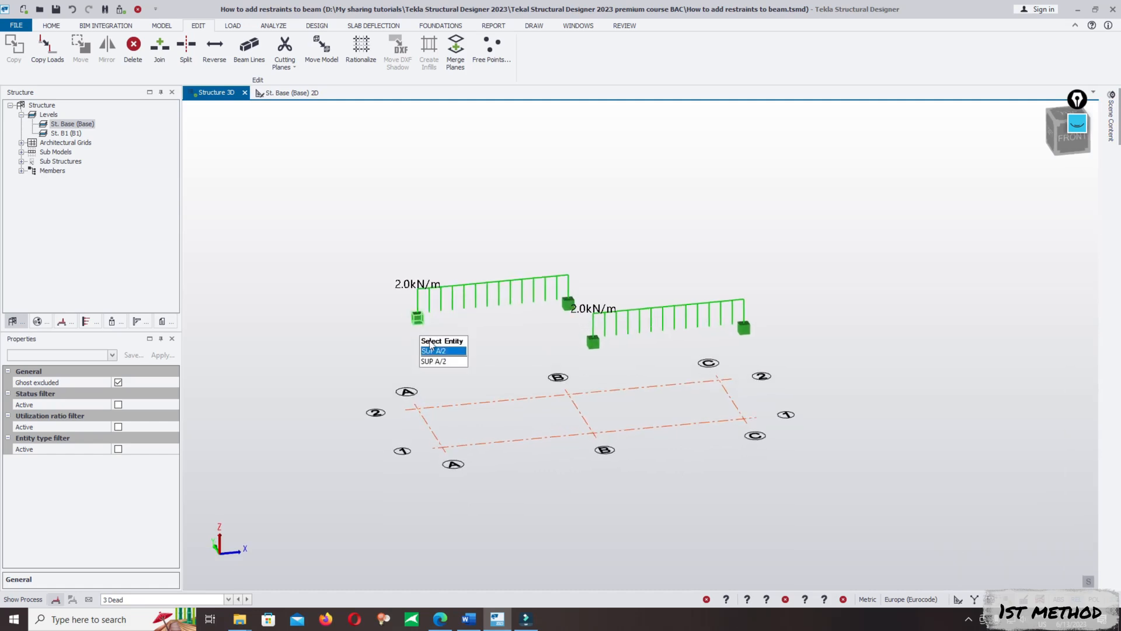
left_click(470, 217)
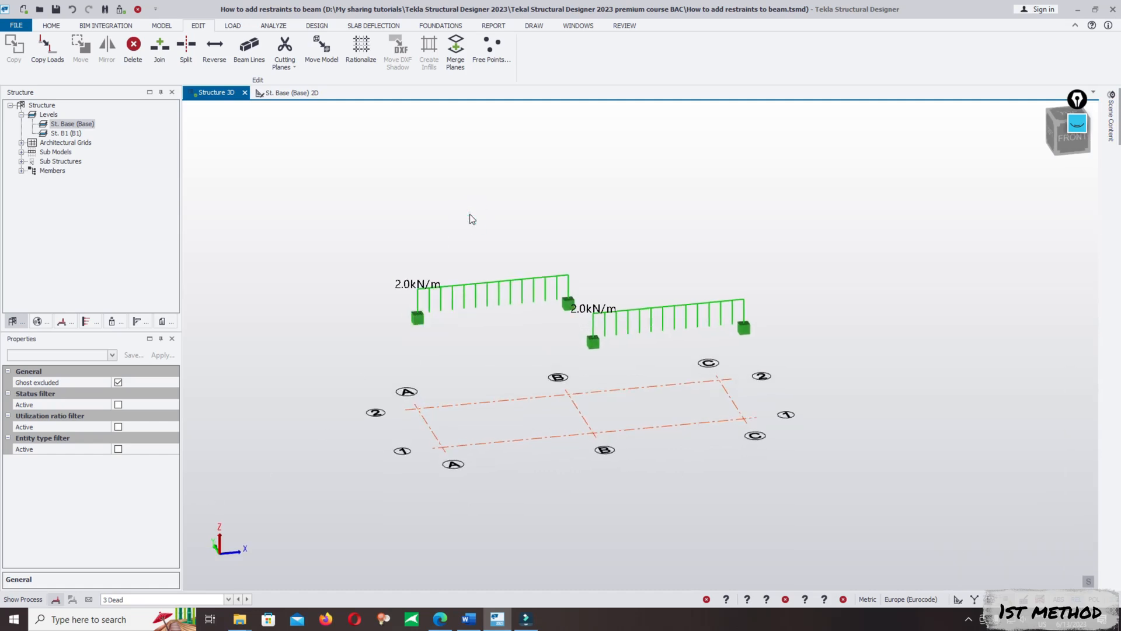
key("ctrl+z")
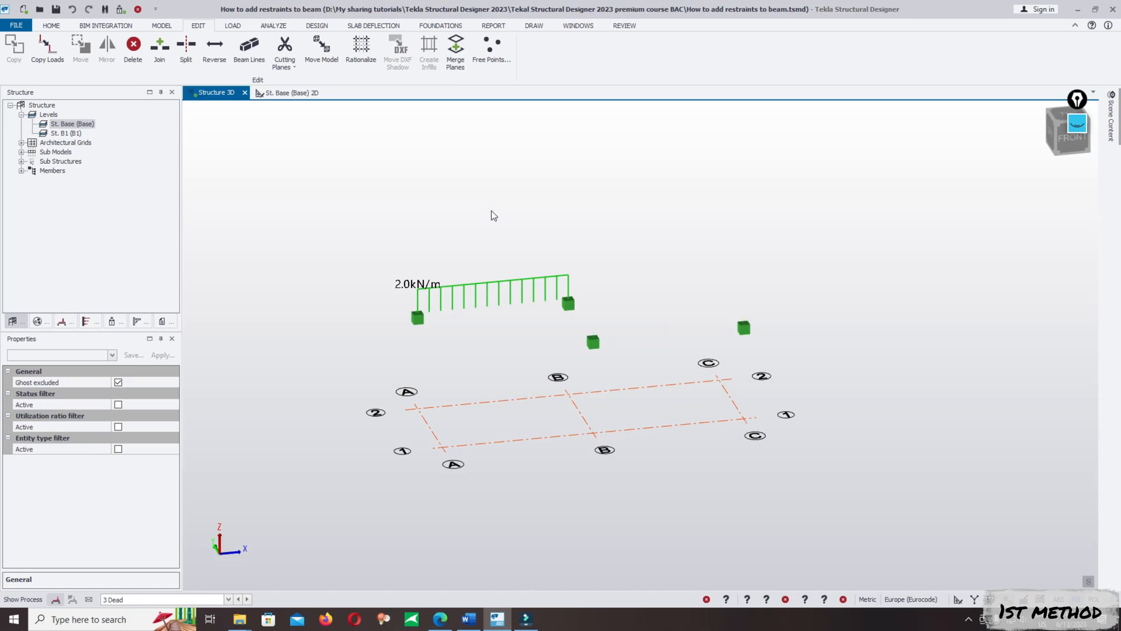
Show the members again in the Structure 3D view
left_click(1112, 117)
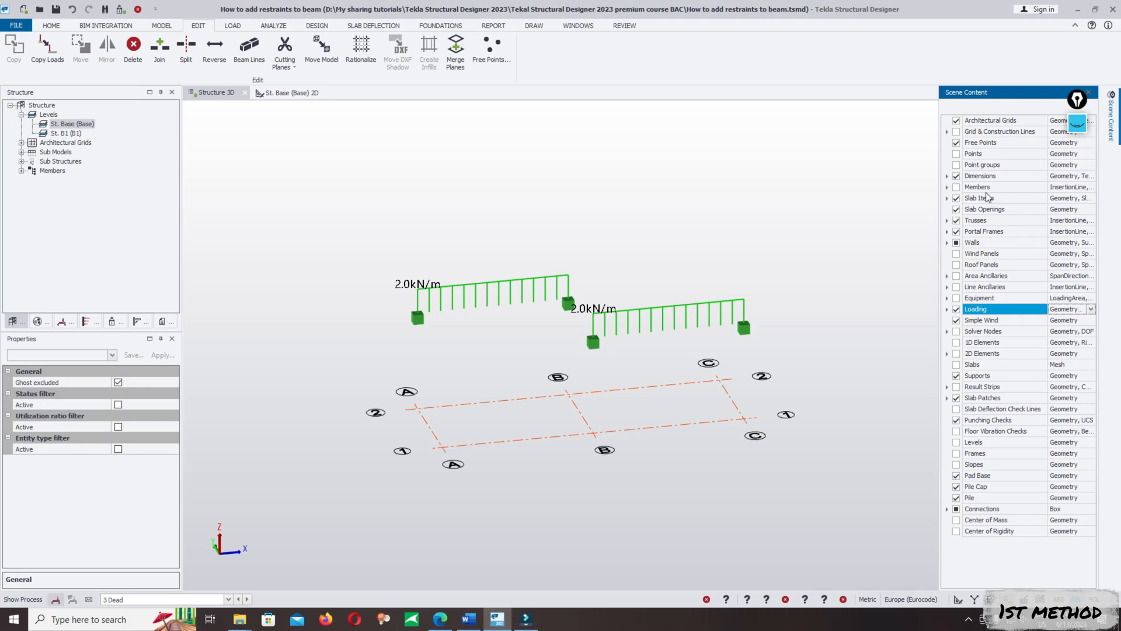
left_click(956, 187)
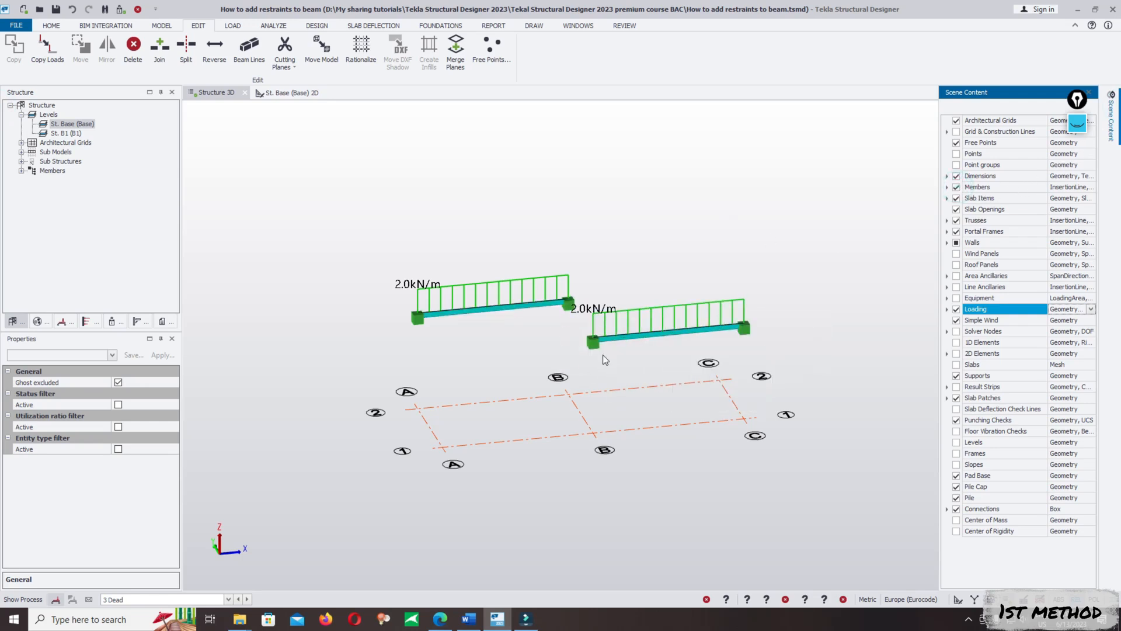
right_click_drag(603, 355, 653, 399)
right_click_drag(589, 375, 590, 377)
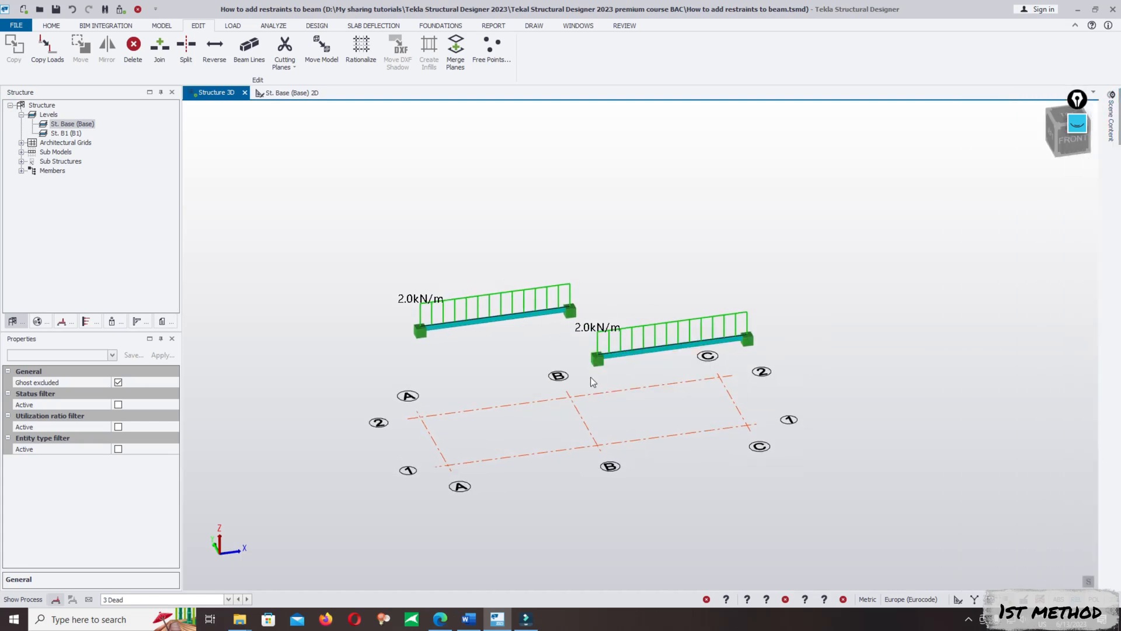
Make 5 Imposed the active loadcase and check the load labels on both beams
left_click(131, 600)
left_click(130, 580)
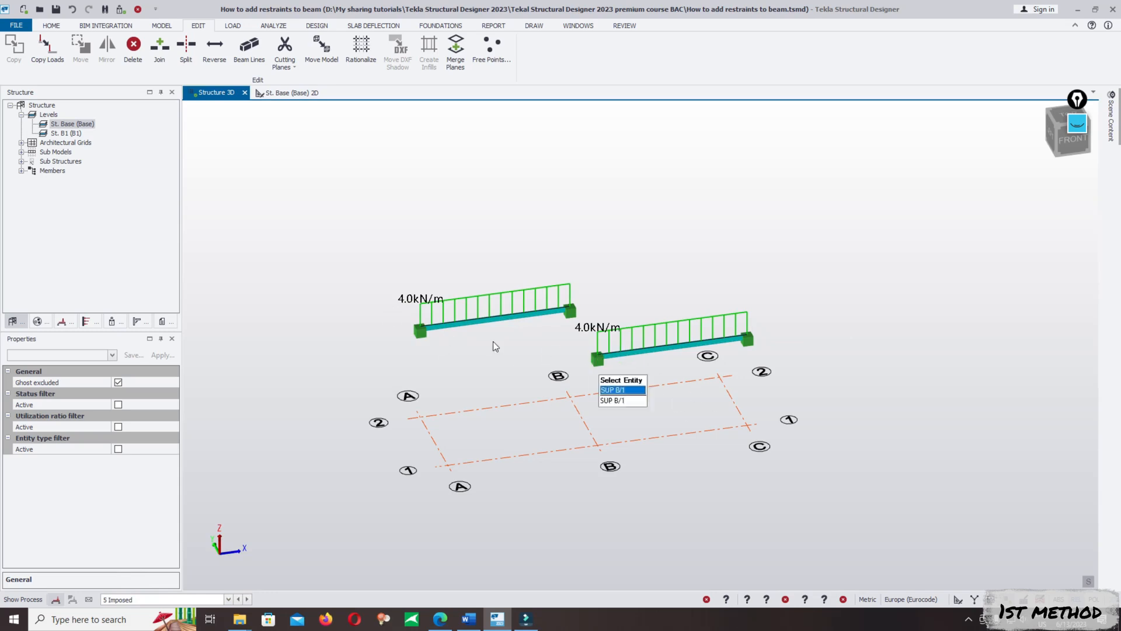
mouse_move(802, 391)
right_mouse_down()
mouse_move(838, 470)
mouse_move(814, 387)
right_mouse_up()
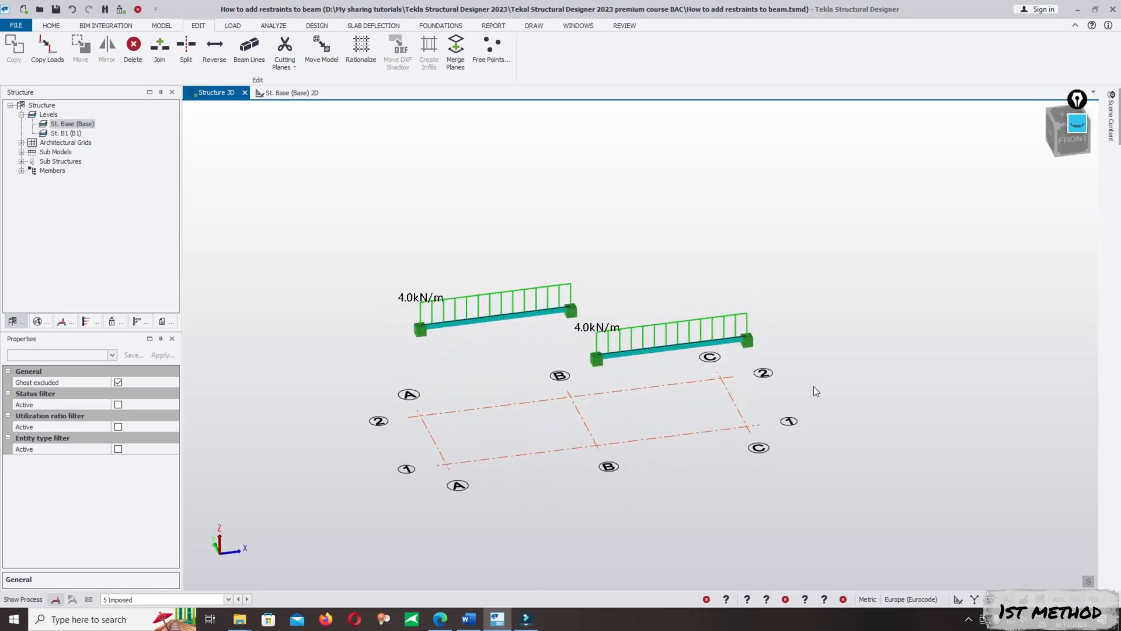
Select the grid line 2 beam and review its general and Span 1 properties
scroll(572, 389, "up", 2)
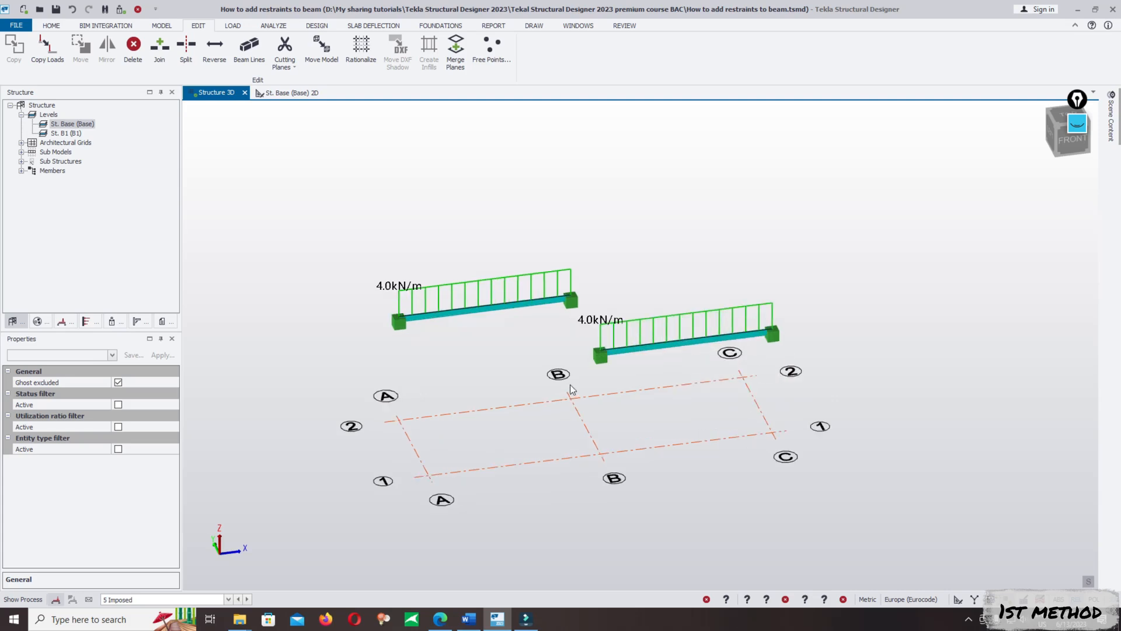
left_click(461, 321)
left_click(436, 352)
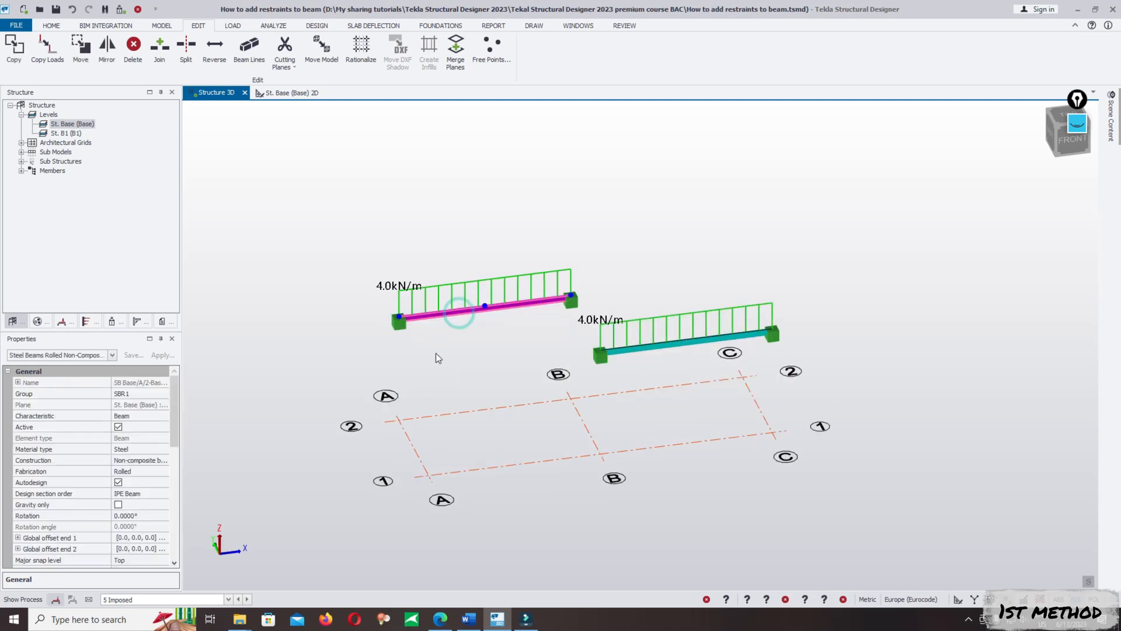
left_click(170, 412)
left_click_drag(170, 425, 171, 467)
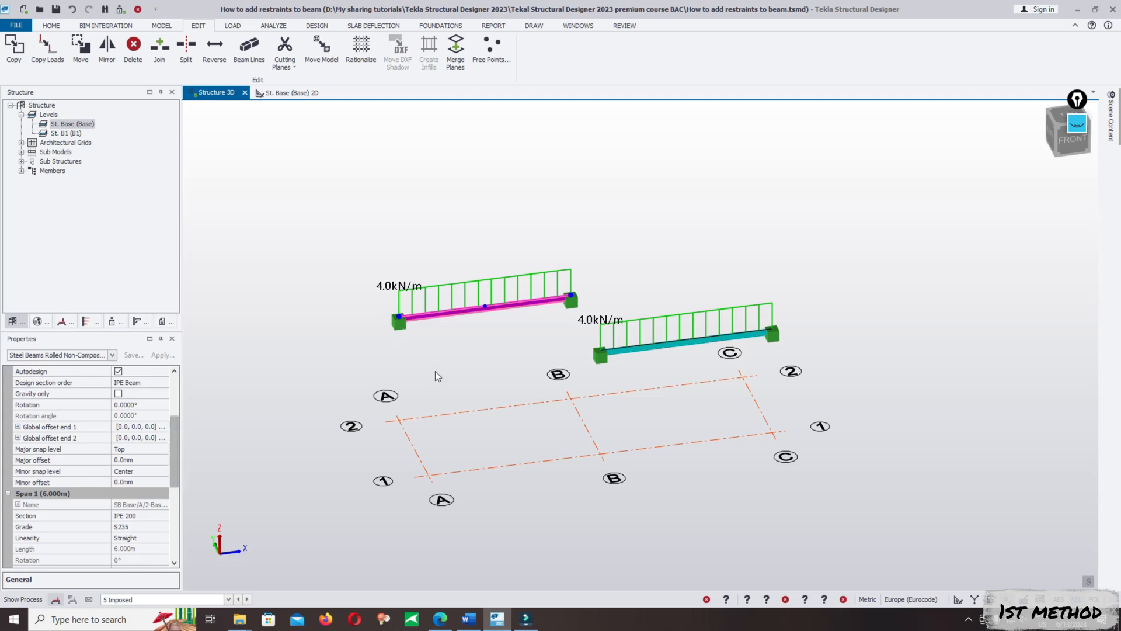
Switch to the Word course document to study the restraint factor diagram, and return to Tekla Structural Designer
left_click(469, 619)
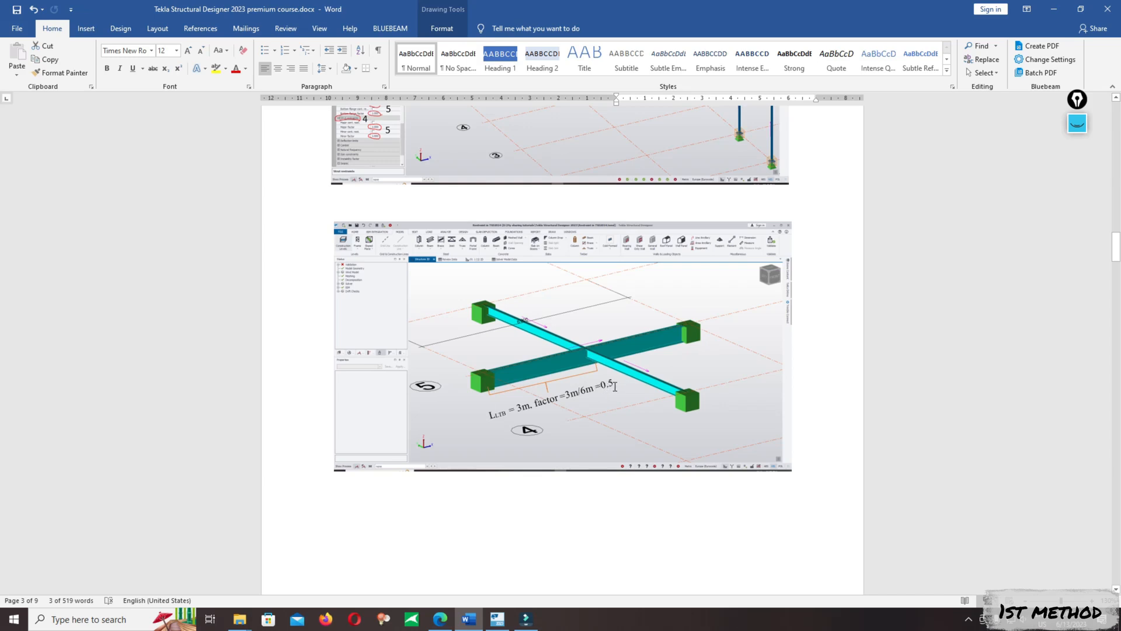
mouse_move(525, 621)
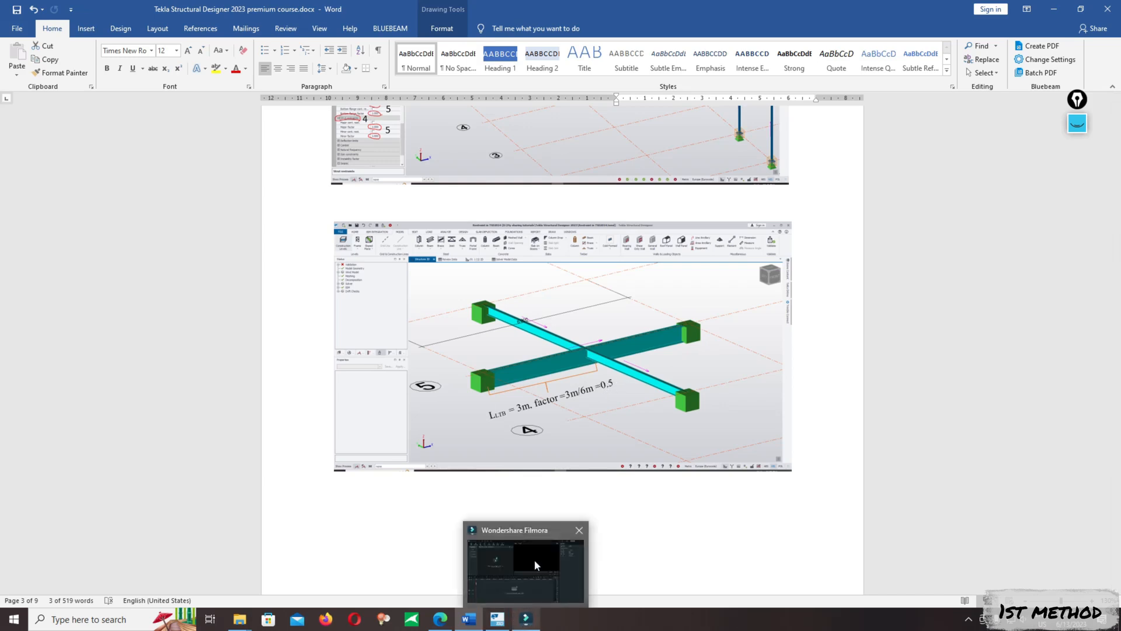
left_click(497, 618)
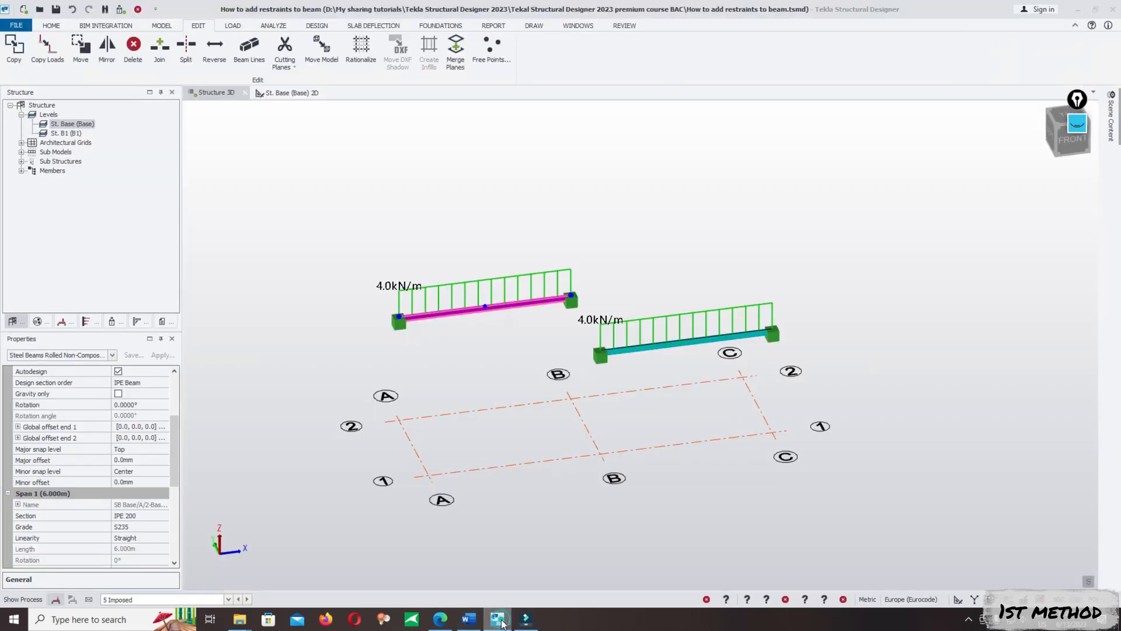
Turn off Autodesign for the grid line 1 beam and the grid line 2 beam
left_click(682, 343)
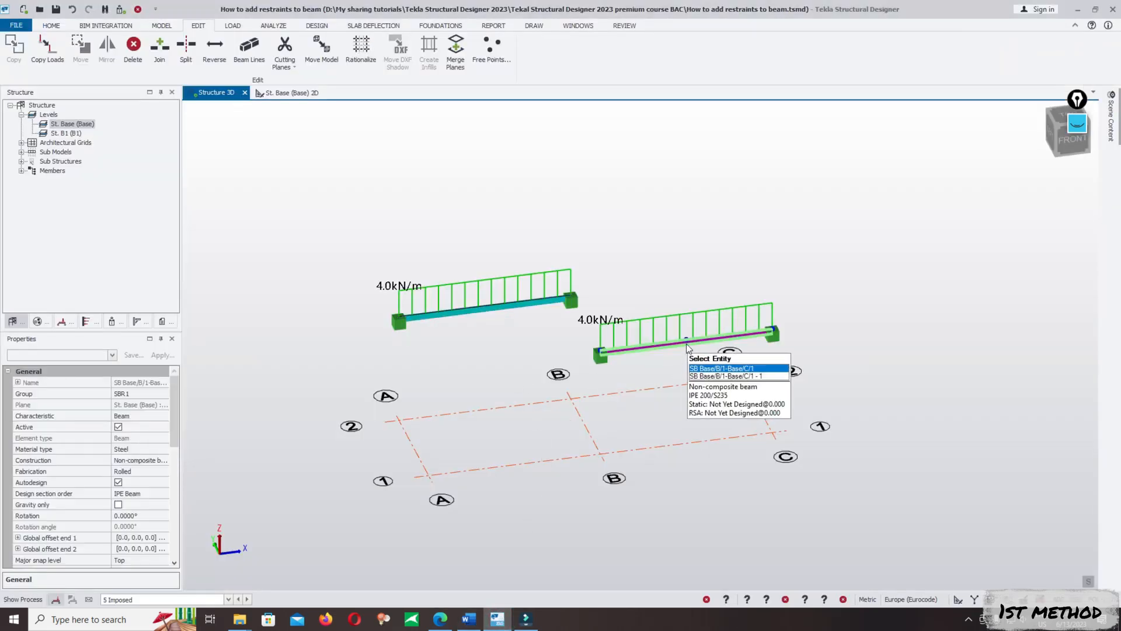
left_click(724, 368)
left_click_drag(172, 432, 167, 458)
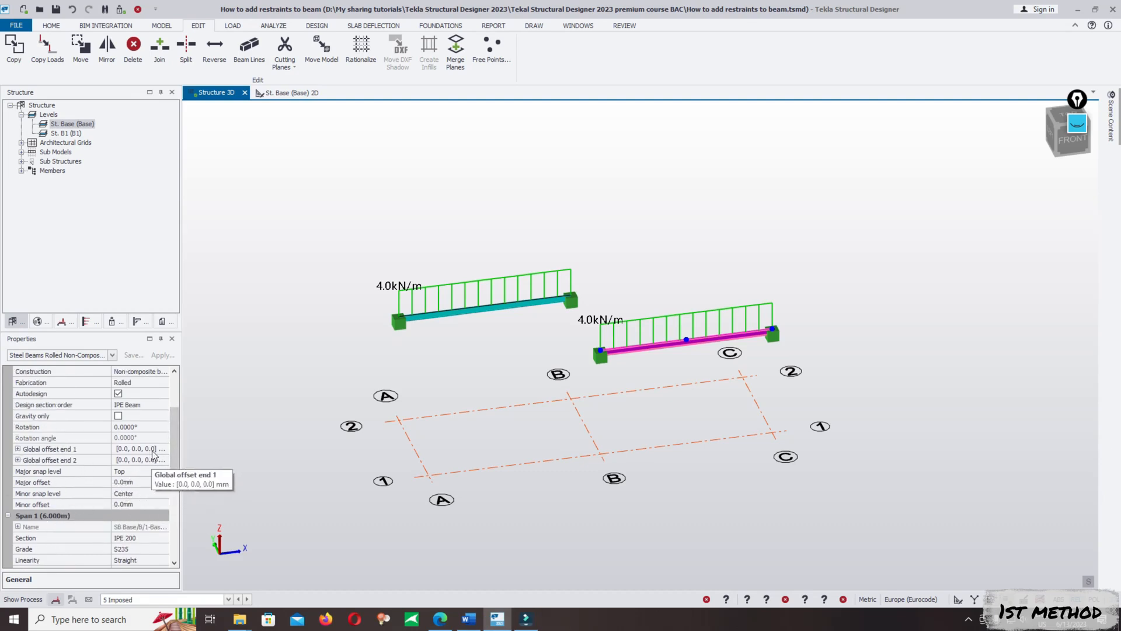
left_click_drag(173, 457, 159, 510)
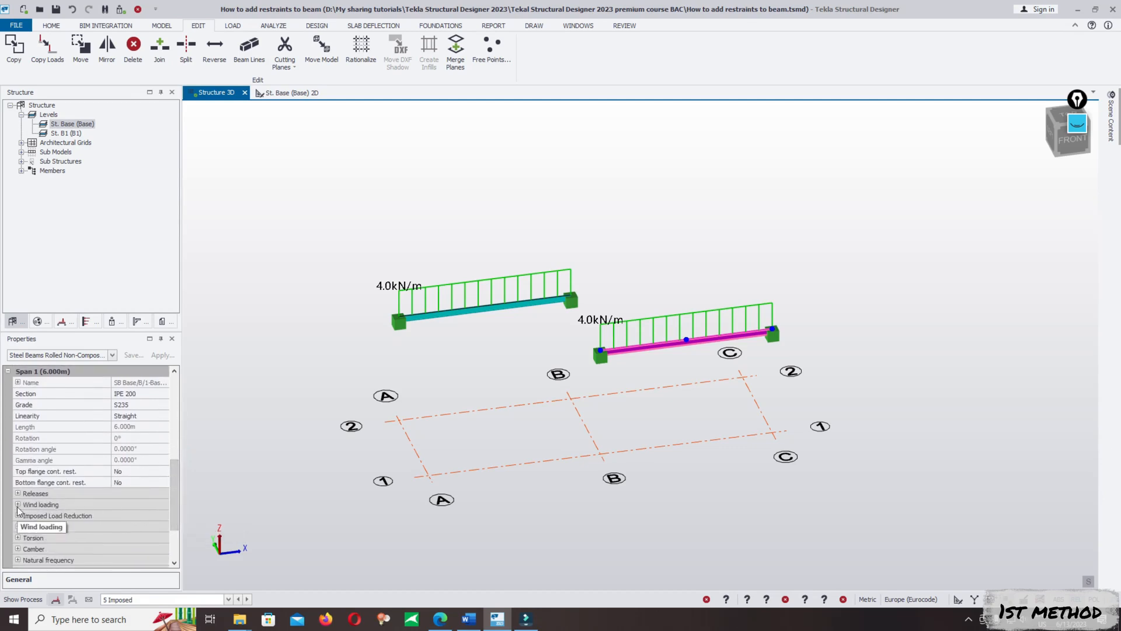
left_click_drag(172, 500, 149, 496)
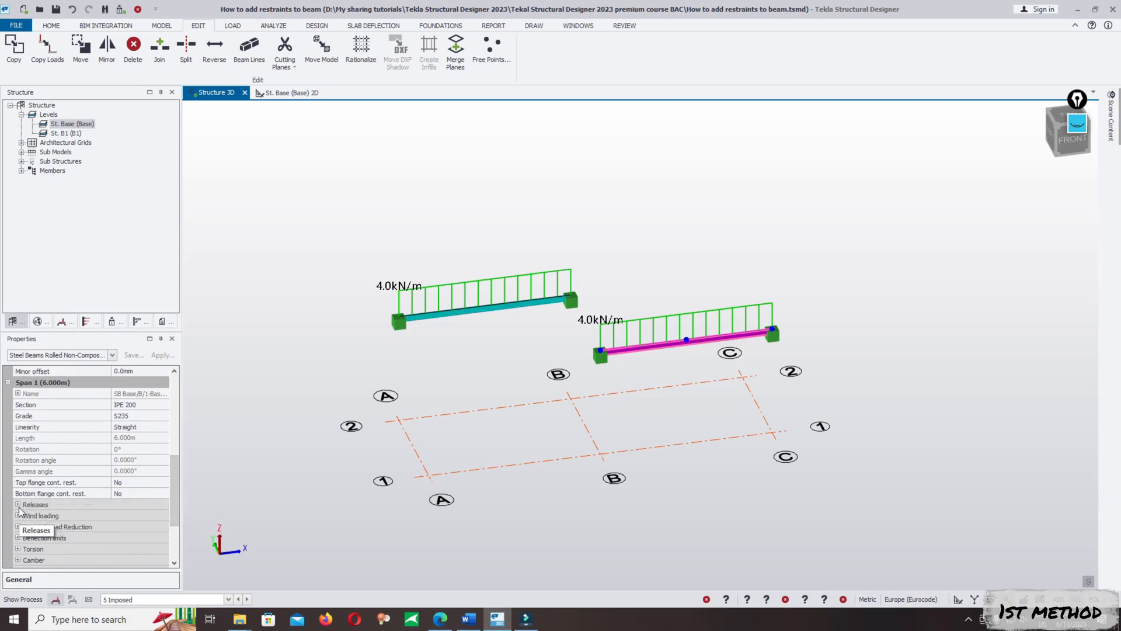
left_click_drag(171, 489, 178, 392)
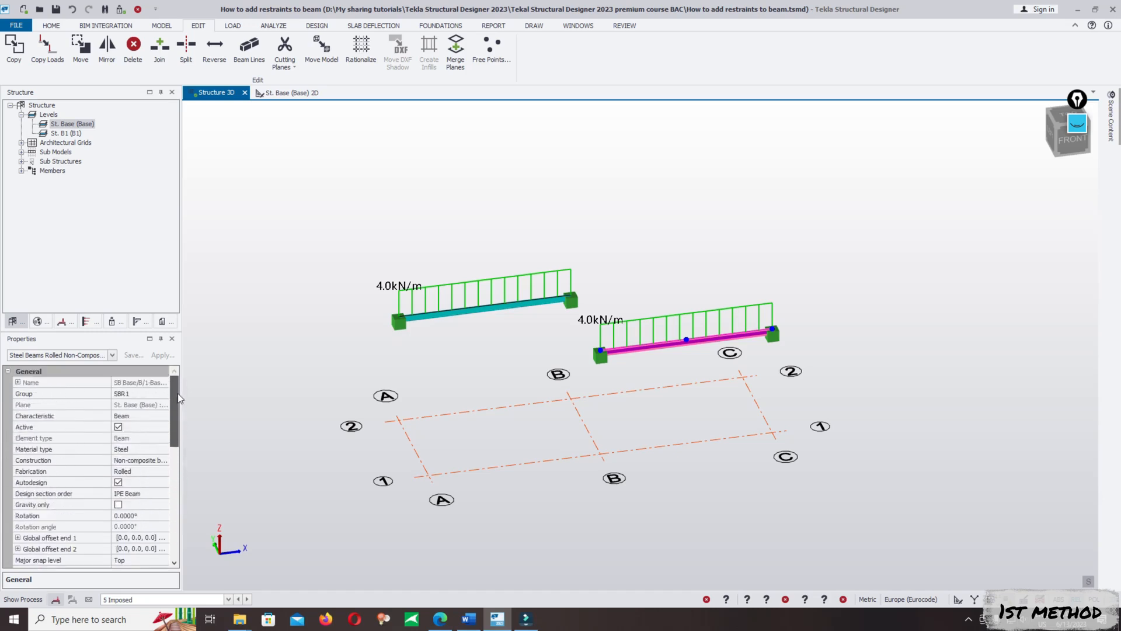
scroll(173, 426, "down", 2)
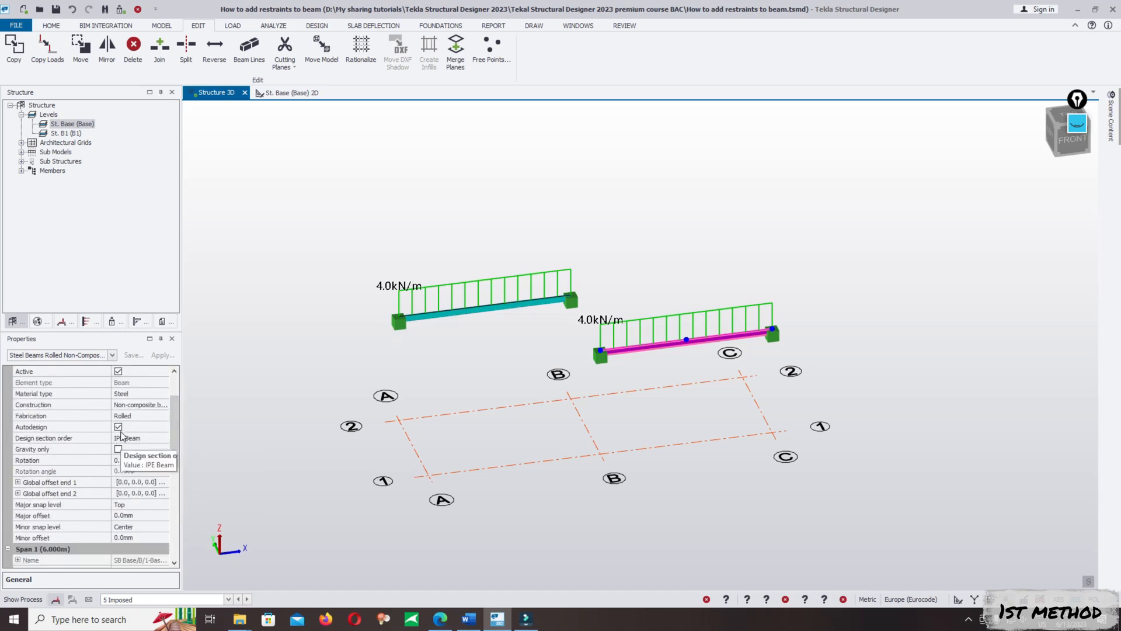
left_click(114, 427)
left_click(489, 308)
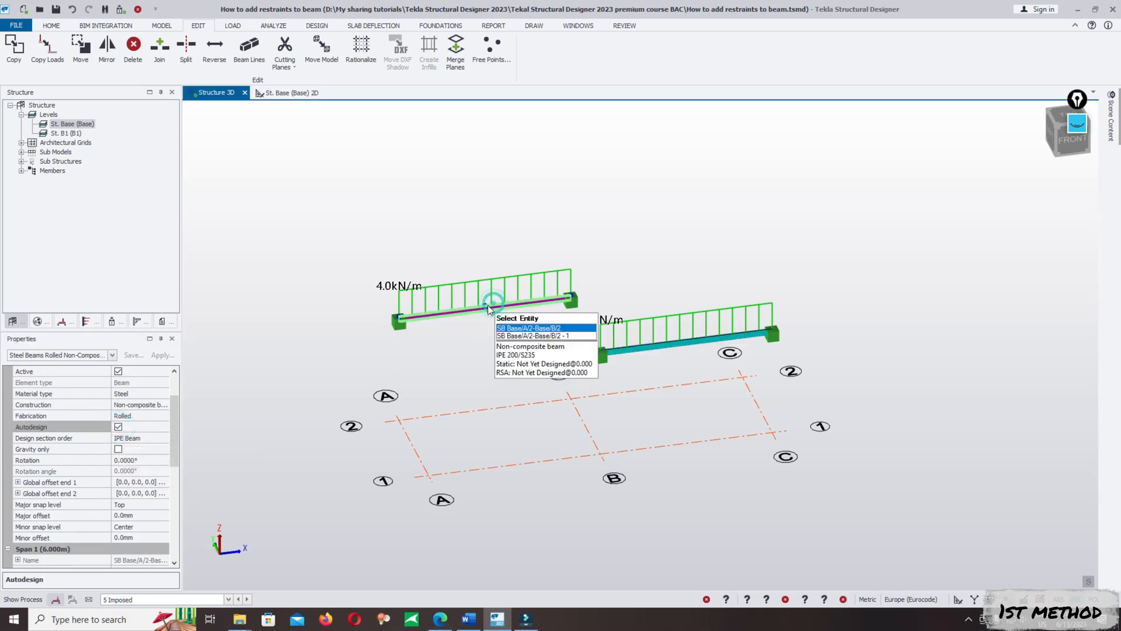
left_click(118, 426)
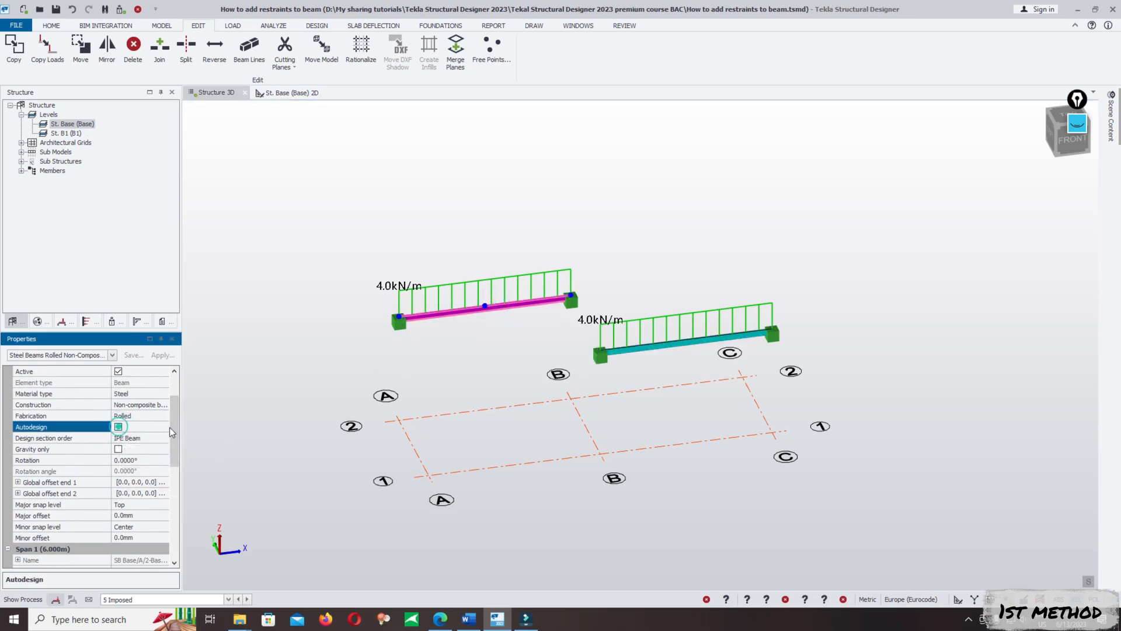
Check the span properties of both beams for top and bottom flange restraint settings and any factor entries
left_click_drag(173, 426, 174, 454)
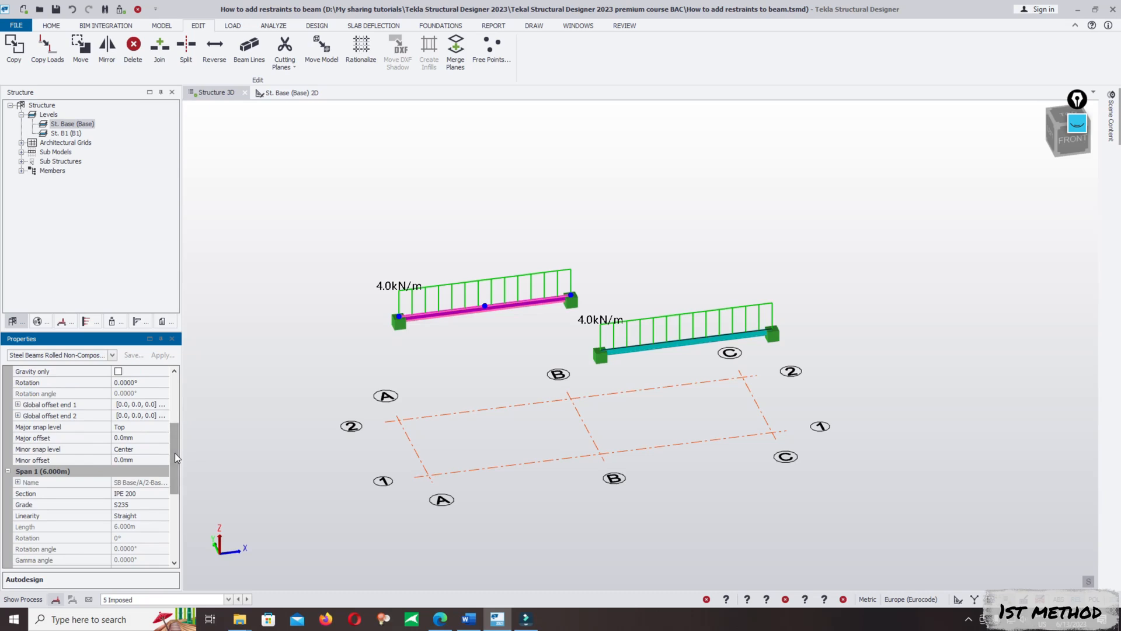
scroll(174, 453, "down", 3)
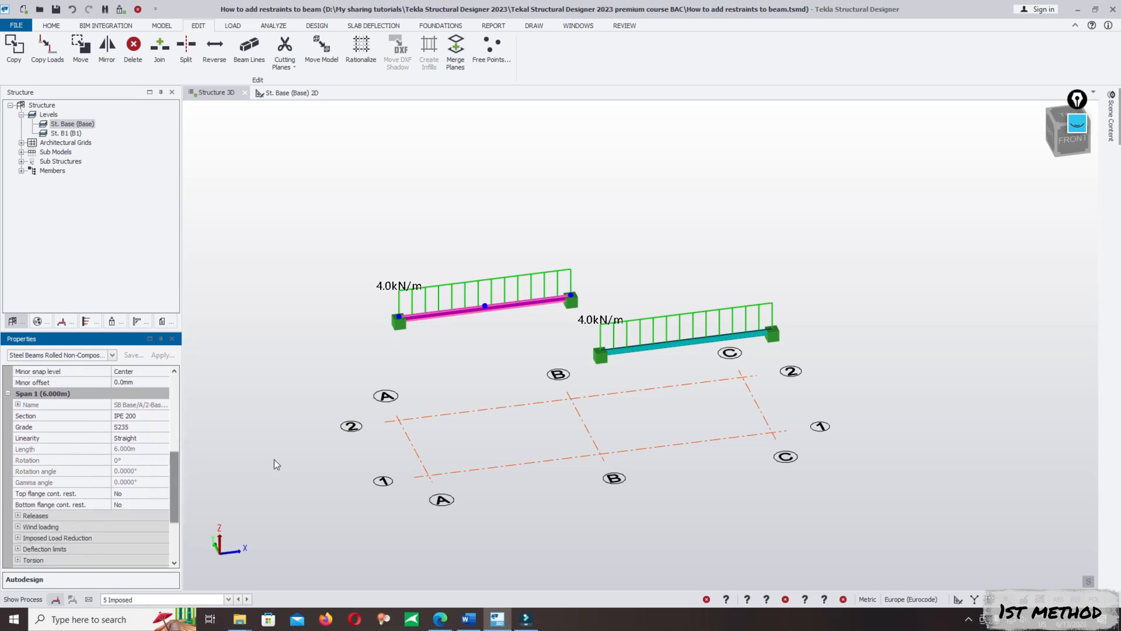
left_click(693, 358)
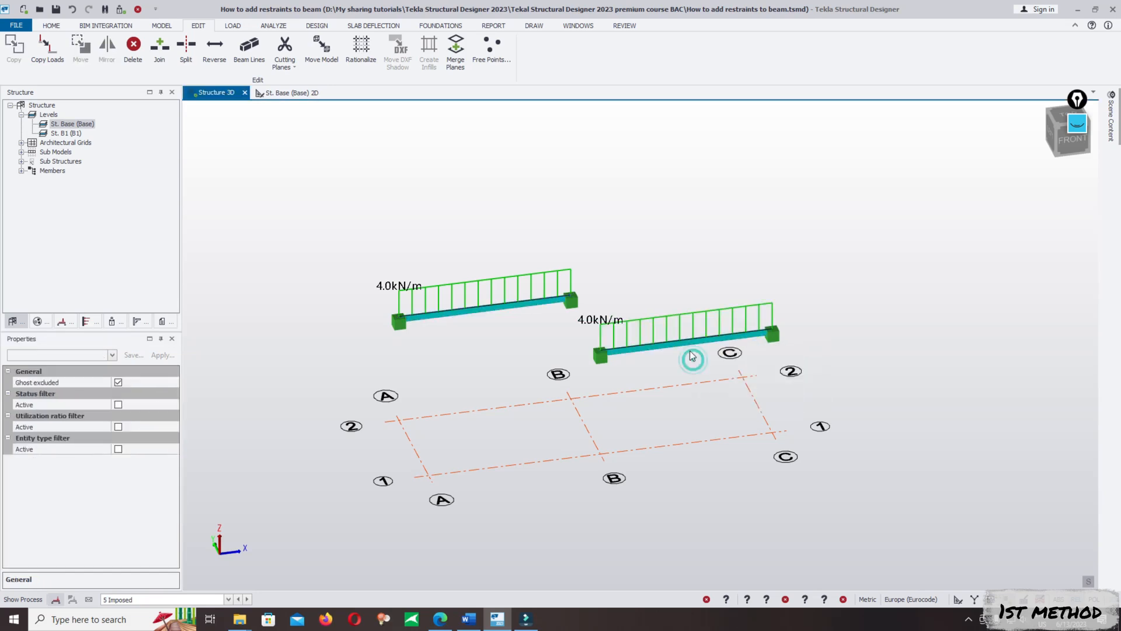
left_click(643, 368)
scroll(175, 413, "down", 1)
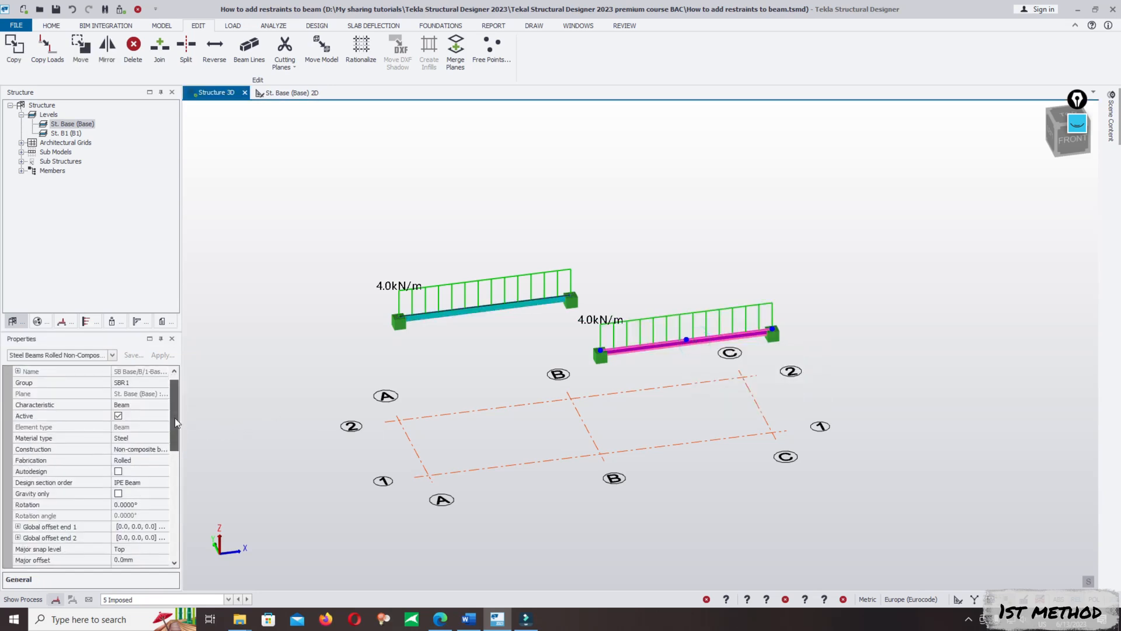
left_click_drag(174, 418, 163, 528)
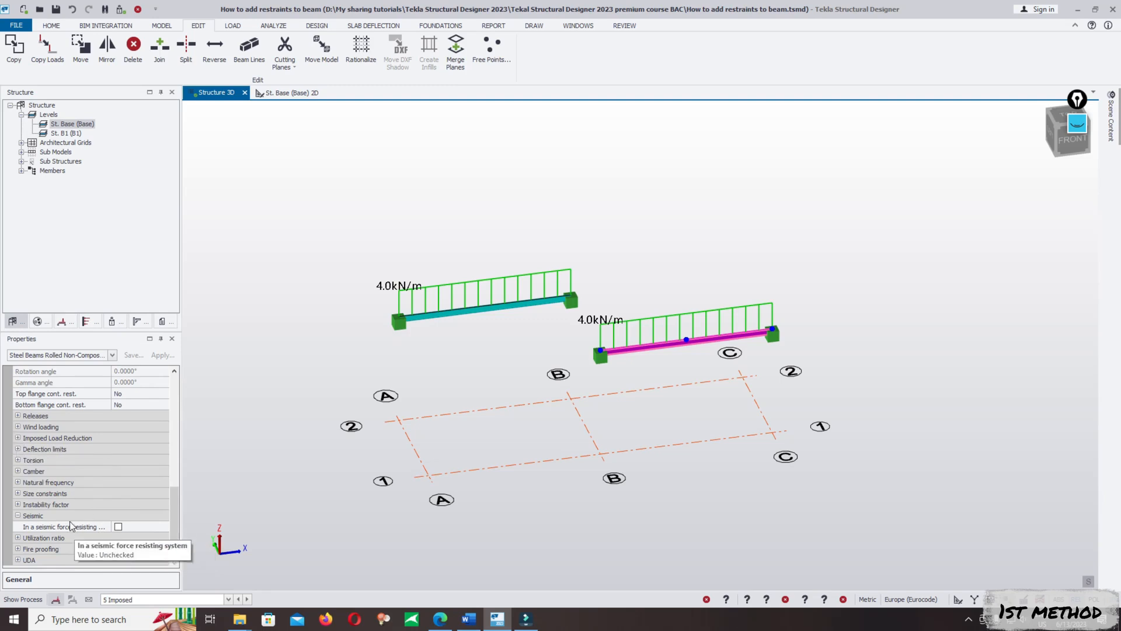
left_click_drag(172, 531, 186, 431)
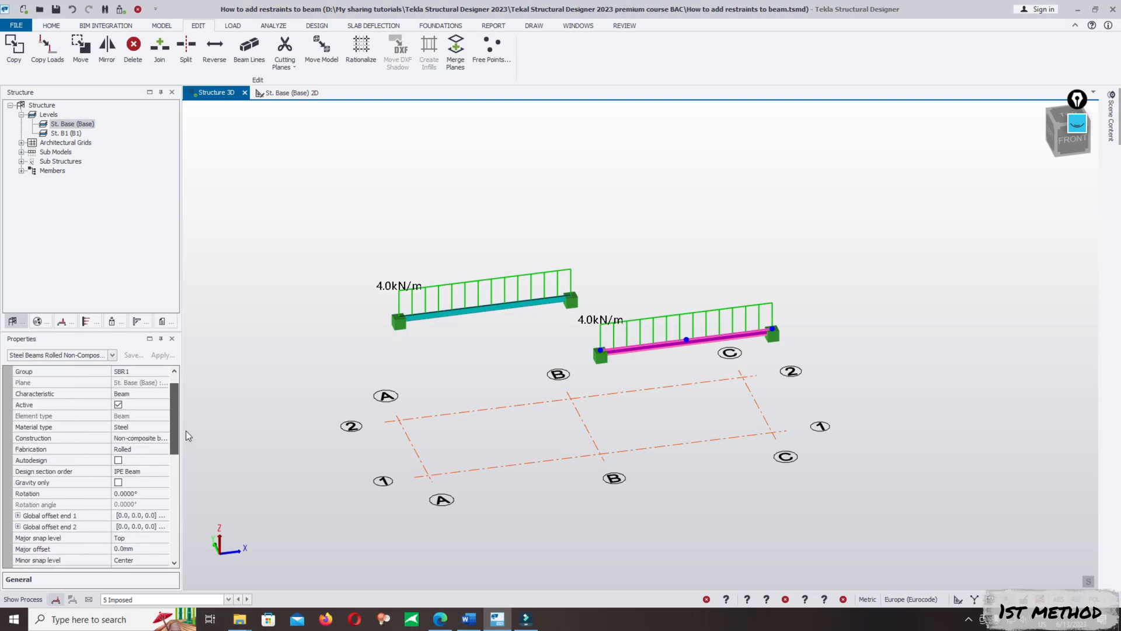
Start a new steel beam to view its lateral restraint settings, and leave the command without placing anything
left_click(327, 158)
left_click(164, 28)
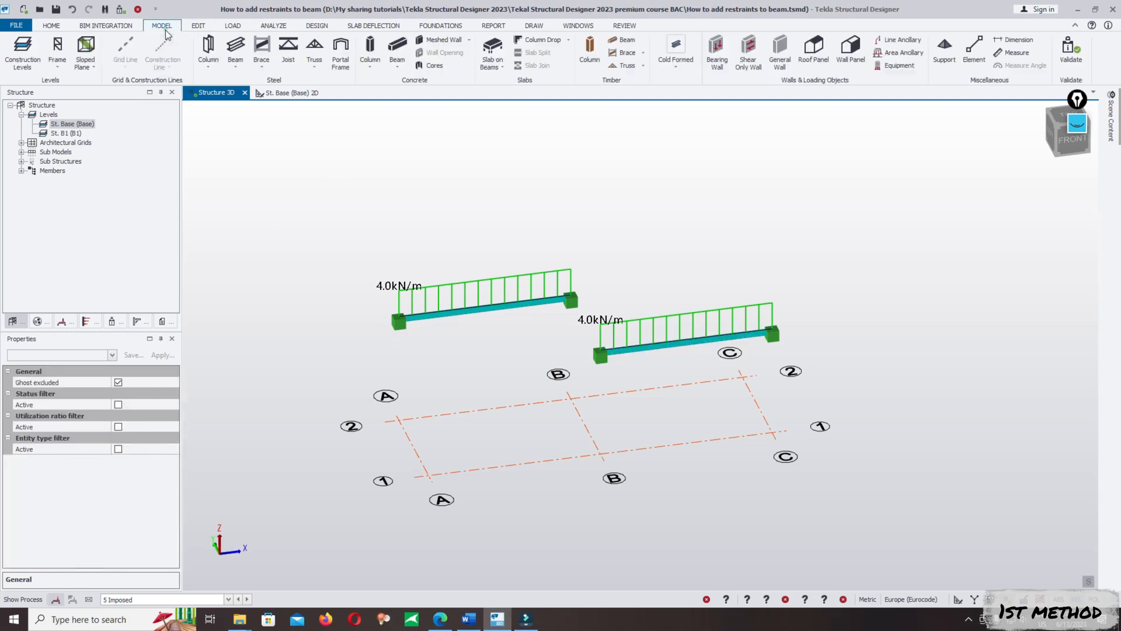
left_click(236, 48)
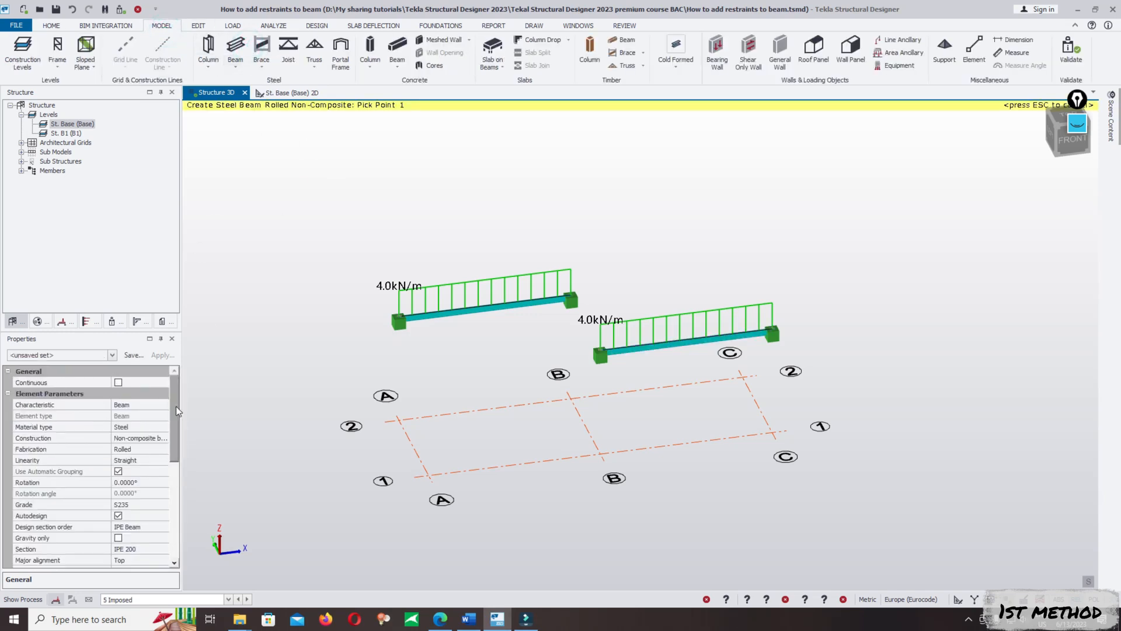
left_click_drag(179, 411, 175, 464)
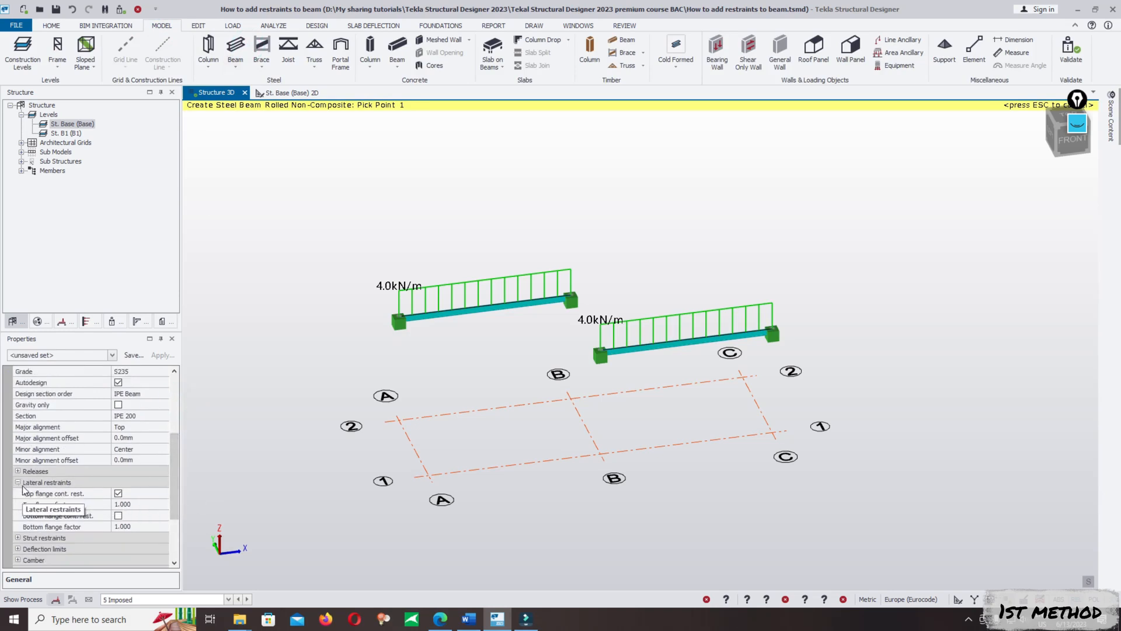
key("Escape")
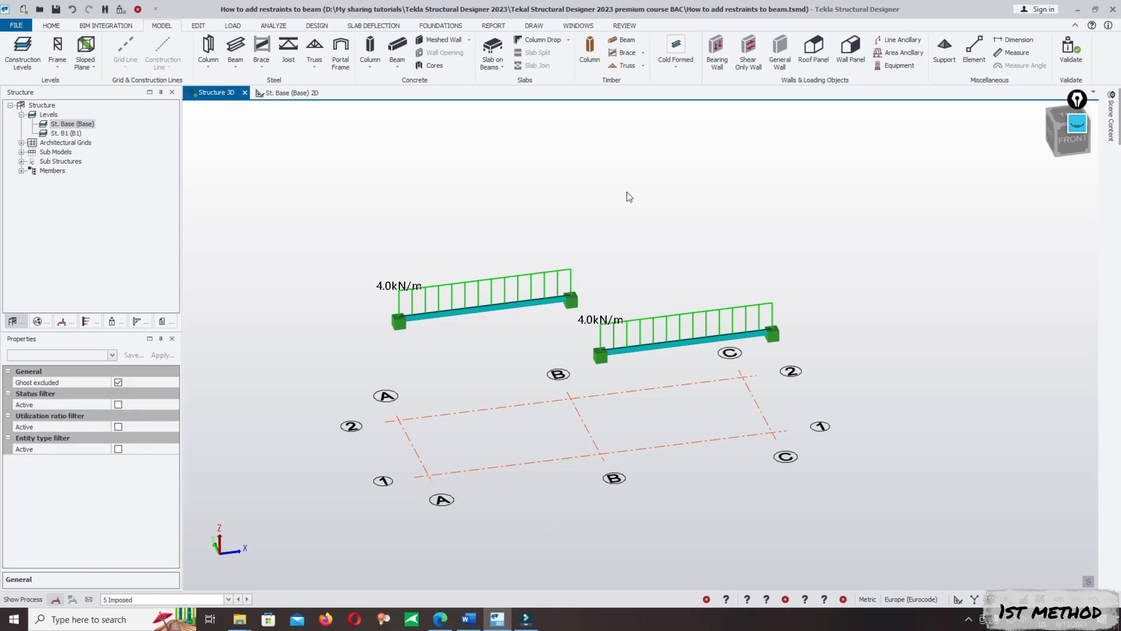
Examine the grid line 1 beam's span property groups for restraint factors, including its size constraints
left_click(677, 346)
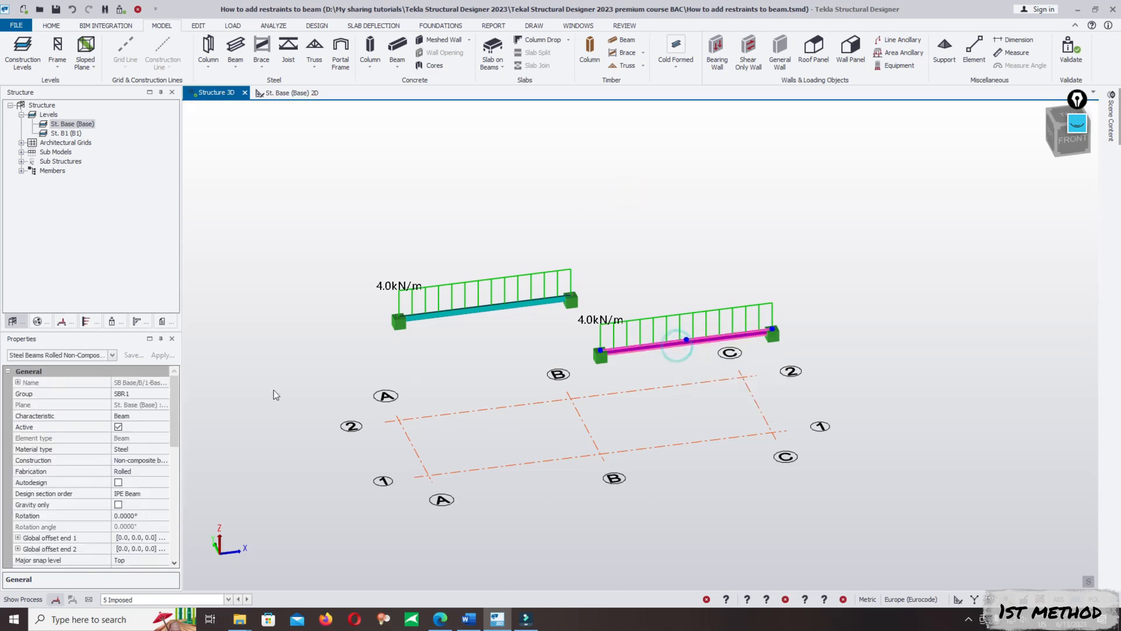
left_click_drag(175, 400, 141, 510)
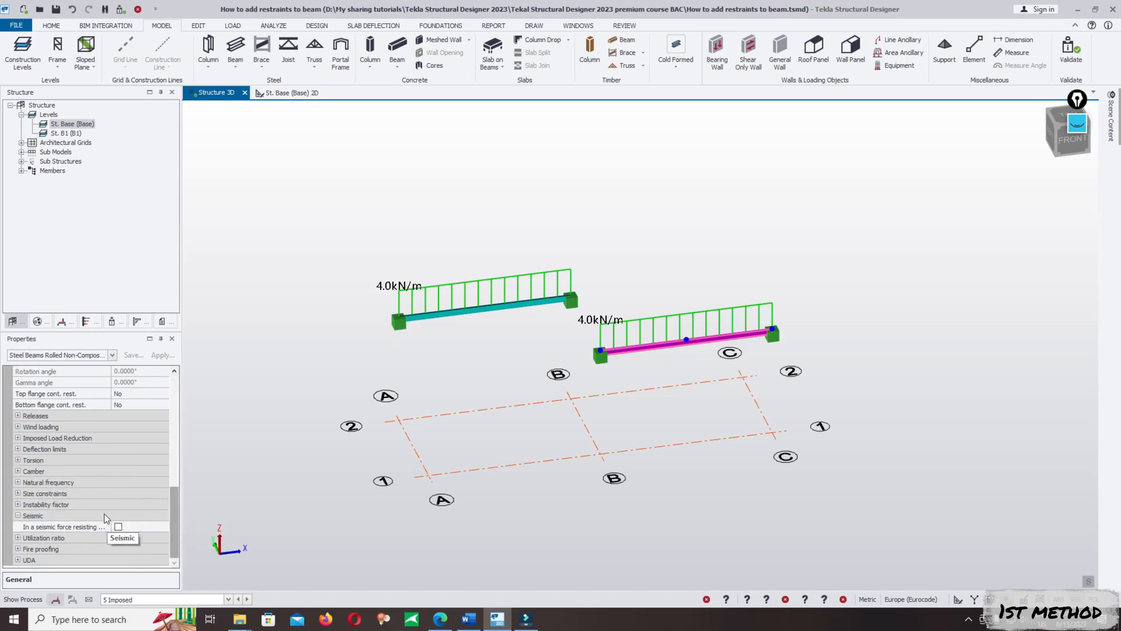
left_click(17, 493)
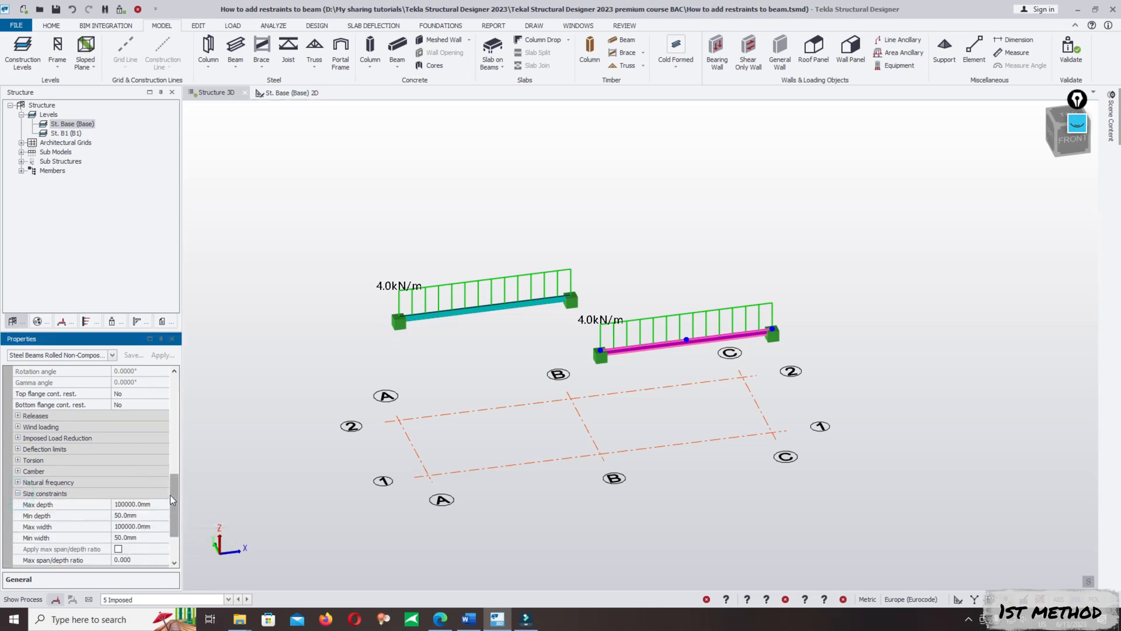
left_click_drag(171, 495, 169, 513)
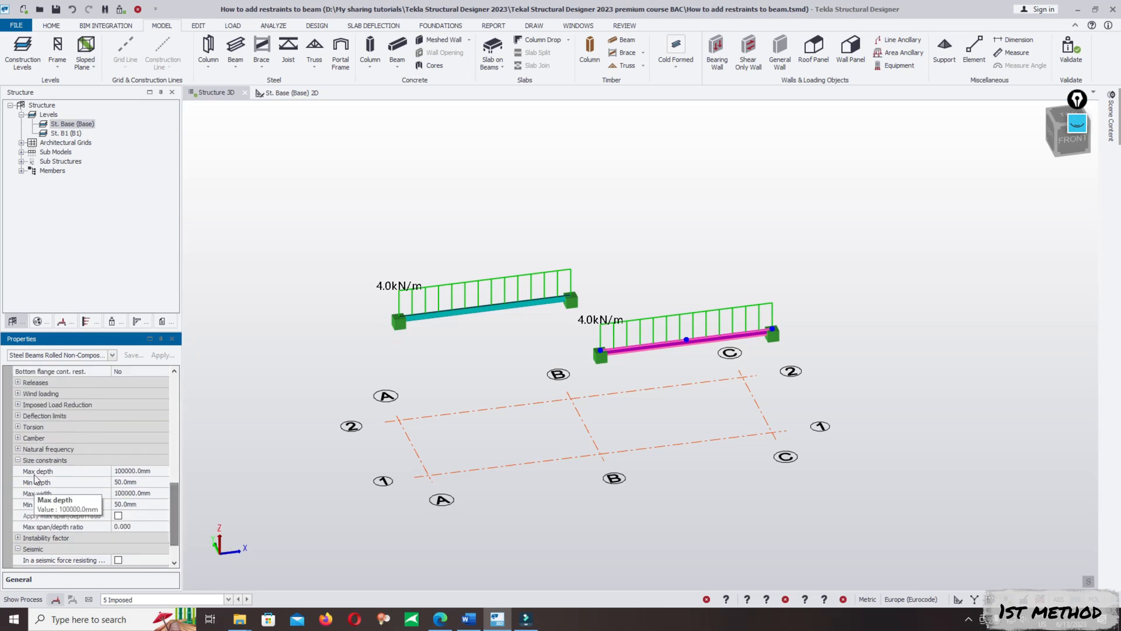
left_click(18, 438)
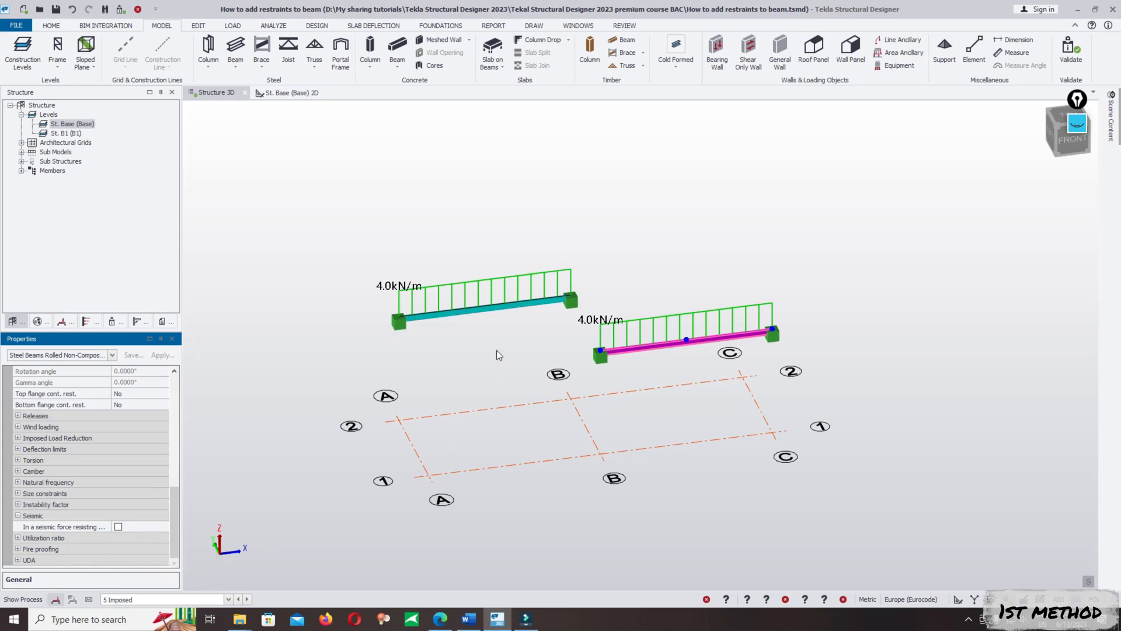
Start the steel beam command again to compare its lateral and strut restraint settings, and cancel without placing a beam
left_click(622, 221)
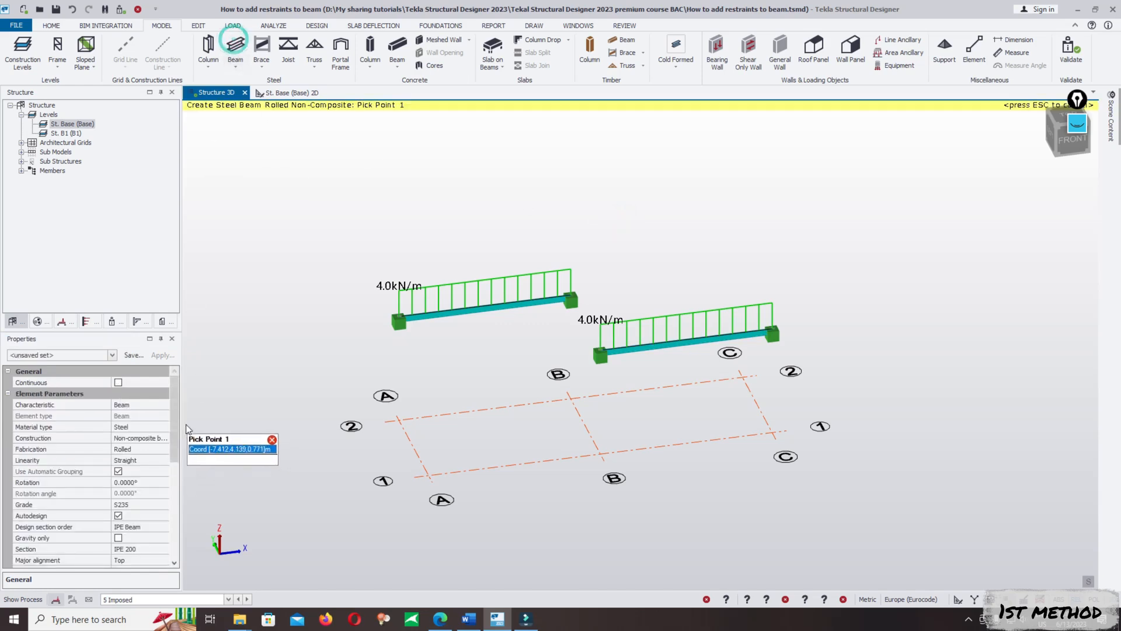
left_click_drag(174, 420, 167, 501)
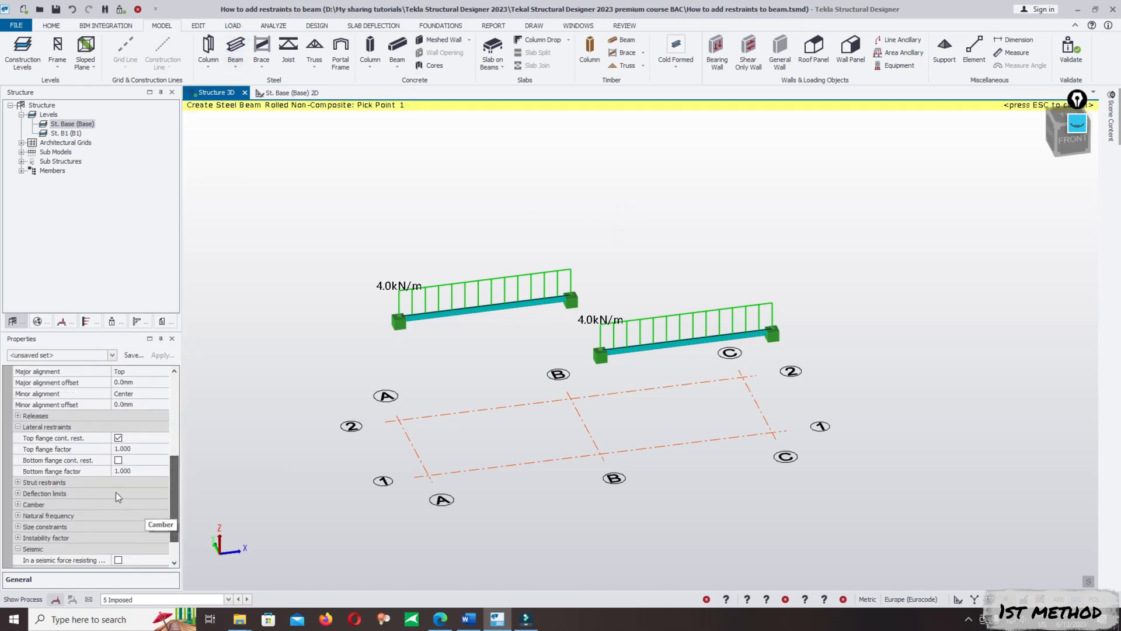
left_click(19, 482)
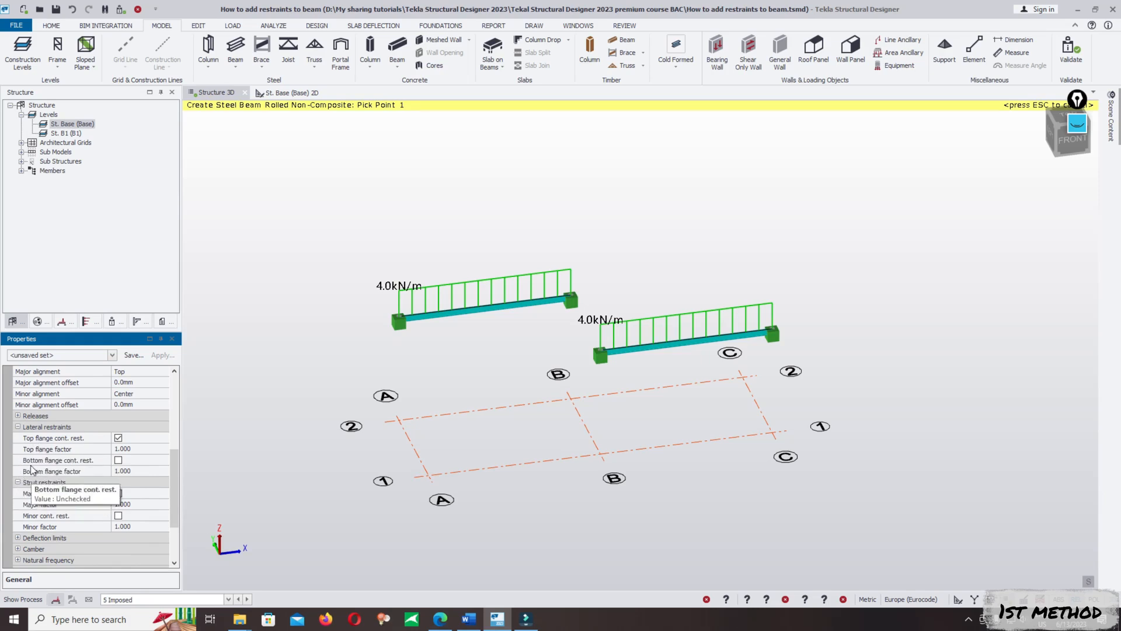
left_click(18, 427)
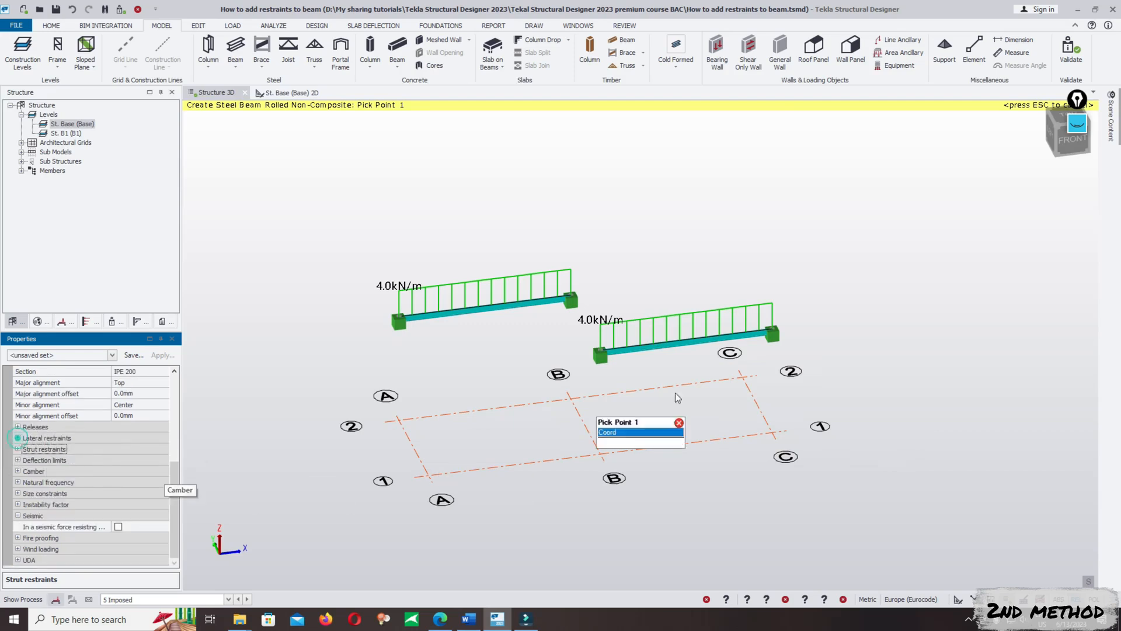
key("Escape")
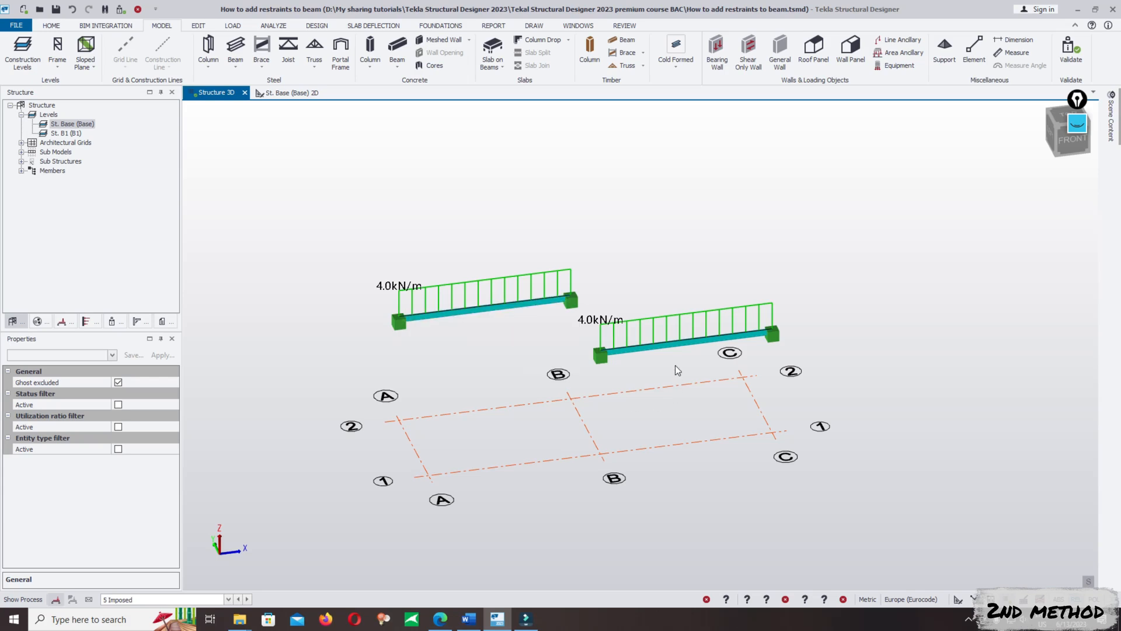
mouse_move(681, 346)
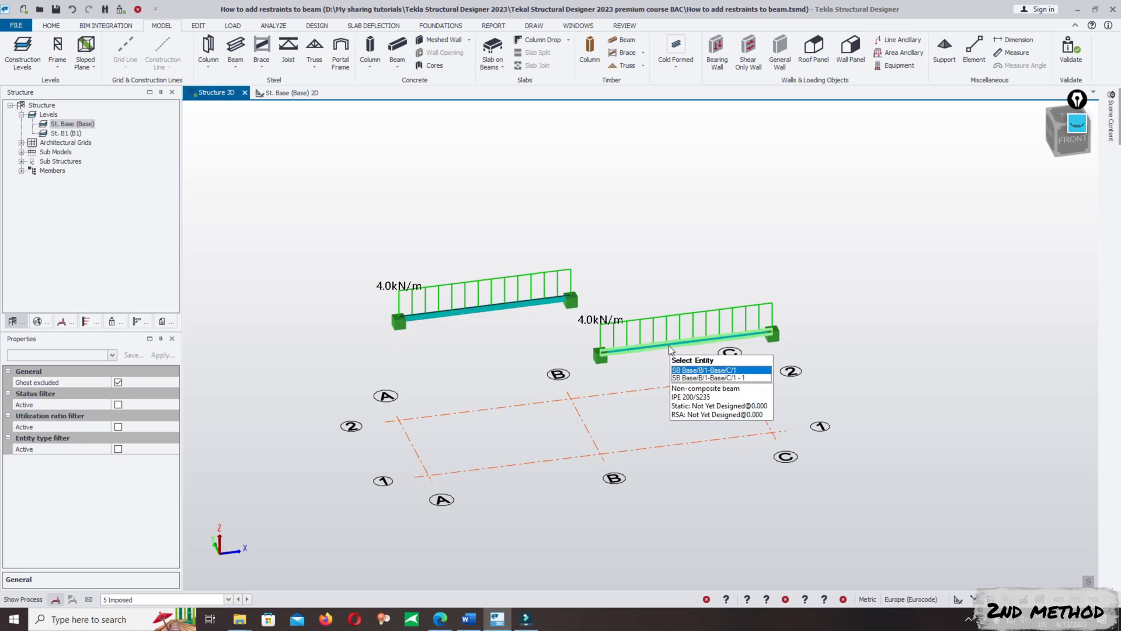
Open the grid line 1 beam's full properties and show its lateral restraints
left_click(670, 349)
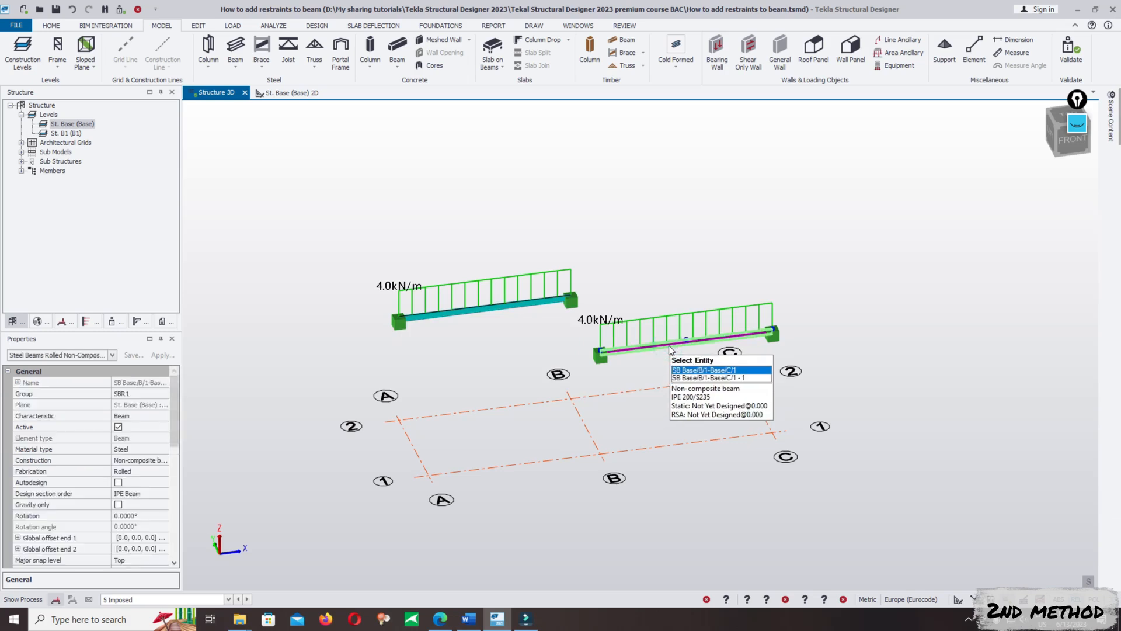
right_click(671, 350)
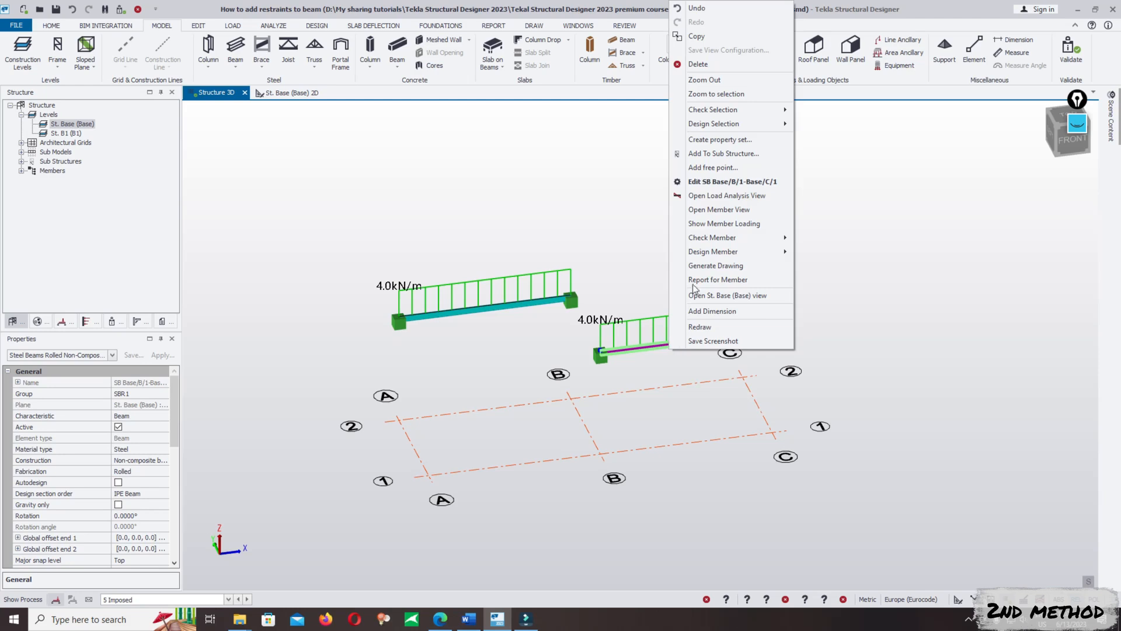
left_click(746, 183)
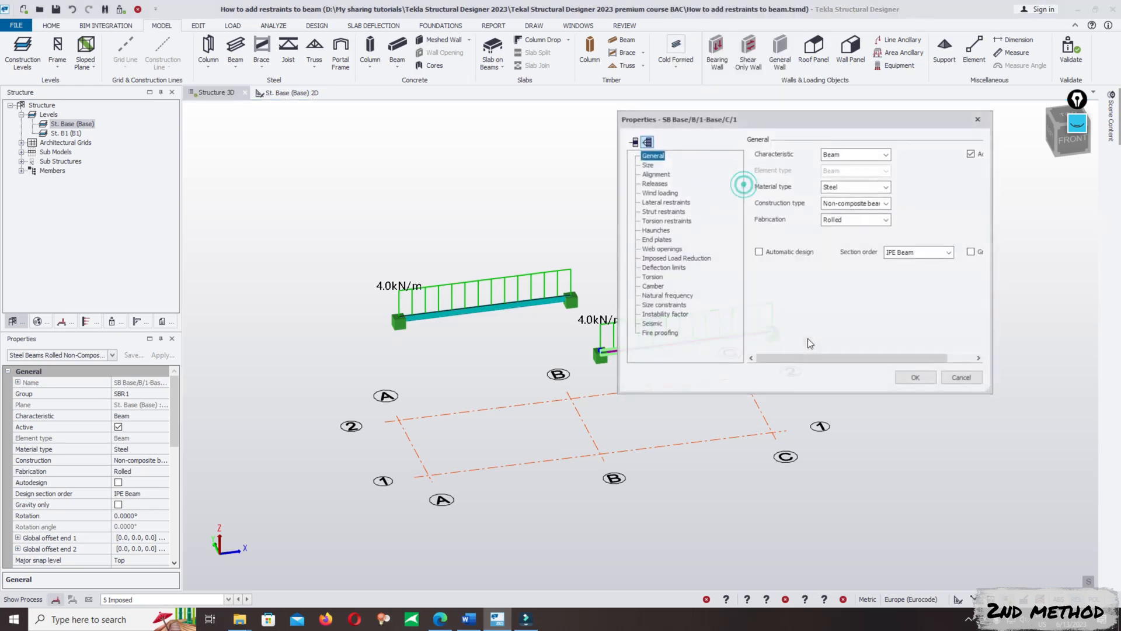
left_click(666, 202)
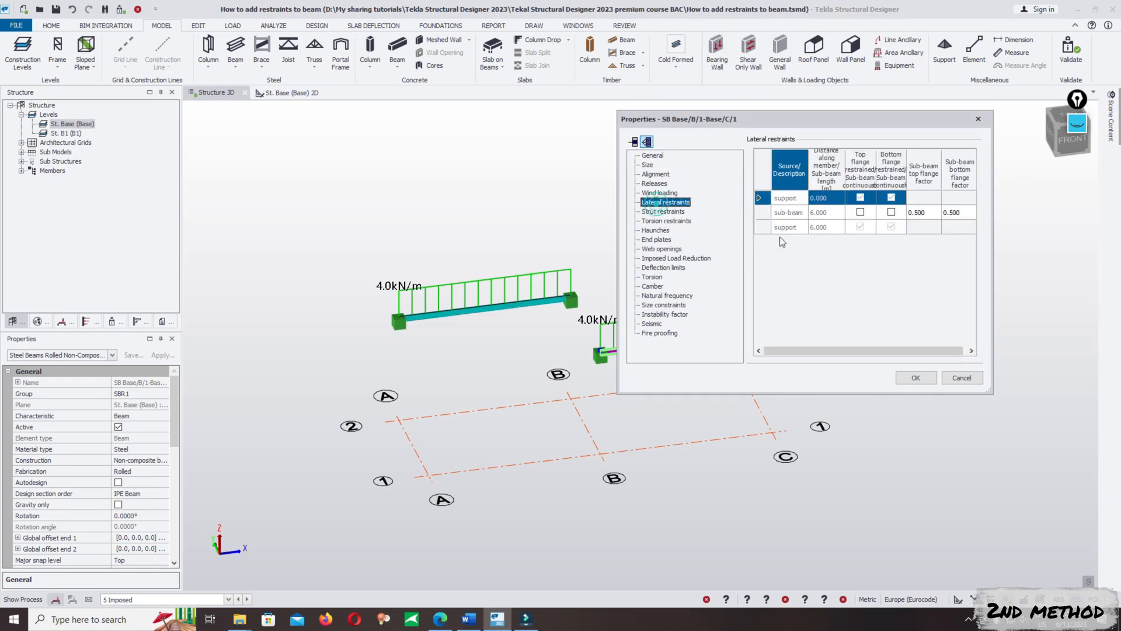
Mark the 6.000 m sub-beam's bottom flange as continuously restrained in the lateral restraints table
left_click(924, 218)
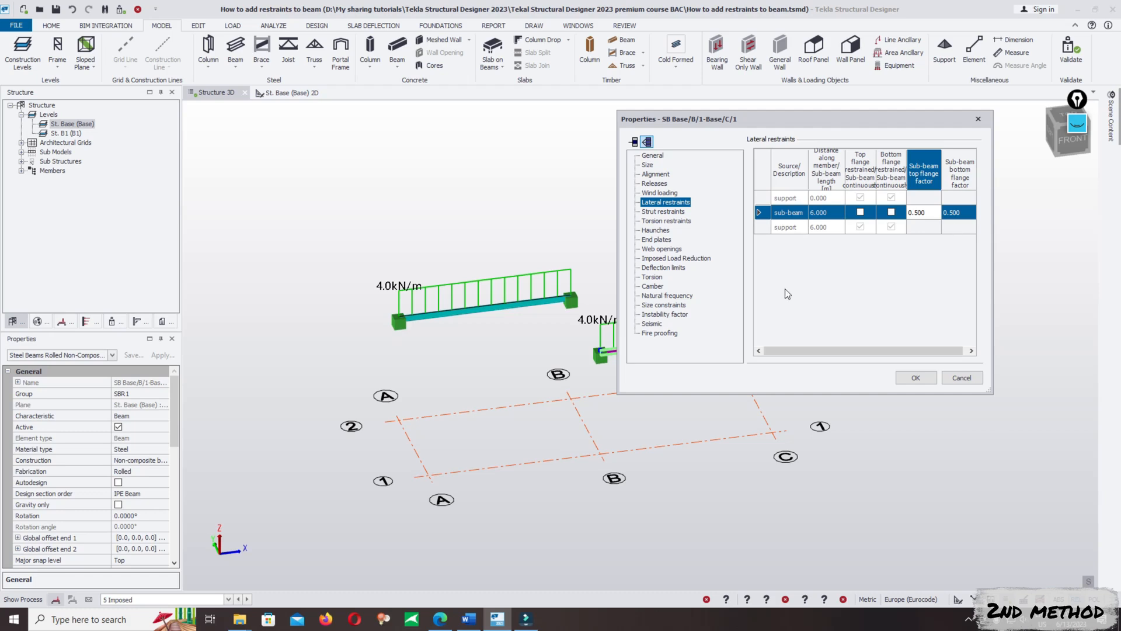
left_click_drag(929, 215, 916, 216)
left_click(885, 217)
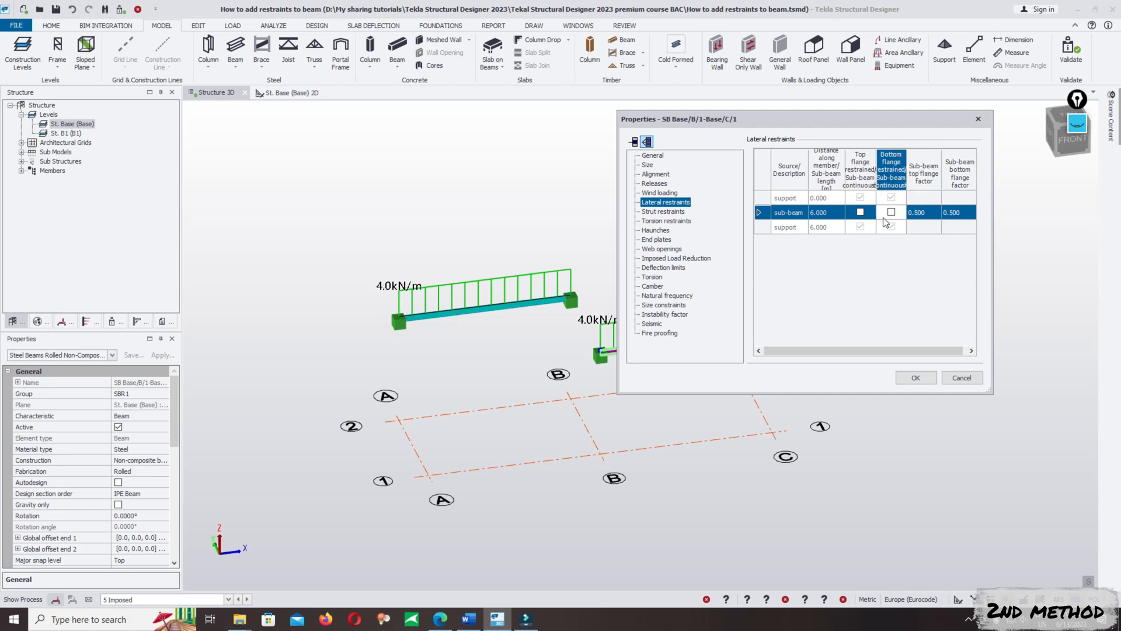
left_click(927, 213)
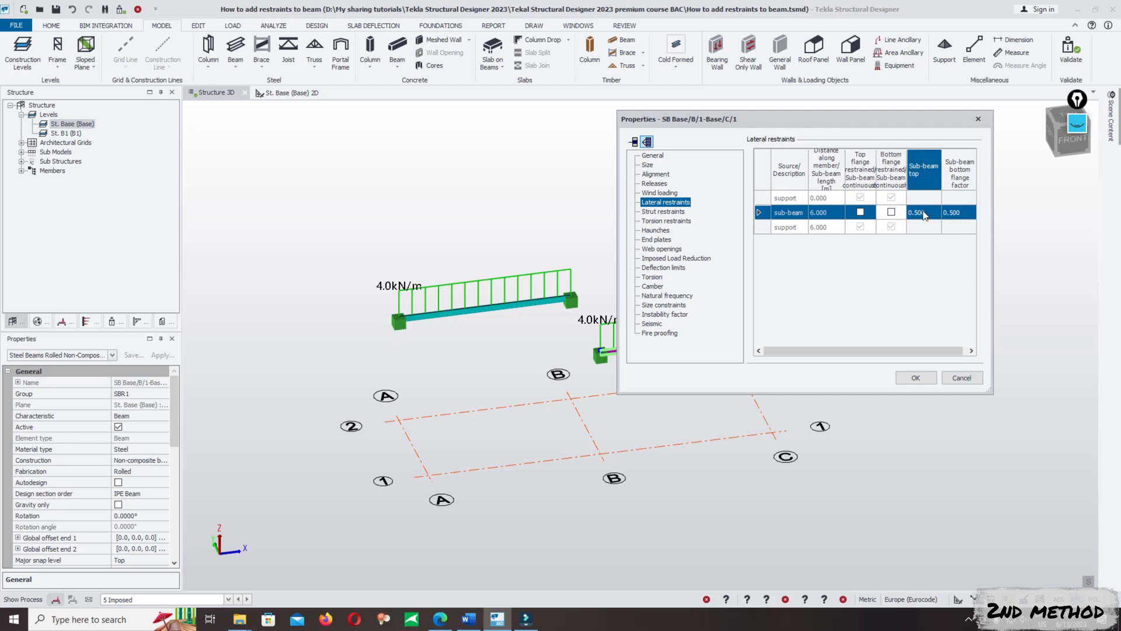
left_click_drag(929, 213, 903, 216)
left_click(891, 214)
Set the sub-beam's top and bottom flange factors to 1.000 and accept the beam properties
left_click(921, 214)
left_click(928, 214)
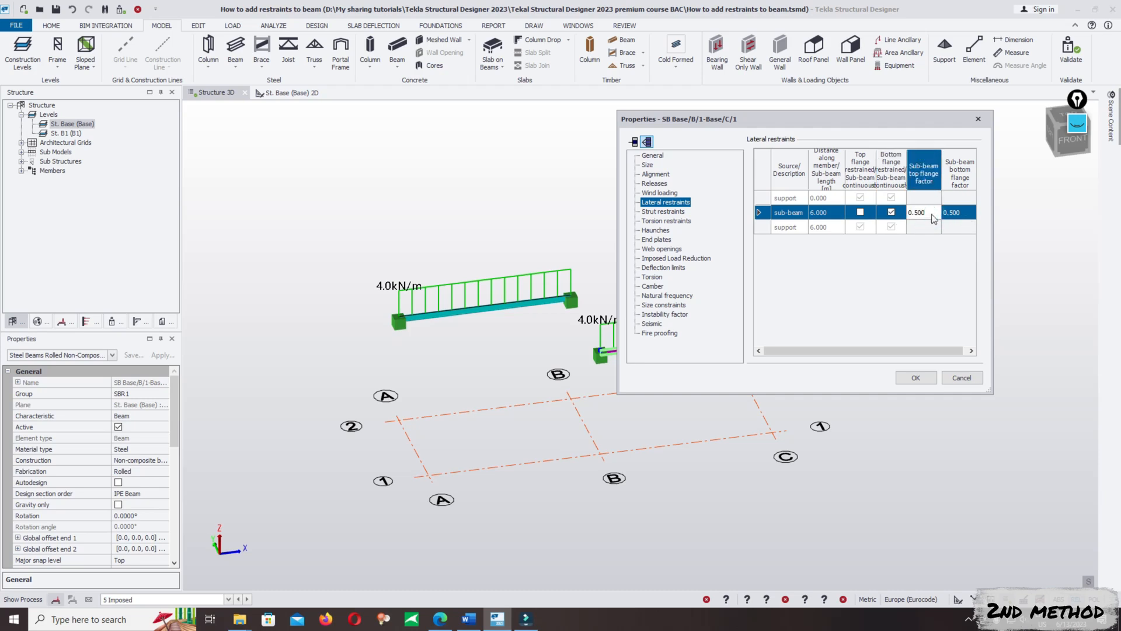
left_click(933, 215)
left_click_drag(932, 214, 902, 216)
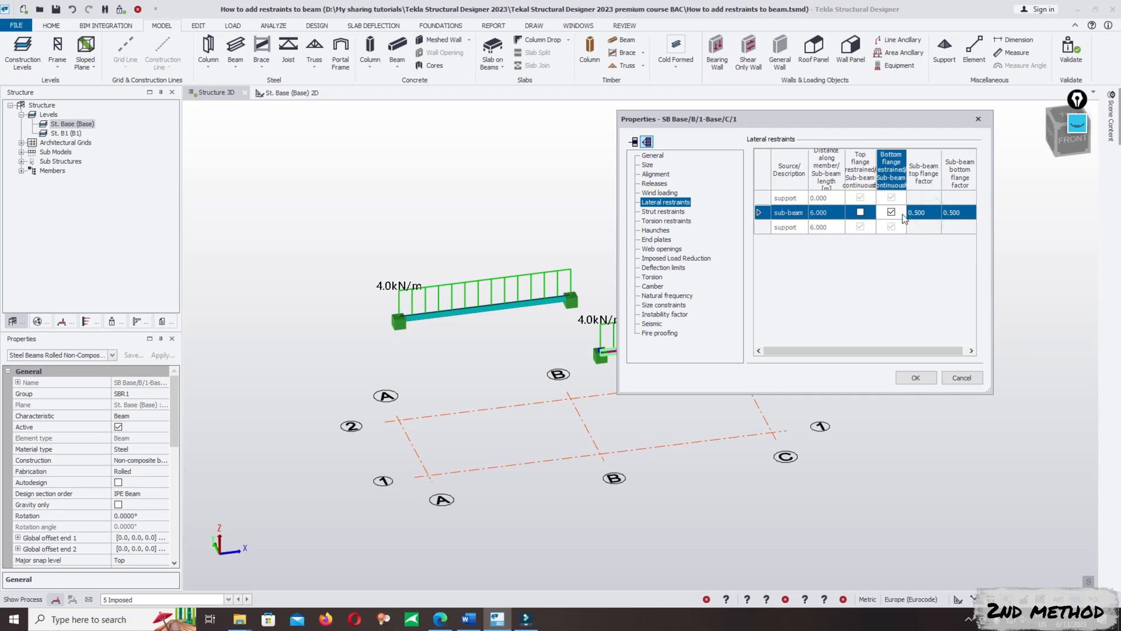
left_click(926, 214)
left_click(929, 214)
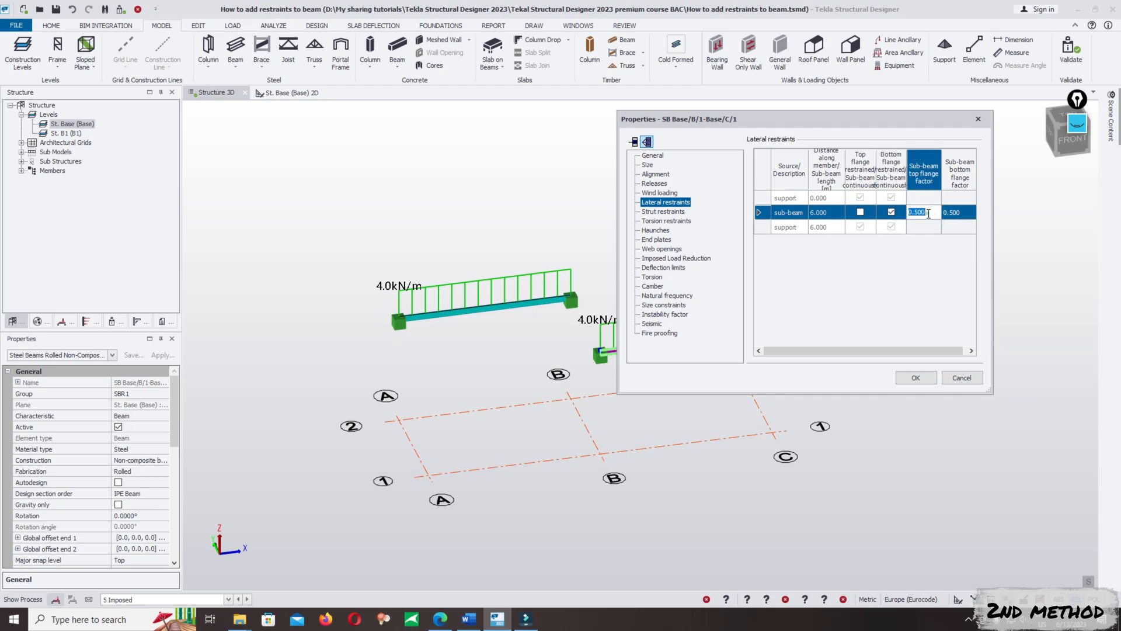
type("1")
left_click(958, 214)
left_click(957, 213)
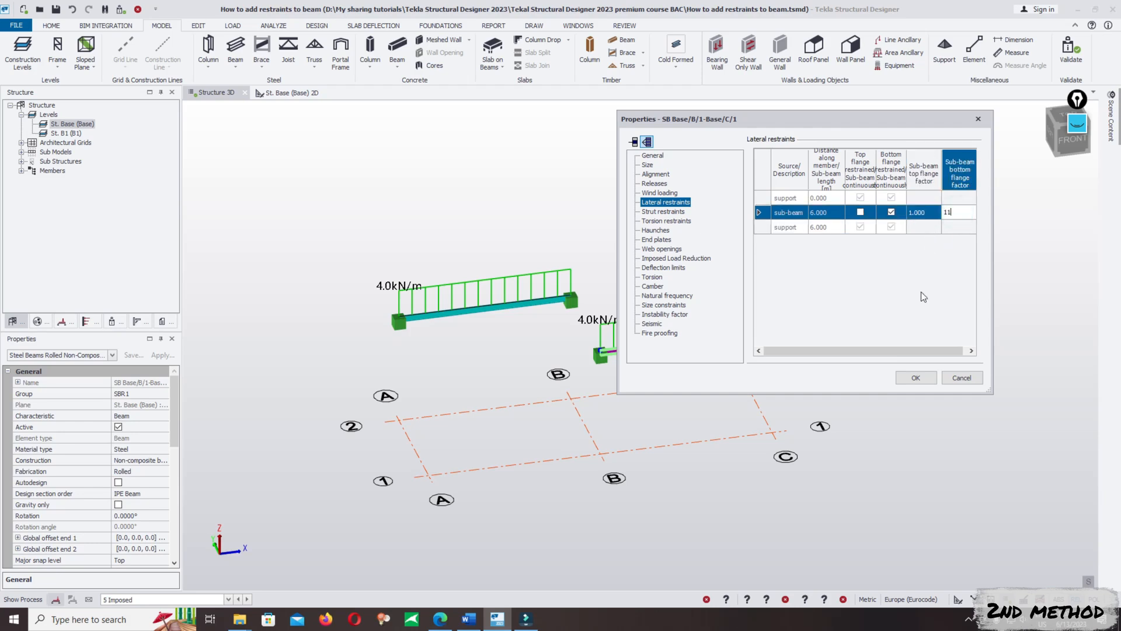
left_click(966, 230)
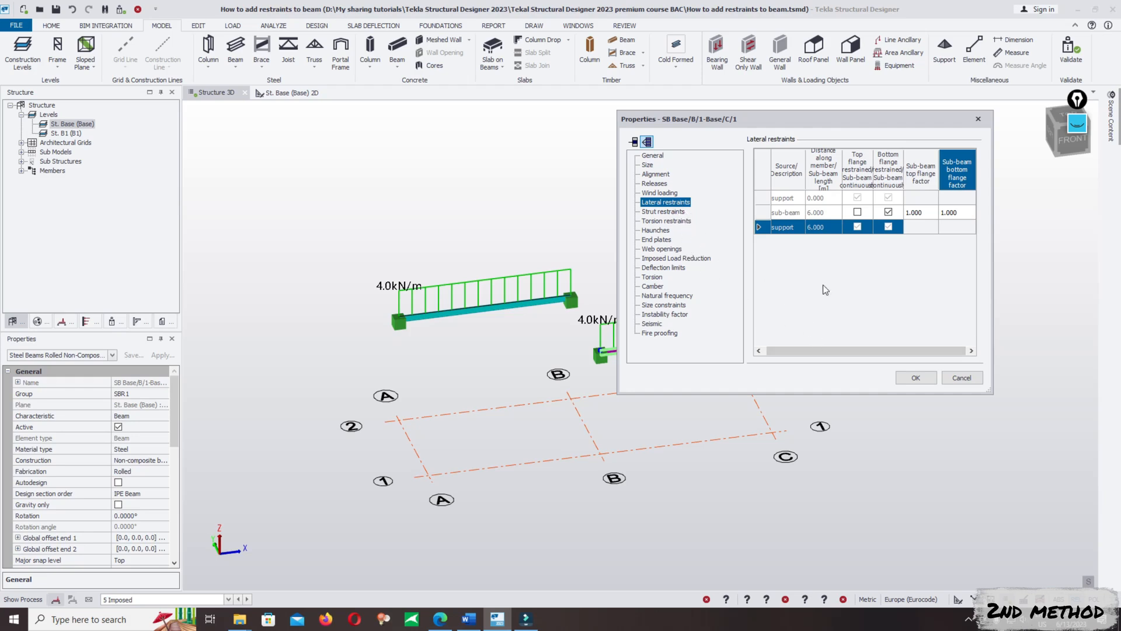
left_click(915, 378)
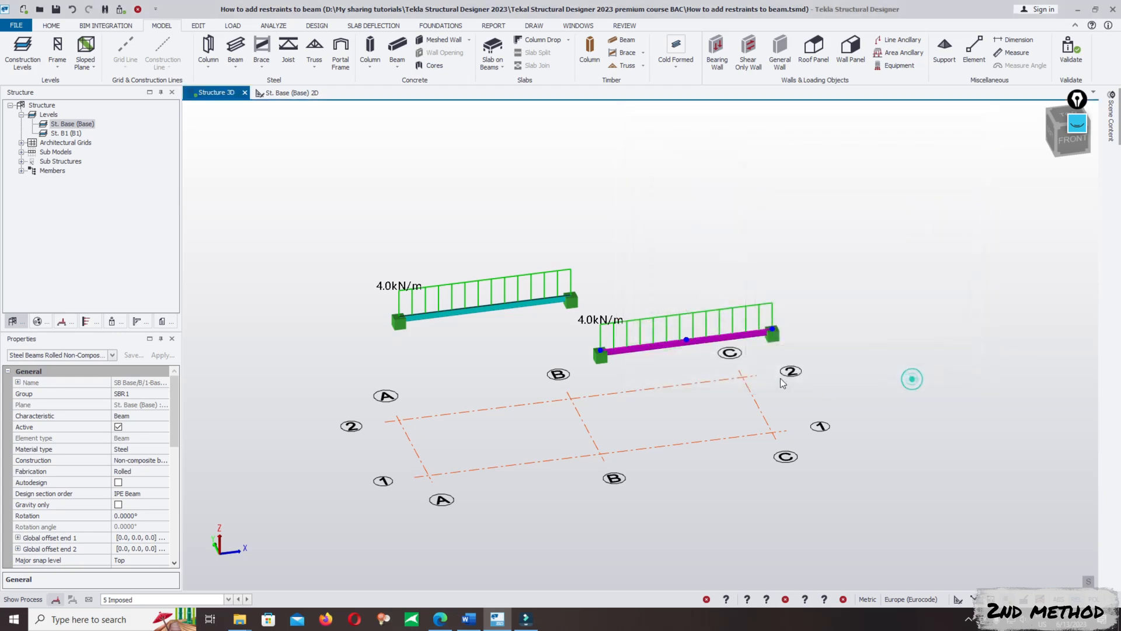
Analyse and design all members with Design All (Static), and compare the design results of both beams
left_click(702, 225)
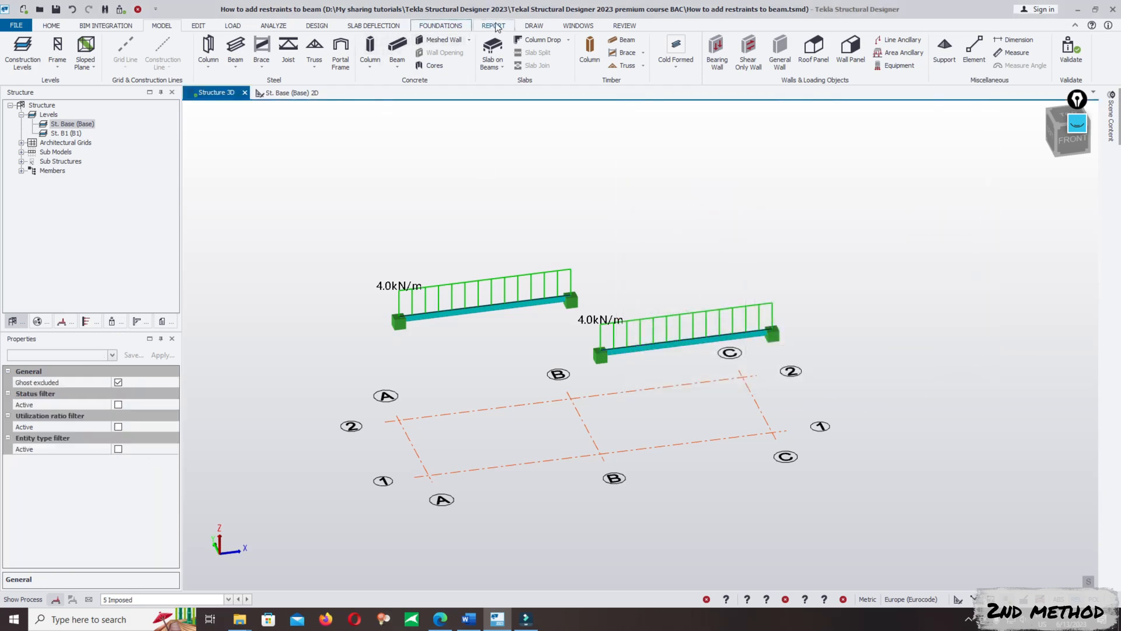
left_click(319, 26)
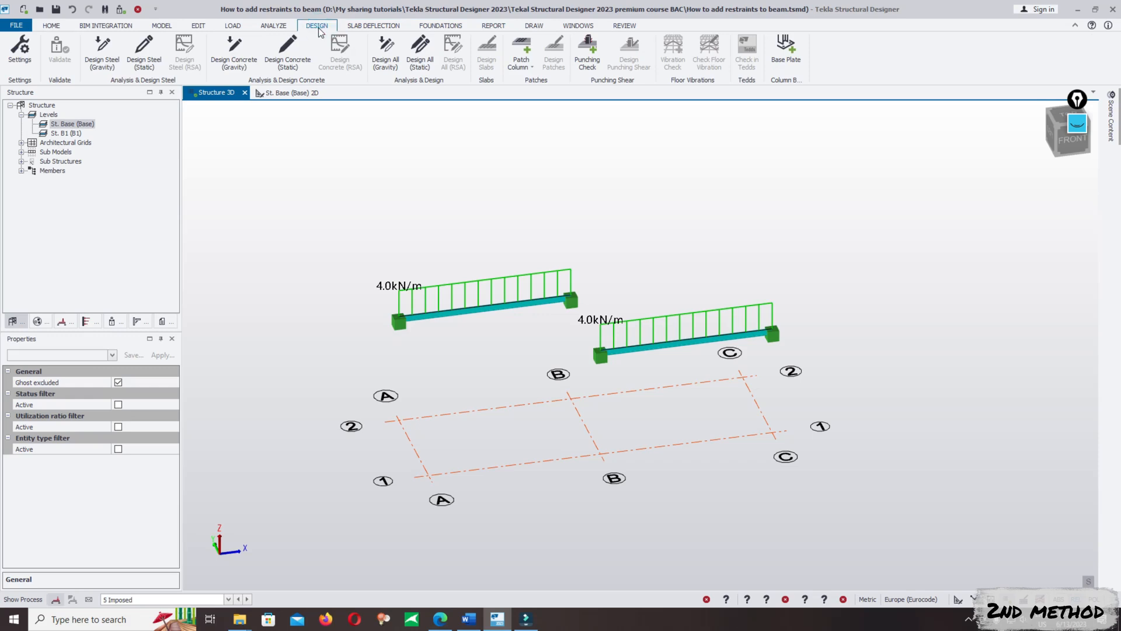
left_click(418, 55)
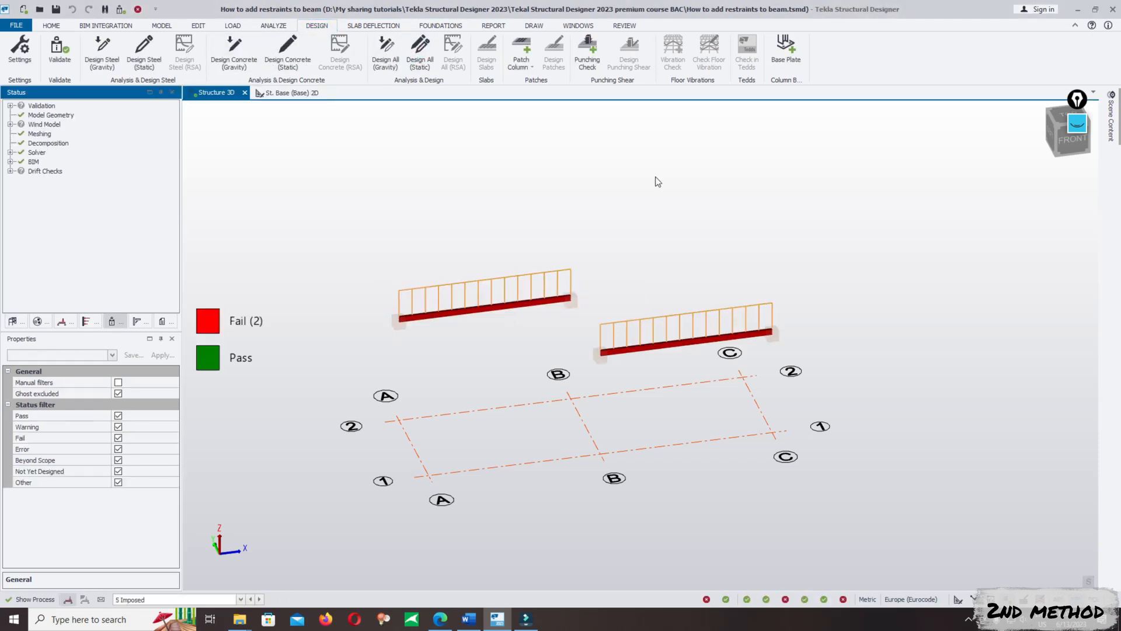
mouse_move(513, 308)
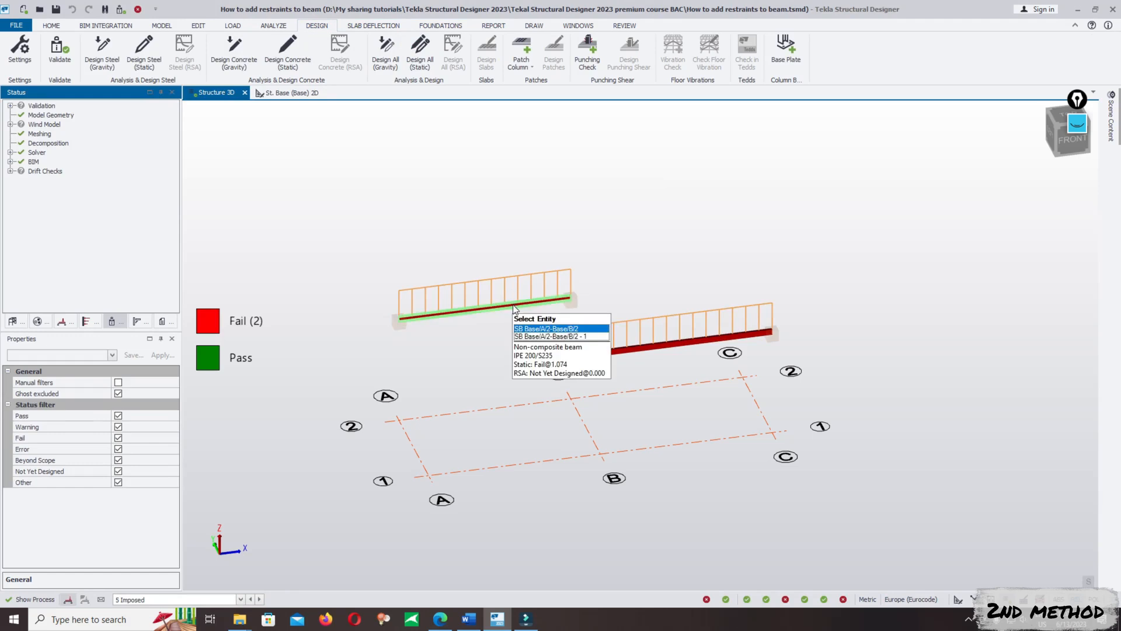
left_click(636, 246)
mouse_move(688, 345)
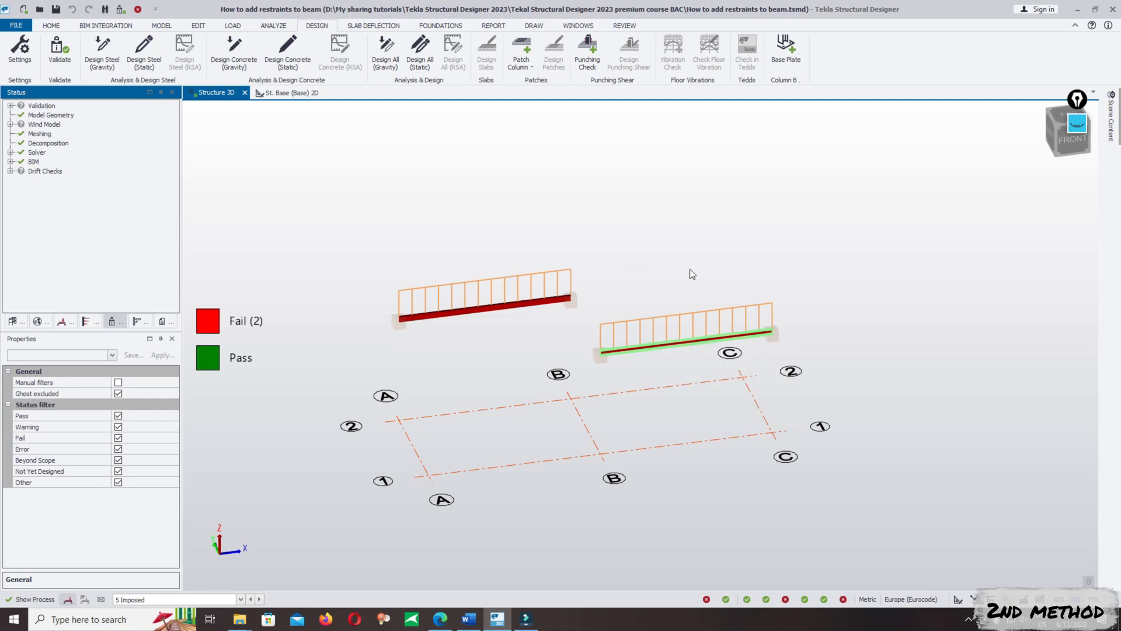
left_click(694, 230)
Show the screen annotation tools and draw a thick red ellipse around the middle of the grid line 2 beam
mouse_move(1118, 106)
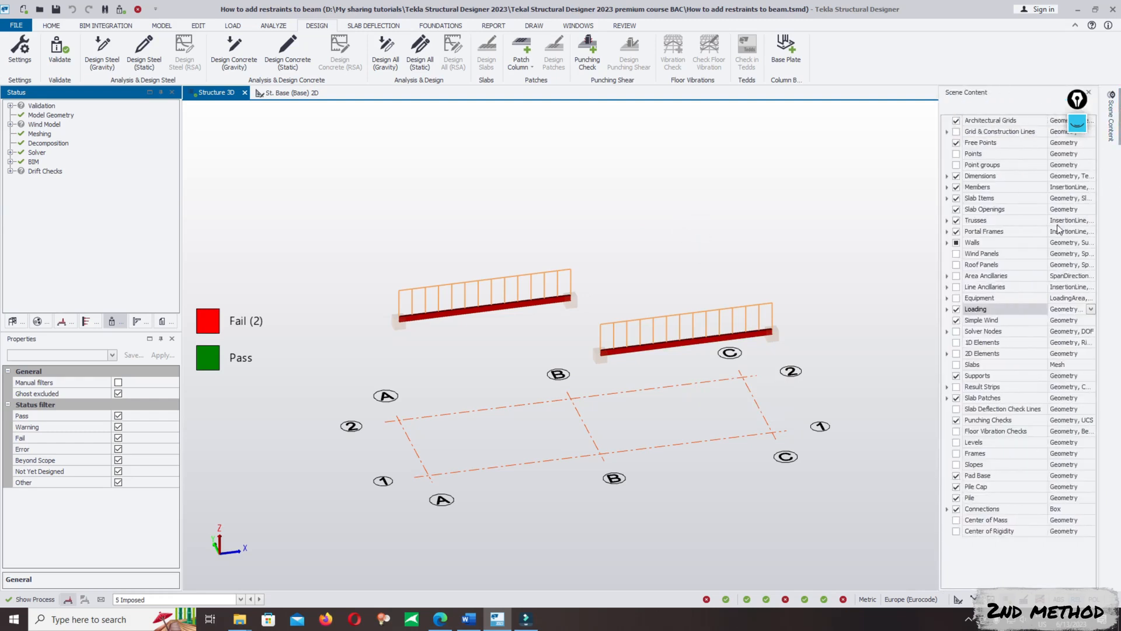
left_click(1080, 122)
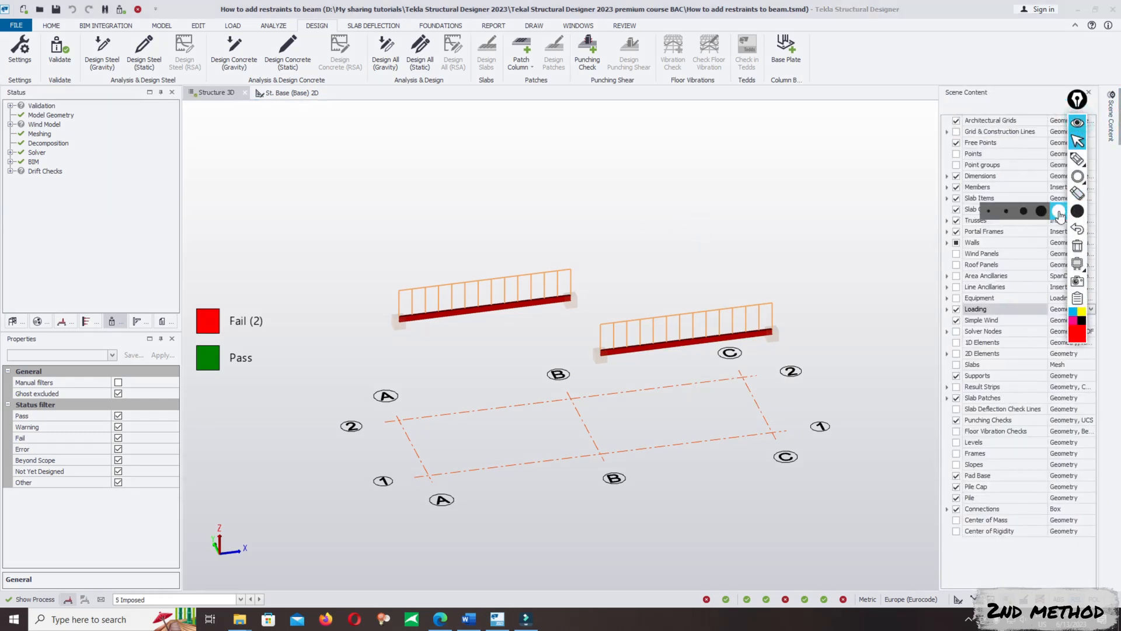
left_click(1077, 176)
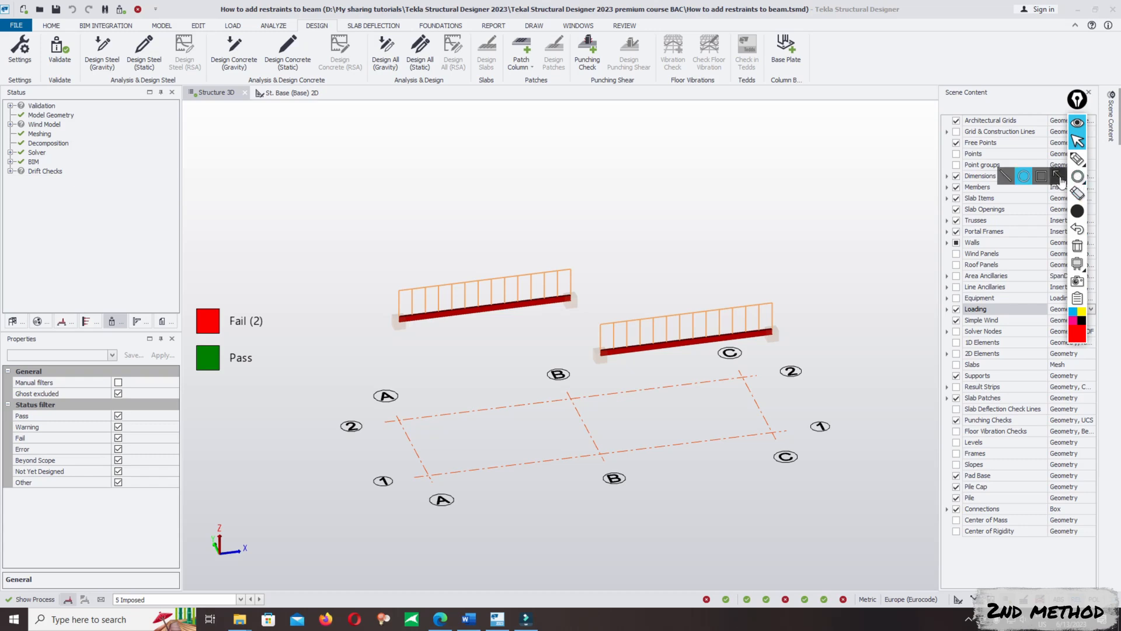
left_click_drag(429, 253, 525, 353)
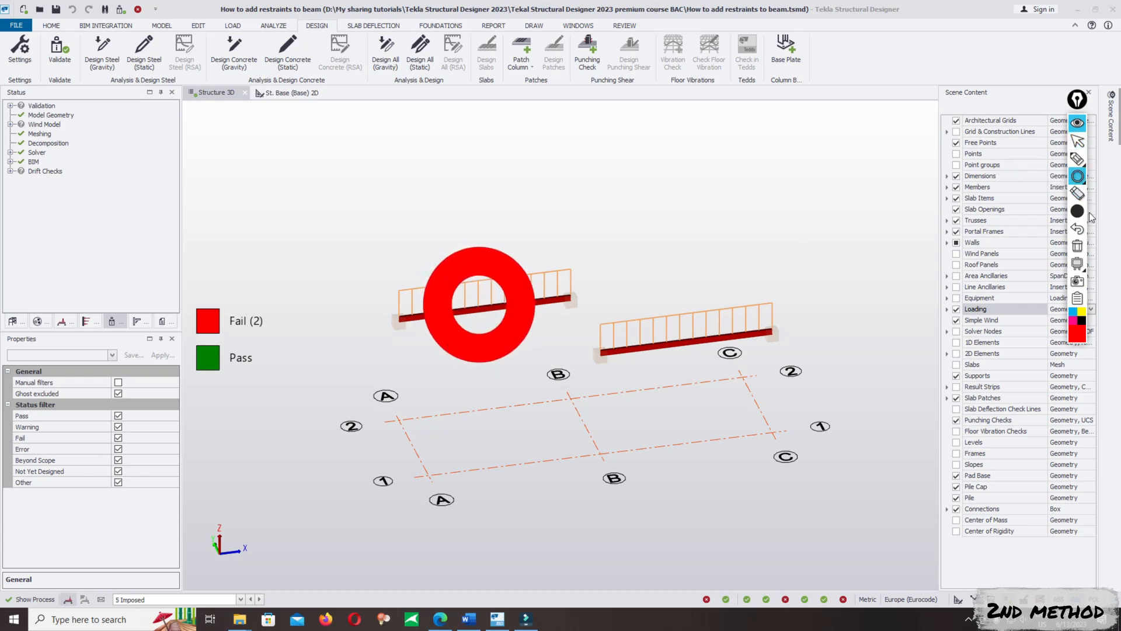
Clear the annotation and redraw the red ellipse around the grid line 2 beam with a thinner brush
mouse_move(1080, 214)
left_click(1008, 211)
mouse_move(1078, 180)
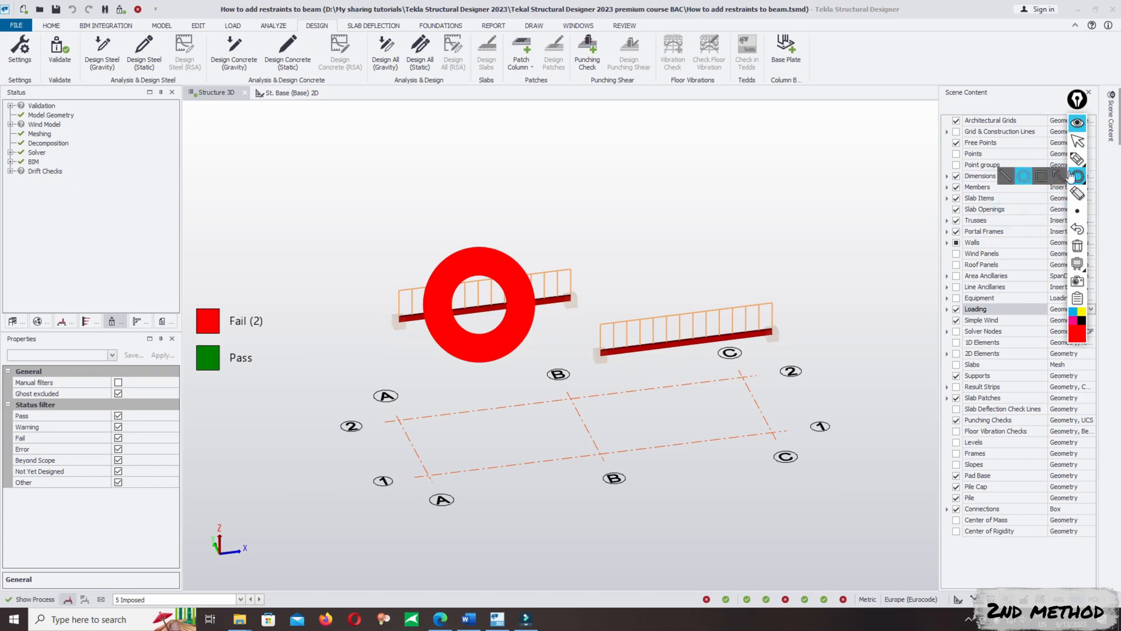
left_click(1024, 176)
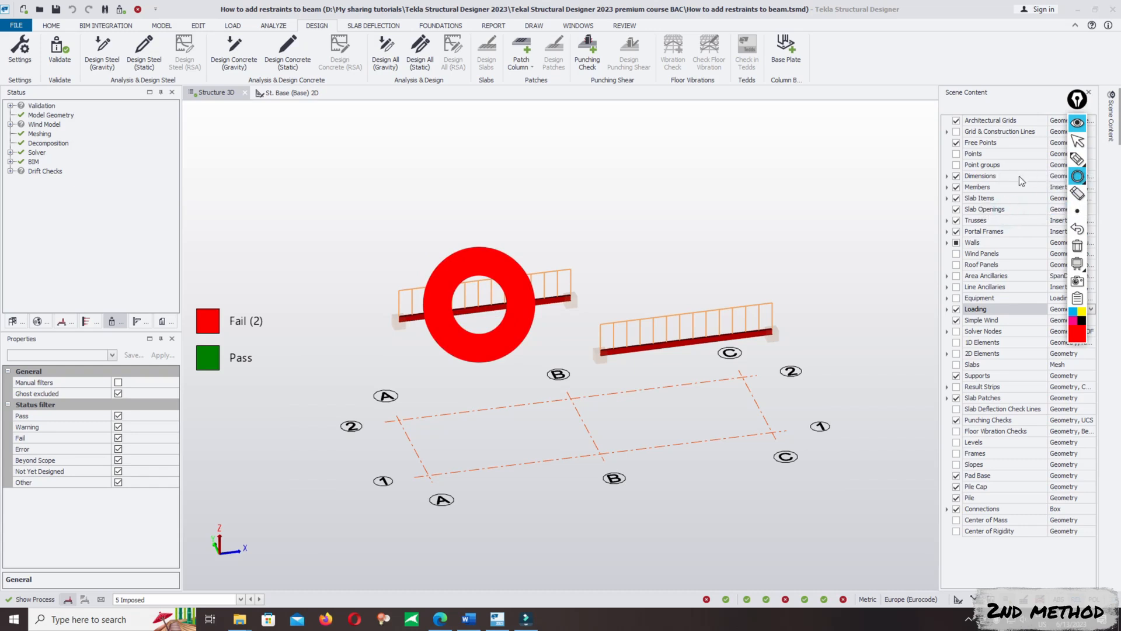
left_click(1078, 246)
left_click_drag(426, 255, 517, 334)
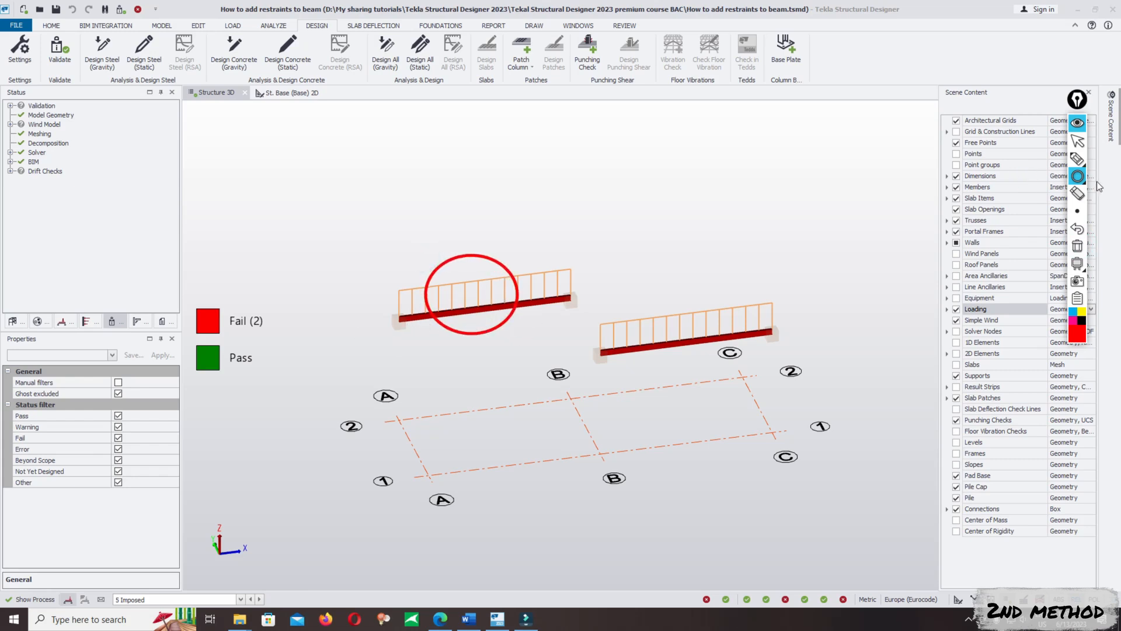
Strike a thin red diagonal annotation line through the circled grid line 2 beam, extending beyond both sides of the ellipse
mouse_move(1078, 180)
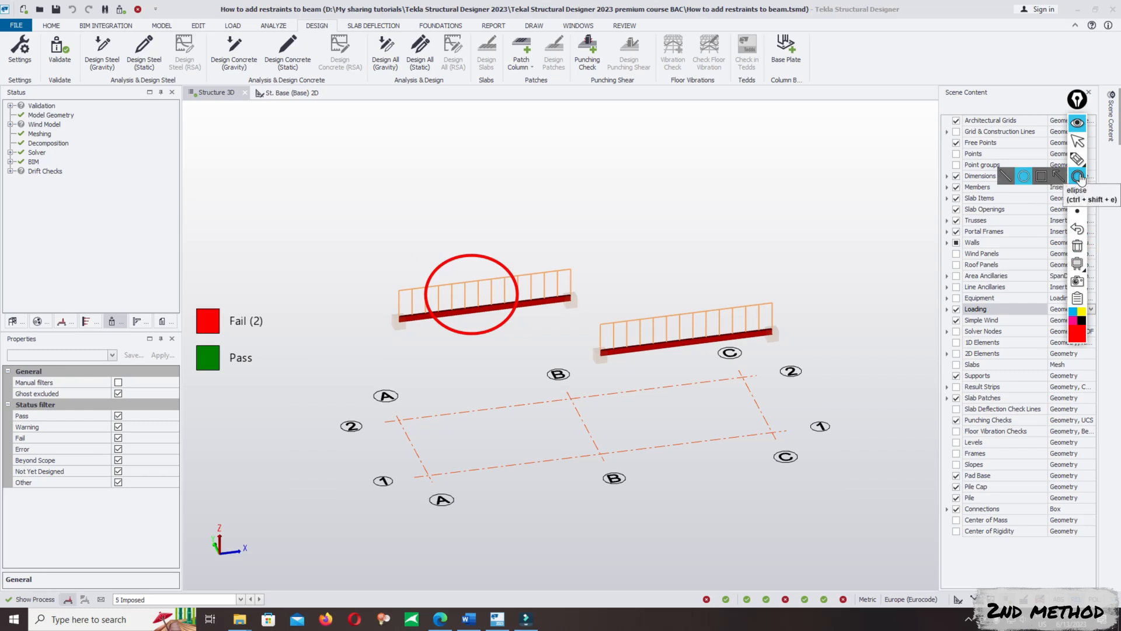
left_click(1005, 176)
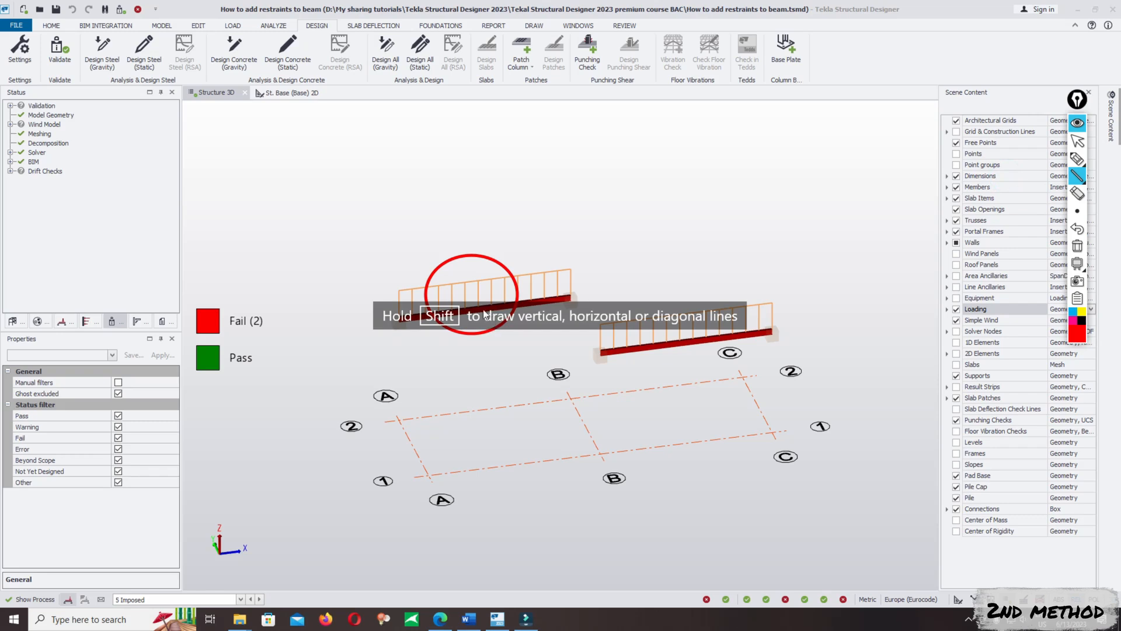
left_click_drag(481, 302, 510, 370)
left_click_drag(448, 233, 482, 308)
Enlarge the annotation brush and mark the grid line 1 beam with a thick red cross of two diagonal lines
scroll(527, 332, "up", 5)
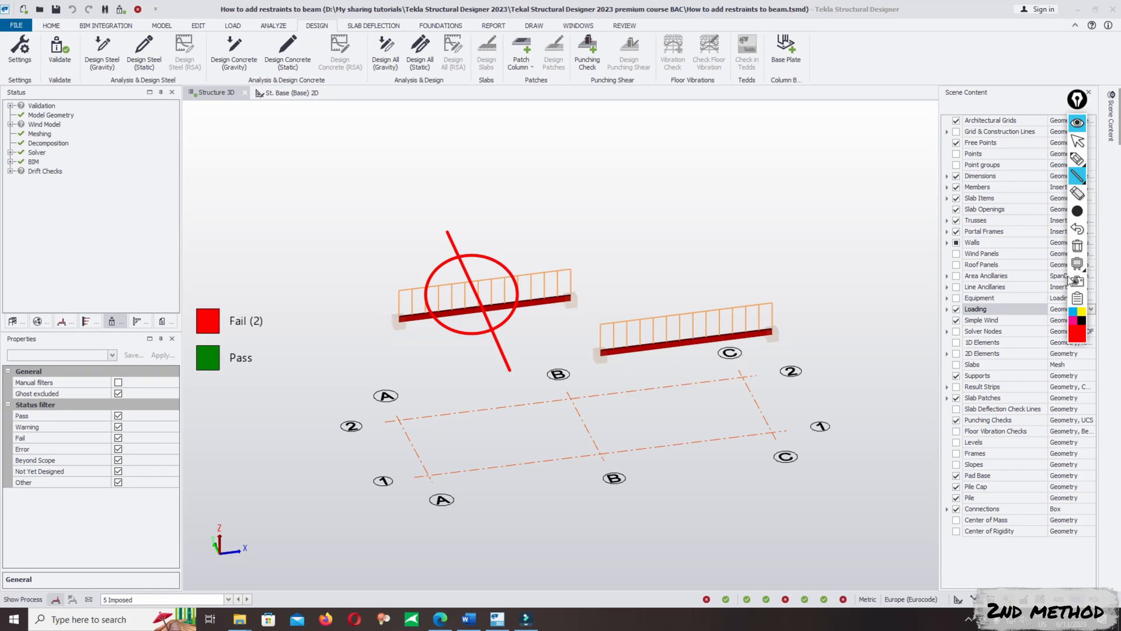
left_click(1080, 179)
left_click_drag(647, 290, 730, 367)
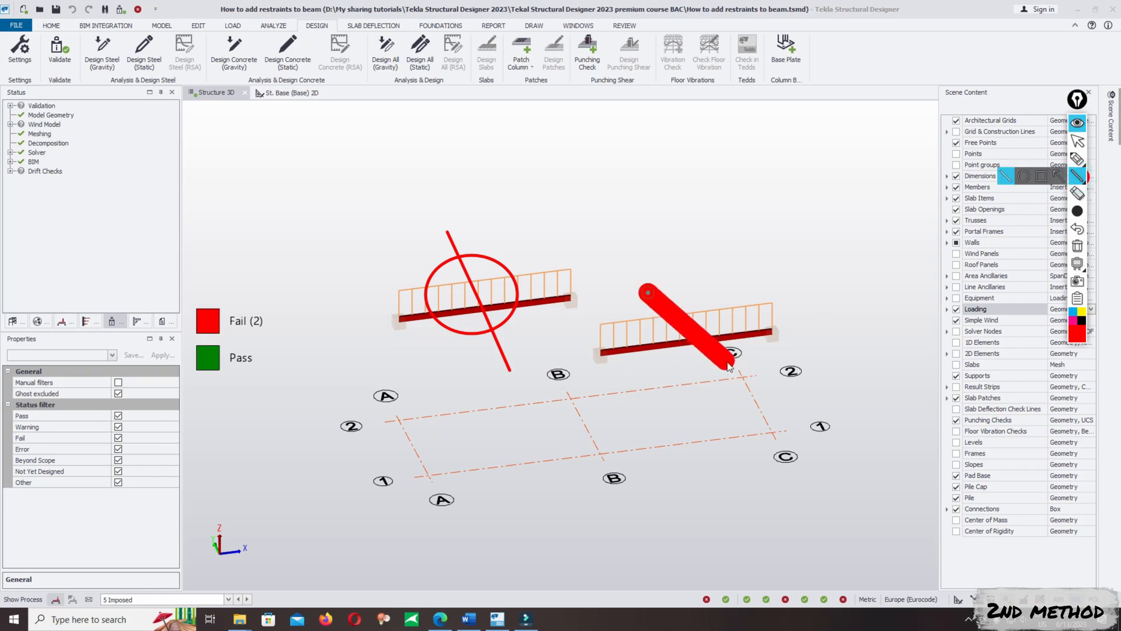
left_click_drag(725, 276, 679, 379)
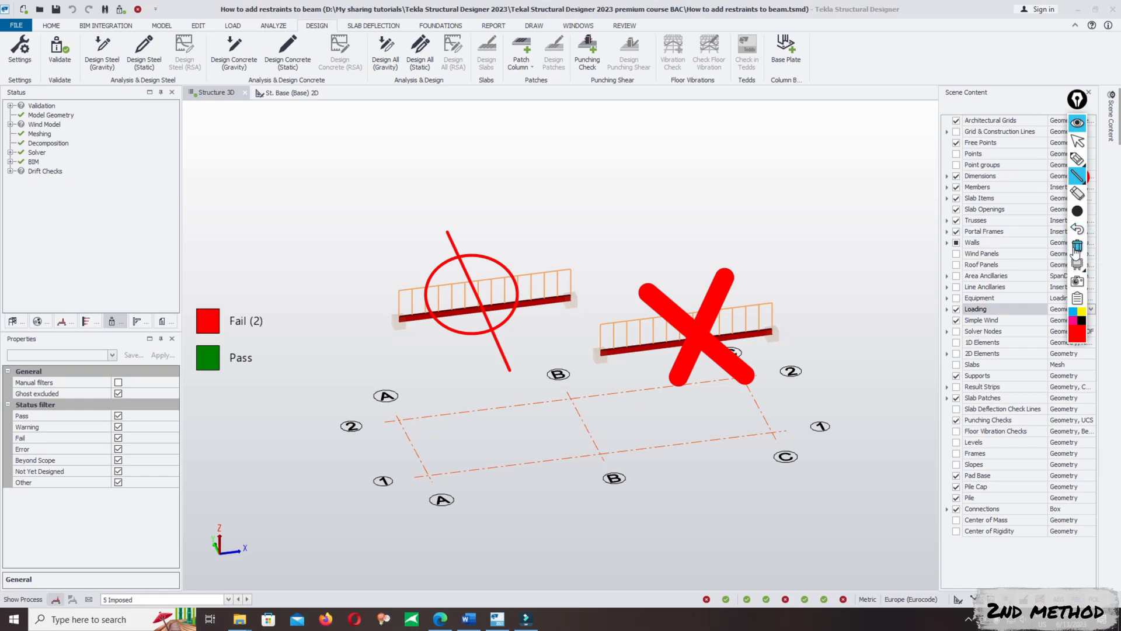
Add the red text annotation "factor=0.5" above the grid line 2 beam
mouse_move(1080, 180)
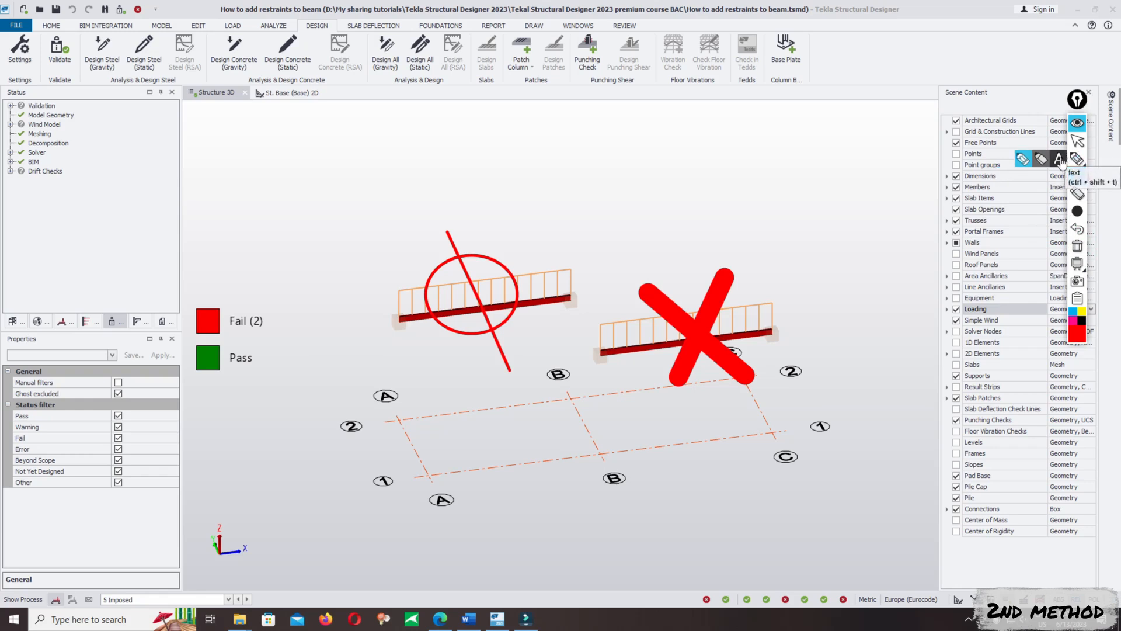
left_click(1060, 158)
left_click(459, 188)
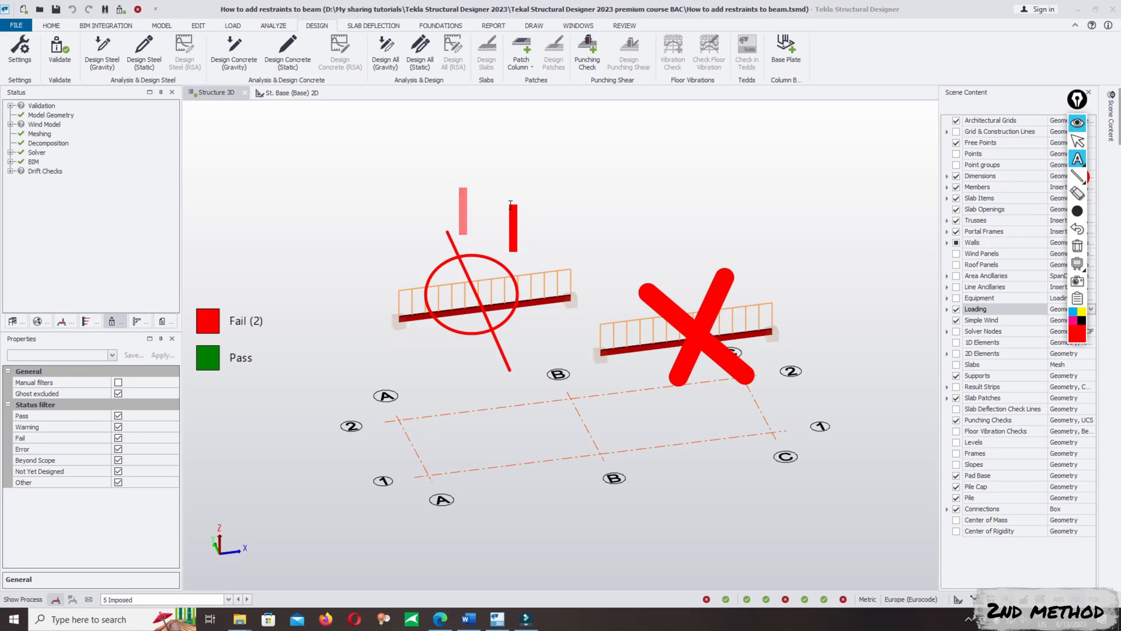
type("factor")
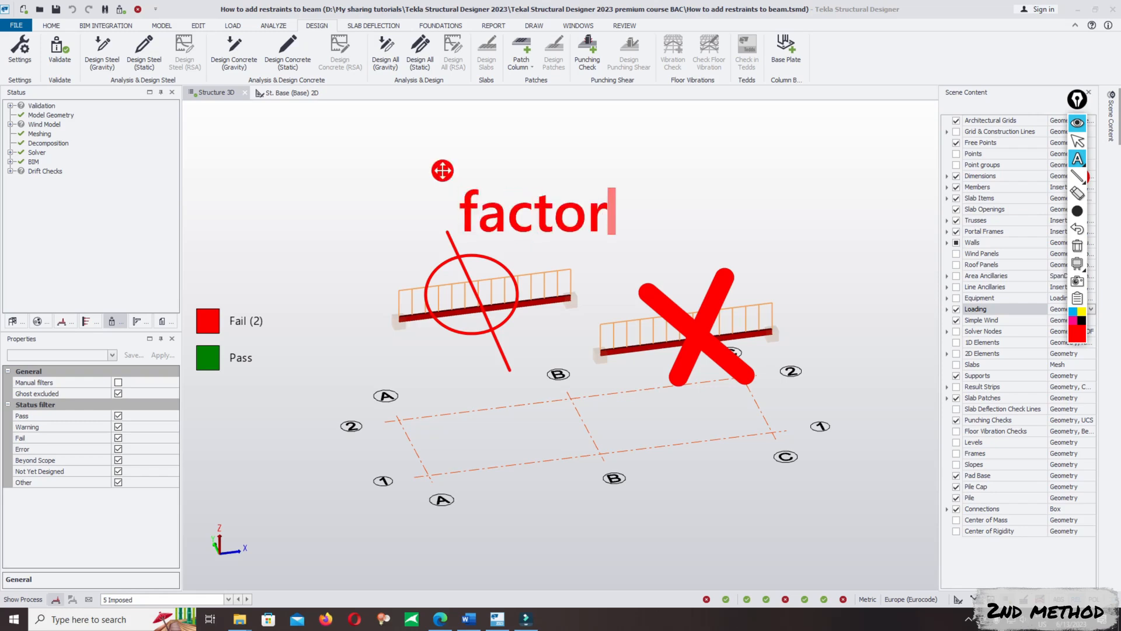
type("=")
type("0.")
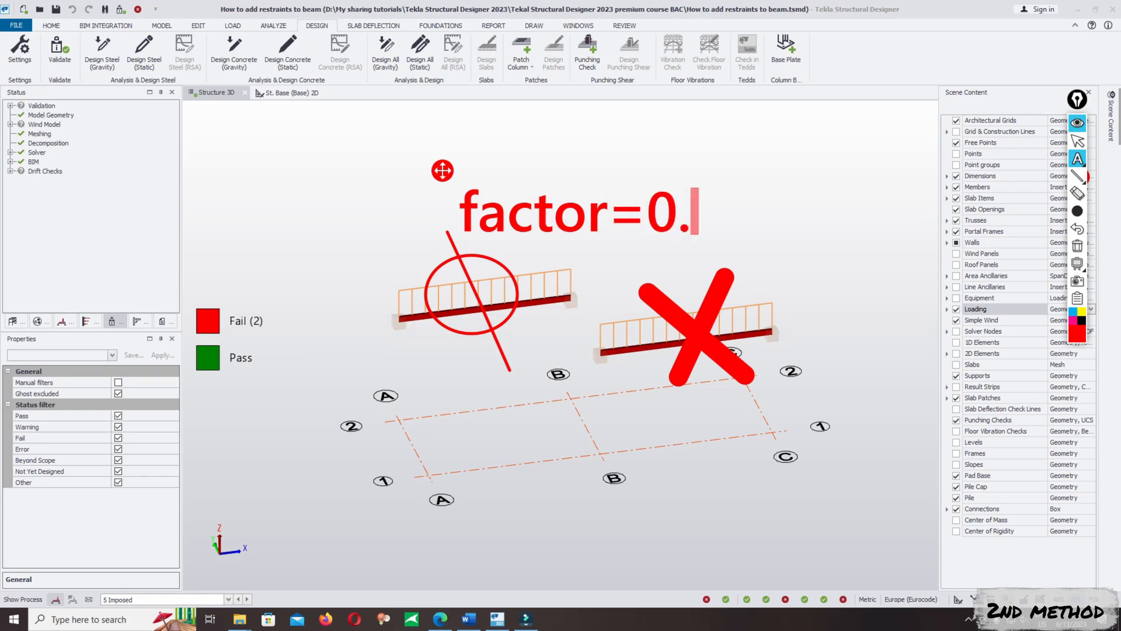
type("5")
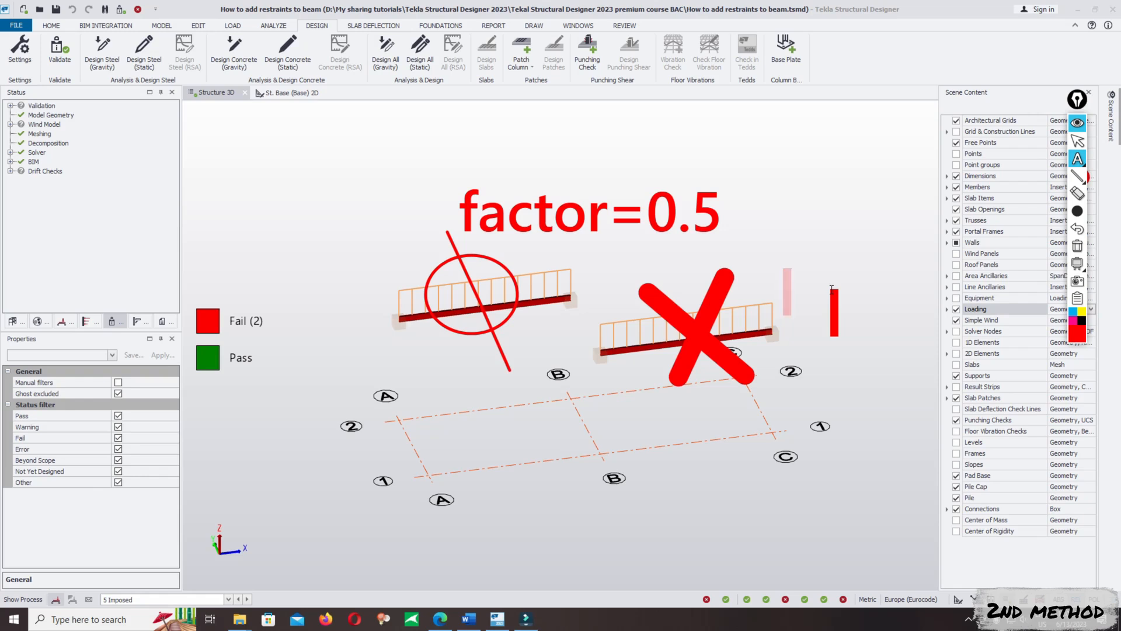
Add the red text annotation "No restraint to prevent ltb" beside the crossed-out grid line 1 beam, on three lines
type("N")
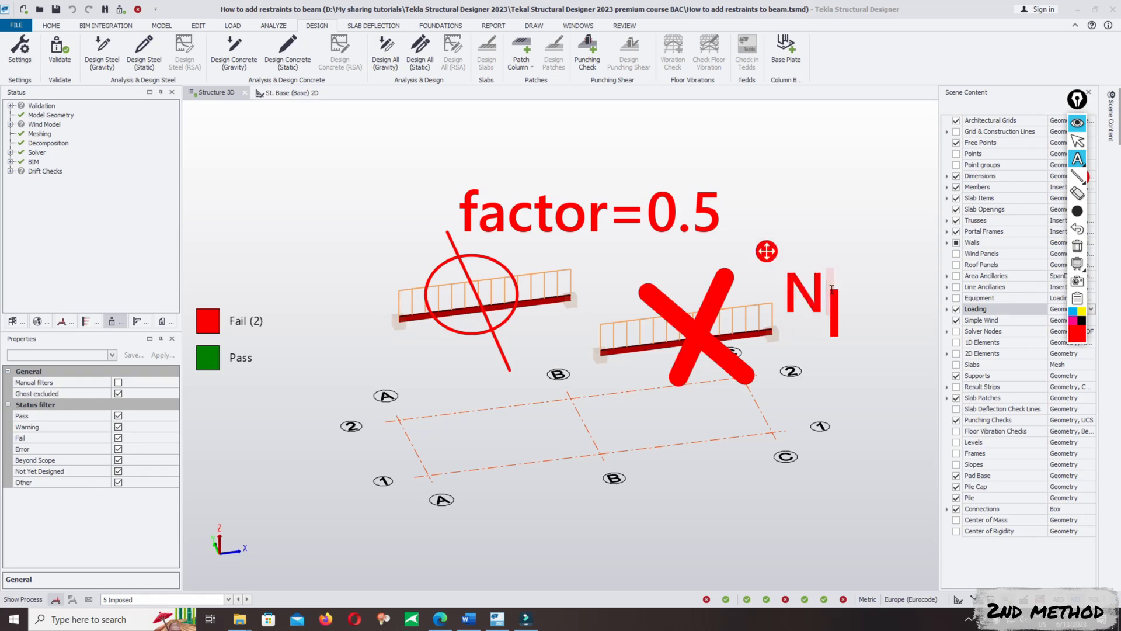
type("o r")
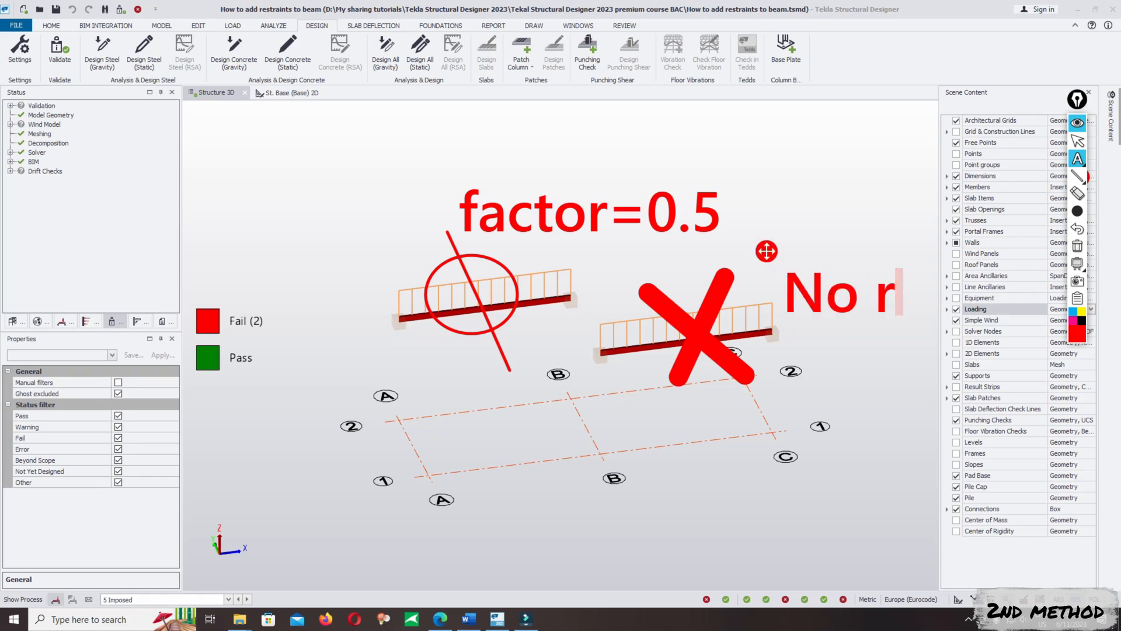
type("s")
key("BackSpace")
type("etra")
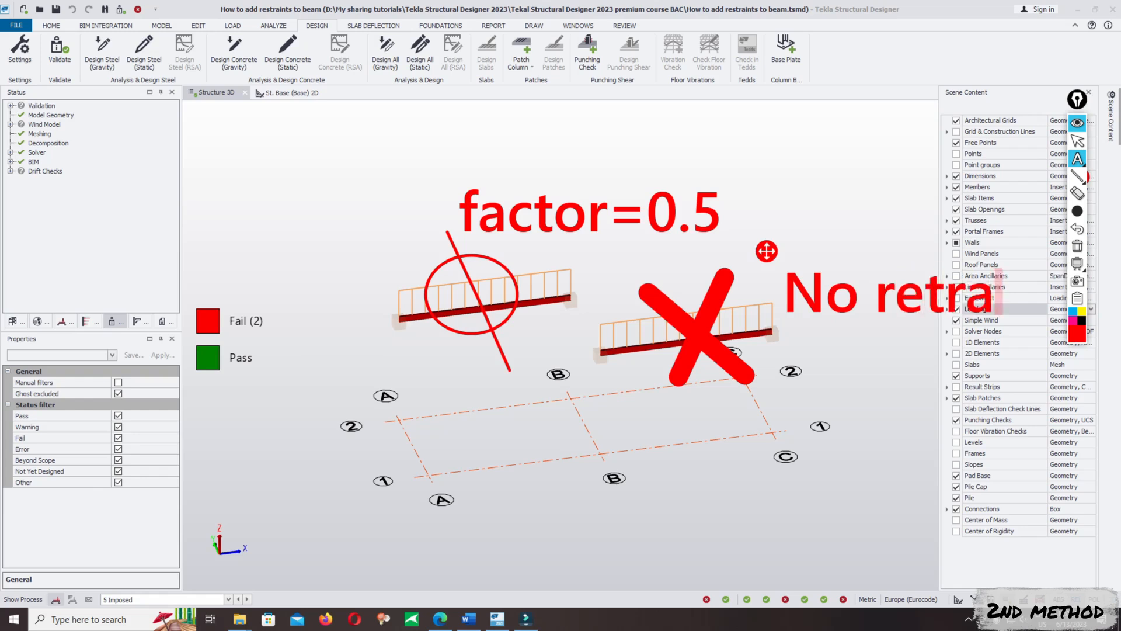
key("BackSpace")
key("BackSpace")
key("BackSpace")
type("strain")
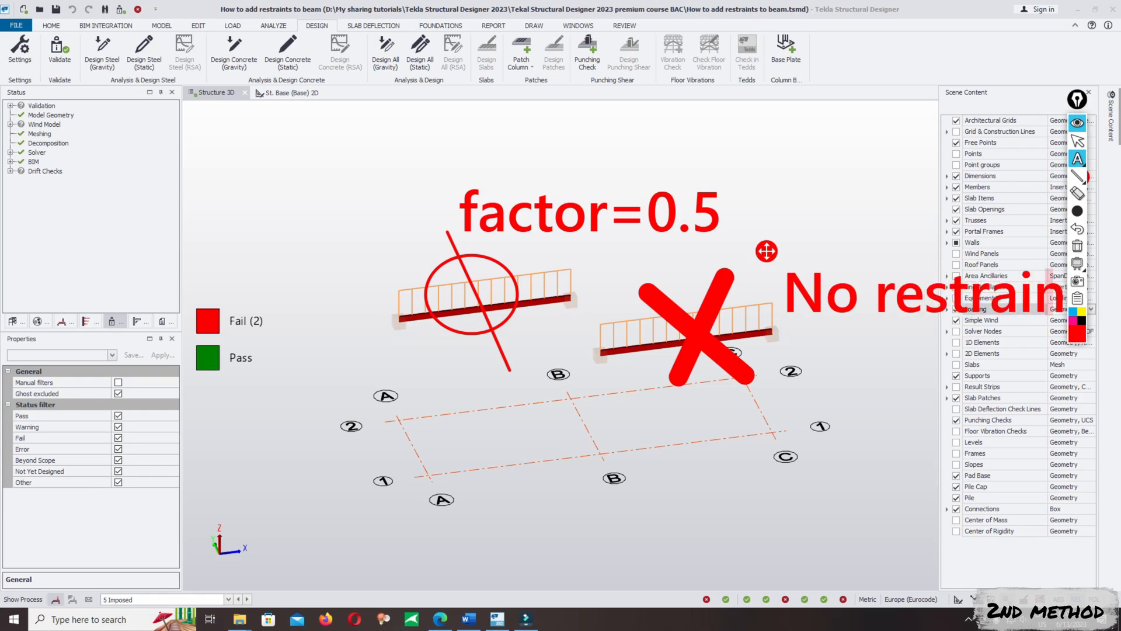
type("t")
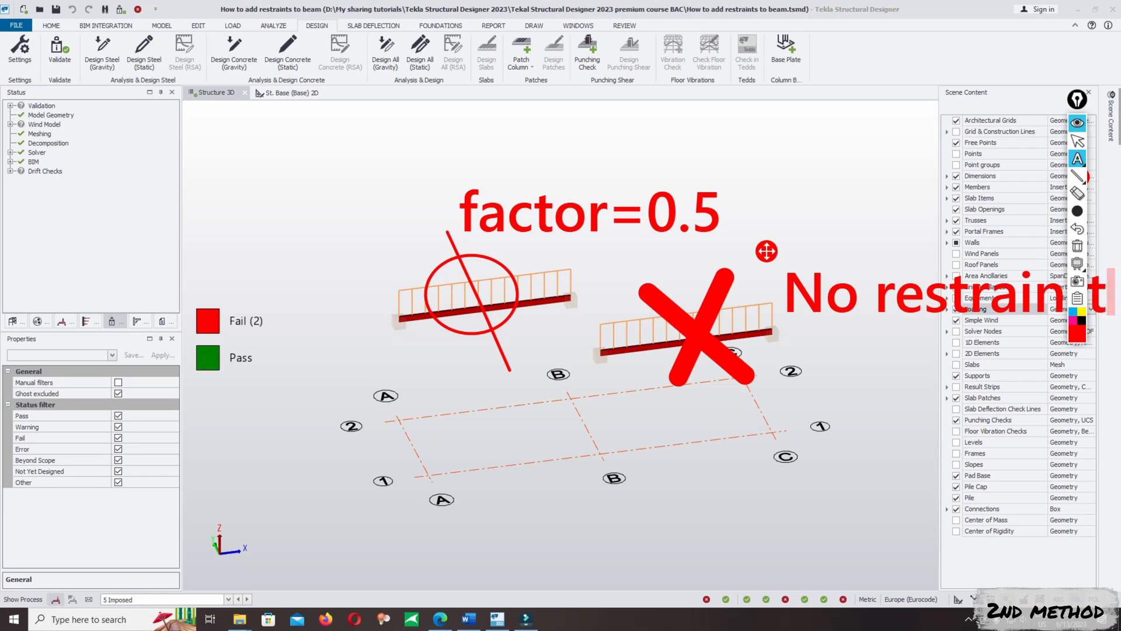
key("Return")
type("to ")
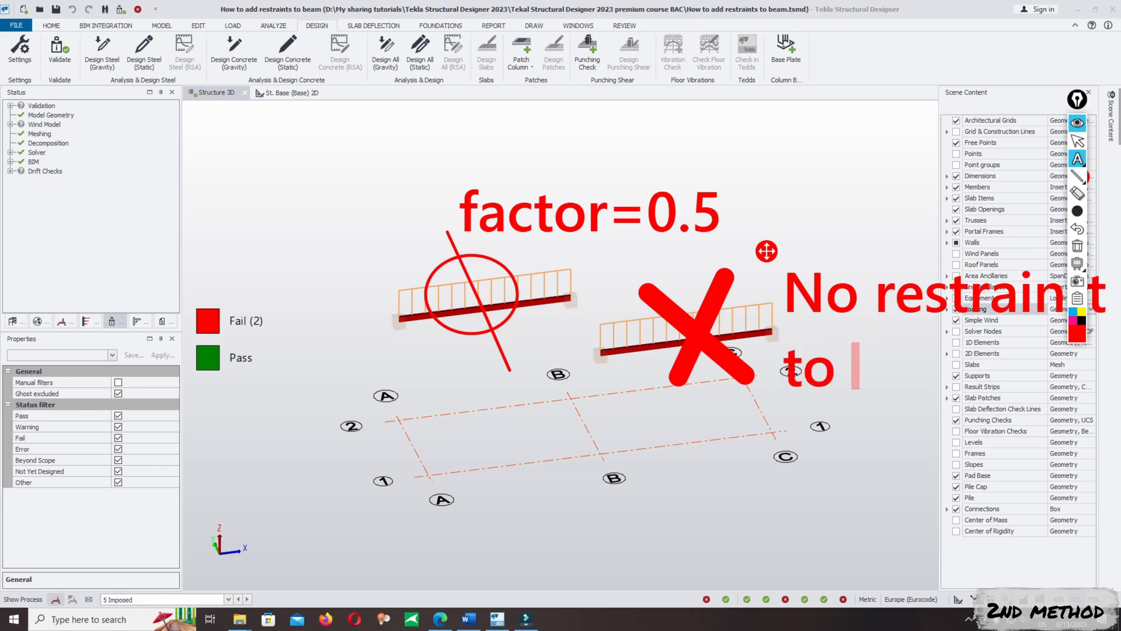
type("prelvent")
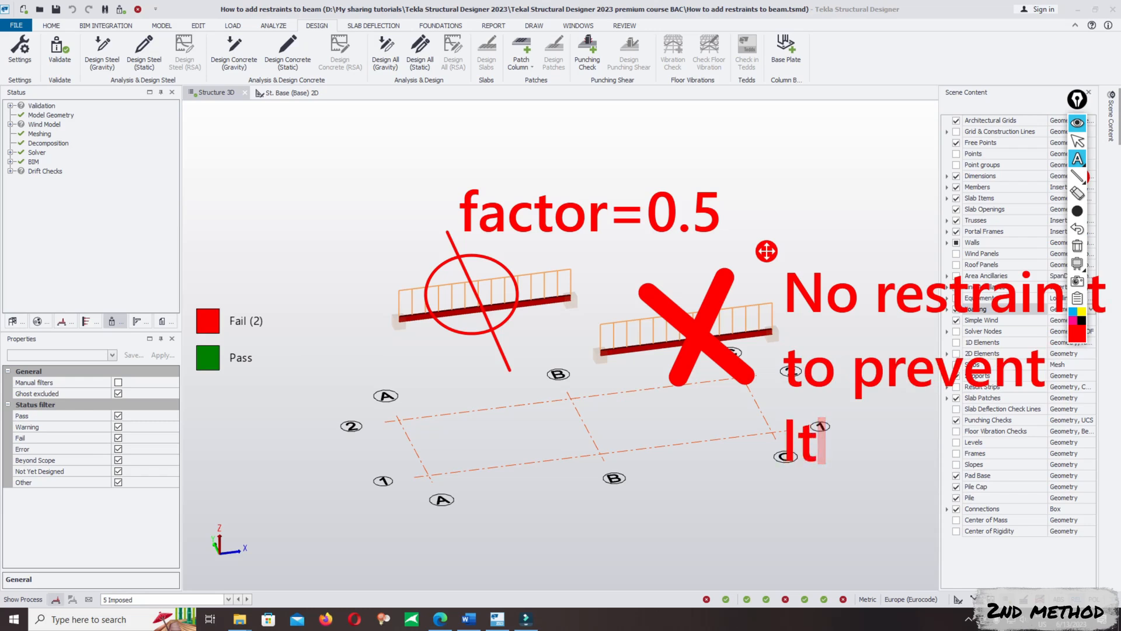
type("ltb")
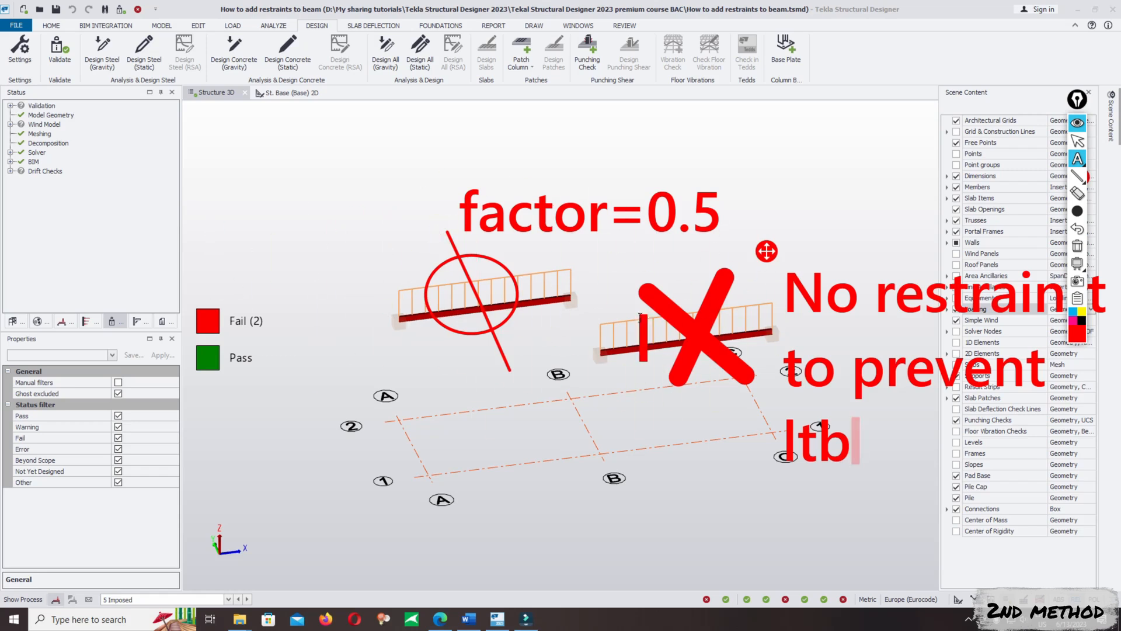
Clear all screen annotations and hide the annotation tools
left_click(1076, 246)
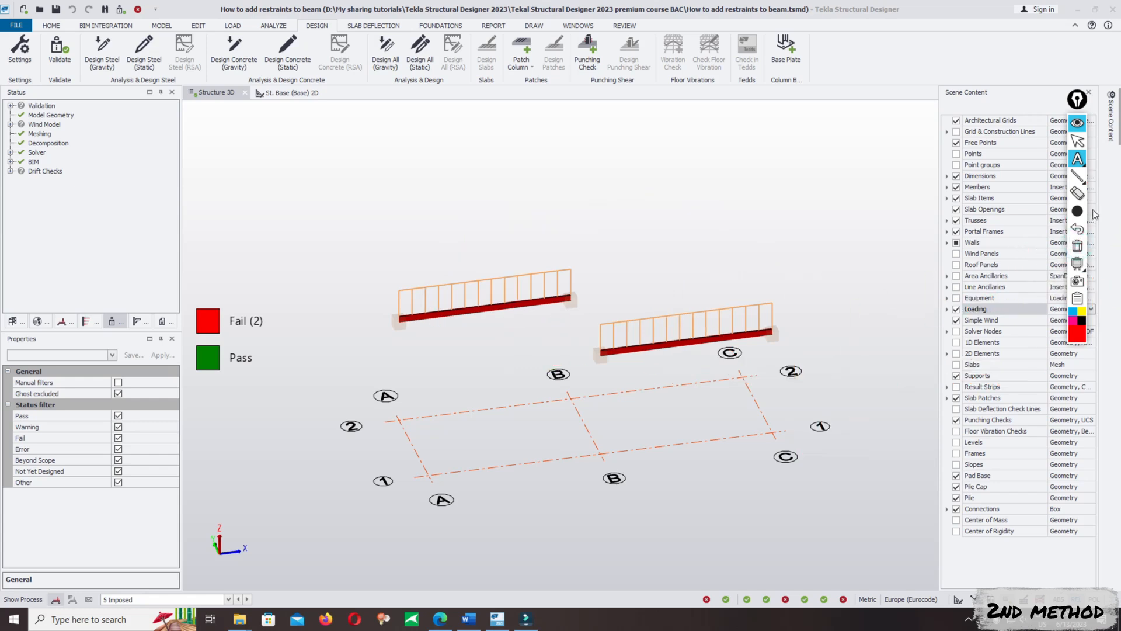
left_click(1082, 124)
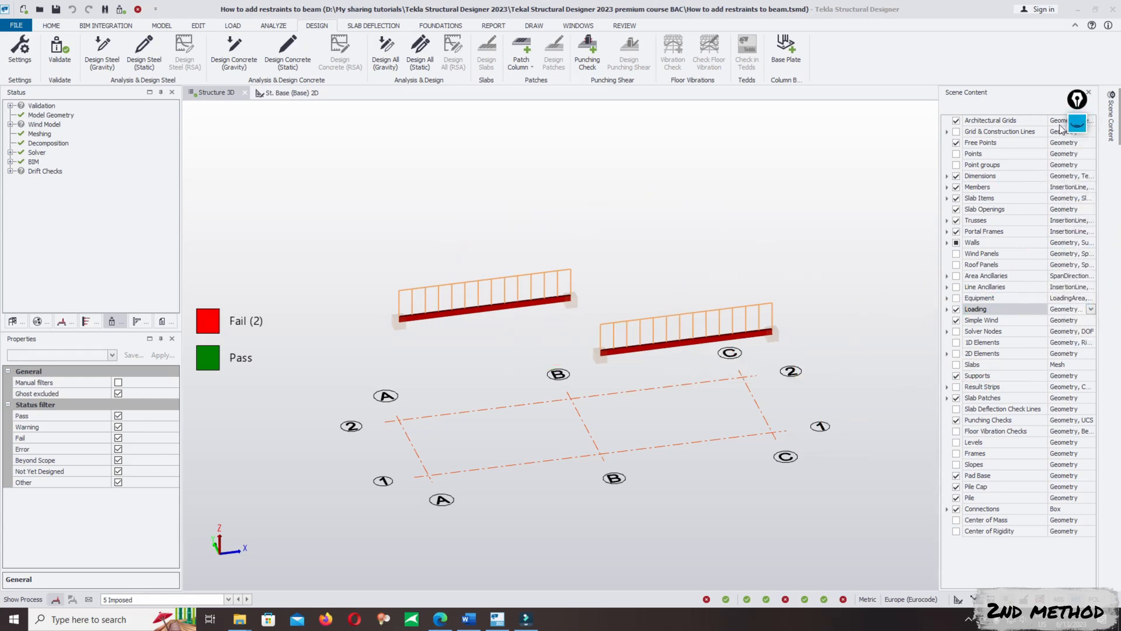
scroll(603, 275, "down", 1)
scroll(608, 279, "down", 2)
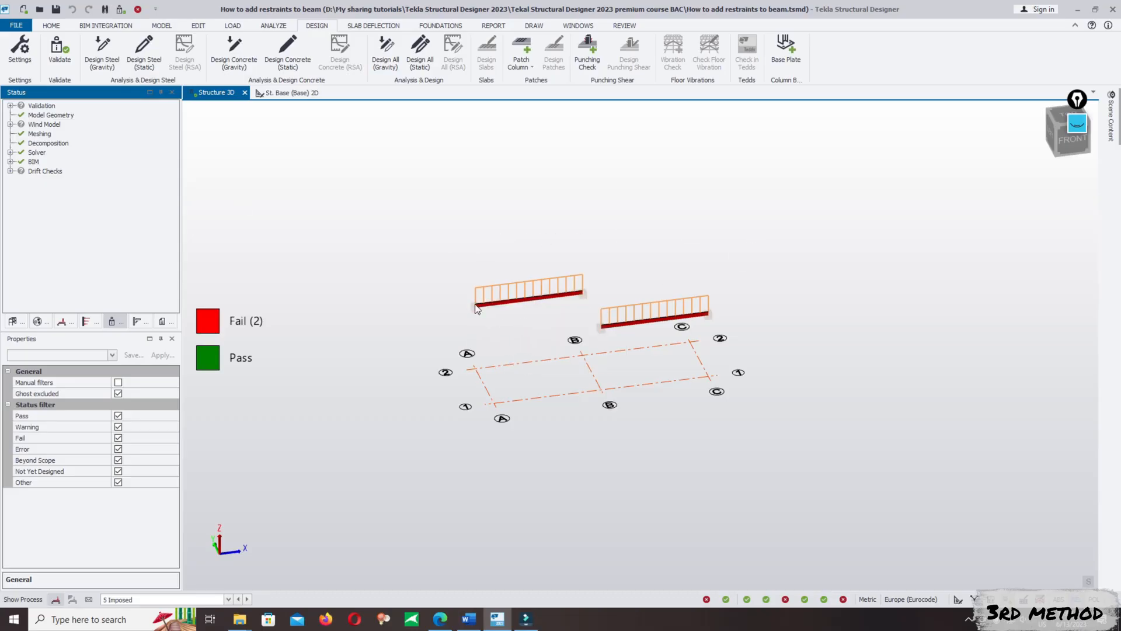
Return the 3D view from design status to the structural display and open the 2D view of level St. Base (Base)
mouse_move(522, 306)
mouse_move(635, 326)
left_click(958, 600)
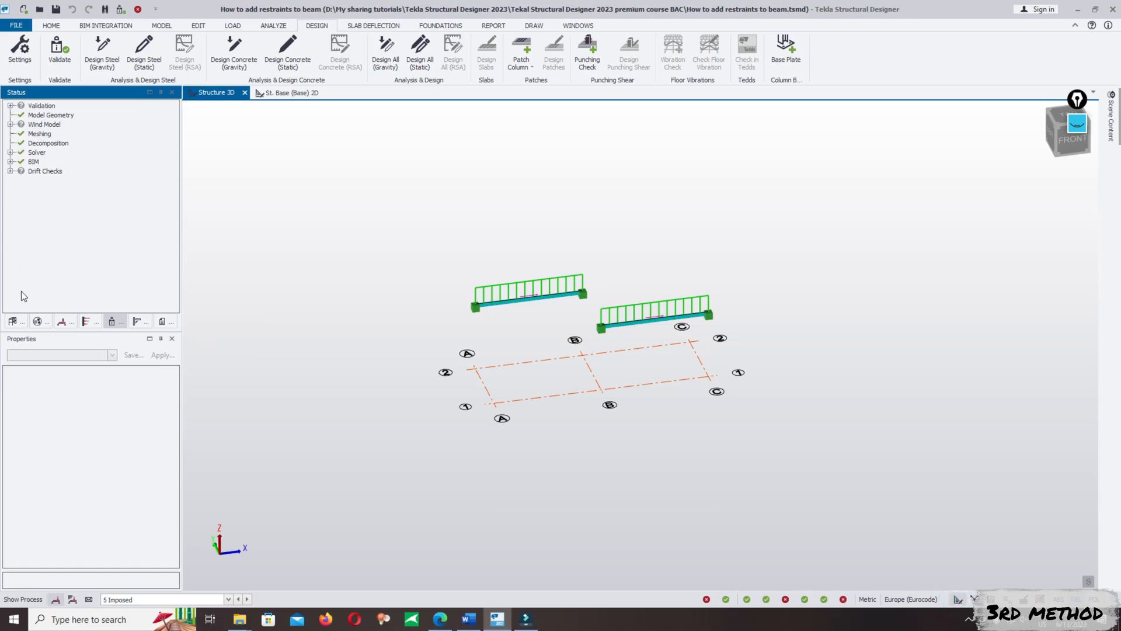
left_click(13, 321)
double_click(69, 124)
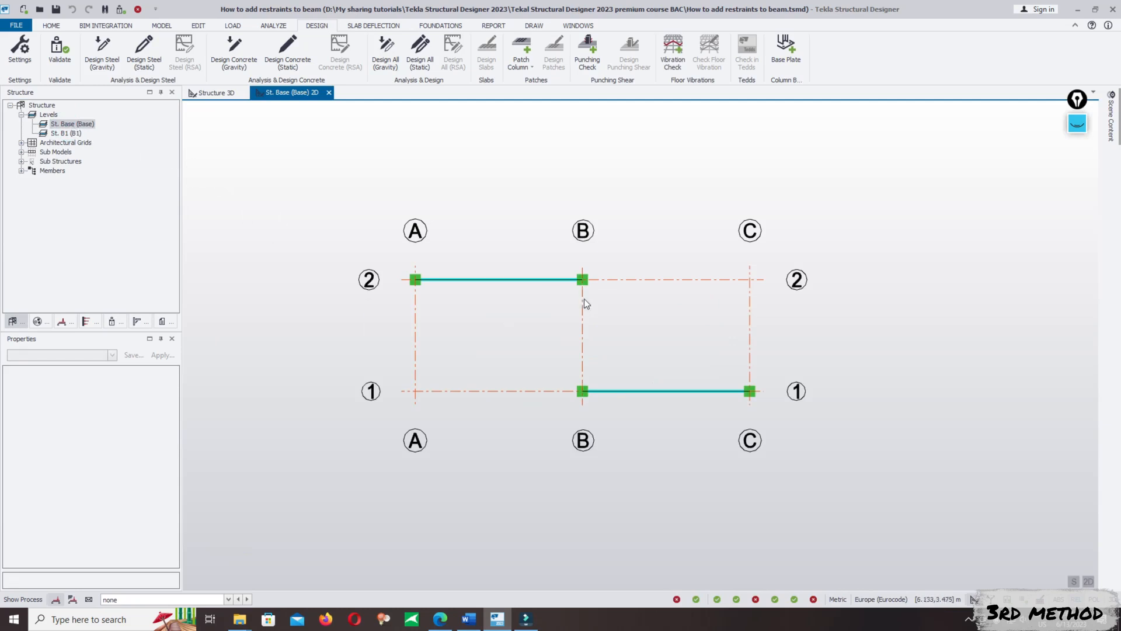
scroll(744, 309, "down", 2)
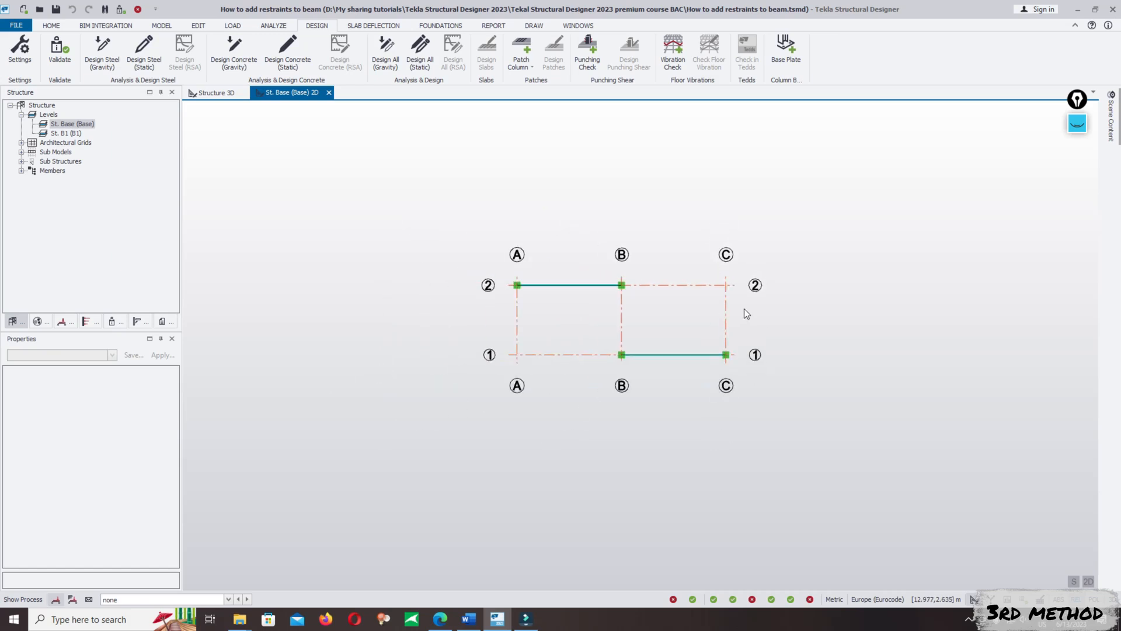
scroll(743, 308, "up", 3)
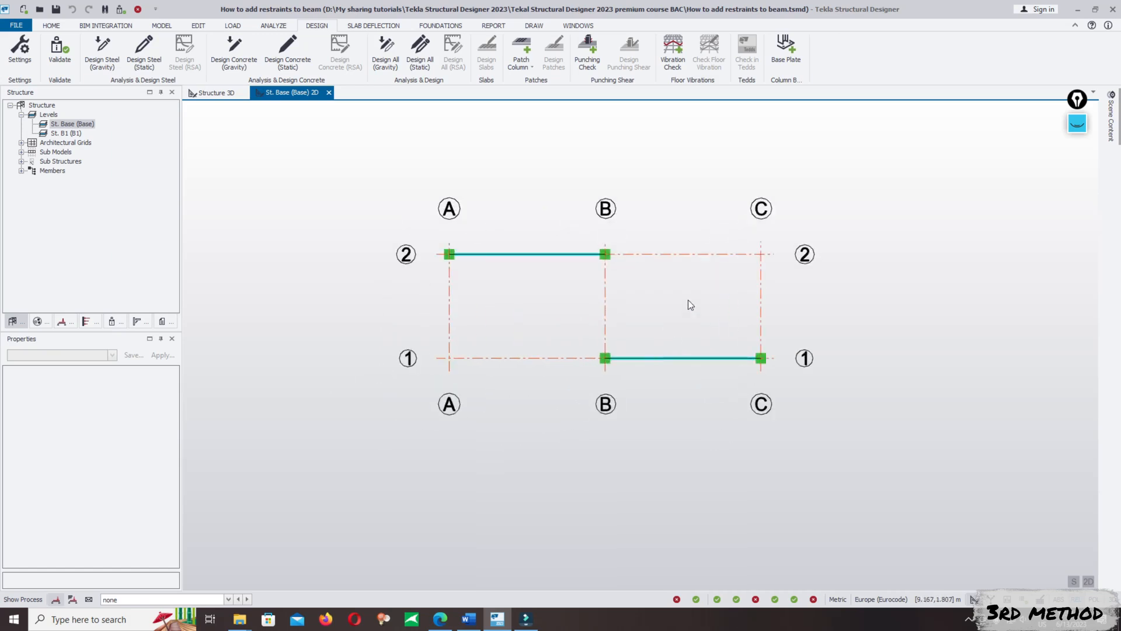
scroll(623, 325, "up", 3)
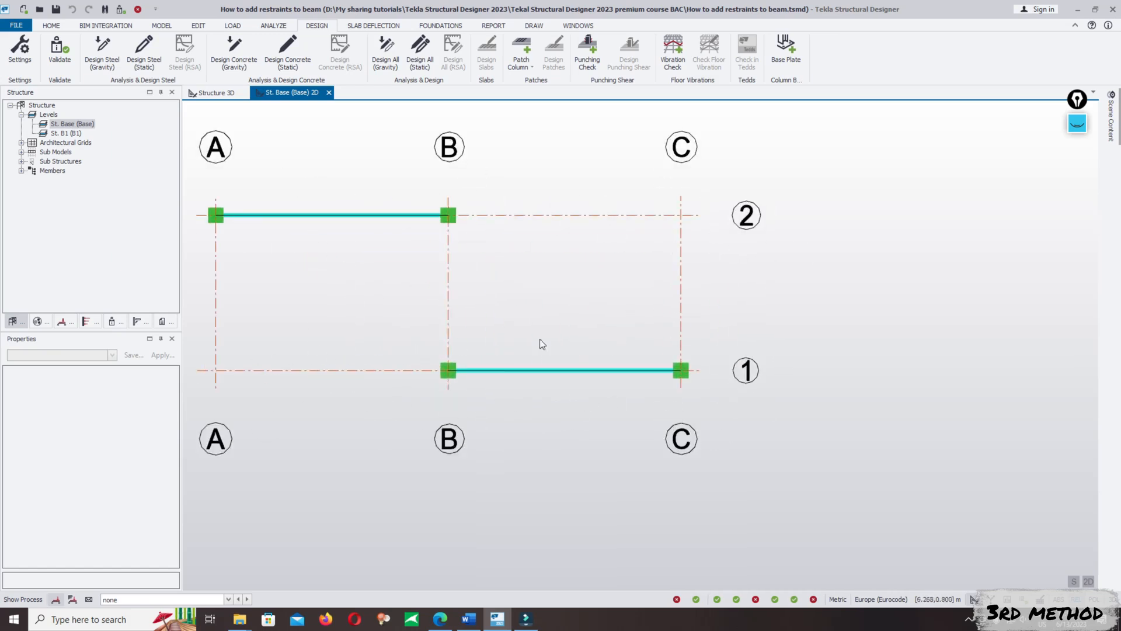
scroll(654, 309, "down", 3)
scroll(391, 256, "up", 3)
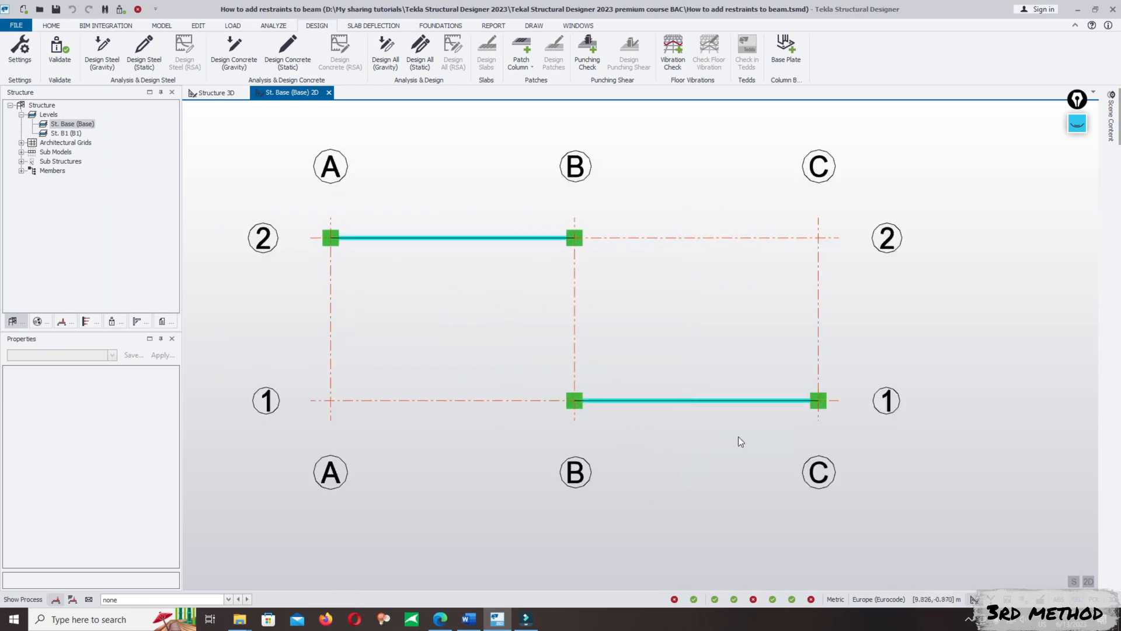
middle_click_drag(738, 436, 712, 388)
scroll(691, 405, "down", 1)
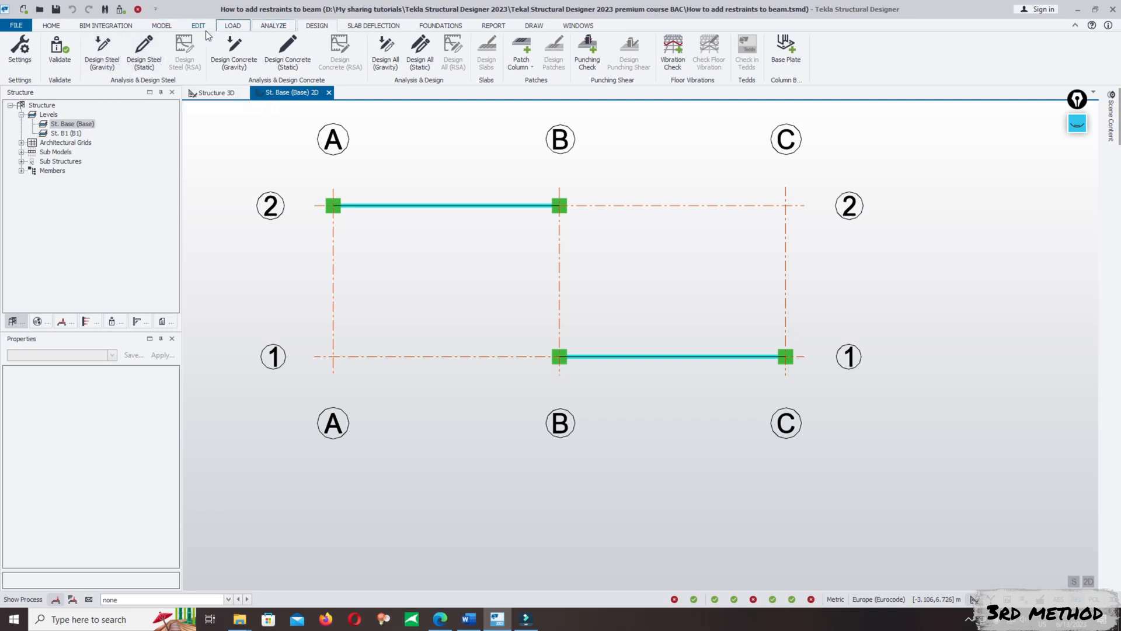
Start a new steel beam with top flange continuous restraint turned off, and expand its strut restraint properties
left_click(169, 26)
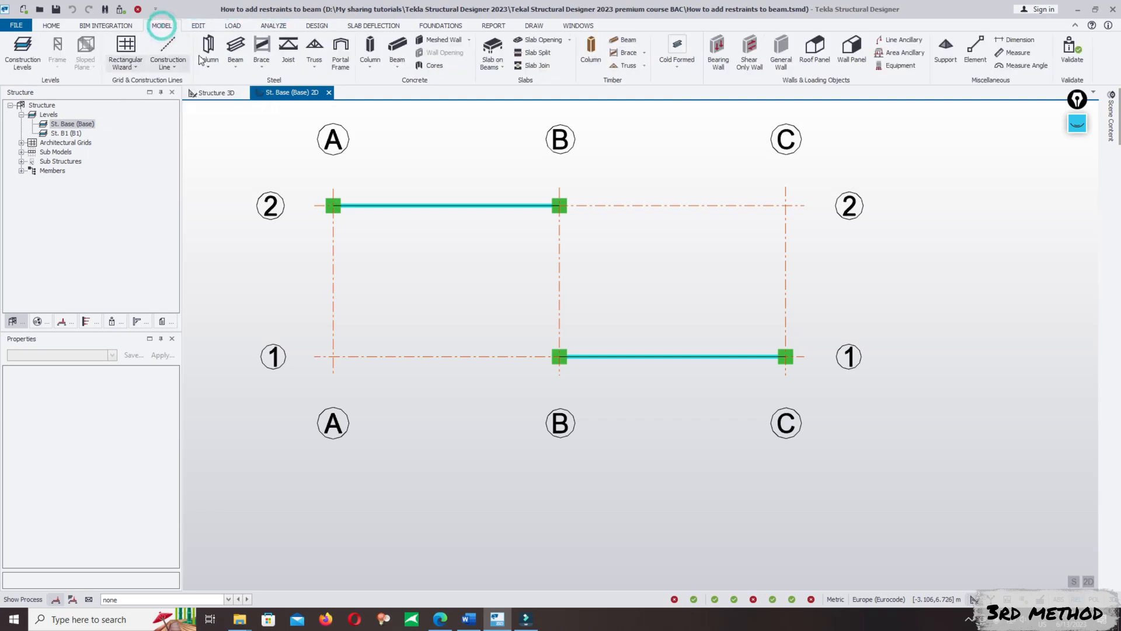
left_click(235, 47)
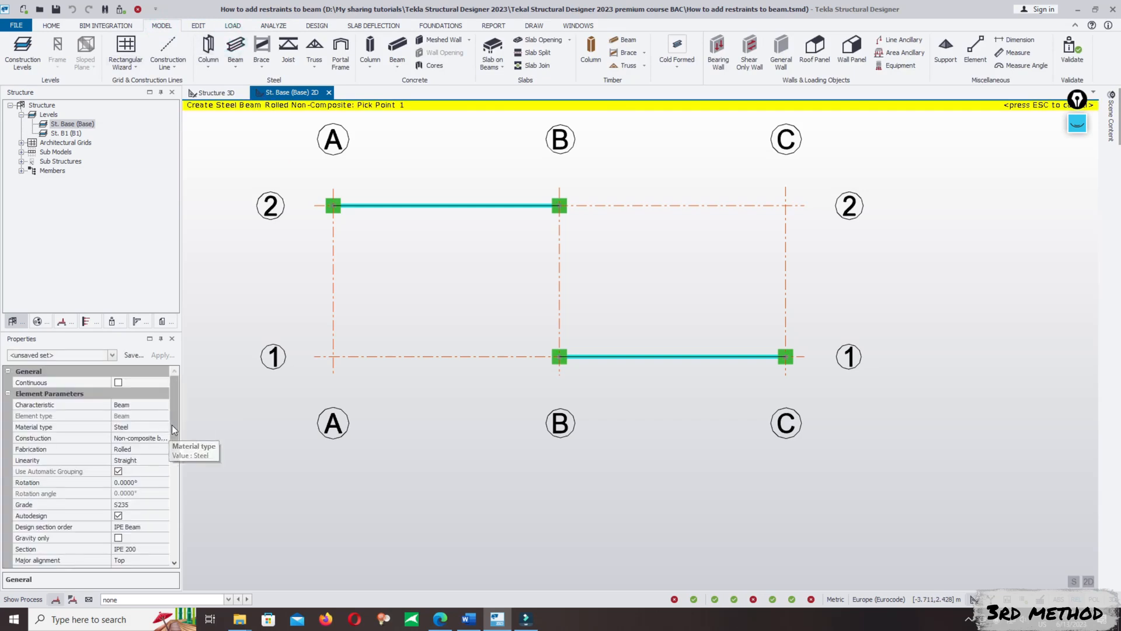
left_click_drag(172, 425, 173, 487)
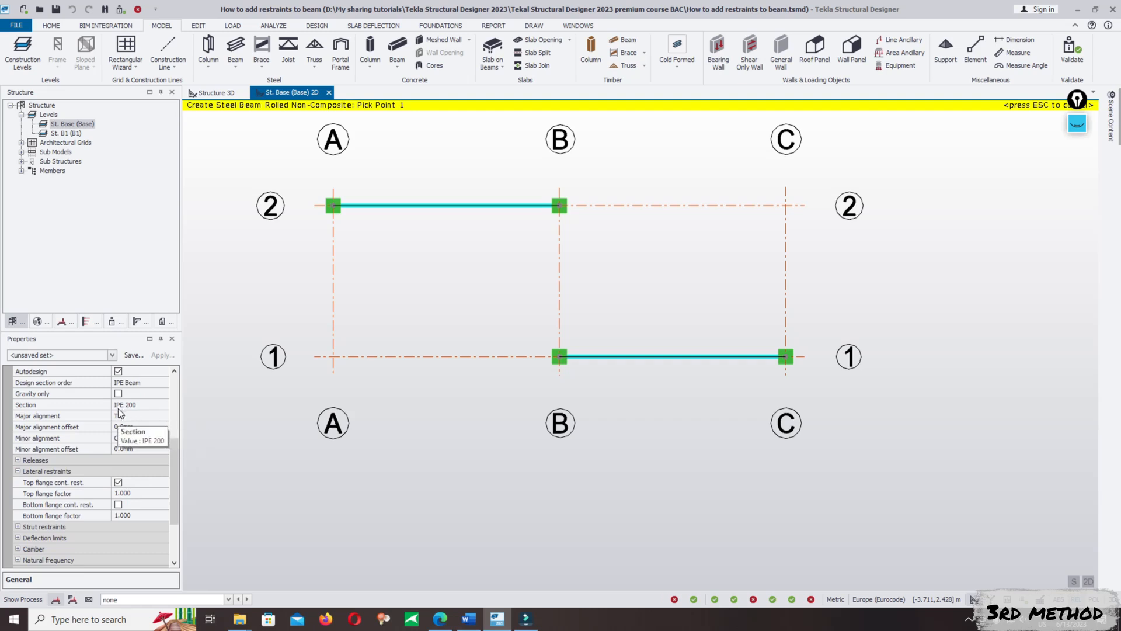
left_click_drag(173, 463, 173, 506)
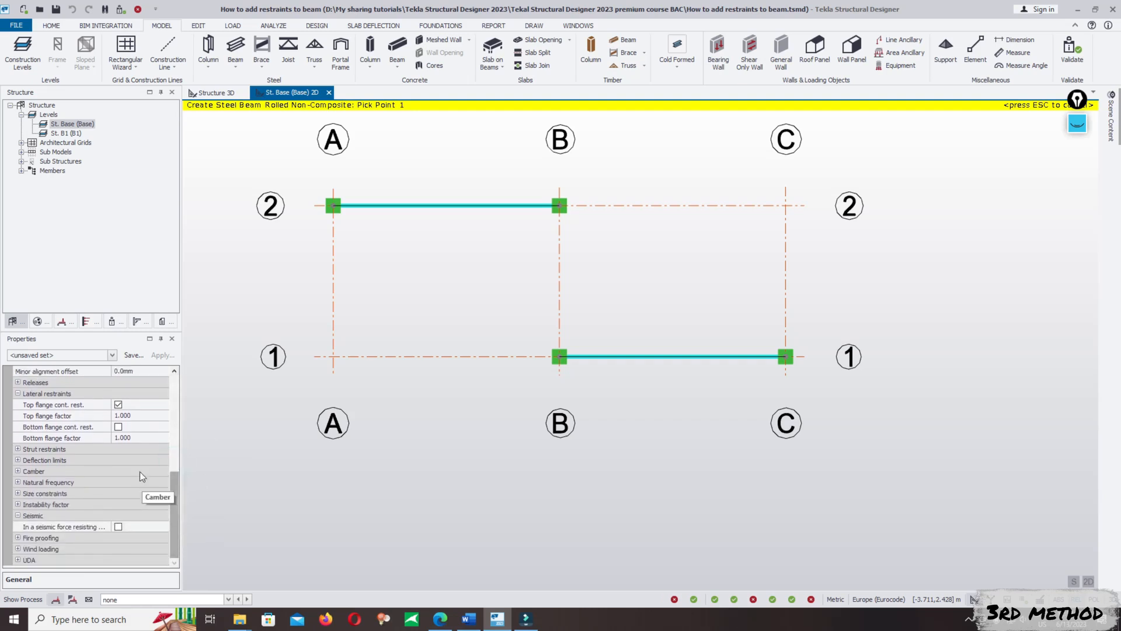
left_click(120, 407)
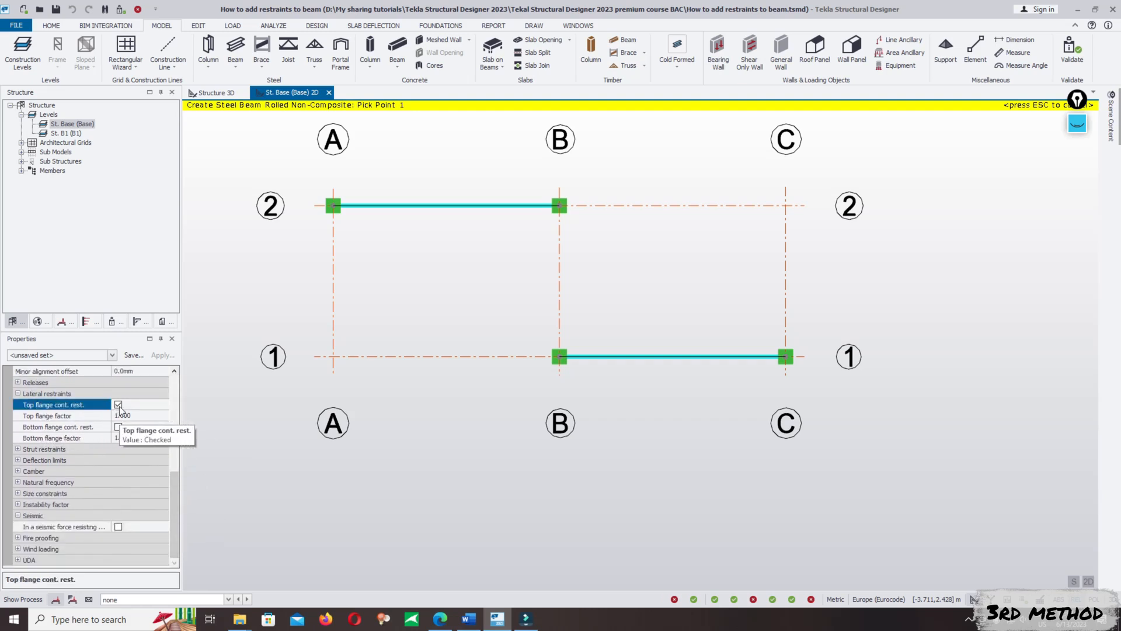
left_click(119, 407)
left_click_drag(174, 426, 167, 522)
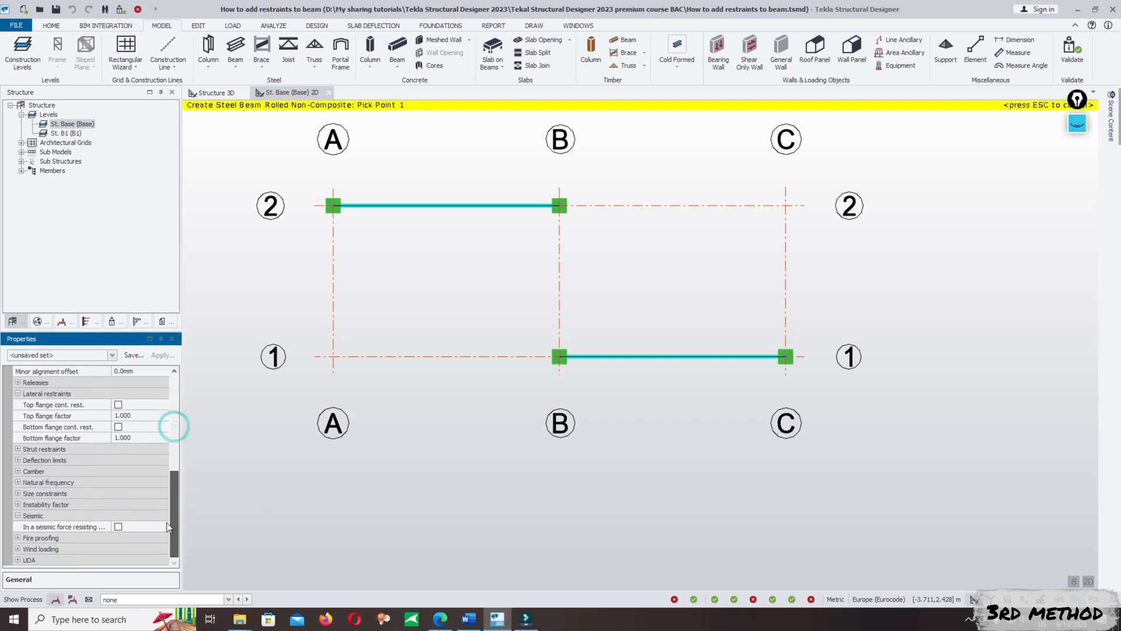
left_click(18, 448)
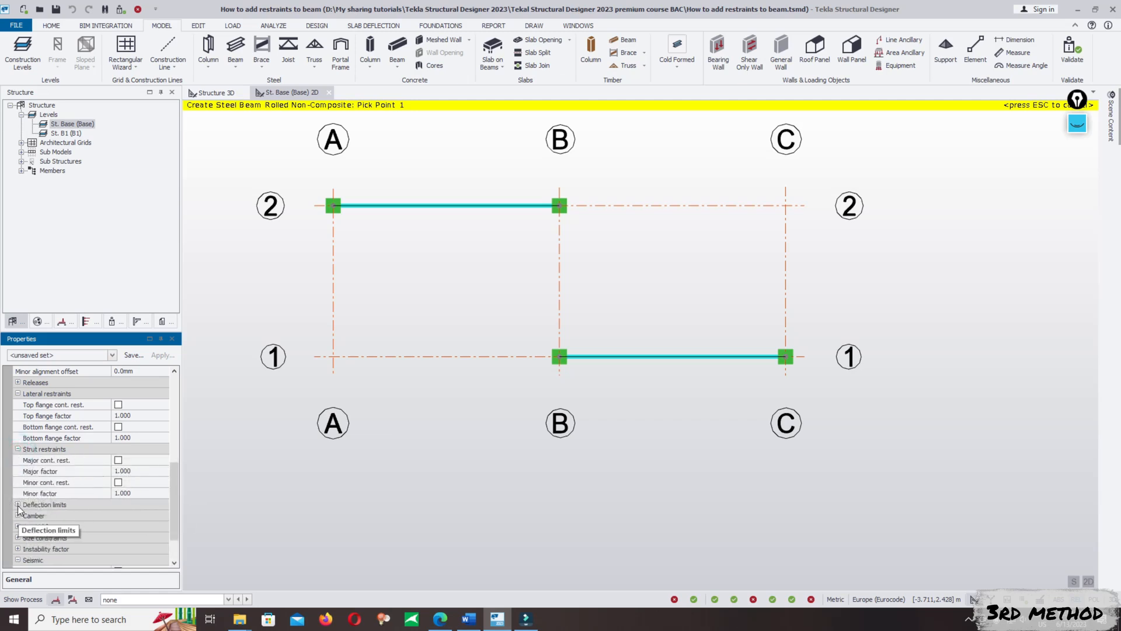
left_click_drag(174, 494, 174, 489)
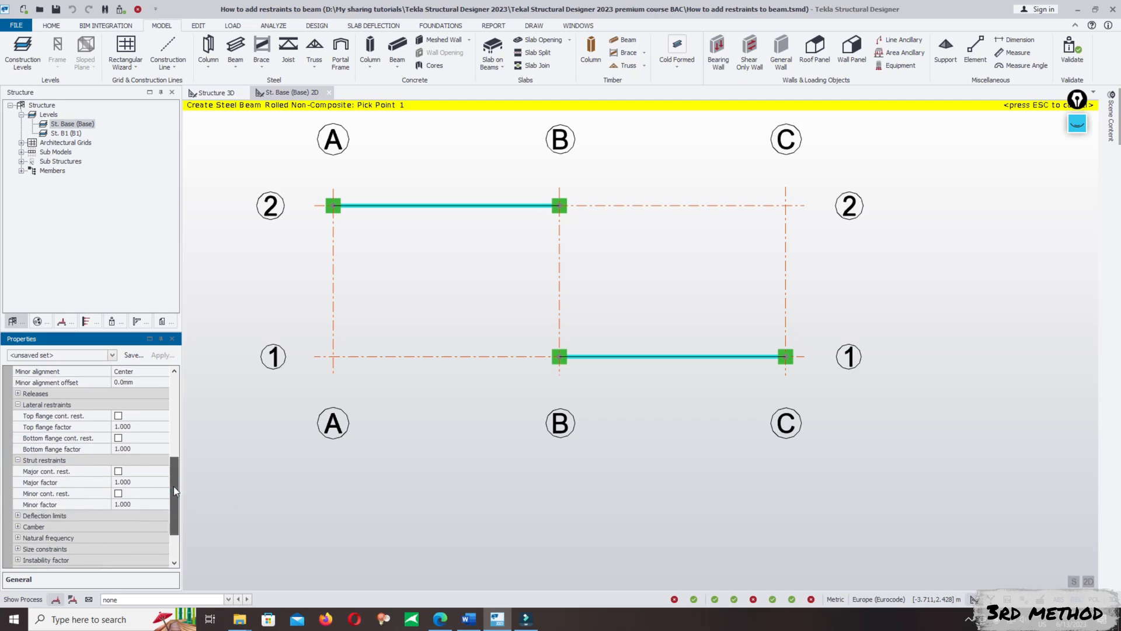
Draw the steel beam along grid line C from grid line 1 to grid line 2
left_click(672, 356)
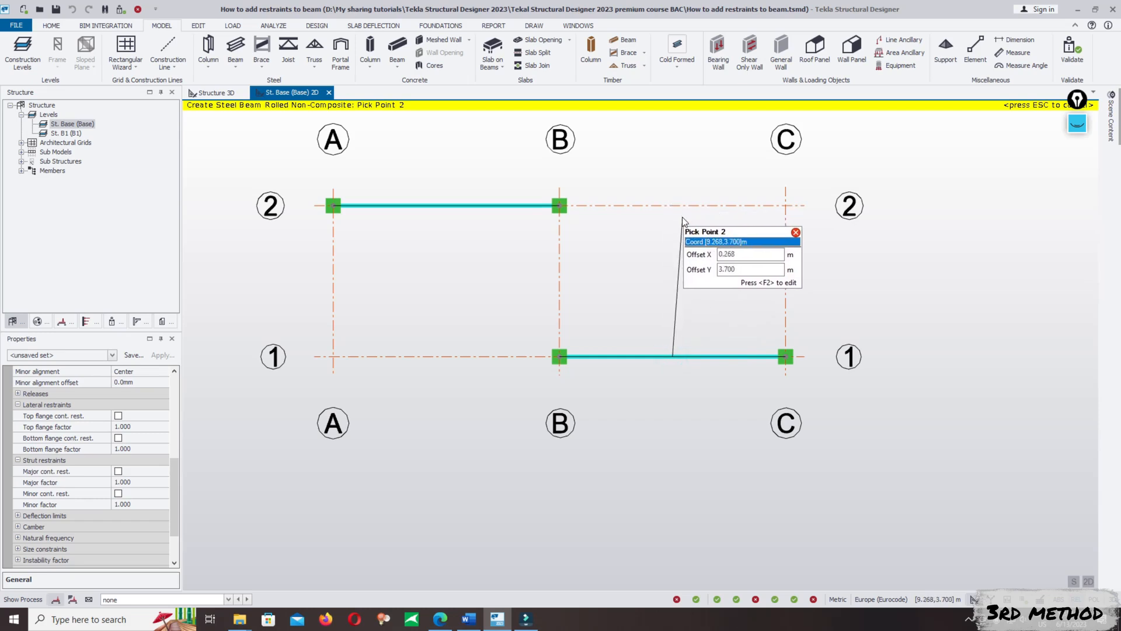
key("Escape")
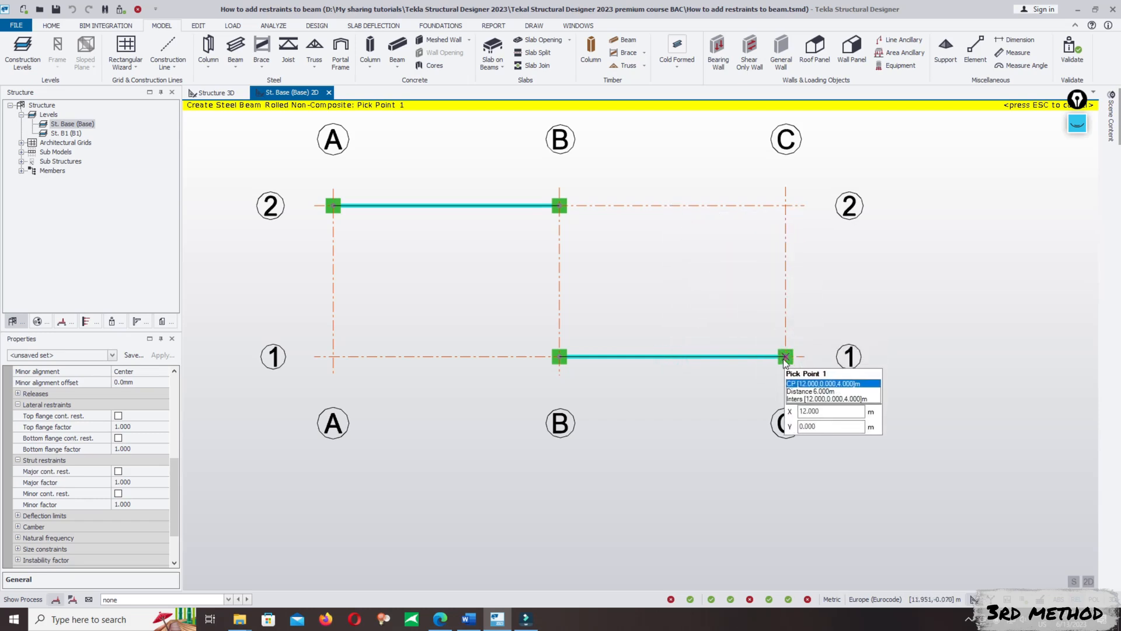
left_click(786, 356)
left_click(786, 206)
key("Escape")
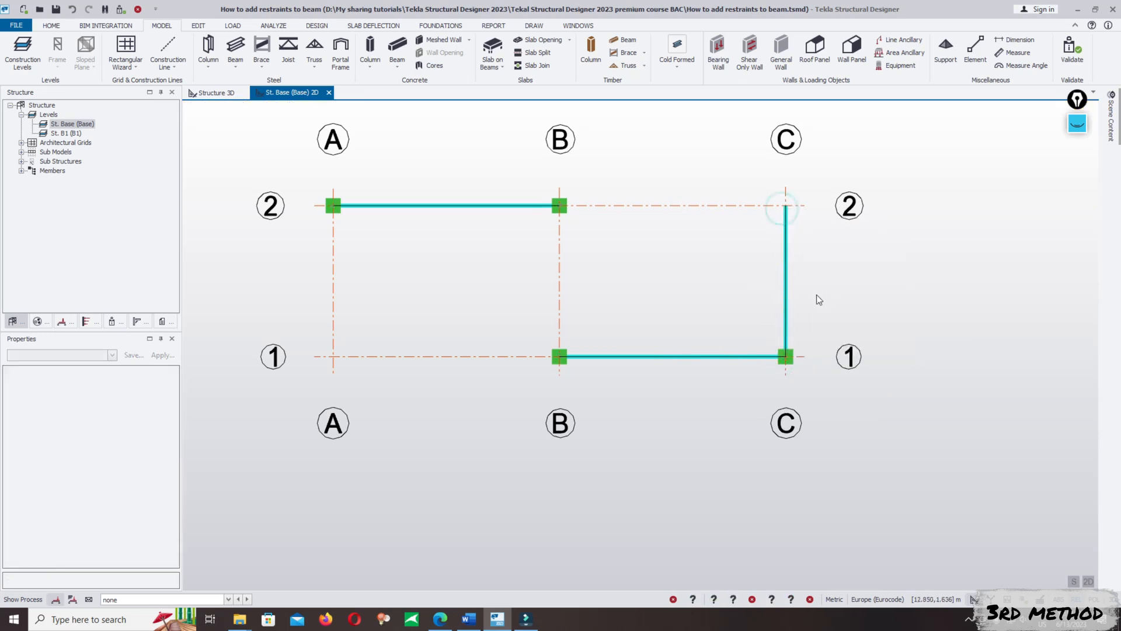
Copy the grid line C beam to the midspan of the grid line 1 beam, 3.000 m from its end
left_click(786, 297)
right_click(786, 296)
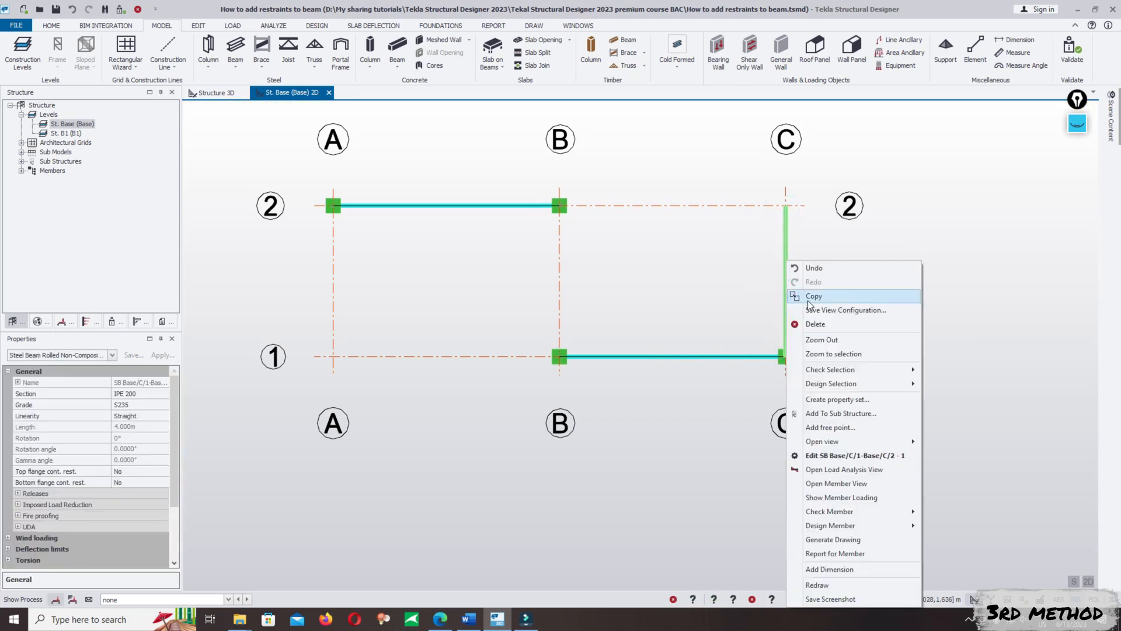
left_click(810, 297)
left_click(787, 356)
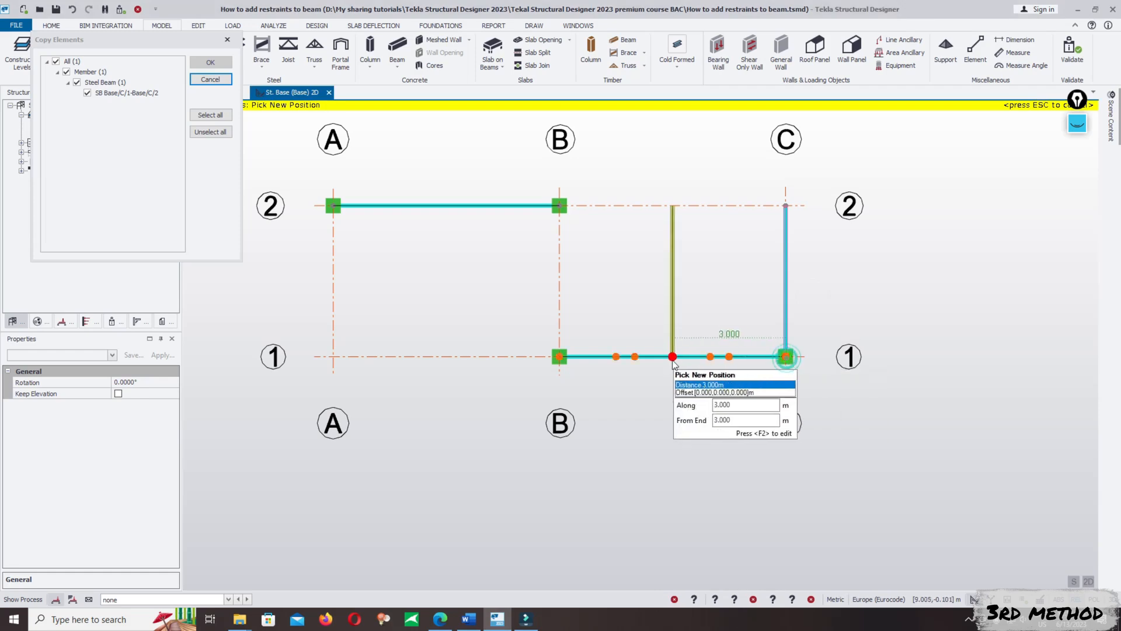
left_click(673, 357)
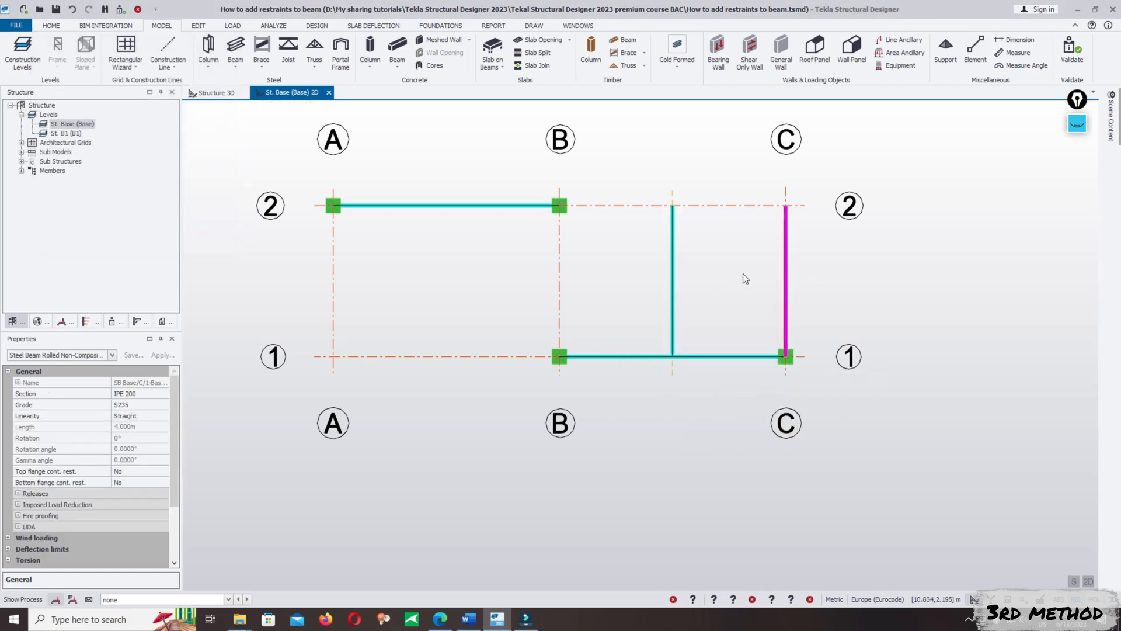
Move the original grid line C beam by its grid line 2 end to the grid line 1 beam's midspan, opposite the copied beam
left_click(208, 25)
left_click(80, 47)
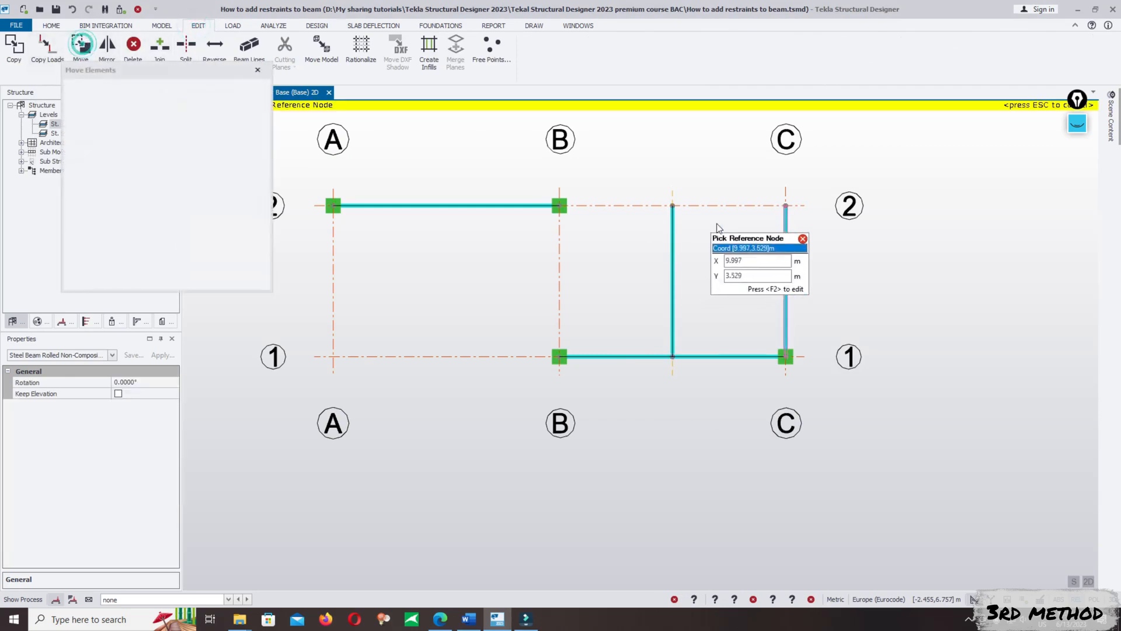
left_click(786, 205)
left_click(673, 356)
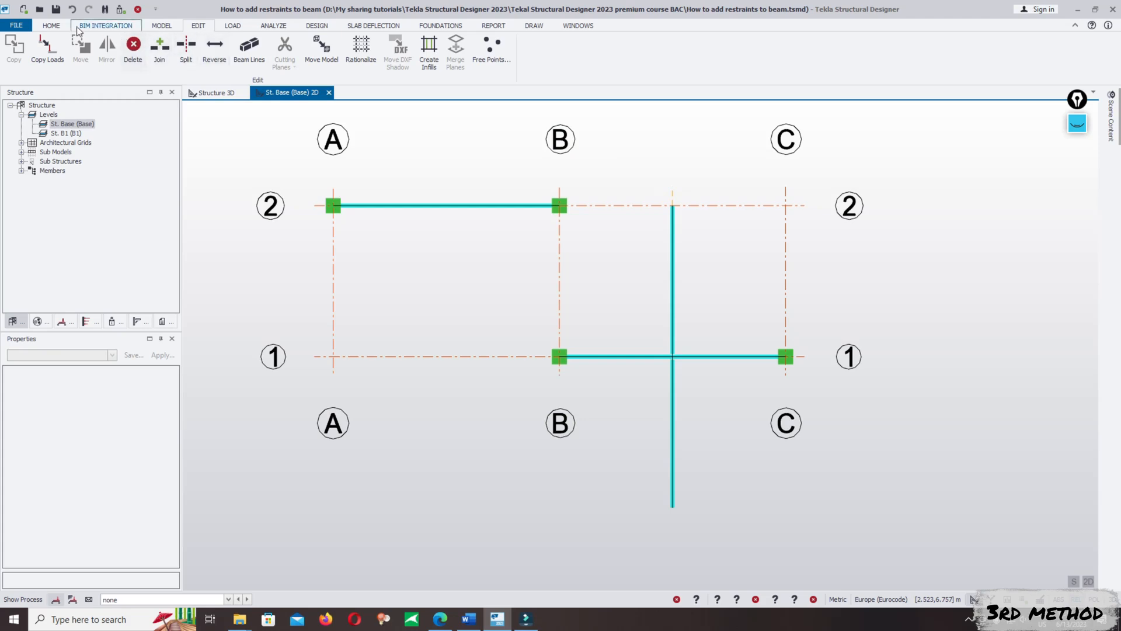
Place fixed supports at the outer ends of the two cross beams that meet the grid line 1 beam
left_click(162, 27)
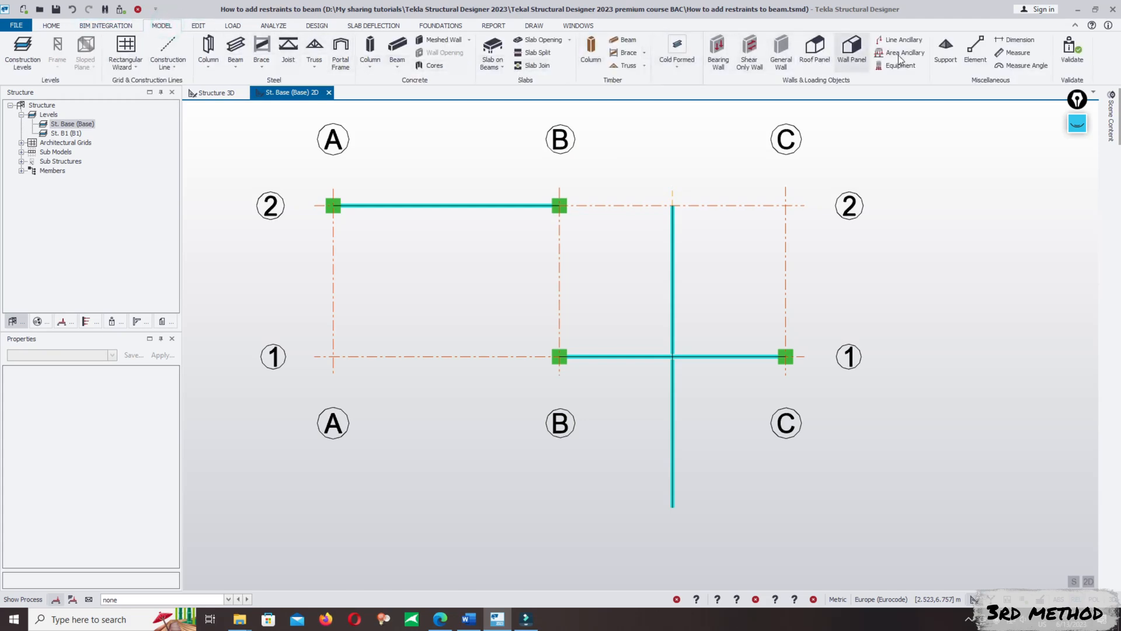
left_click(944, 52)
left_click(673, 205)
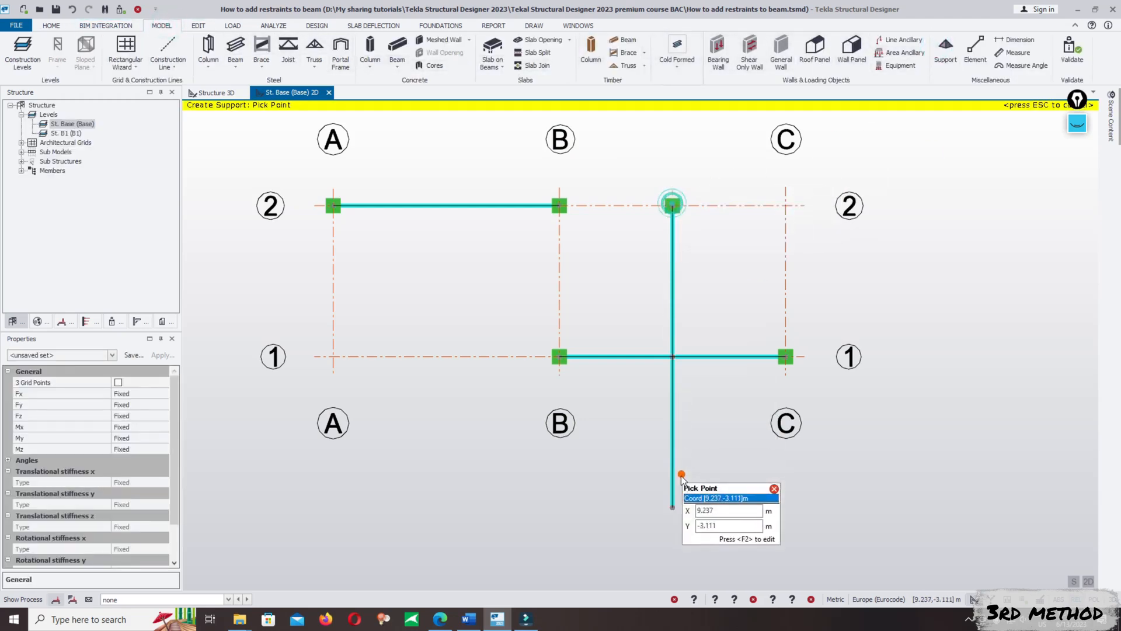
left_click(672, 507)
key("Escape")
Switch to the Structure 3D view to inspect the supported cross beams at the grid line 1 beam
scroll(573, 464, "down", 6)
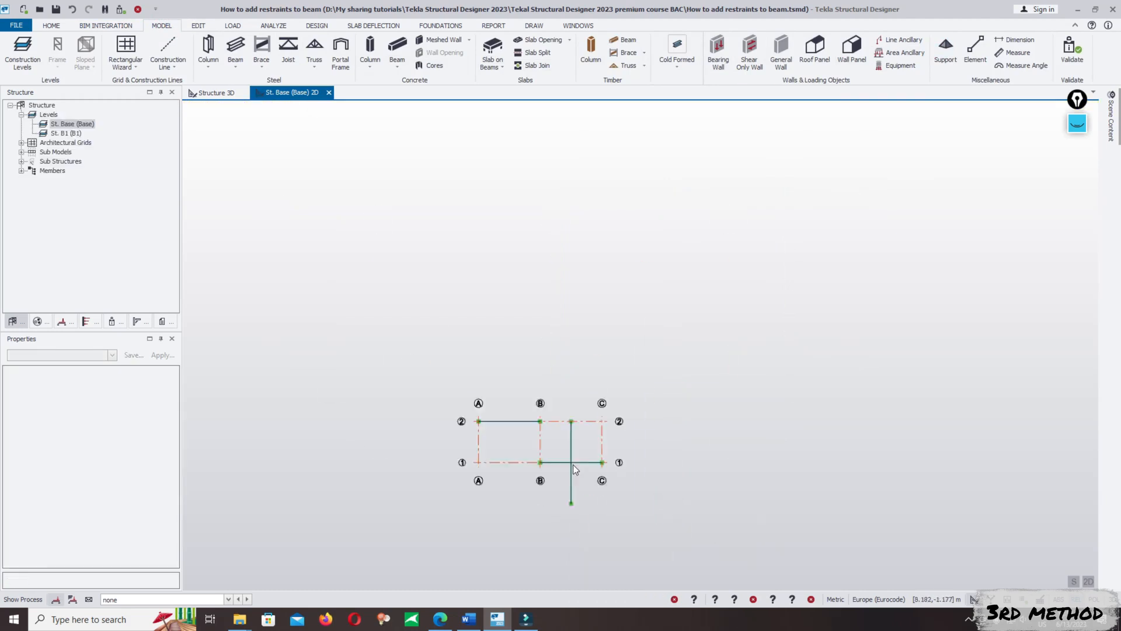
left_click(214, 92)
scroll(660, 443, "up", 2)
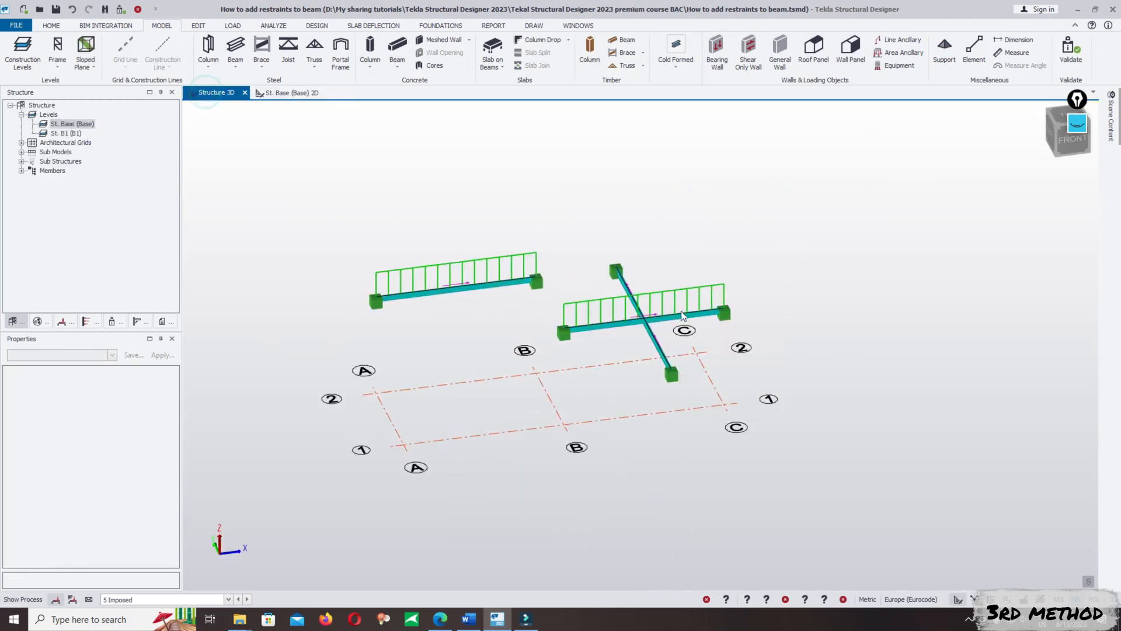
Examine the two loaded beams and the crossing beam in the 3D structure, comparing their section and design ratio
middle_click_drag(680, 325, 611, 332)
scroll(609, 328, "up", 2)
middle_click_drag(555, 364, 626, 366)
scroll(654, 361, "down", 3)
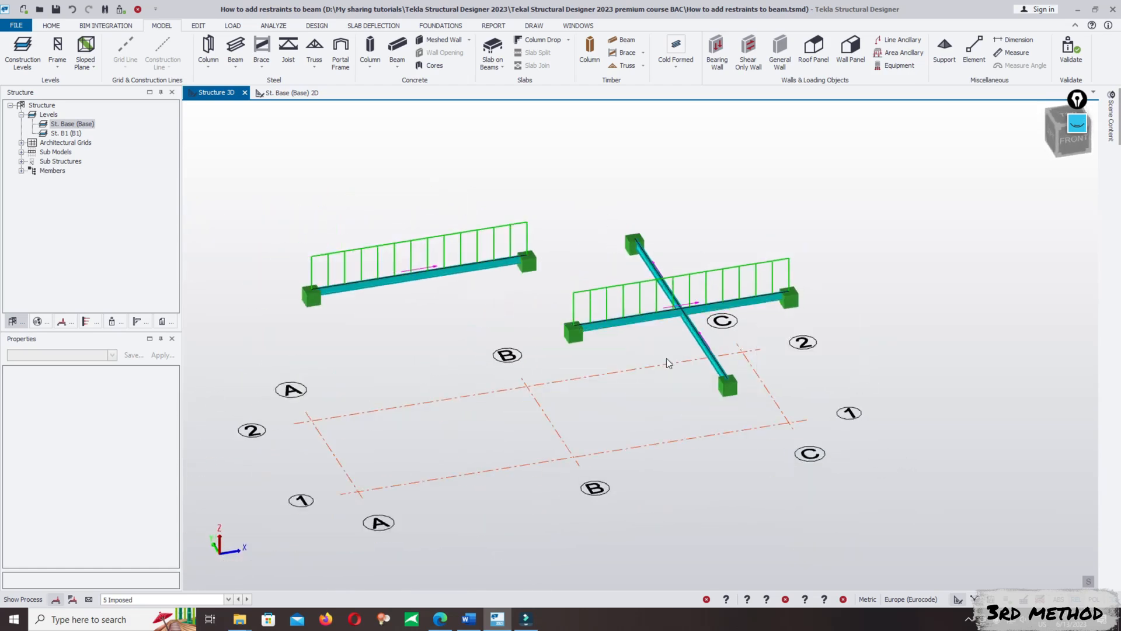
scroll(671, 353, "up", 2)
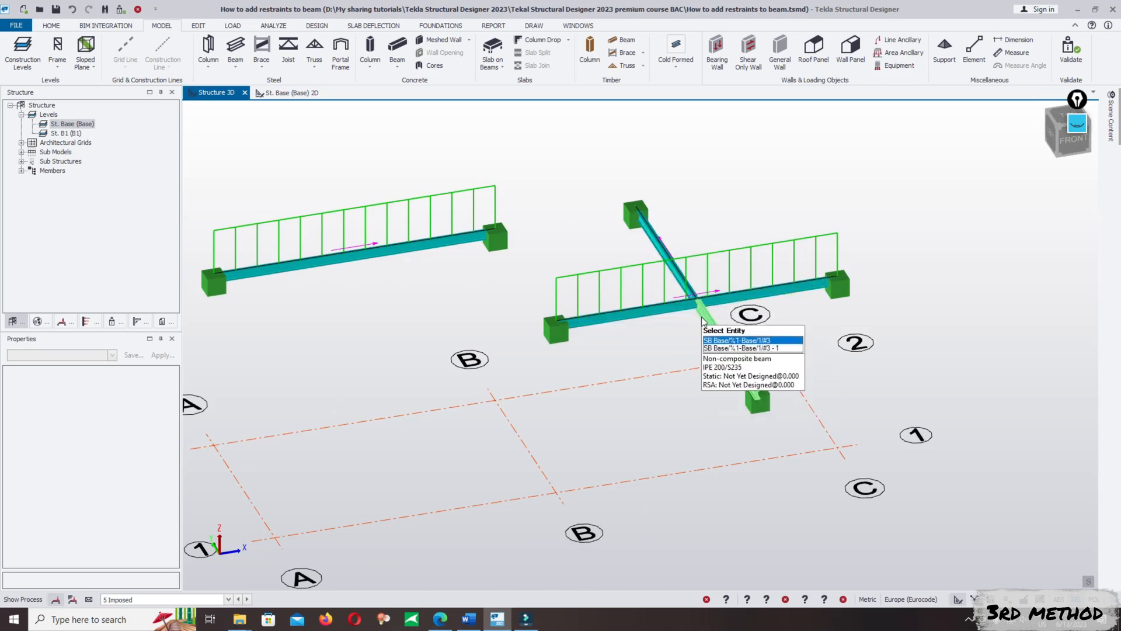
scroll(707, 305, "up", 1)
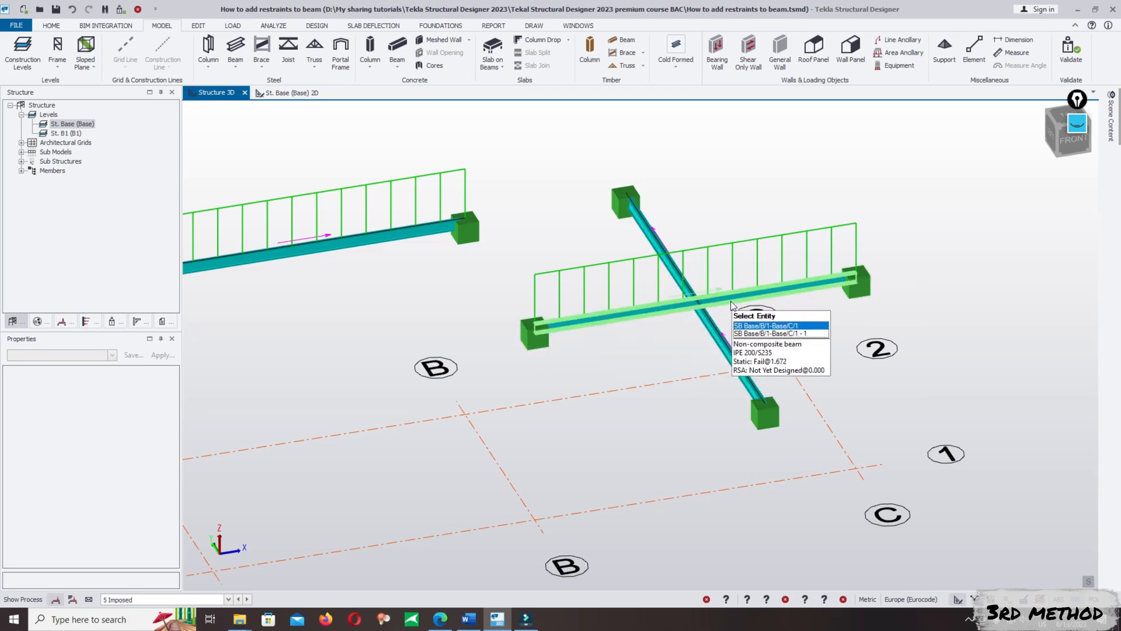
scroll(718, 316, "down", 2)
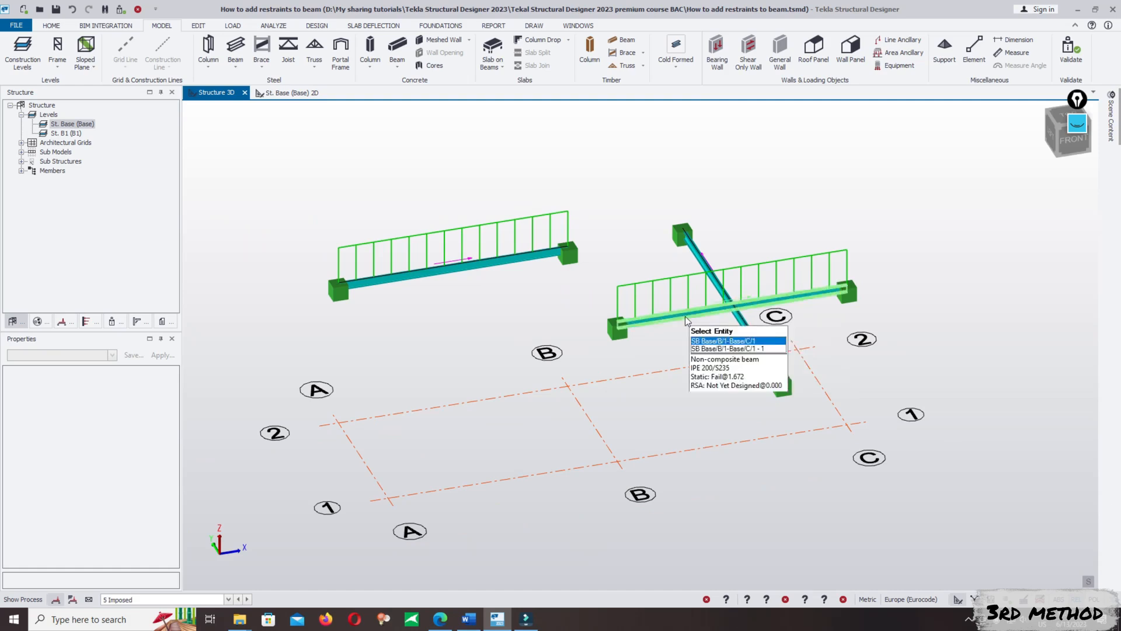
scroll(695, 313, "up", 1)
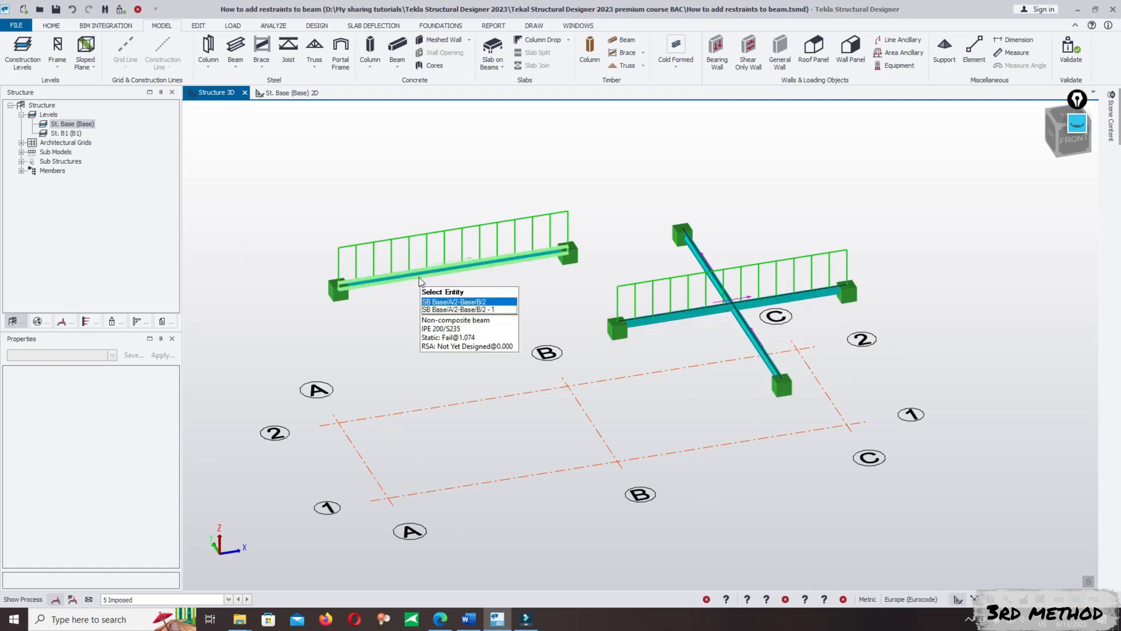
left_click(379, 282)
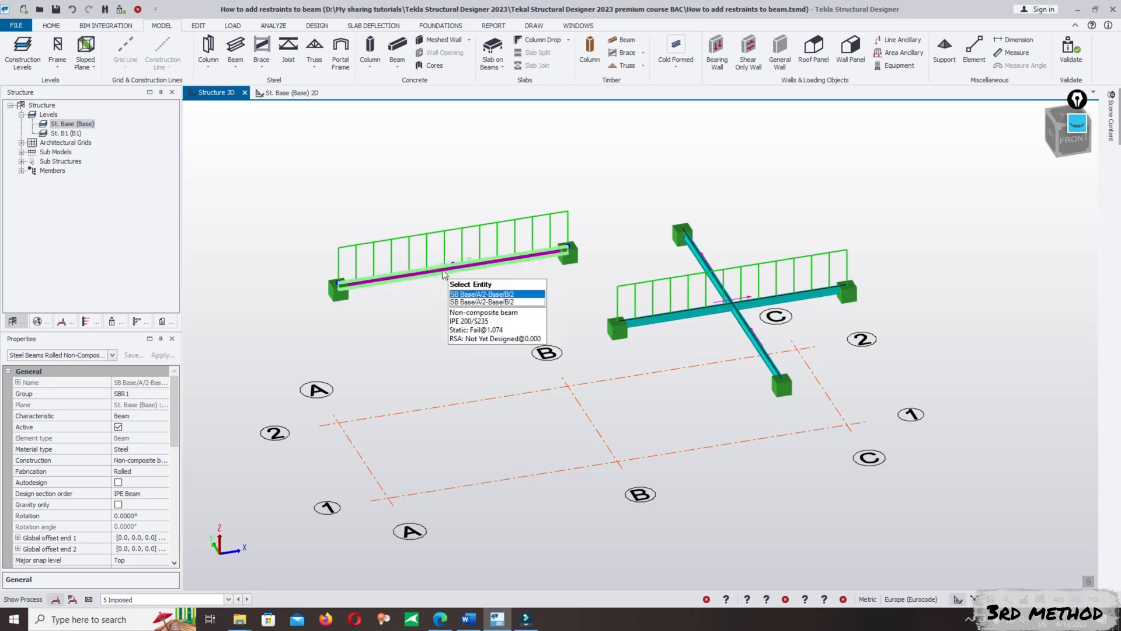
key("Escape")
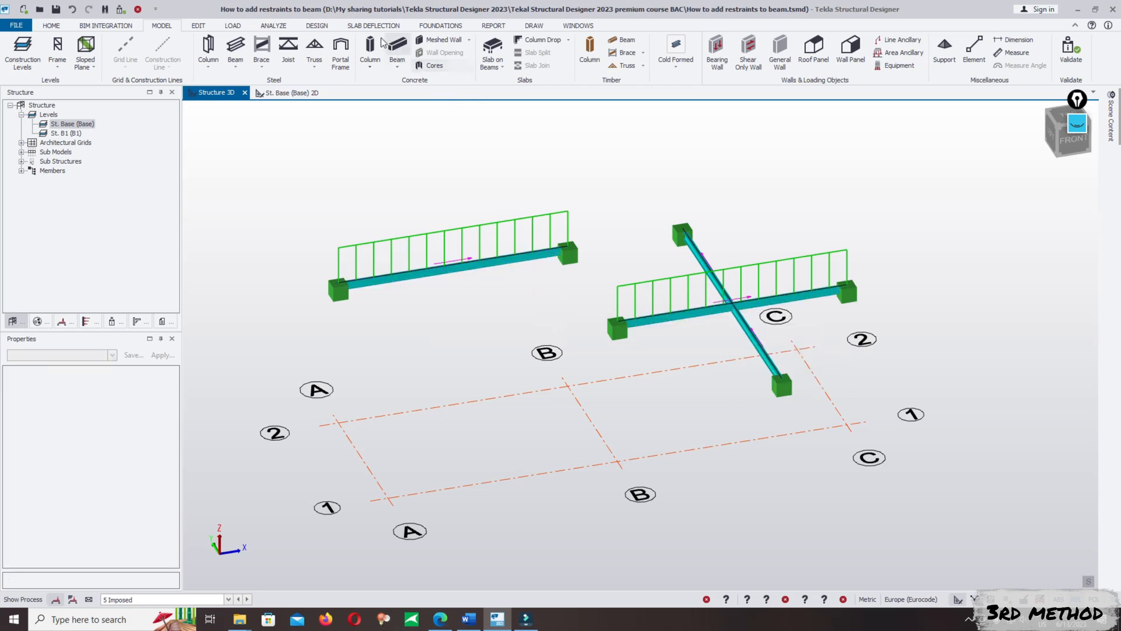
Run Design All (Static) on the whole model
left_click(317, 26)
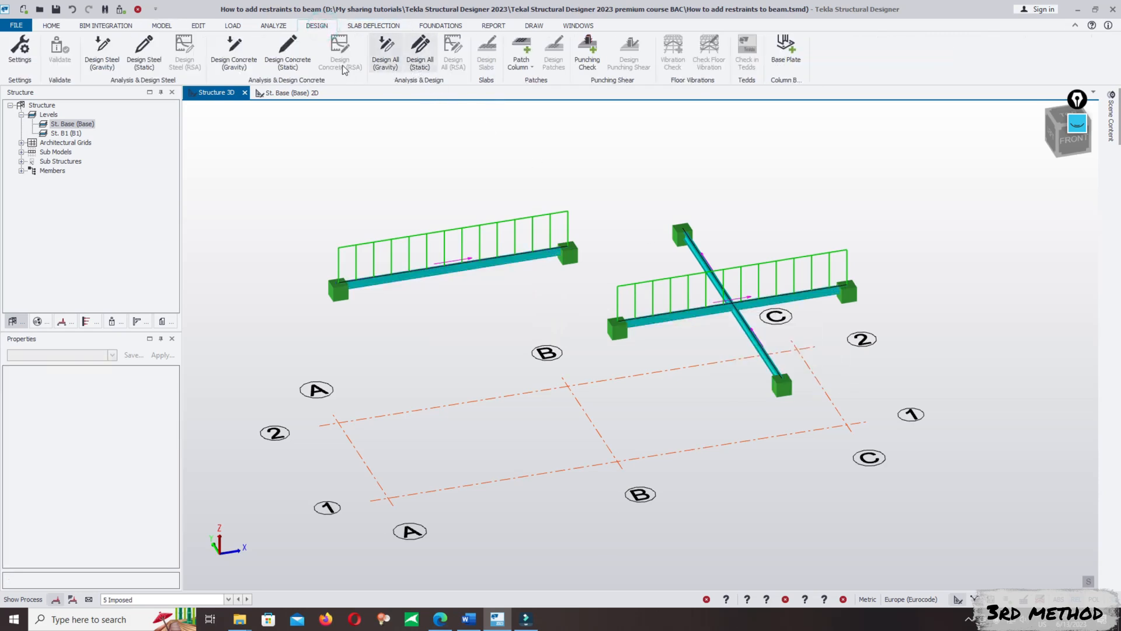
left_click(421, 53)
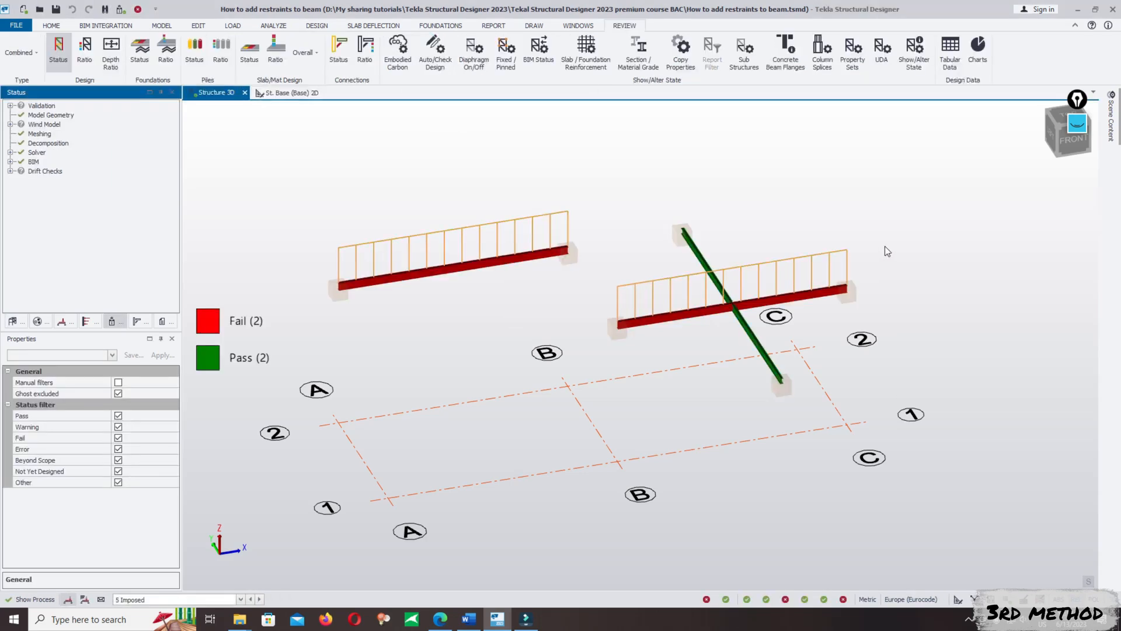
Review the design status and utilization of the unrestrained A–B beam, the B–C beam and the crossing beam
mouse_move(676, 320)
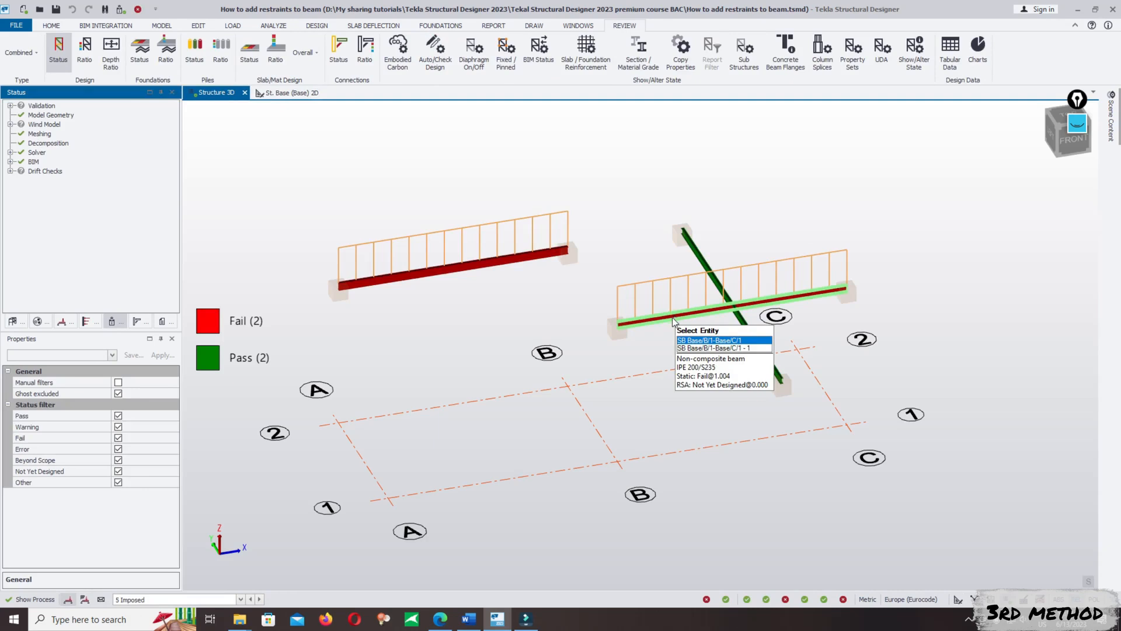
mouse_move(472, 271)
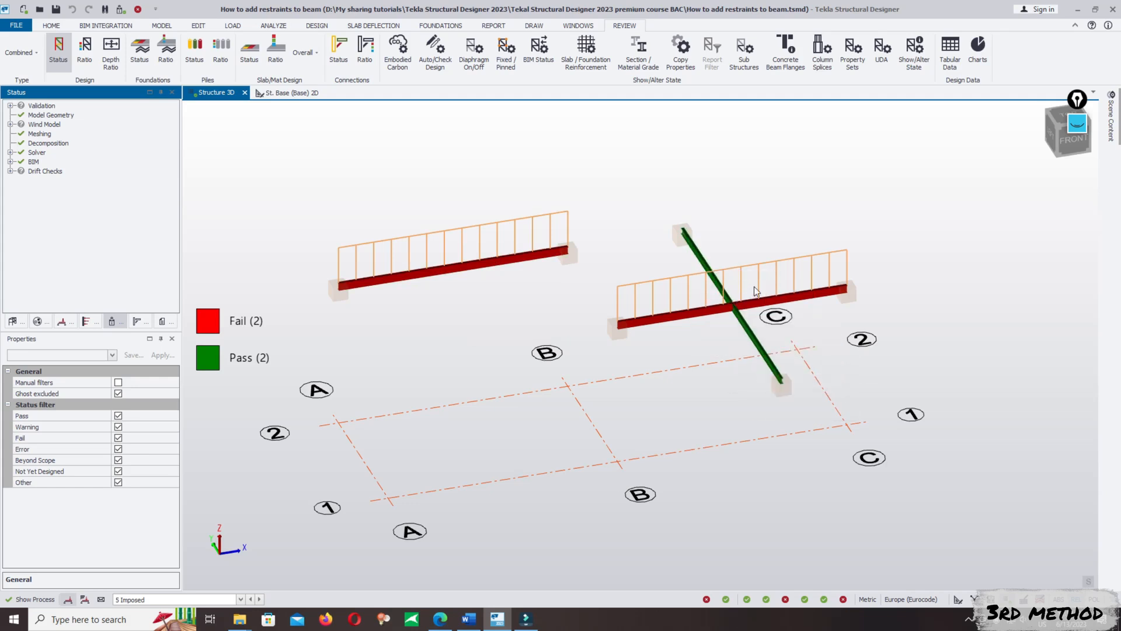
scroll(754, 285, "up", 2)
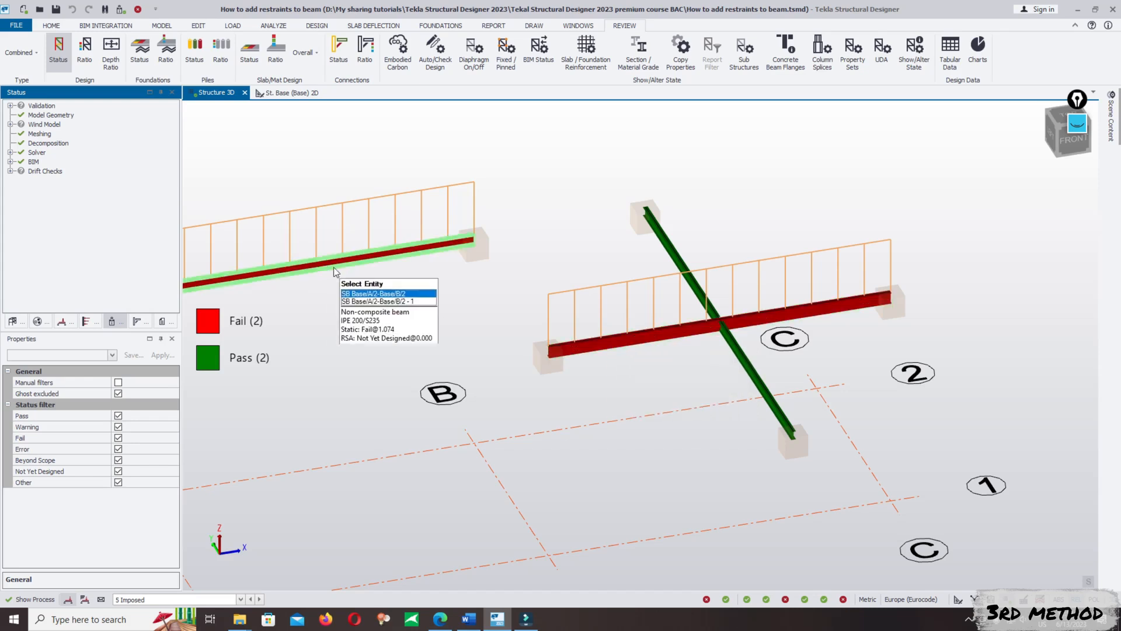
middle_click_drag(314, 268, 501, 250)
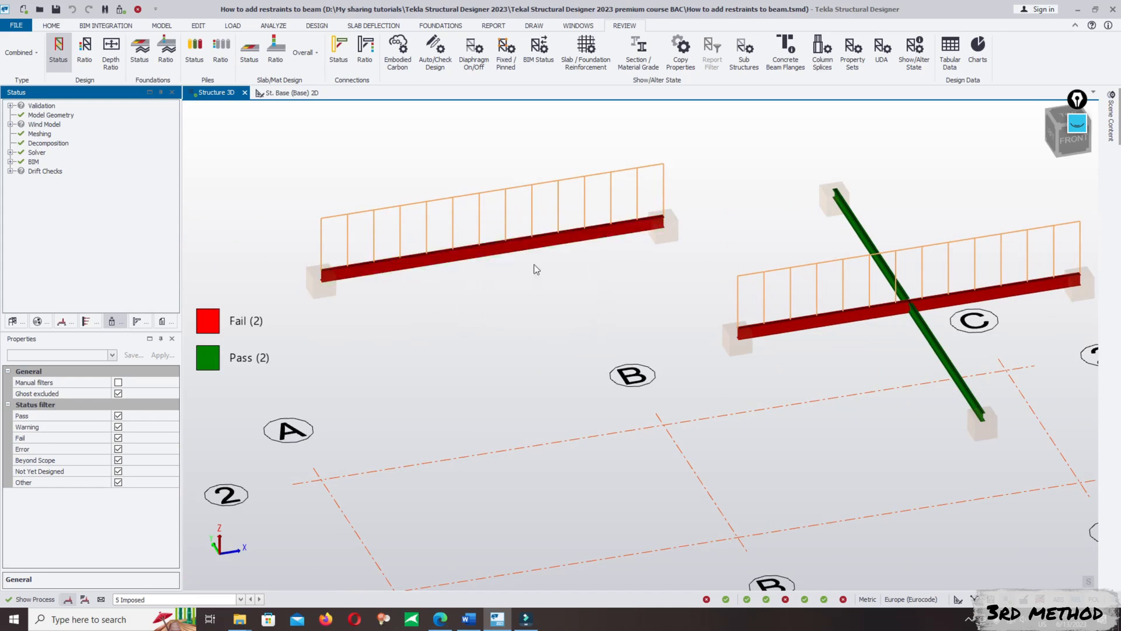
middle_click_drag(799, 241, 782, 244)
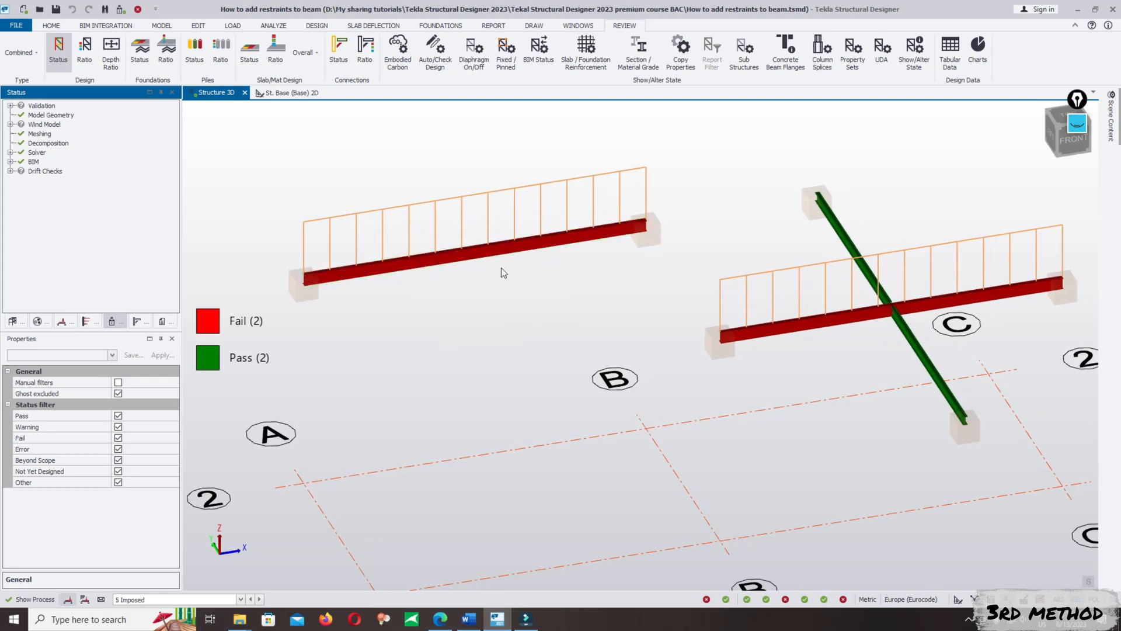
scroll(501, 269, "down", 3)
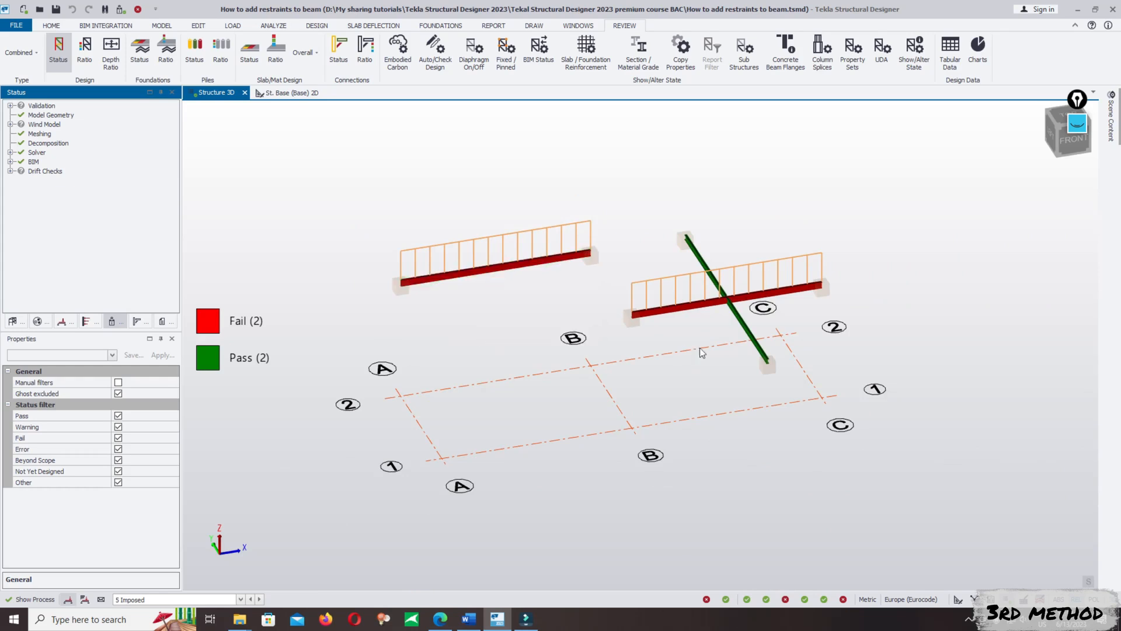
scroll(737, 337, "up", 2)
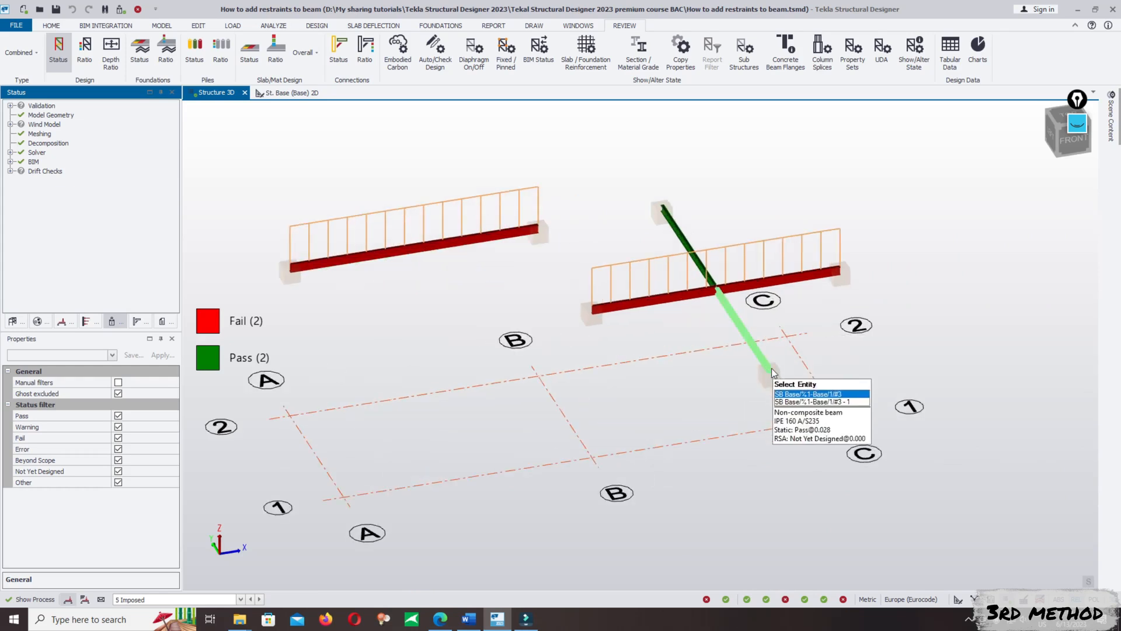
scroll(737, 292, "up", 3)
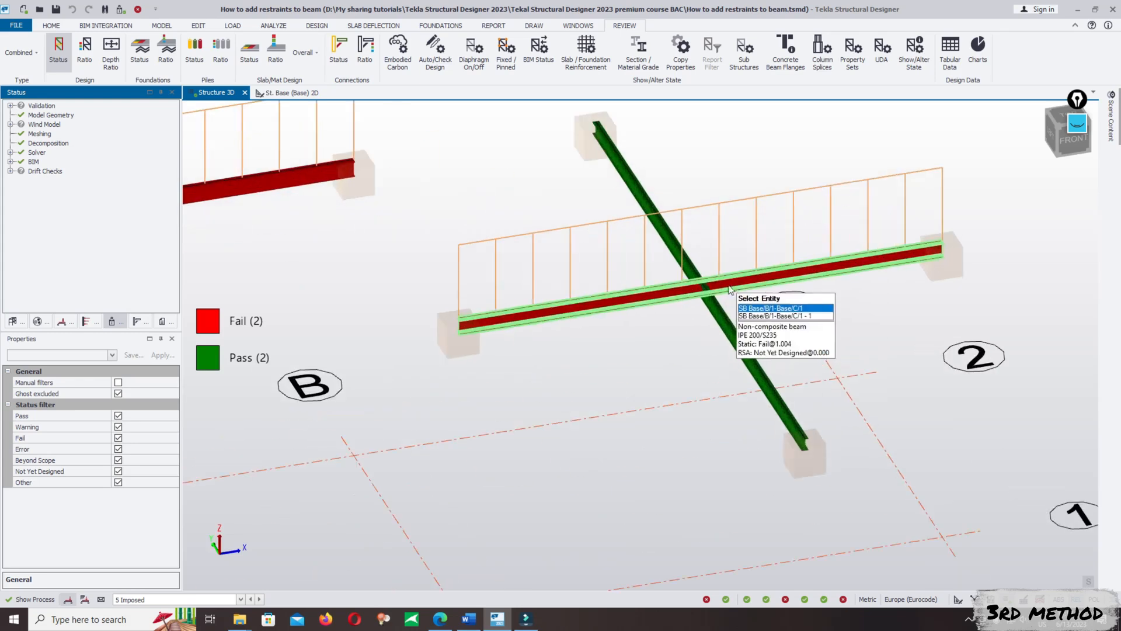
scroll(737, 292, "down", 4)
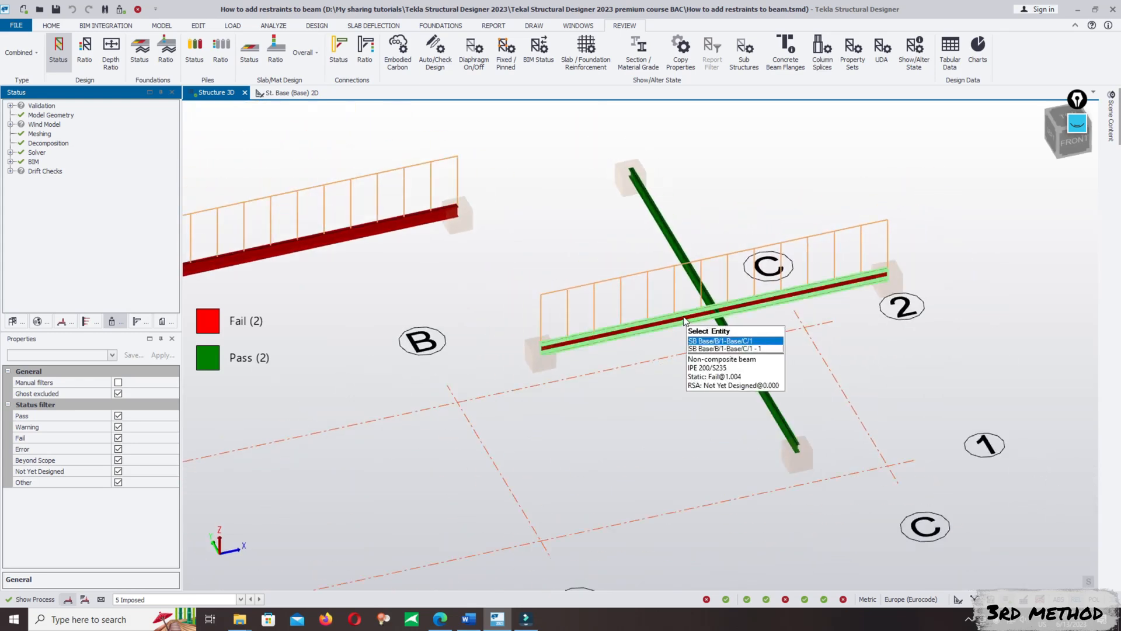
scroll(709, 318, "down", 3)
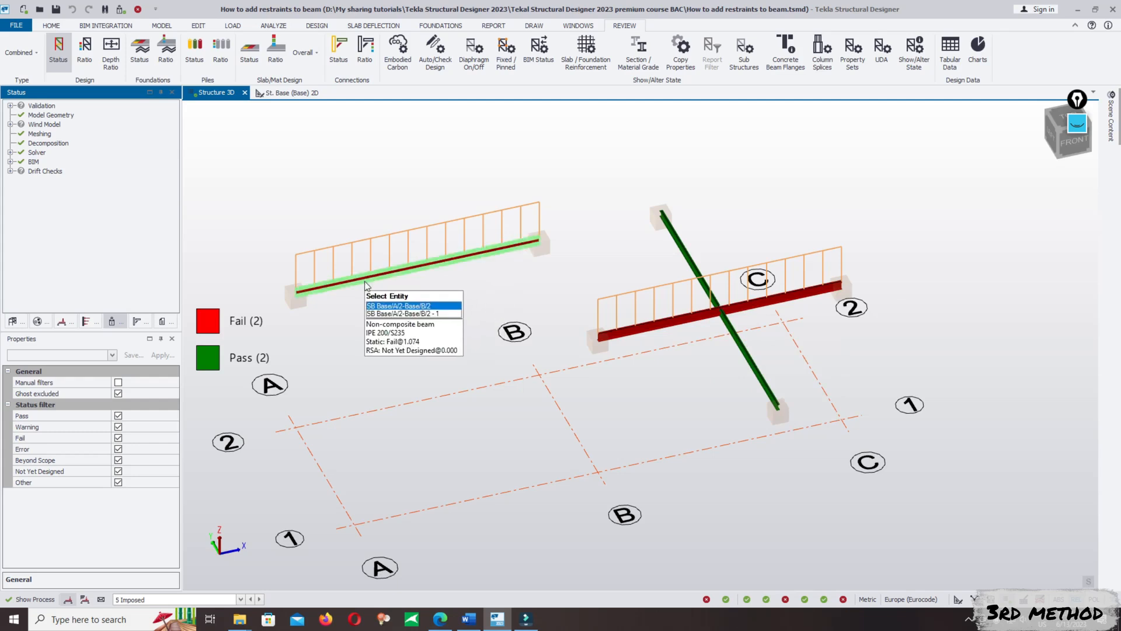
left_click(682, 330)
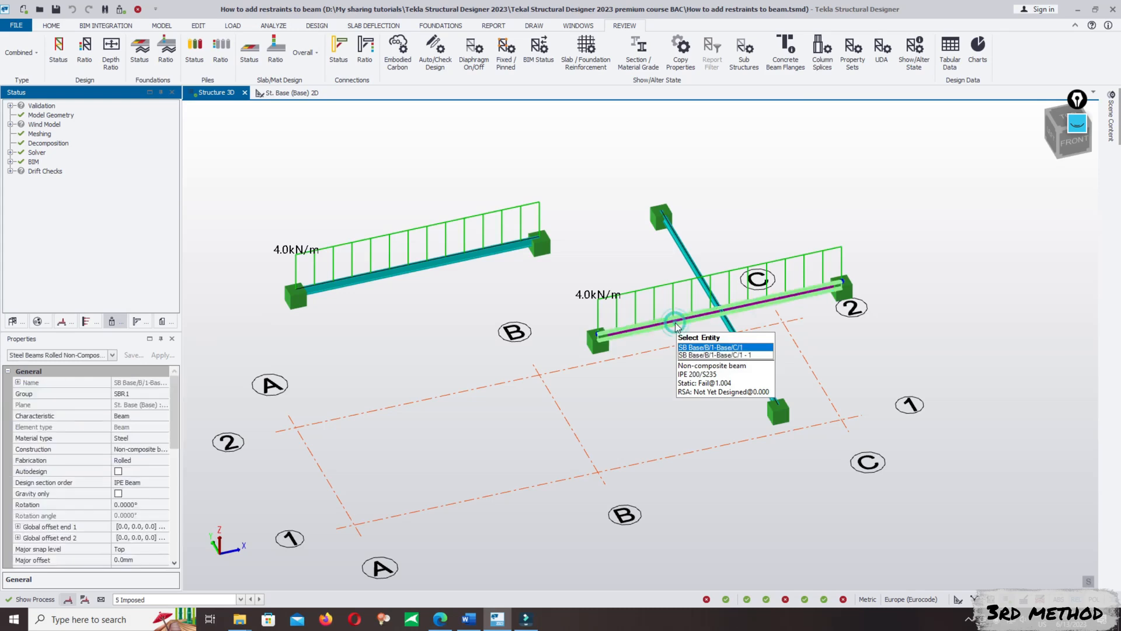
right_click(678, 330)
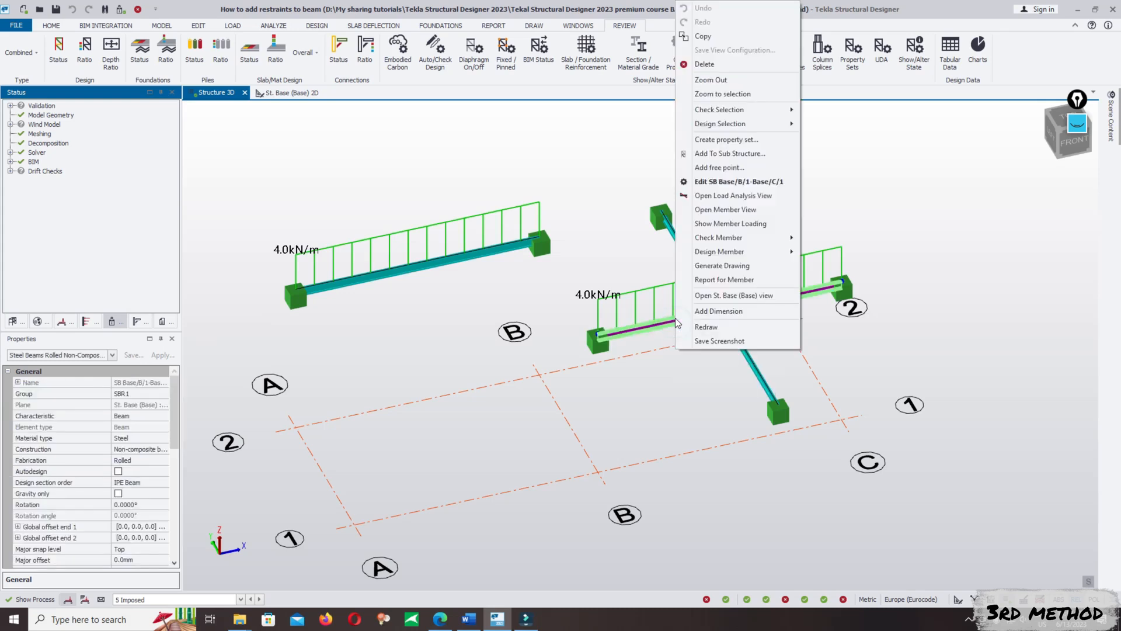
left_click(728, 184)
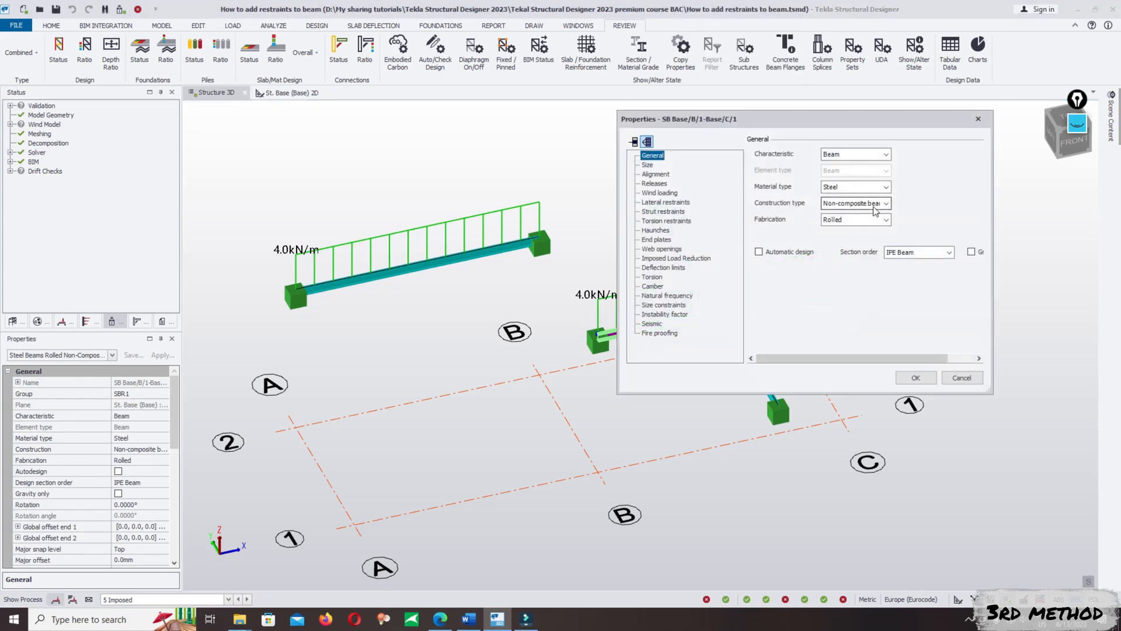
left_click_drag(923, 119, 700, 136)
left_click(757, 138)
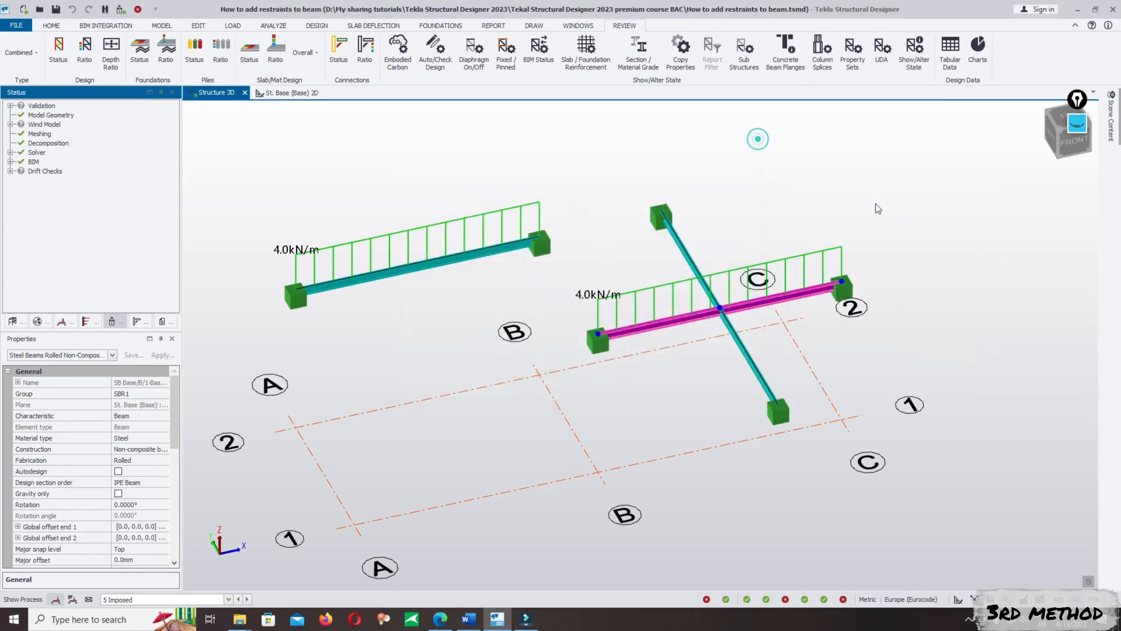
key("Escape")
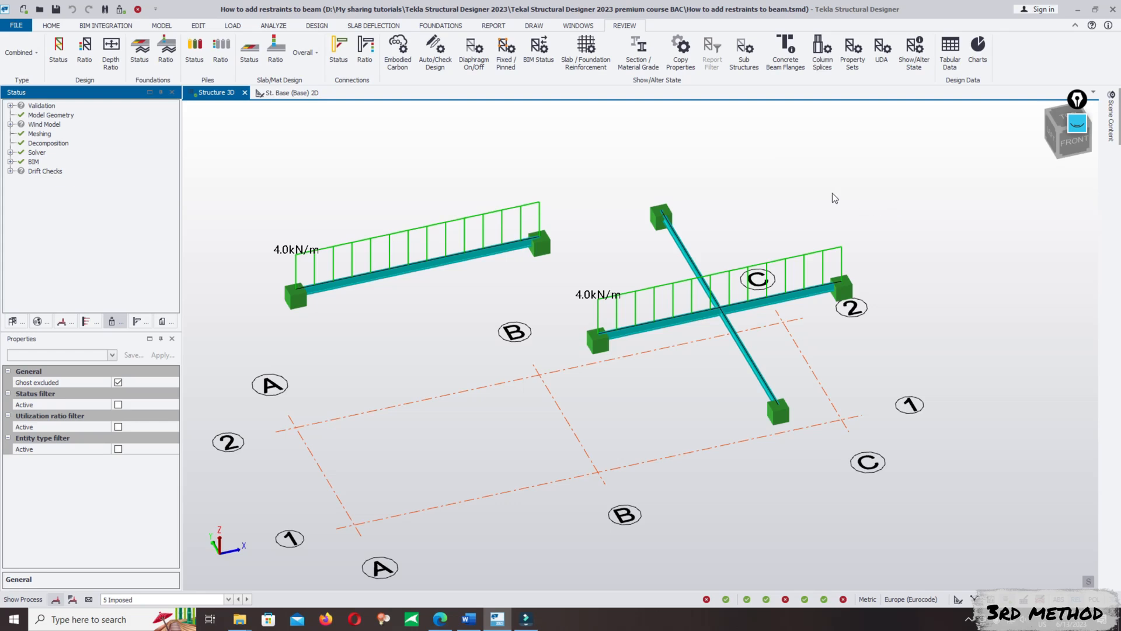
Inspect the junction where the crossing beam meets the loaded beam between grids B and C
scroll(797, 230, "down", 2)
mouse_move(775, 282)
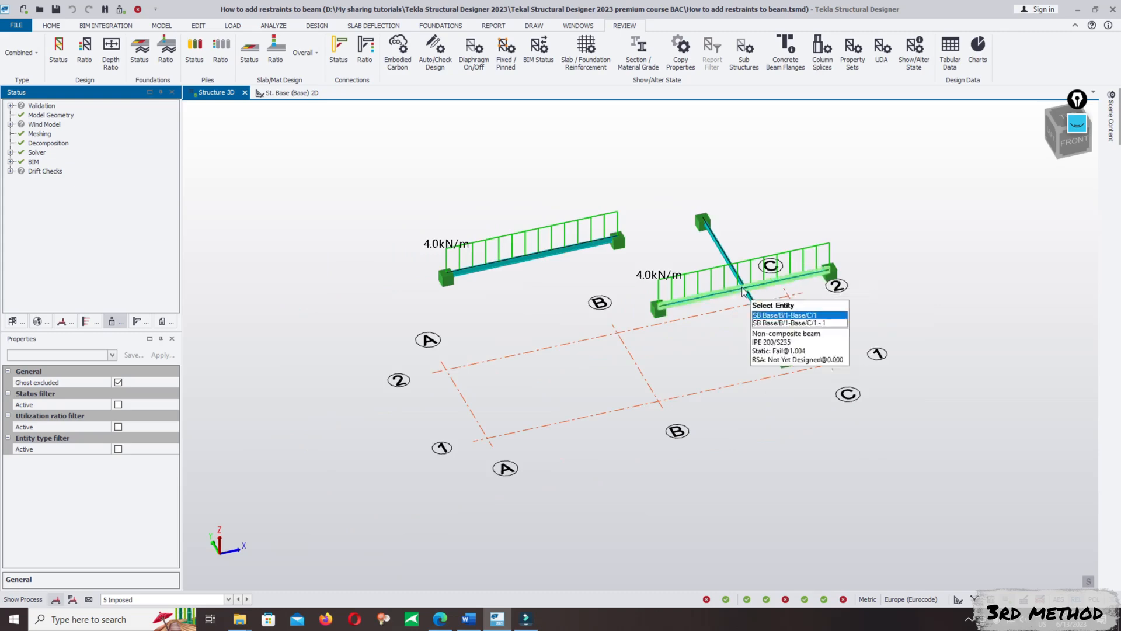
scroll(775, 282, "up", 3)
scroll(762, 314, "down", 2)
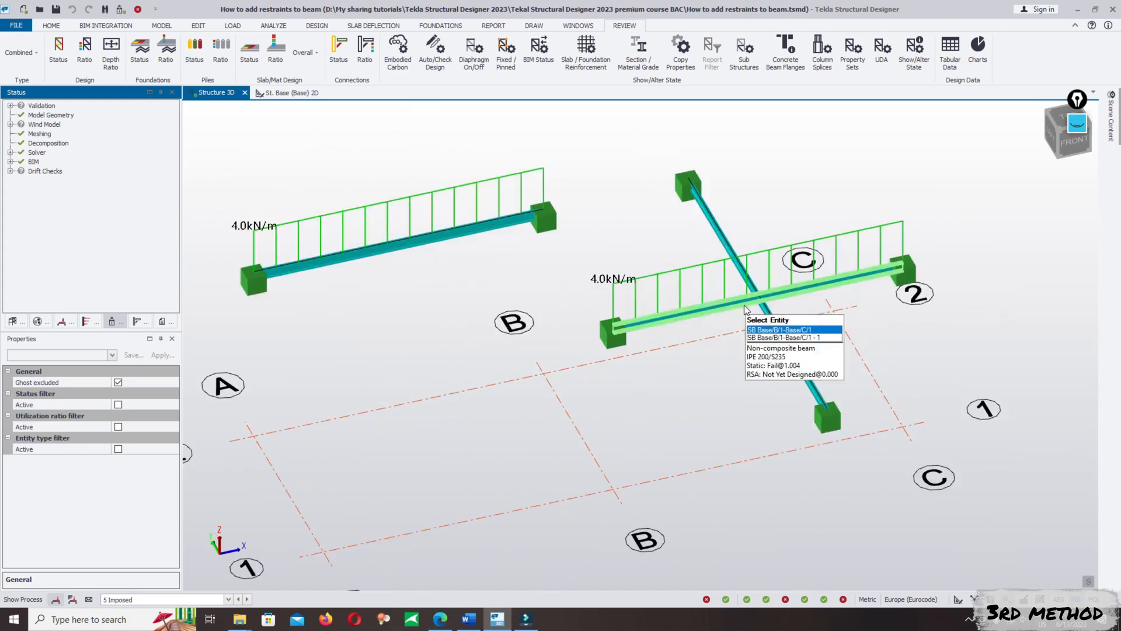
scroll(762, 316, "up", 2)
scroll(802, 361, "down", 2)
mouse_move(801, 361)
scroll(734, 340, "up", 1)
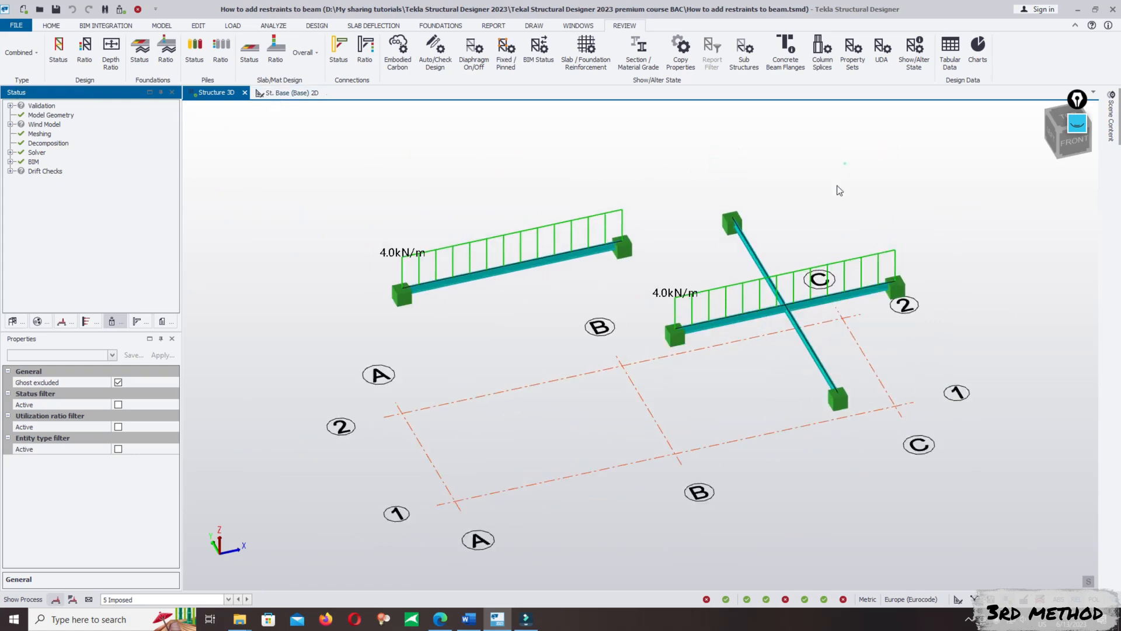
middle_click_drag(888, 204, 813, 202)
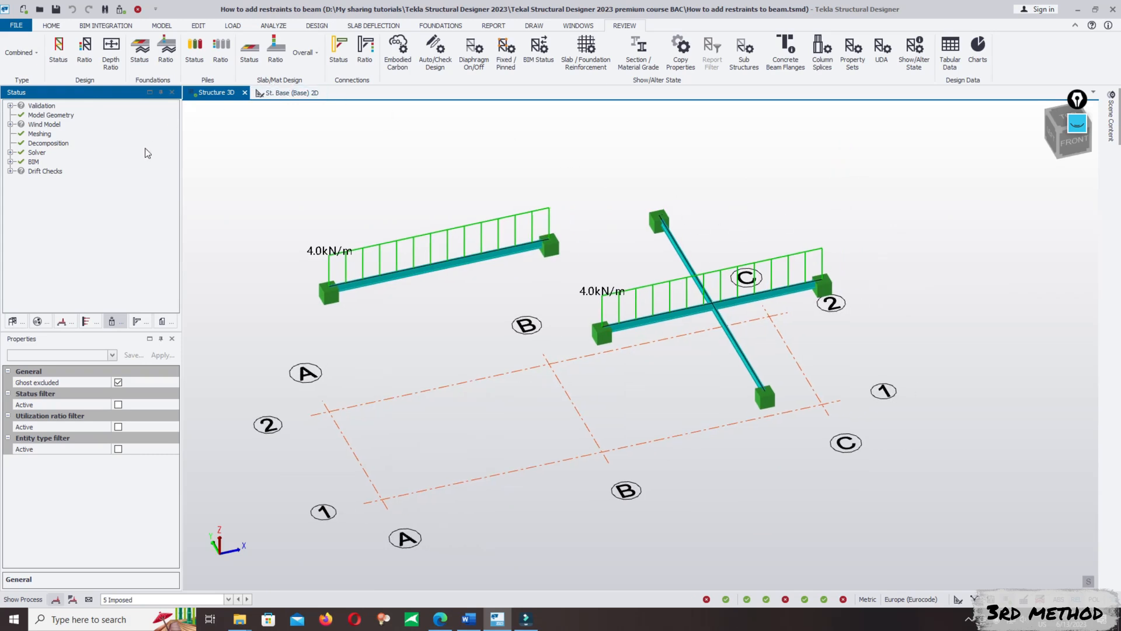
Return to the structural display and open the 2D plan of level St. Base (Base), showing all its beams
left_click(956, 598)
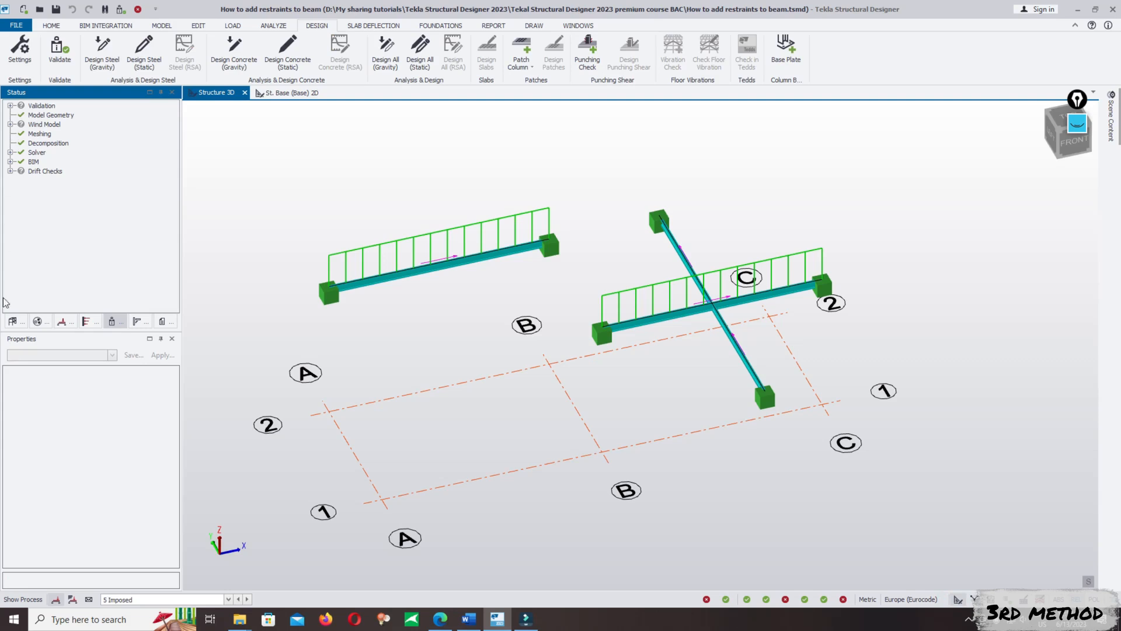
left_click(12, 322)
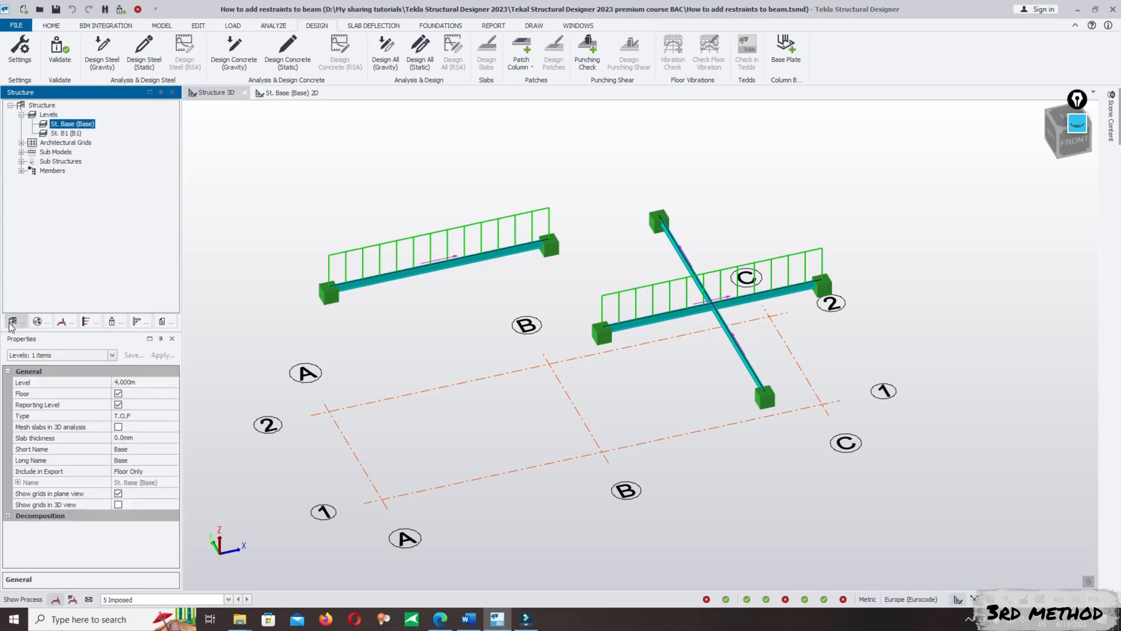
double_click(75, 124)
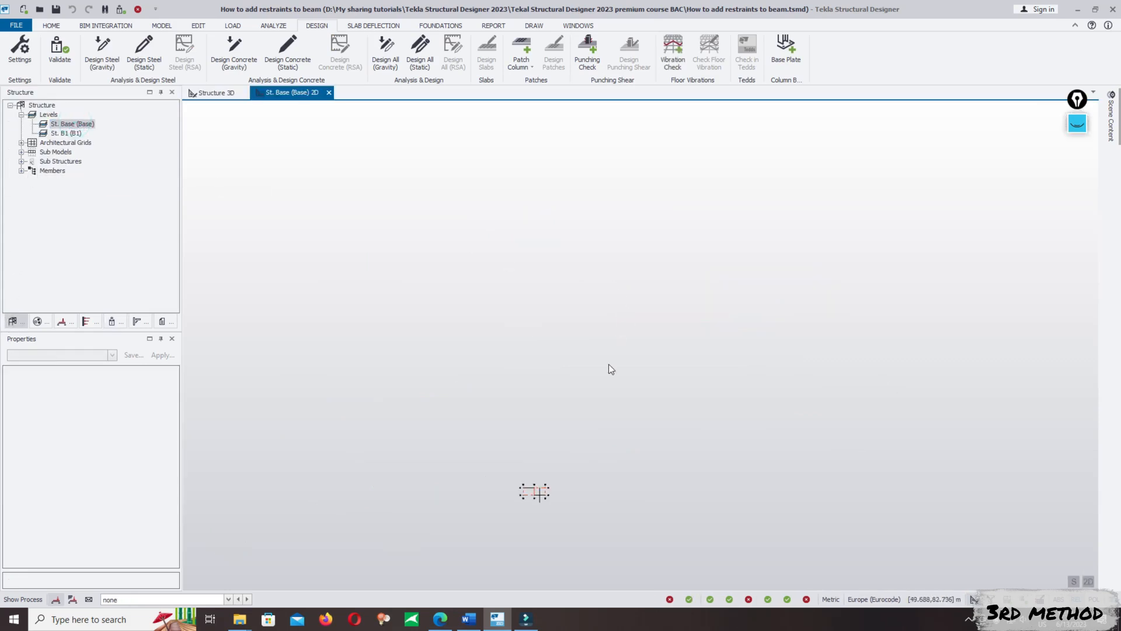
scroll(539, 509, "up", 10)
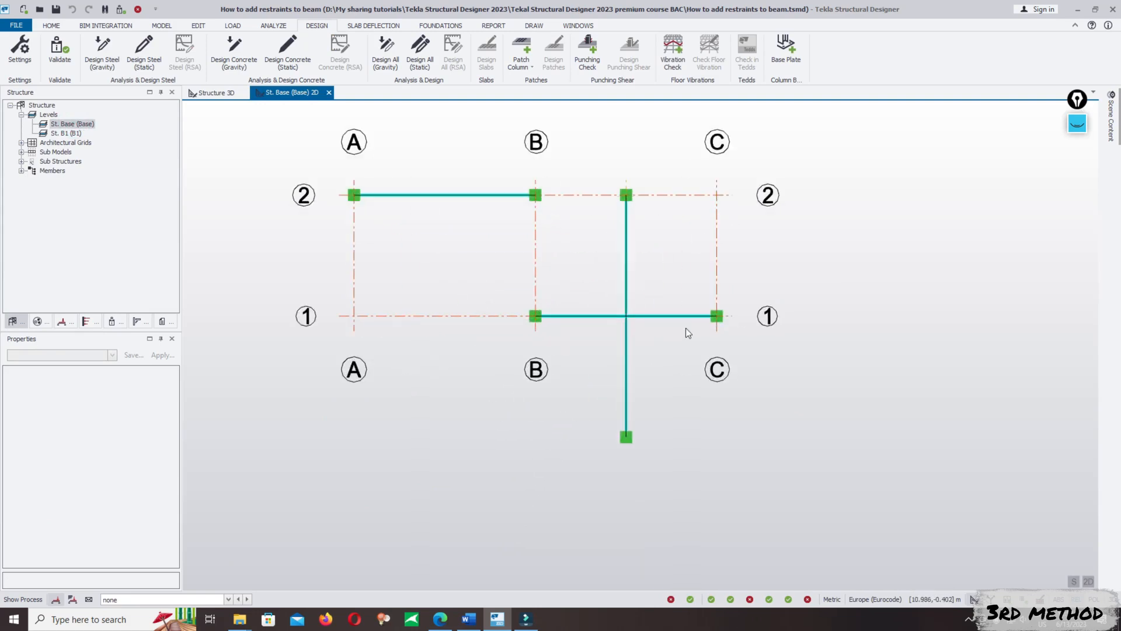
scroll(695, 228, "up", 1)
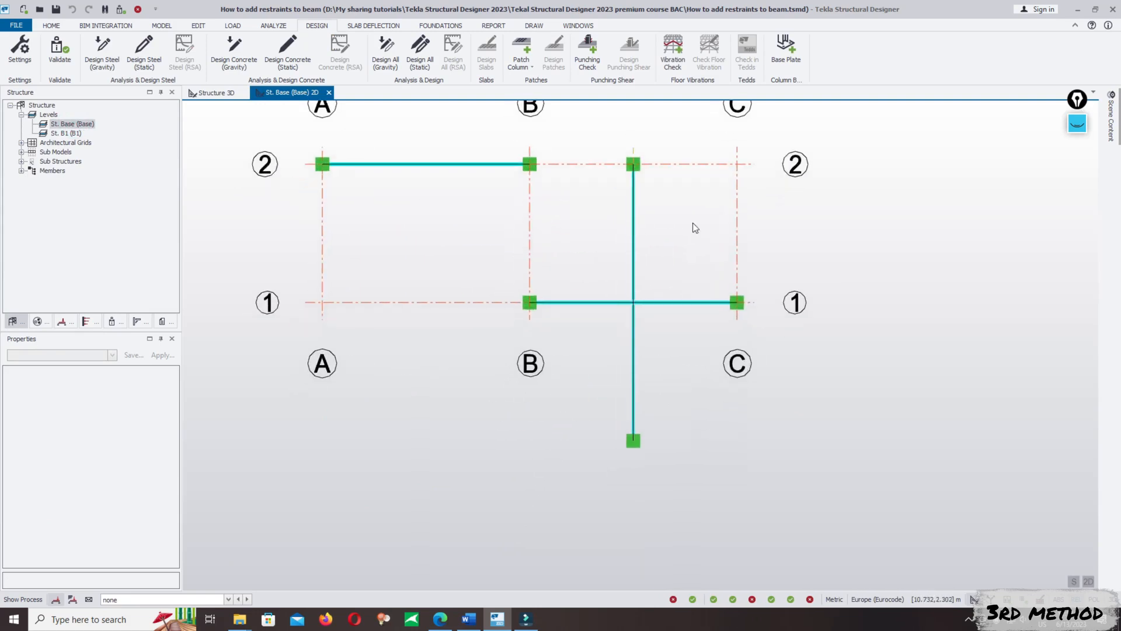
scroll(695, 228, "up", 2)
scroll(649, 200, "down", 2)
middle_click_drag(601, 369, 744, 433)
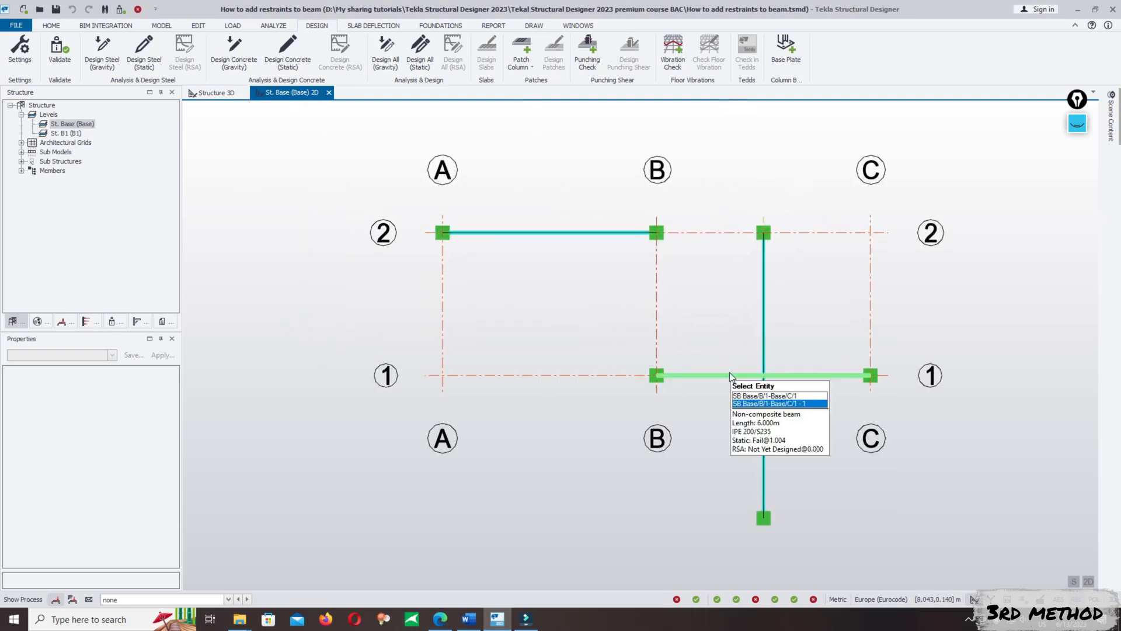
Move the crossing beam with its end supports to 4.500 m along the B–C beam, using their intersection as the reference node
middle_click_drag(787, 361, 760, 343)
left_click_drag(760, 202, 748, 265)
left_click(747, 278)
left_click_drag(713, 181, 792, 301)
left_click(780, 448)
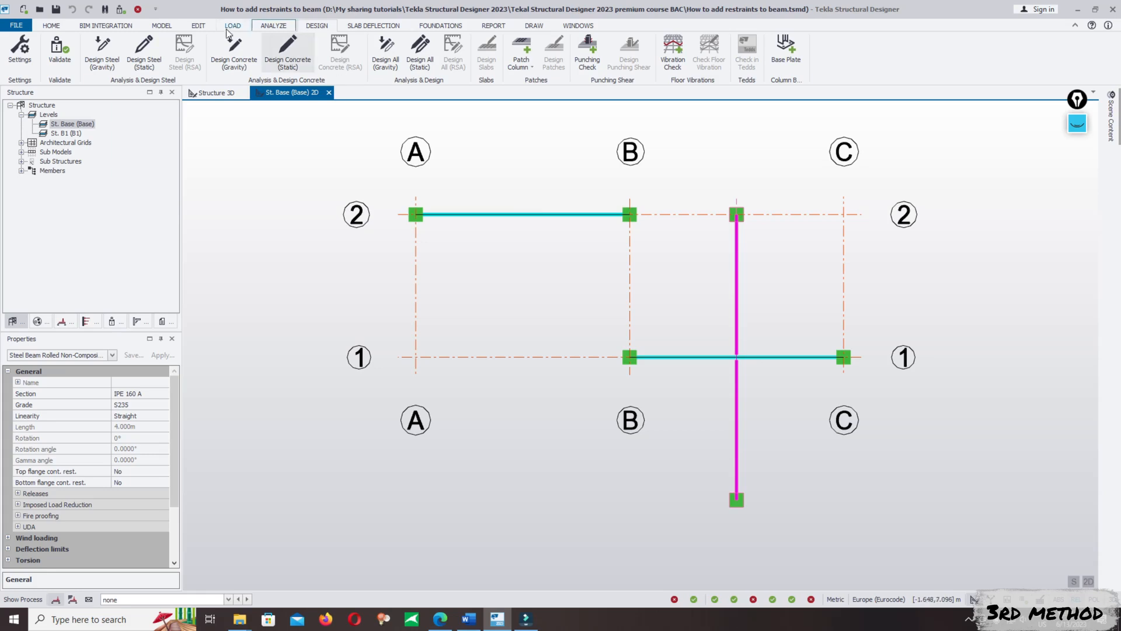
left_click(202, 27)
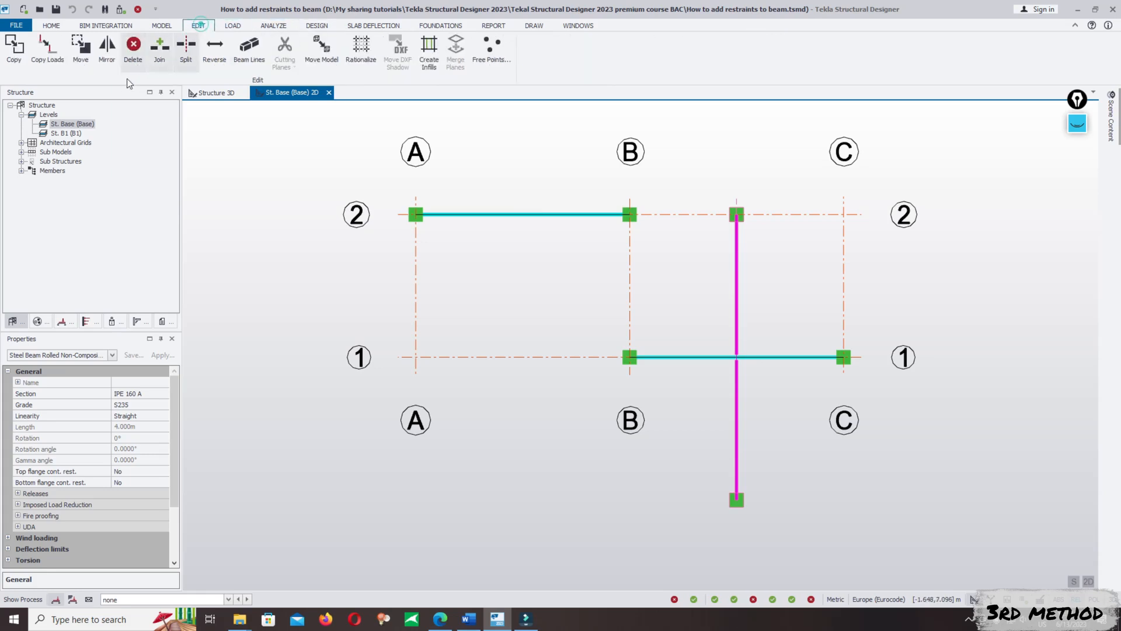
left_click(90, 64)
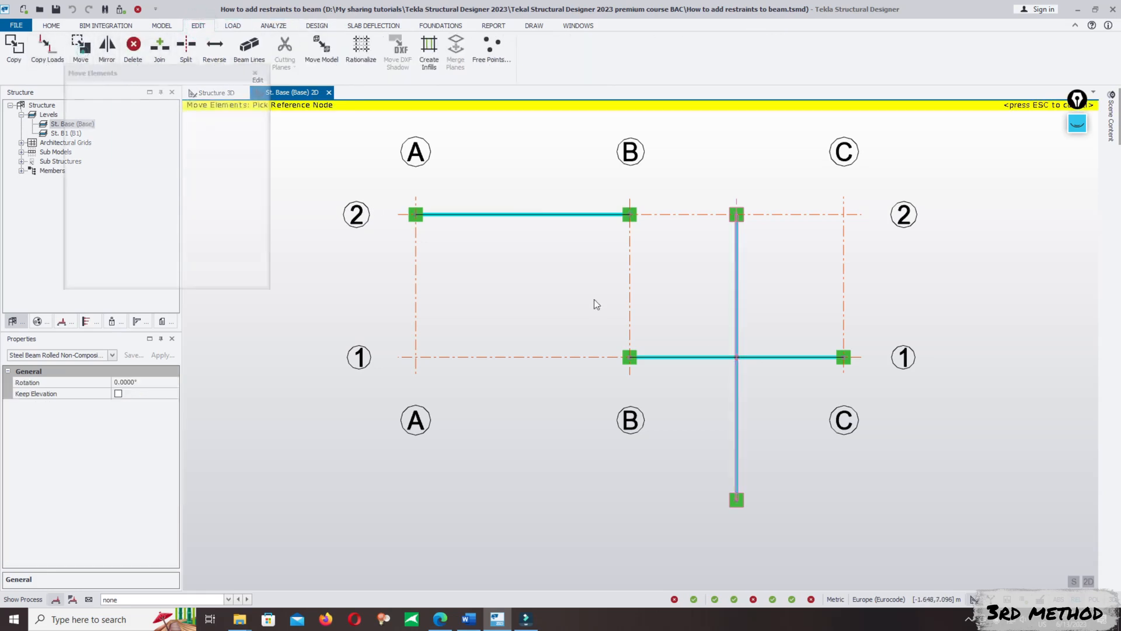
left_click(737, 357)
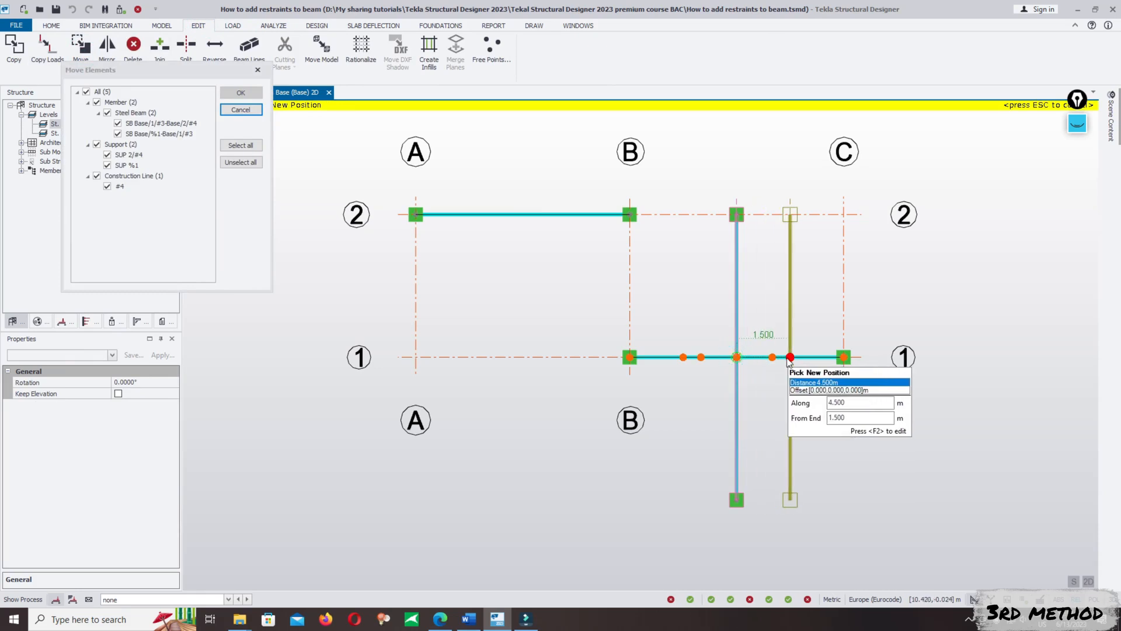
left_click(789, 358)
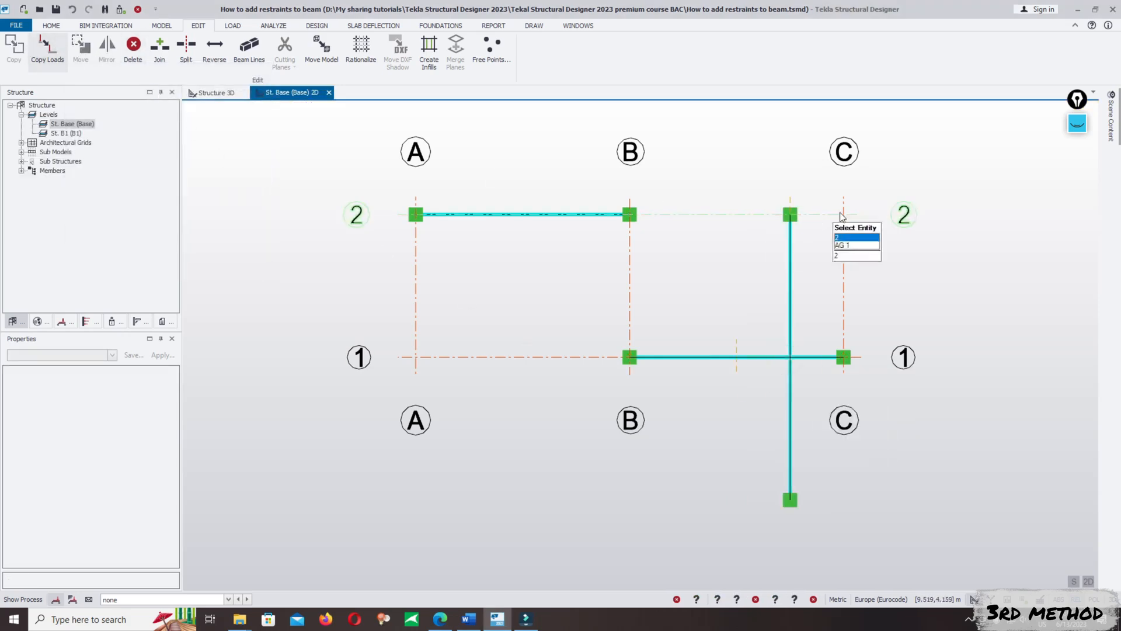
Copy the crossing beam with its supports and construction line to 2.000 m along the B–C beam
left_click_drag(770, 201, 826, 524)
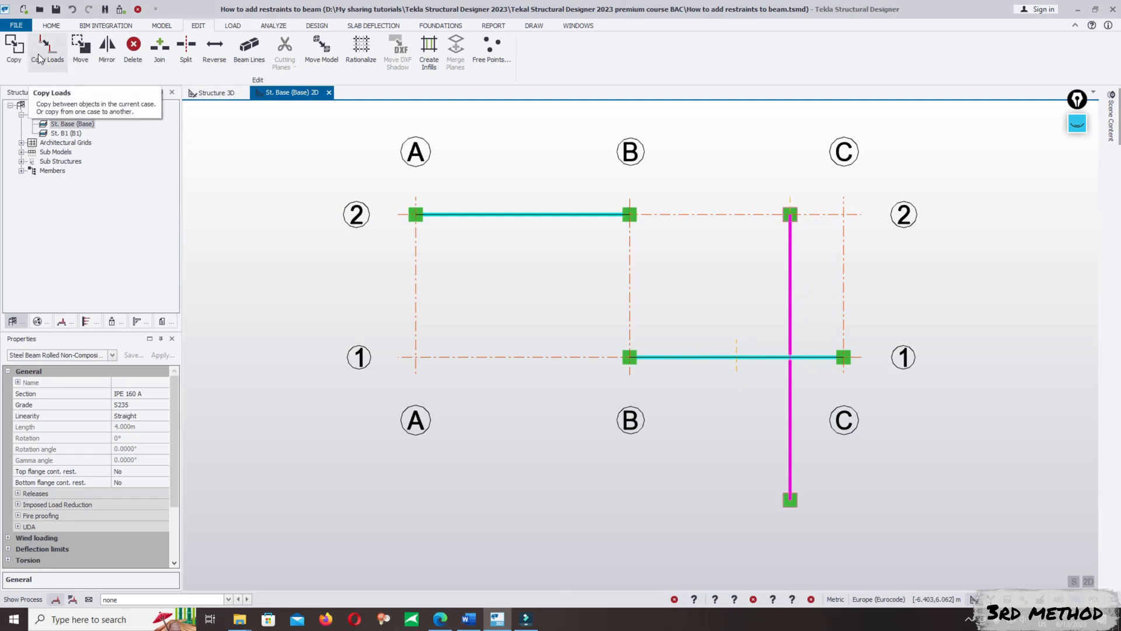
left_click(14, 47)
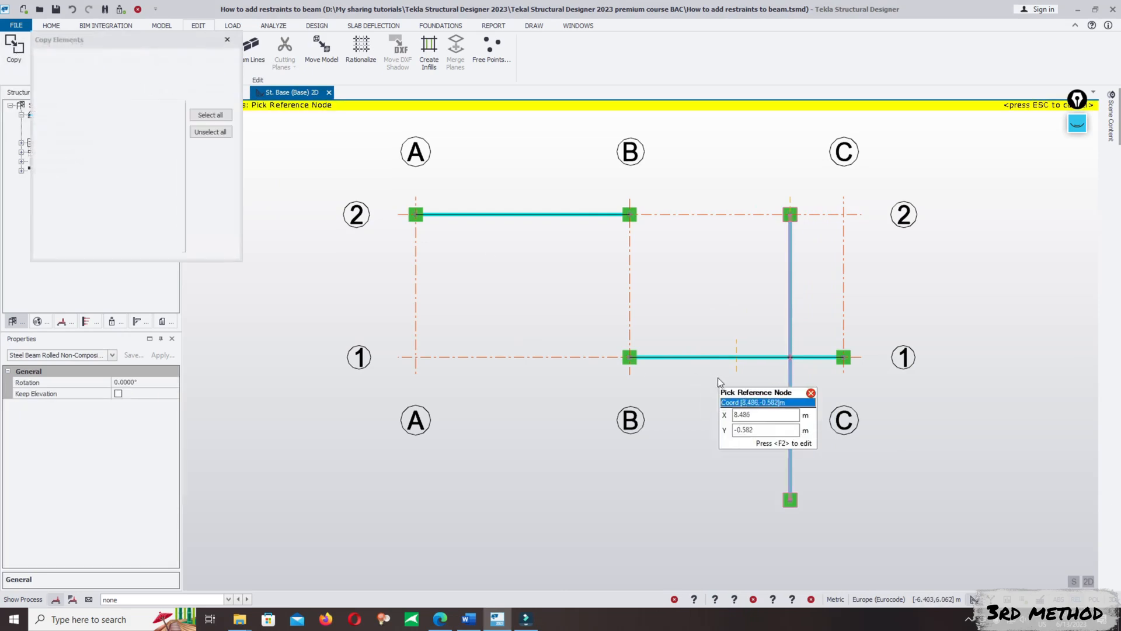
left_click(775, 360)
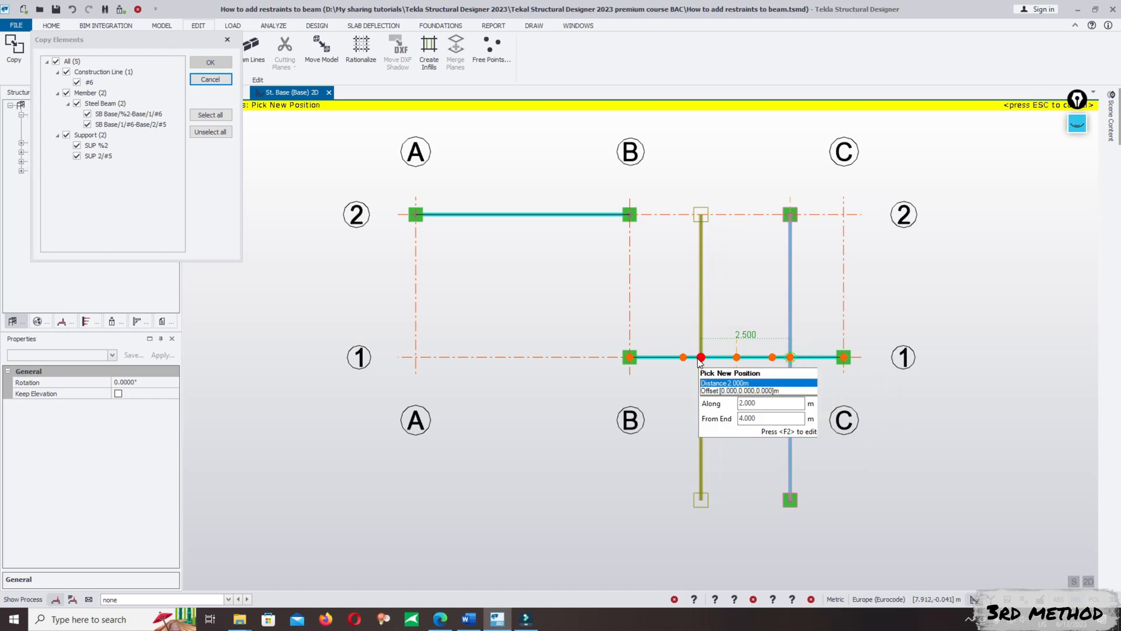
left_click(777, 431)
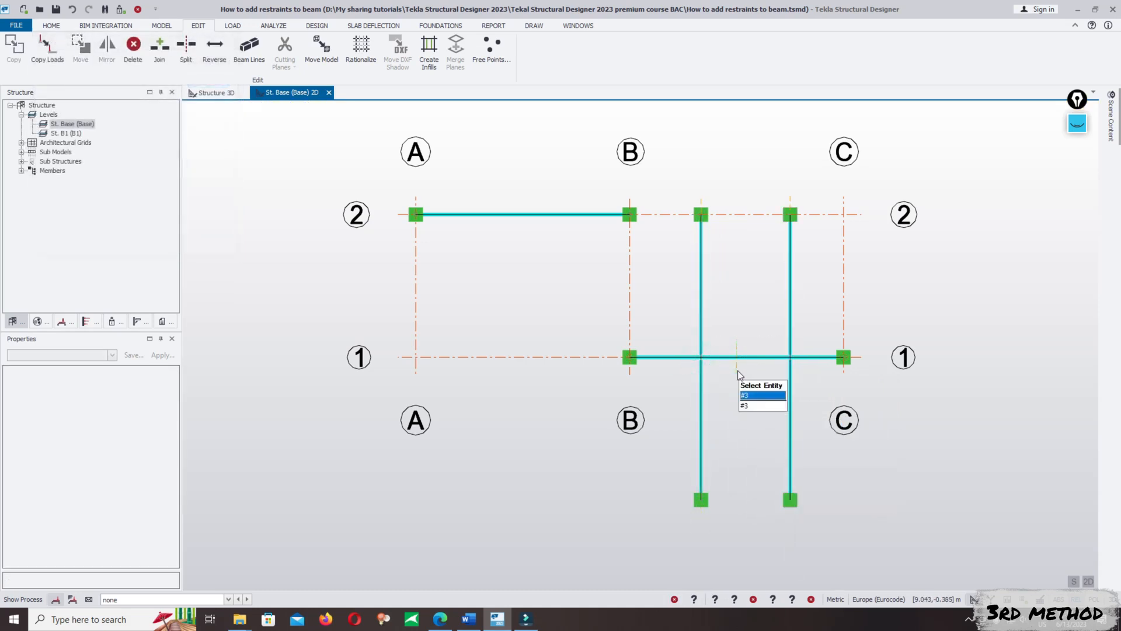
Delete the leftover construction line at midspan of the B–C beam and check both crossing beams in the 3D structure view
left_click(738, 371)
right_click(745, 377)
left_click(767, 434)
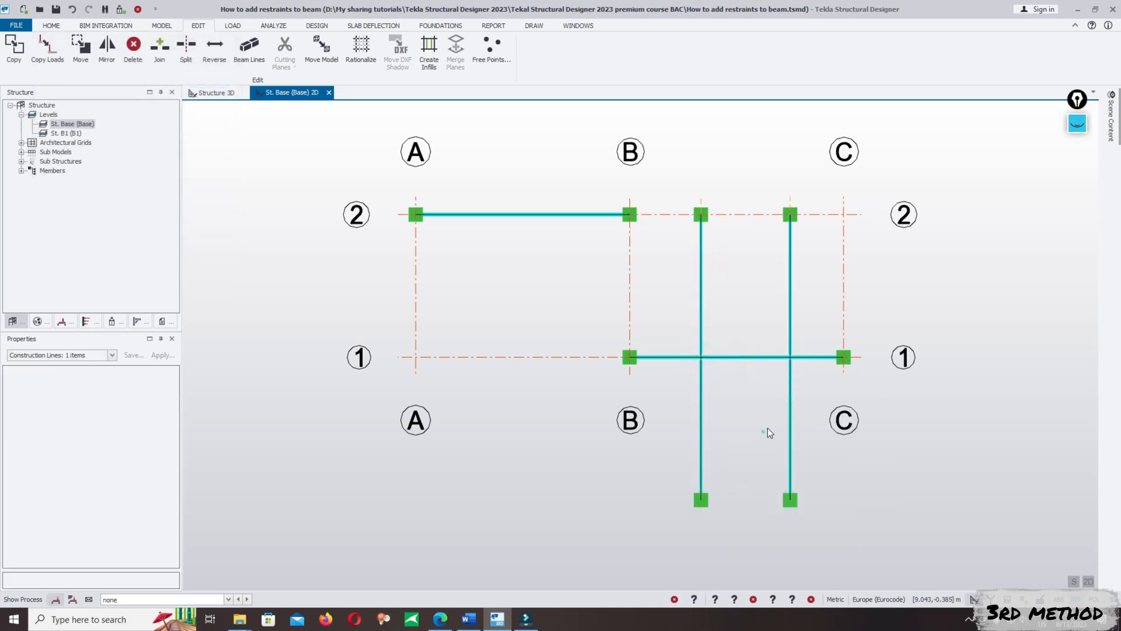
scroll(685, 503, "down", 5)
left_click(213, 93)
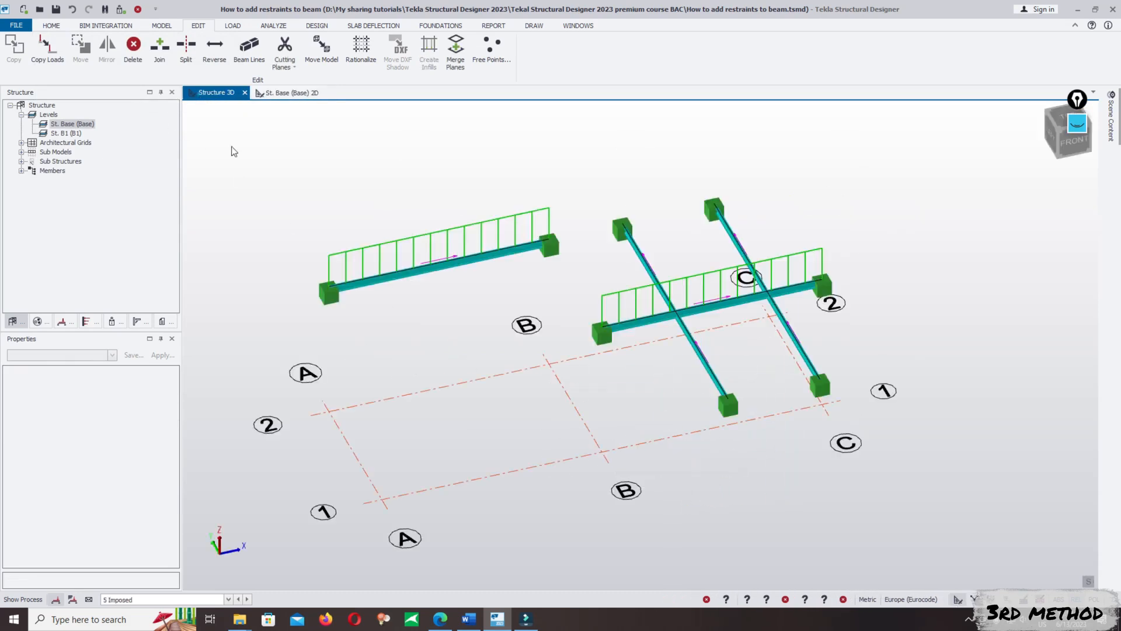
scroll(706, 384, "up", 5)
right_click_drag(611, 330, 716, 463)
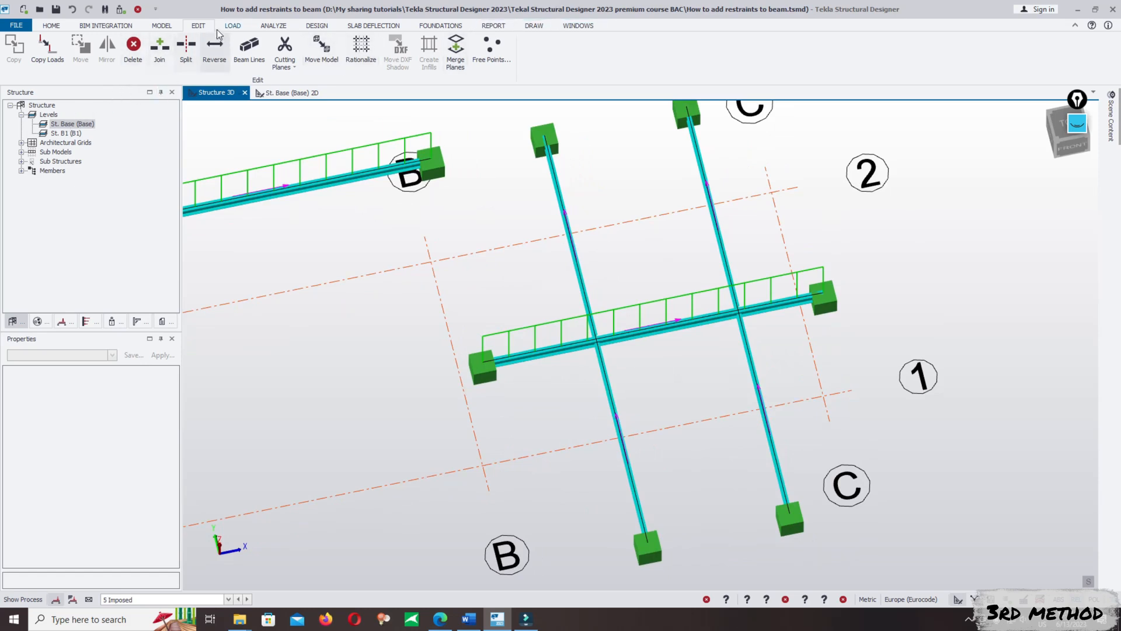
On the St. Base (Base) plan, dimension the distance along the B–C beam from the grid B support to the nearest crossing beam
double_click(71, 127)
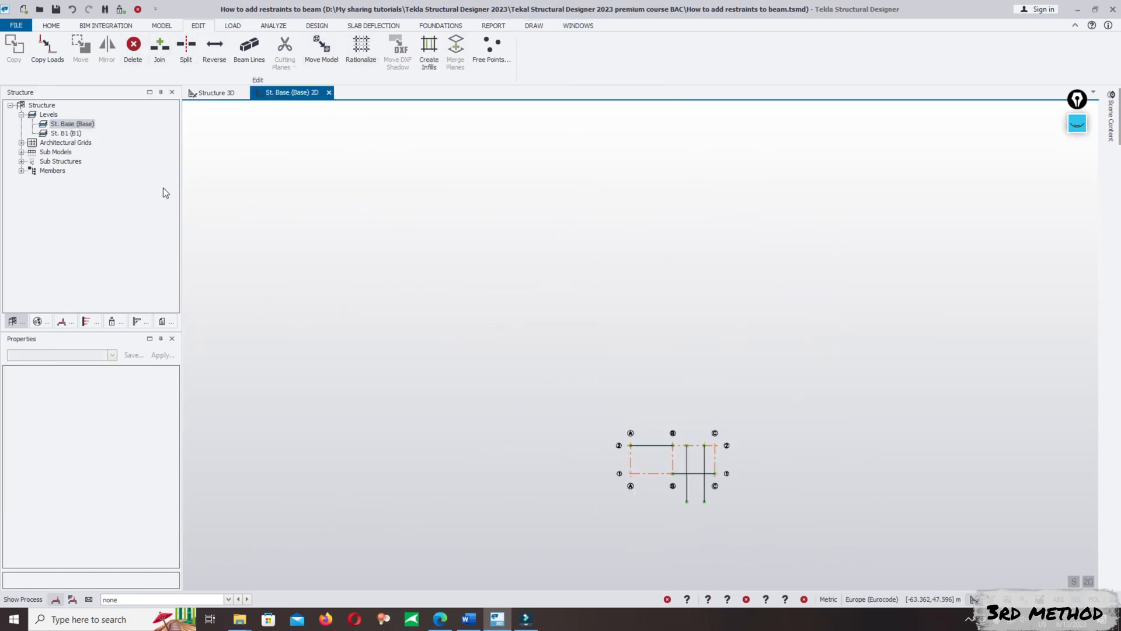
scroll(746, 415, "up", 6)
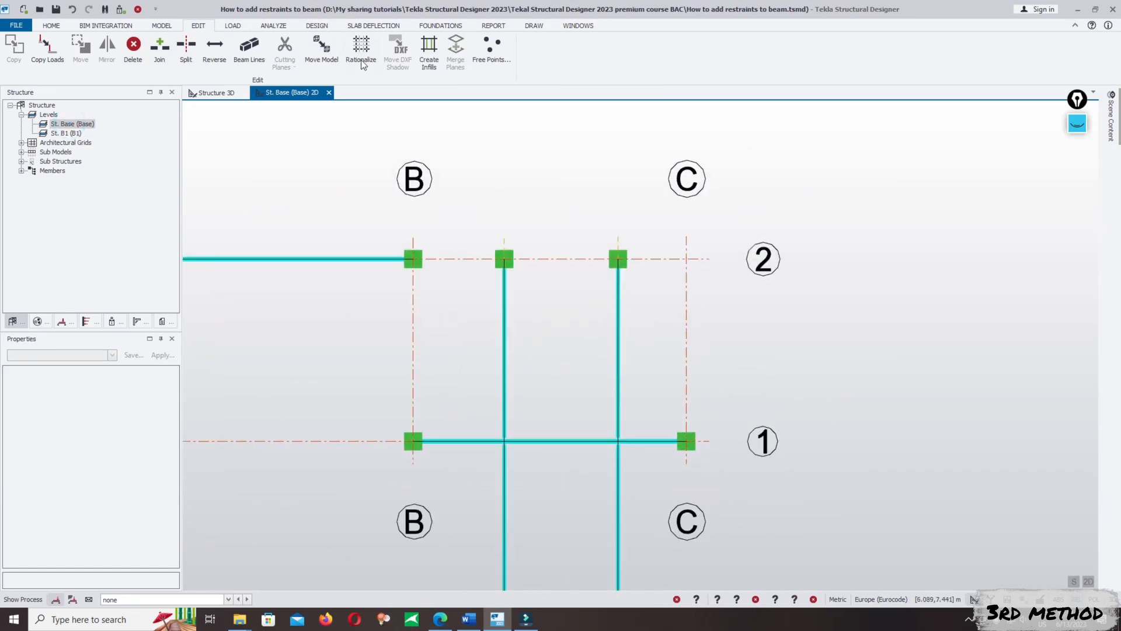
left_click(162, 26)
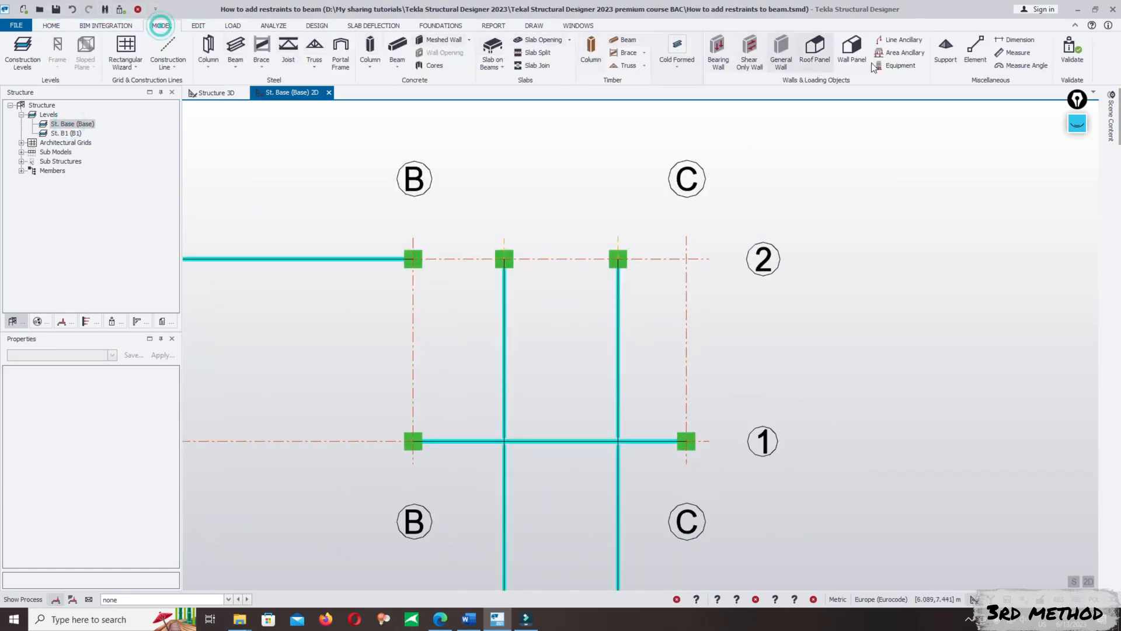
left_click(1005, 39)
left_click(618, 259)
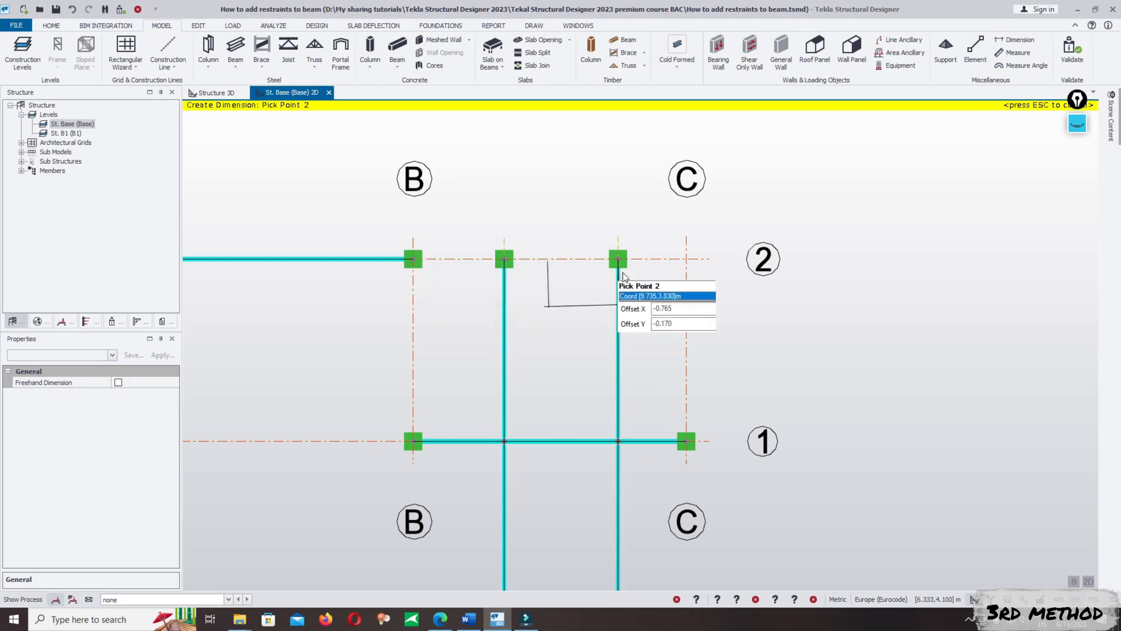
key("Escape")
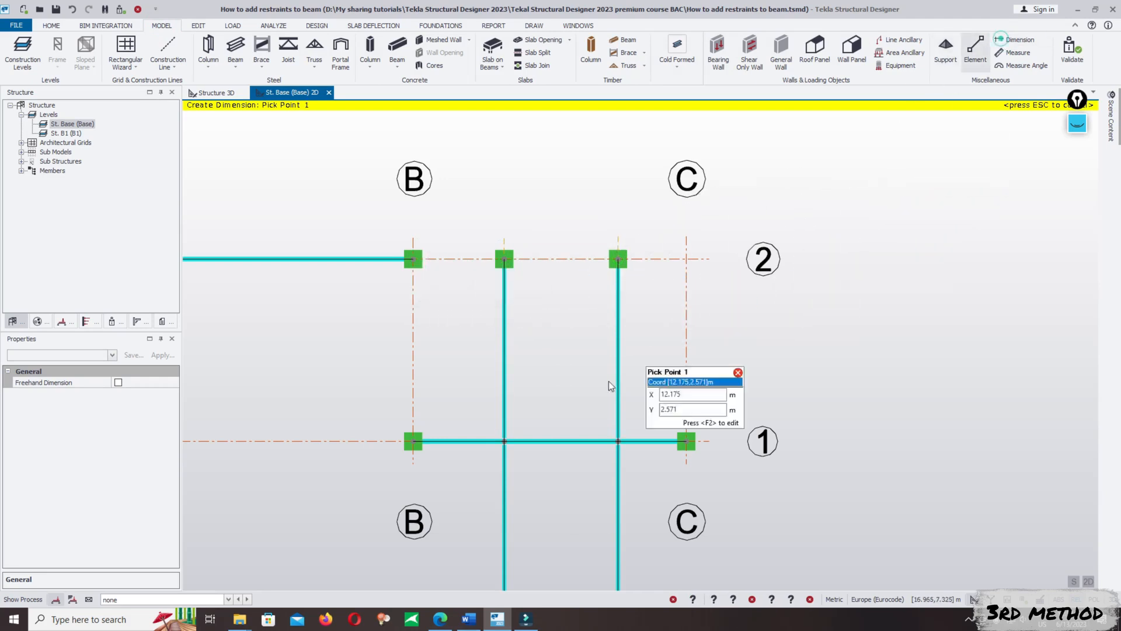
left_click(413, 441)
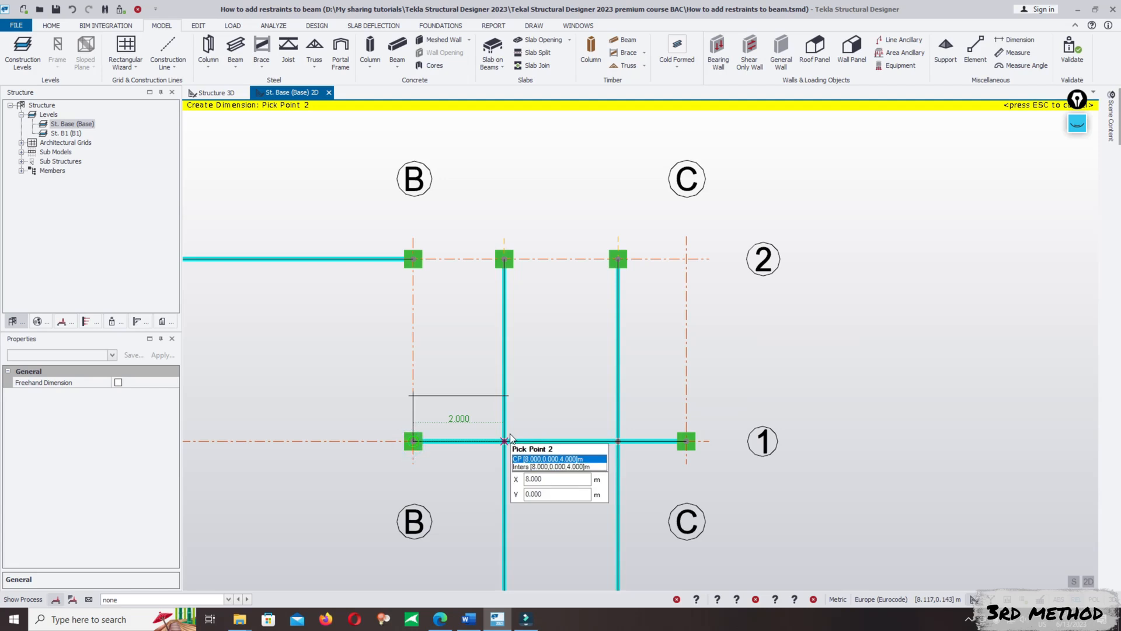
left_click(505, 442)
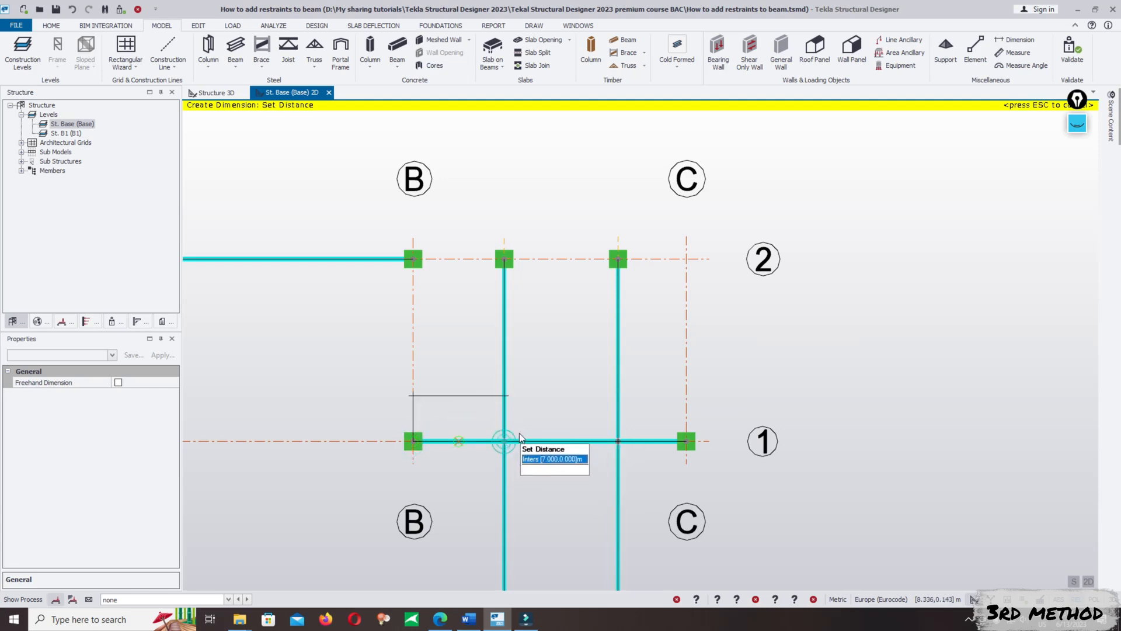
left_click(505, 376)
left_click(504, 439)
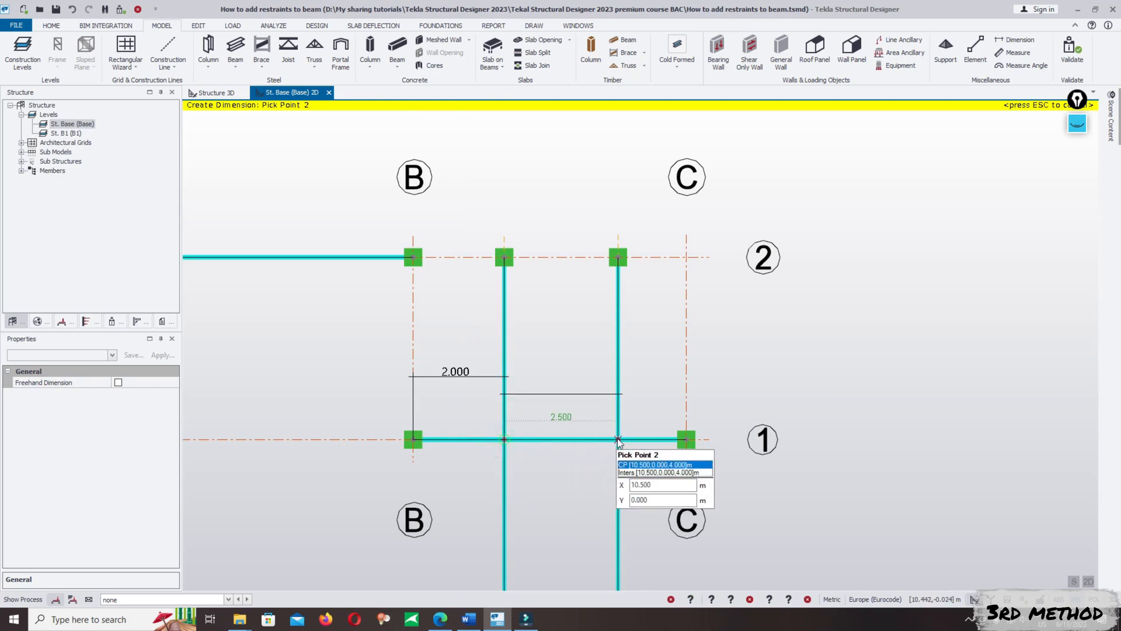
key("Escape")
Move the crossing beam nearest grid C, with its supports and construction lines, to 4.000 m along the B–C beam
scroll(619, 240, "down", 2)
left_click_drag(604, 234, 624, 292)
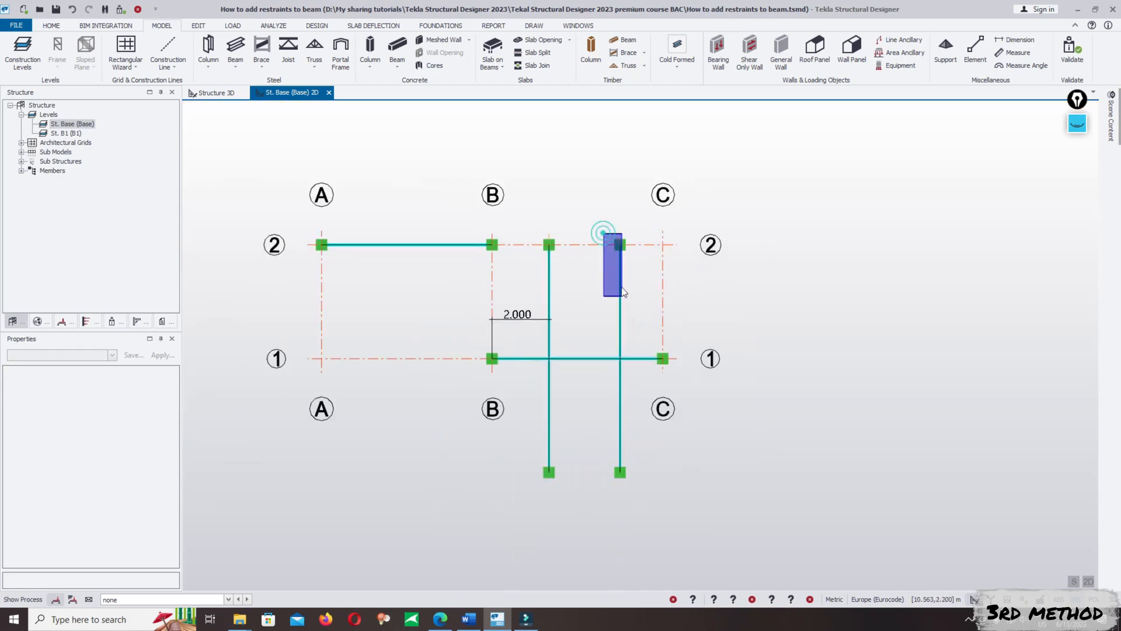
left_click_drag(586, 208, 643, 489)
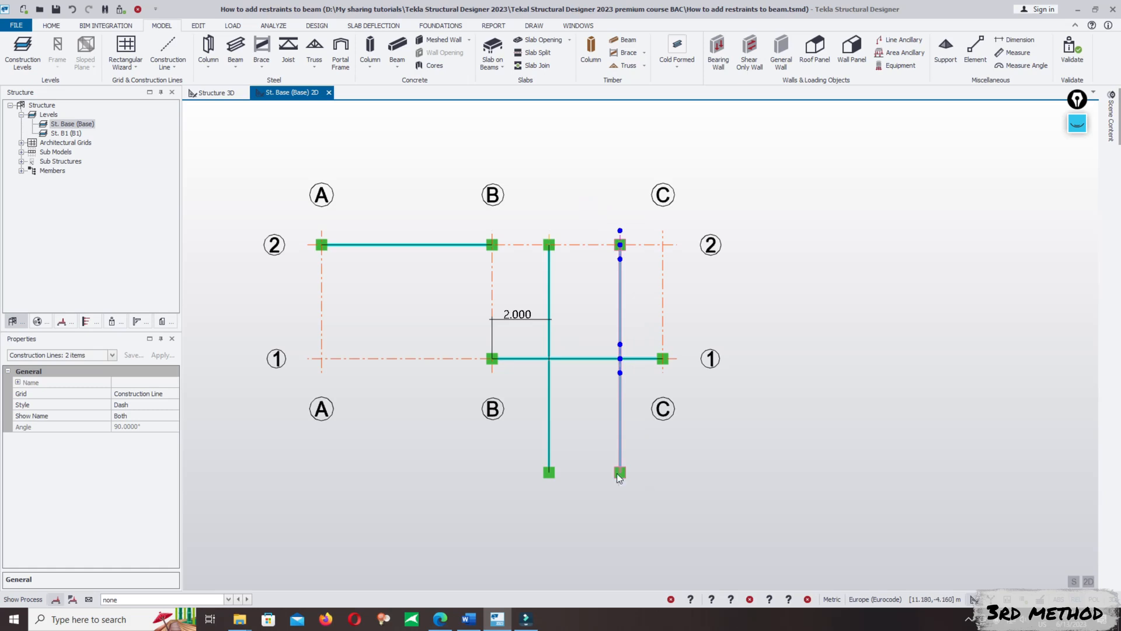
left_click(198, 26)
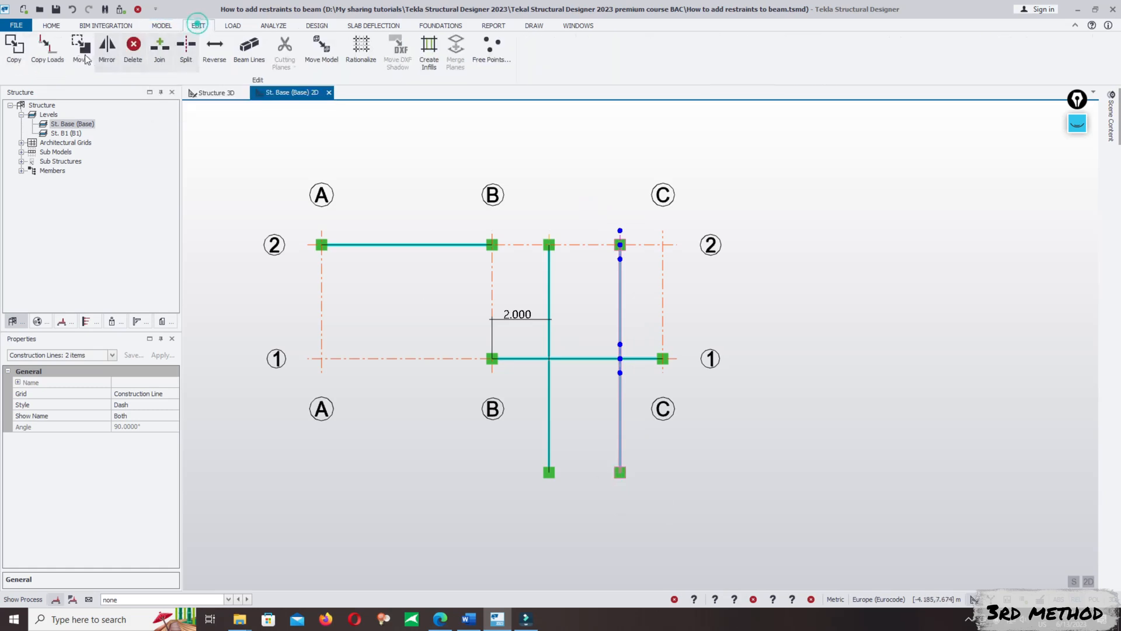
left_click(81, 47)
left_click(621, 359)
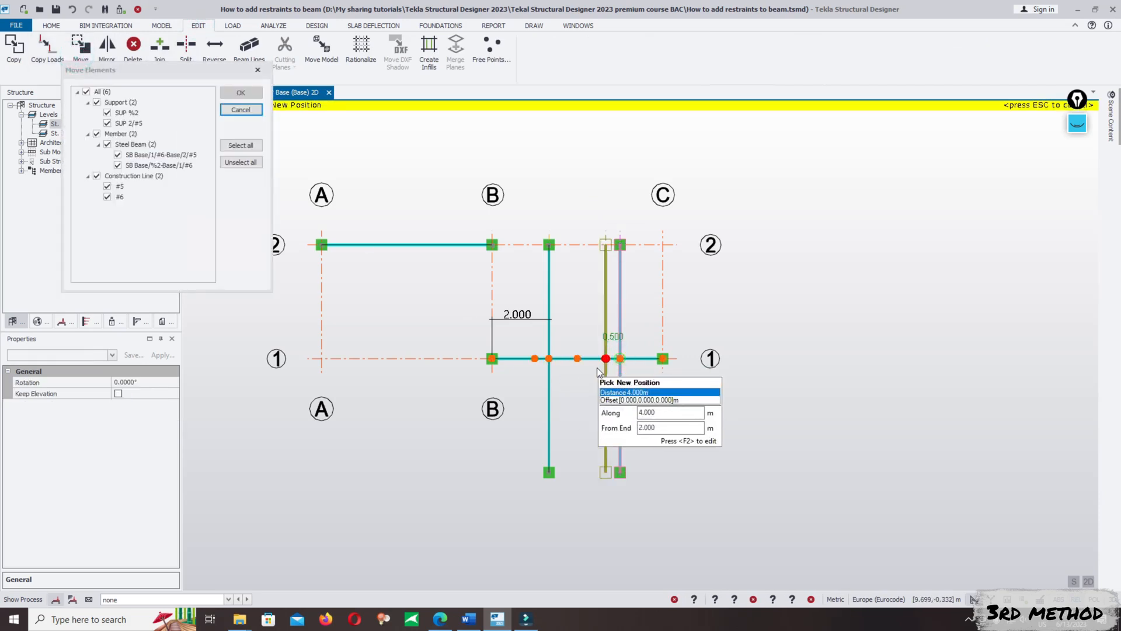
left_click(596, 367)
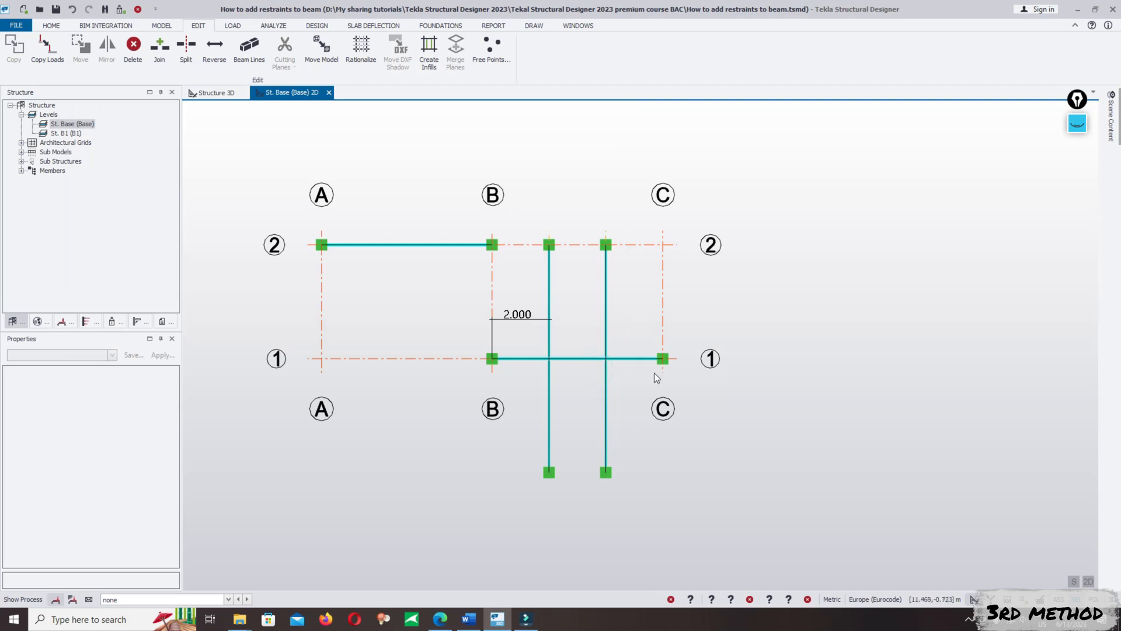
Dimension the distance along the B–C beam from the crossing beam nearest grid C to the grid C support
left_click(162, 26)
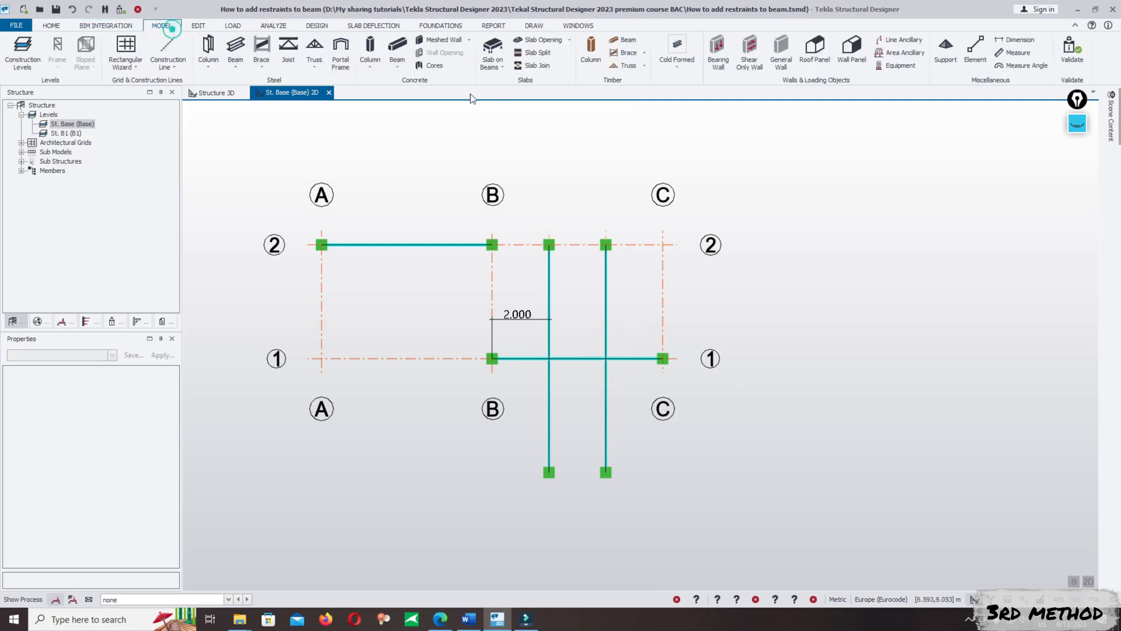
left_click(1016, 39)
left_click(605, 358)
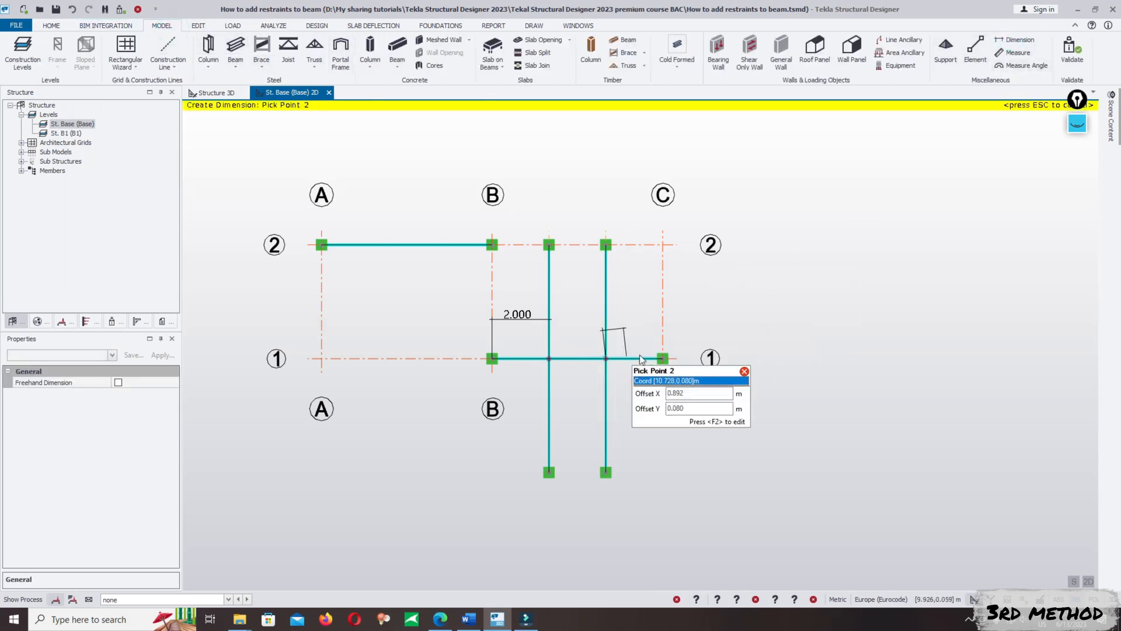
left_click(663, 358)
left_click(588, 319)
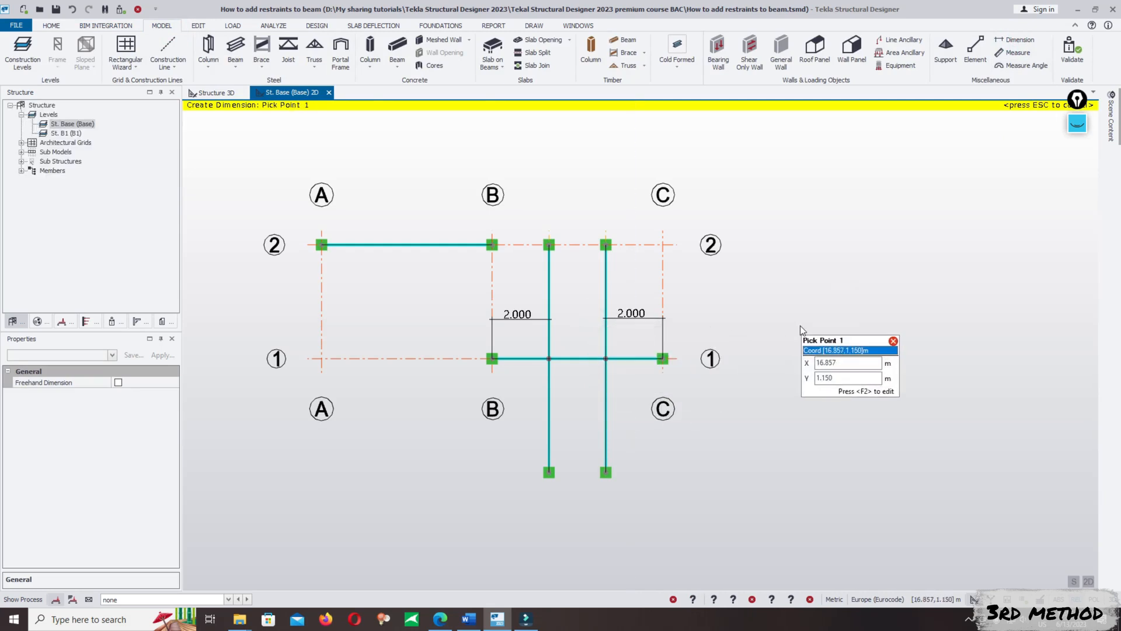
key("Escape")
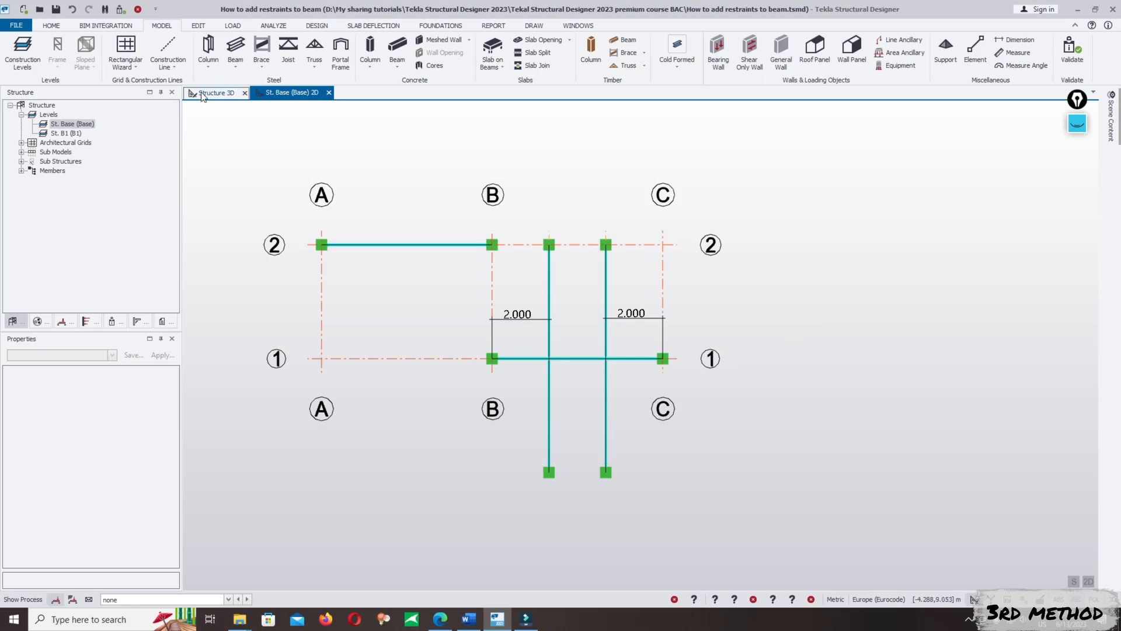
Compare the unrestrained A–B beam with the B–C beam and its two crossing beams in the 3D structure view
left_click(213, 93)
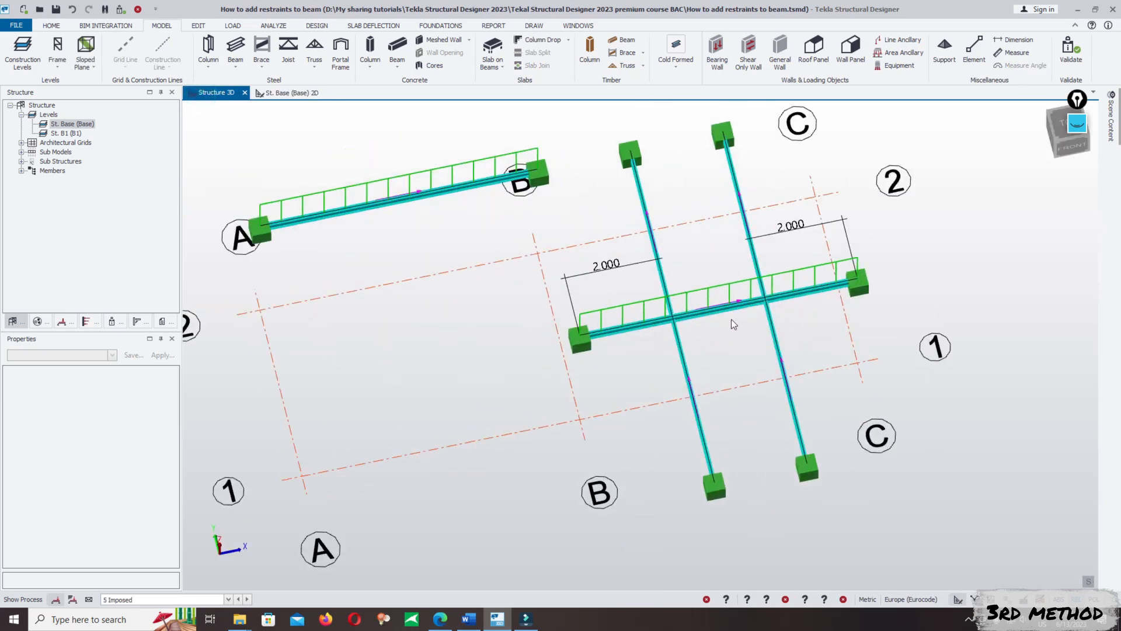
scroll(731, 304, "down", 2)
left_click(475, 221)
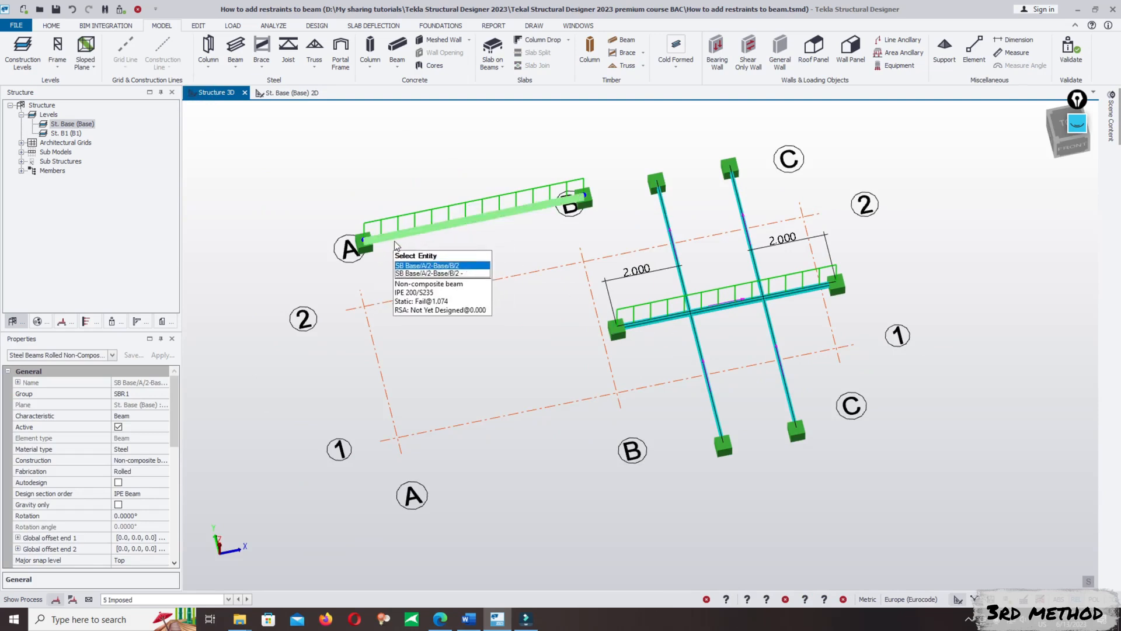
scroll(710, 352, "up", 5)
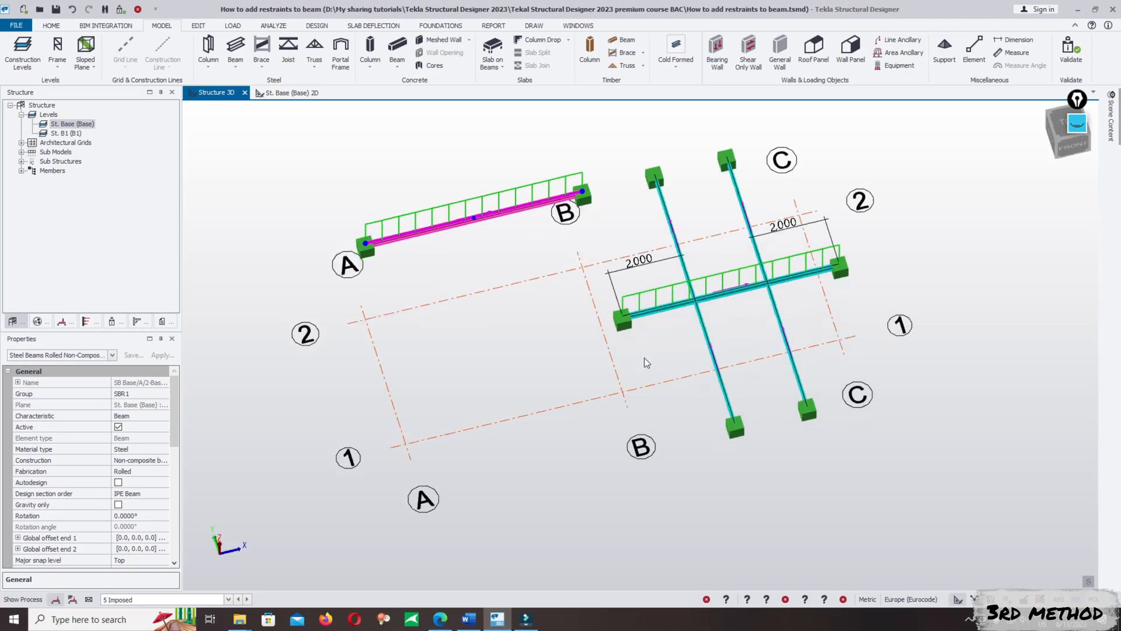
scroll(699, 390, "down", 3)
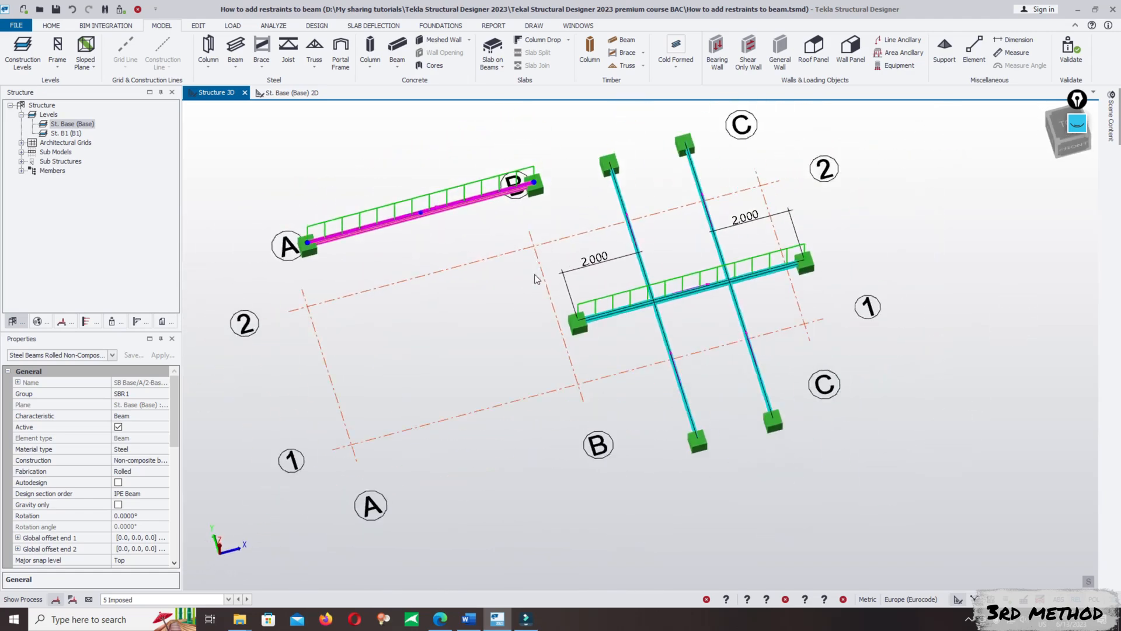
scroll(510, 290, "up", 3)
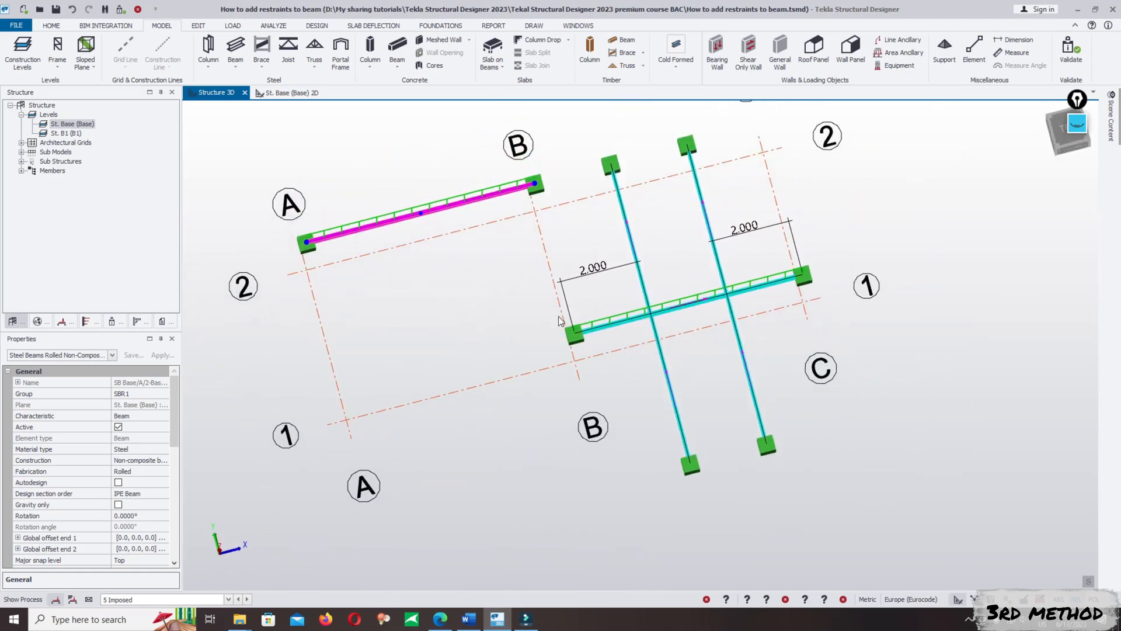
right_click_drag(698, 331, 707, 317)
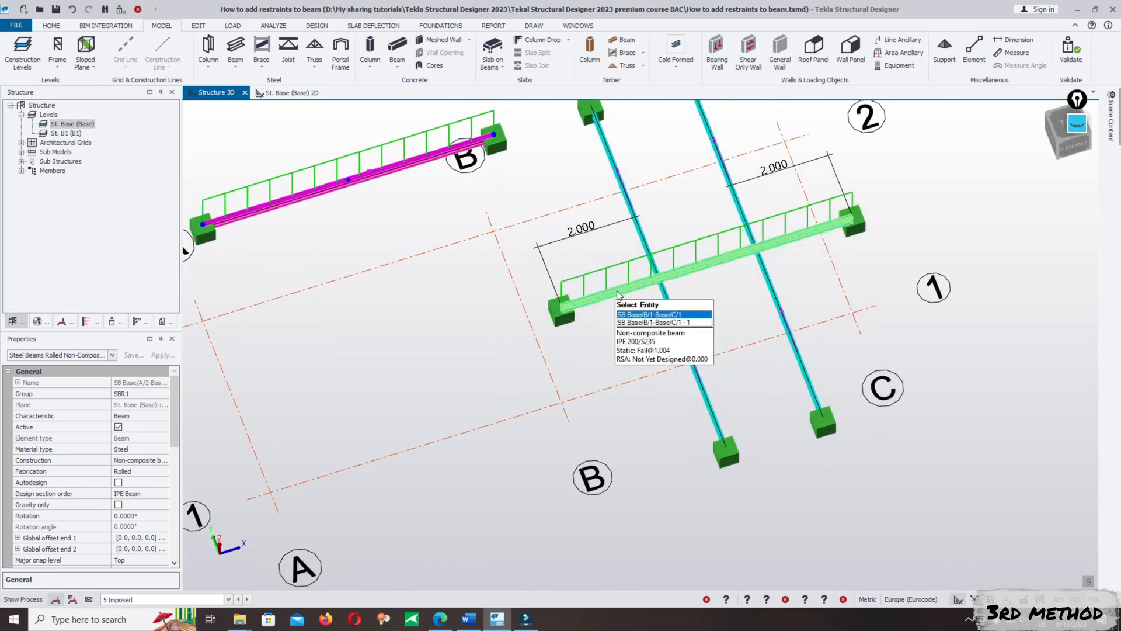
Open the properties of the loaded A–B beam and review its strut and lateral restraints, ending on the lateral restraints
middle_click_drag(687, 300, 660, 344)
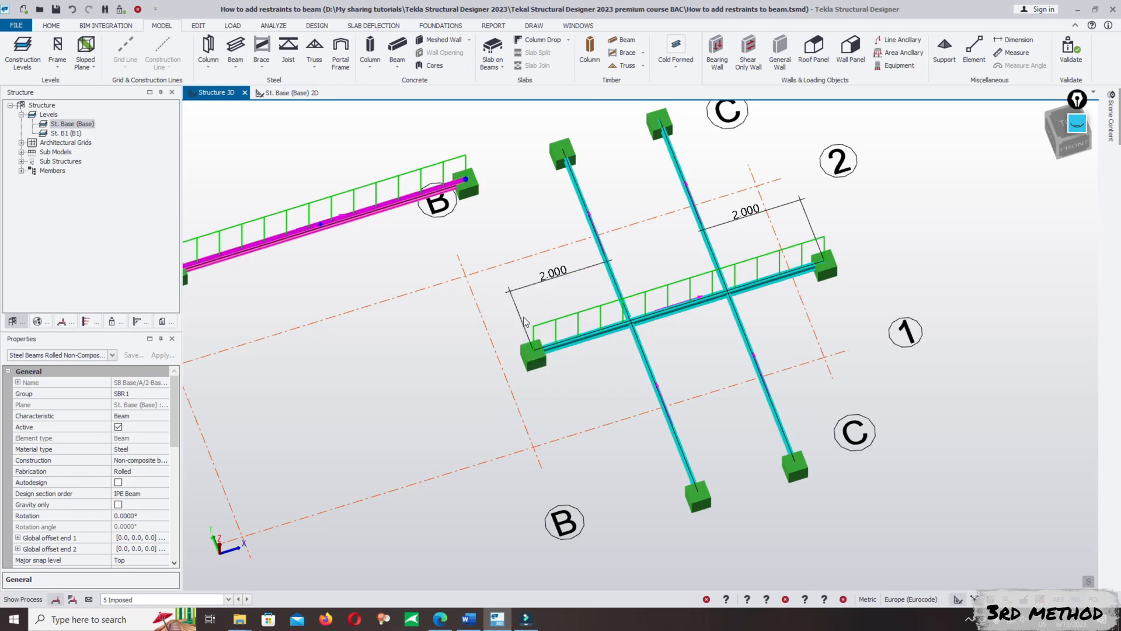
scroll(775, 335, "down", 3)
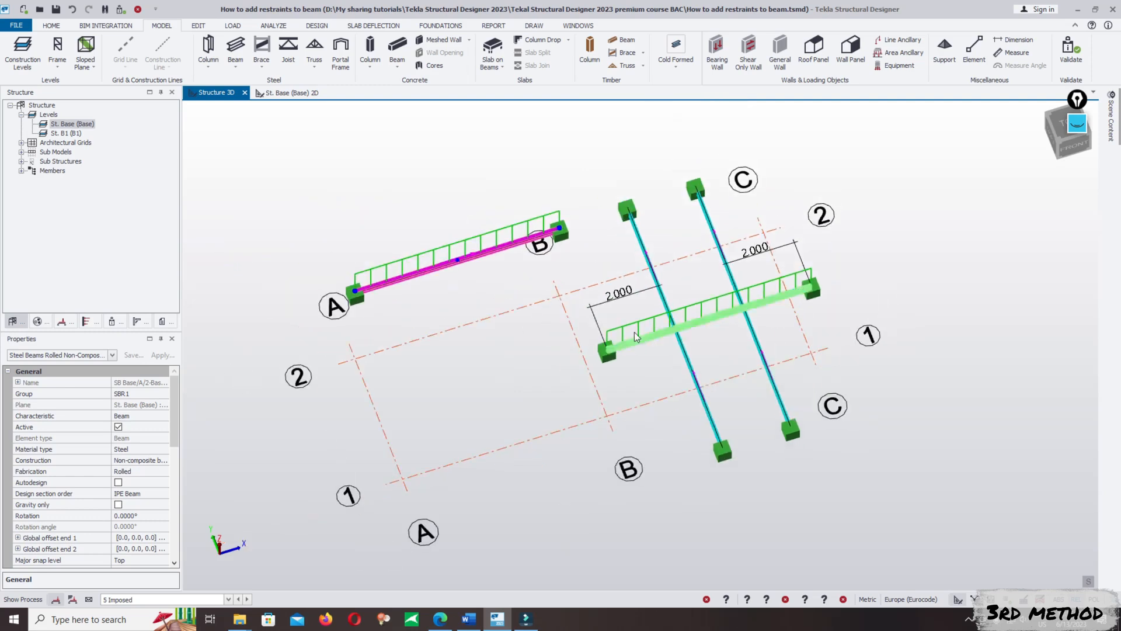
right_click(434, 270)
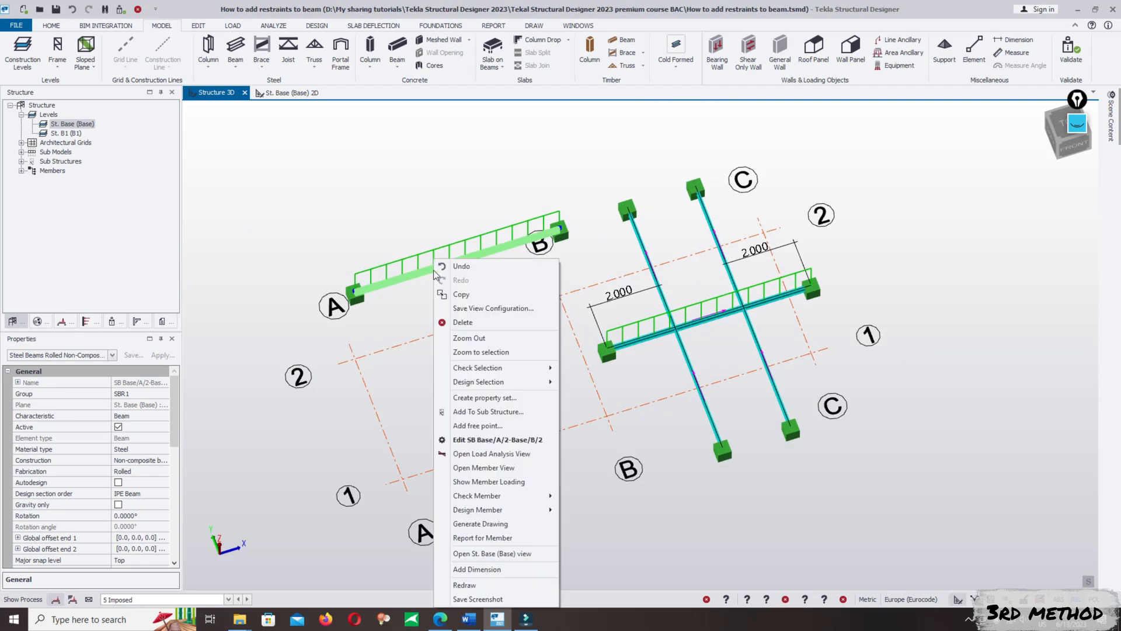
left_click(514, 445)
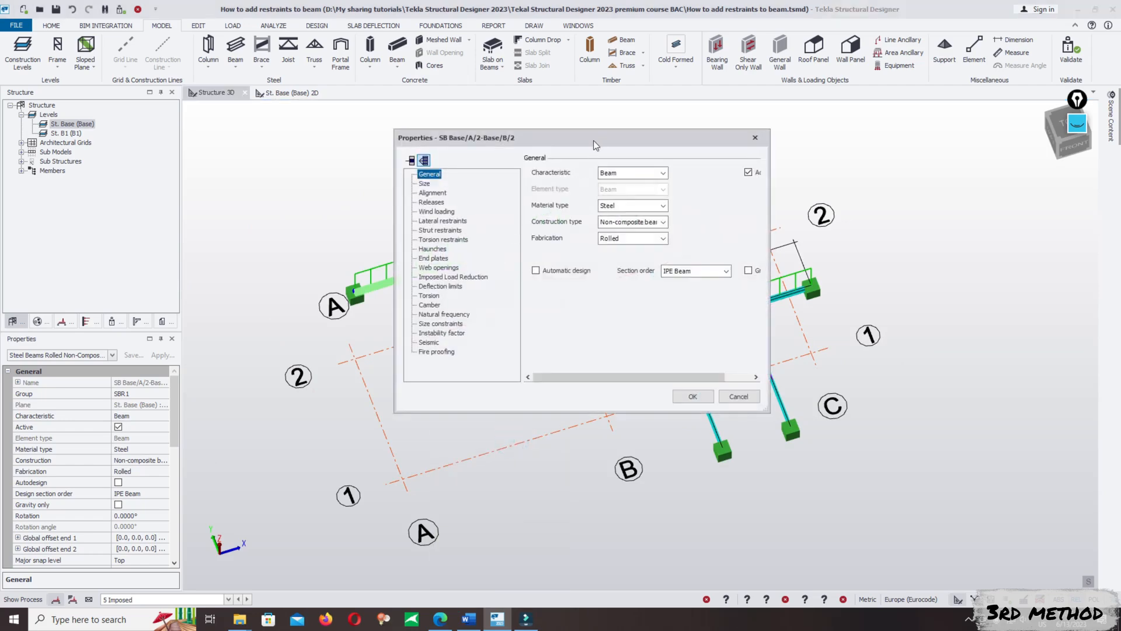
left_click_drag(596, 133, 247, 22)
left_click(94, 103)
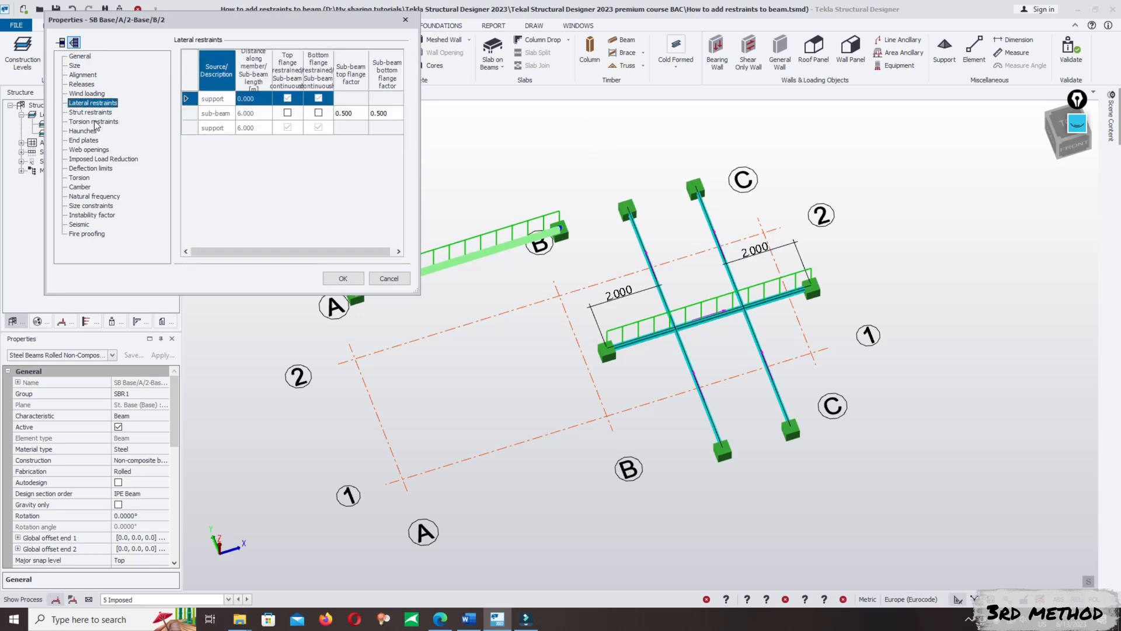
left_click(107, 113)
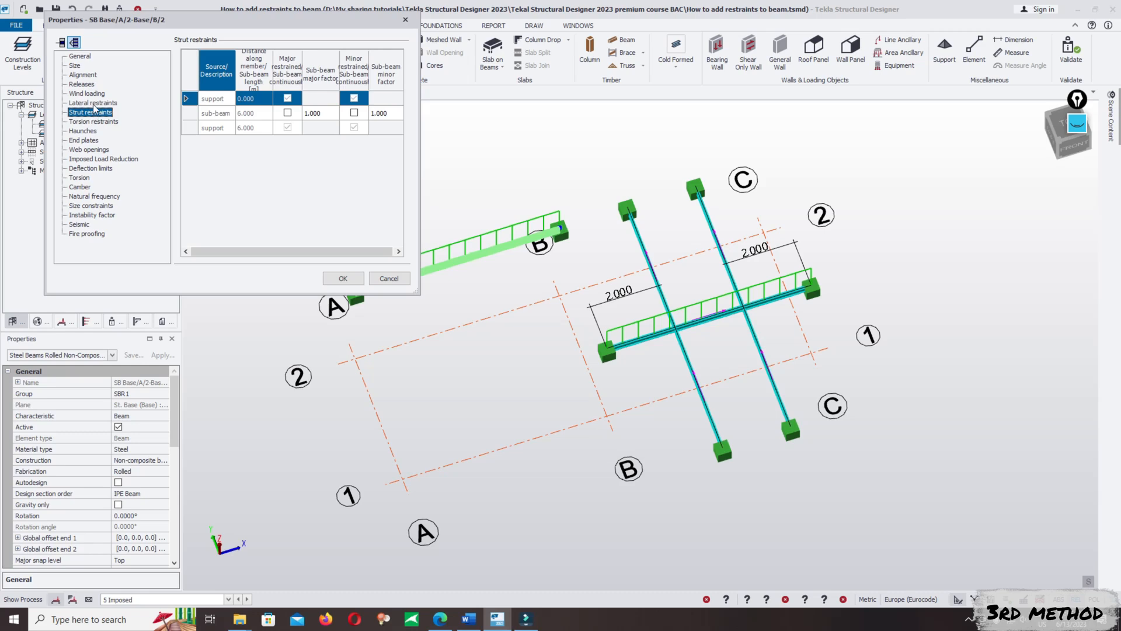
left_click(94, 103)
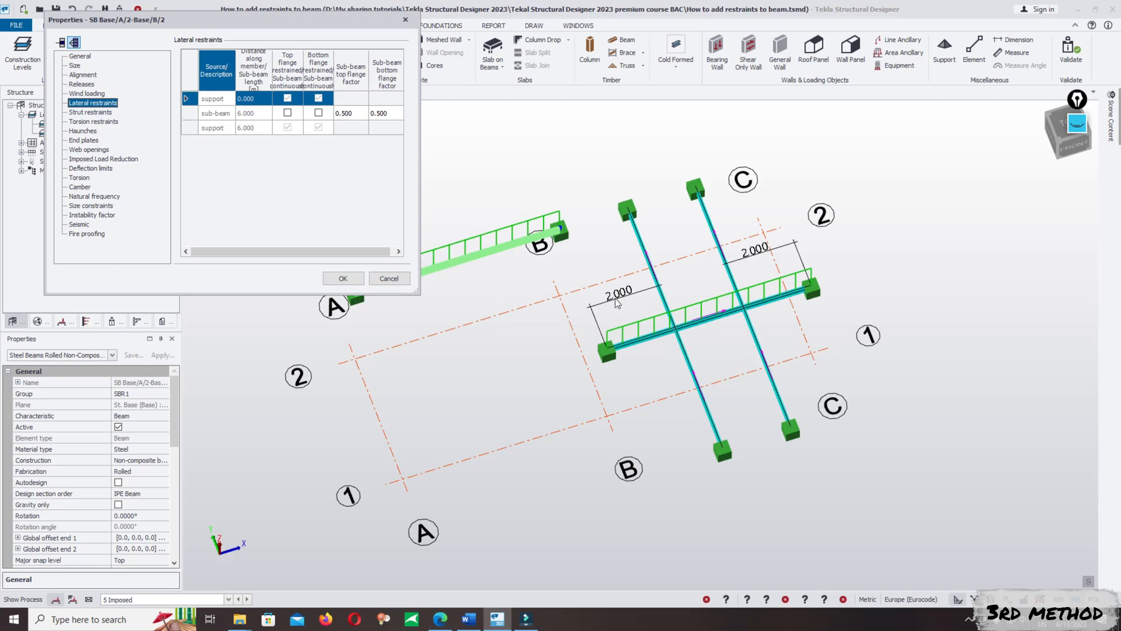
Switch to Excel, create a blank workbook and calculate the restraint length factor with =2/6 in cell A1
mouse_move(465, 620)
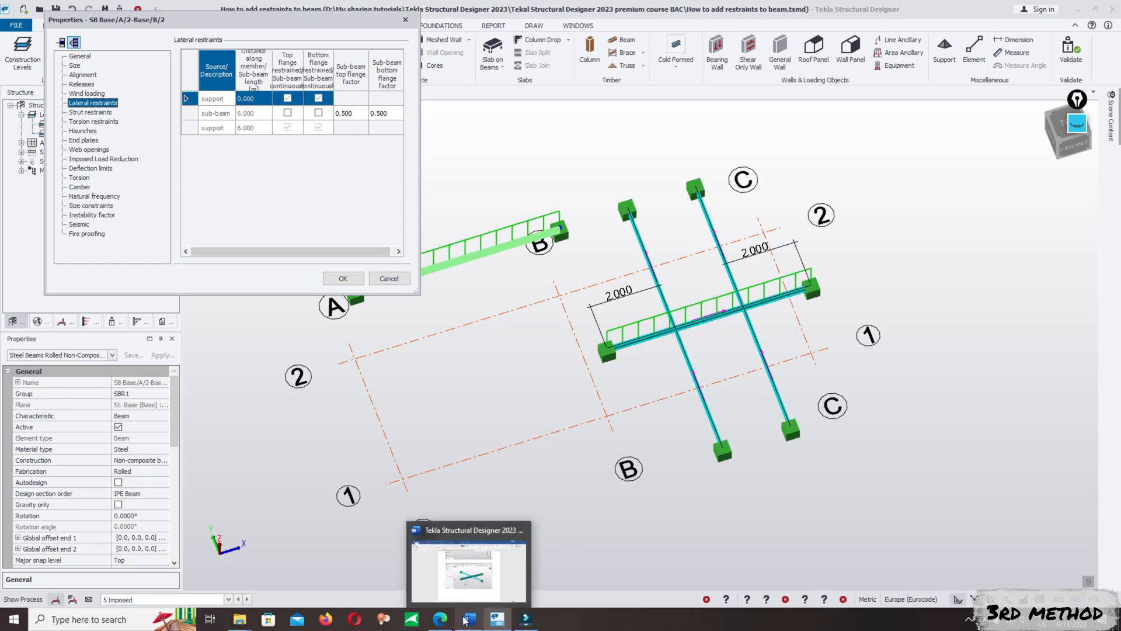
left_click(136, 620)
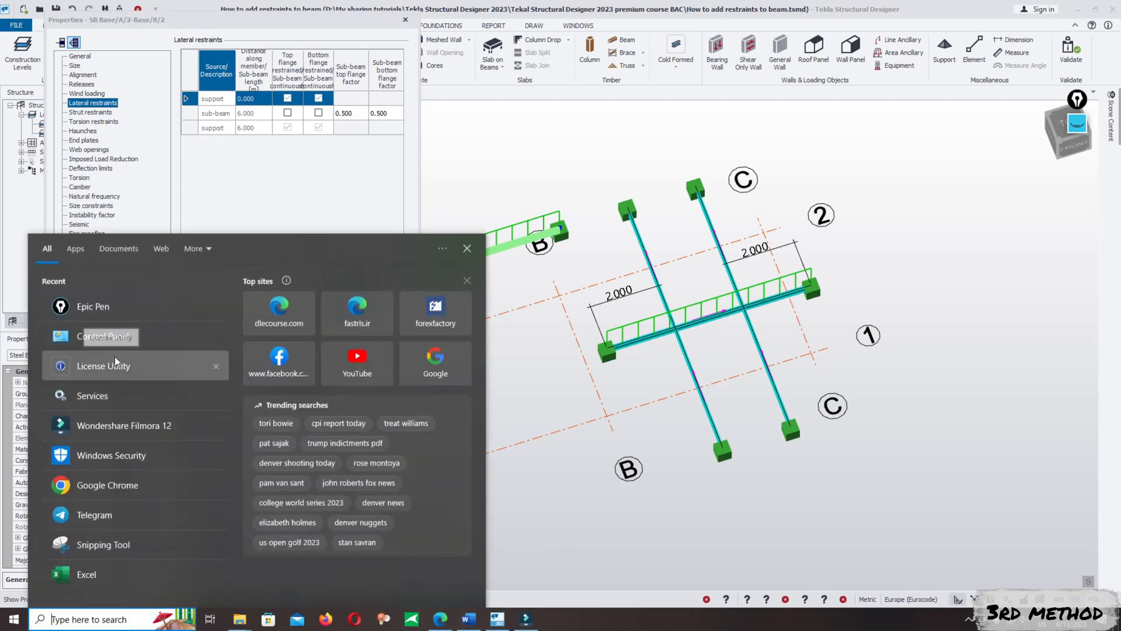
left_click(125, 556)
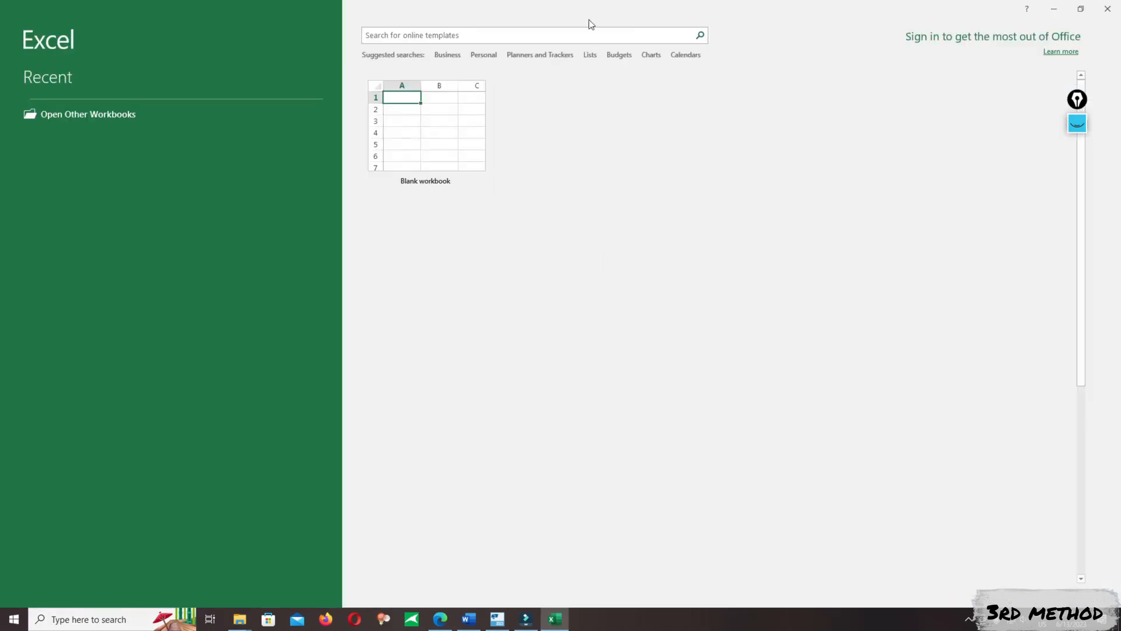
left_click_drag(589, 7, 832, 244)
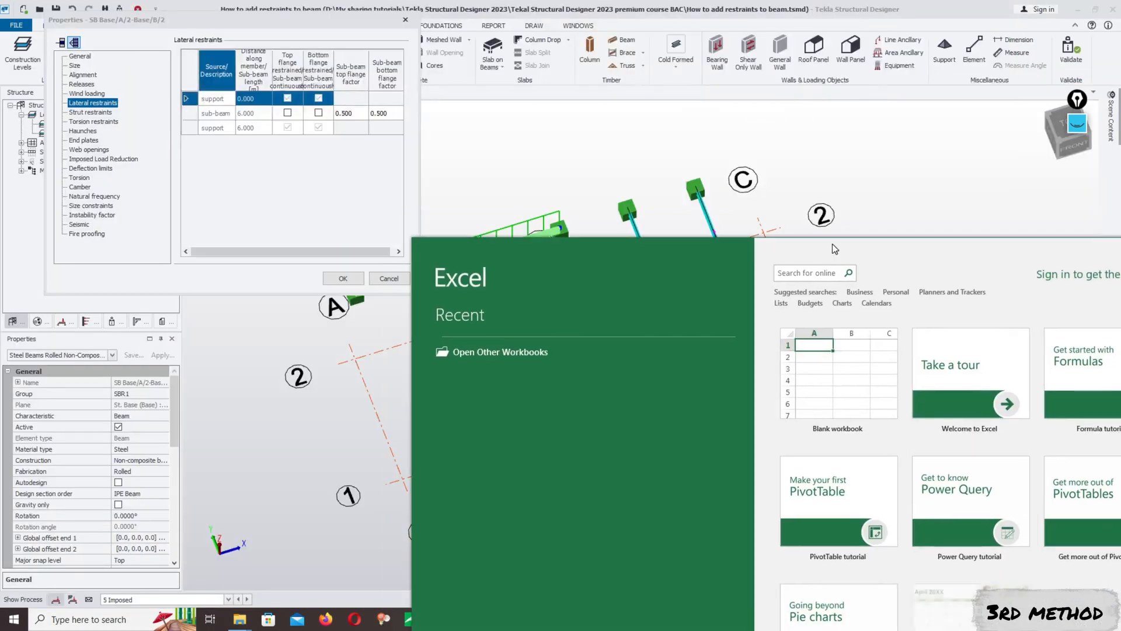
left_click(808, 397)
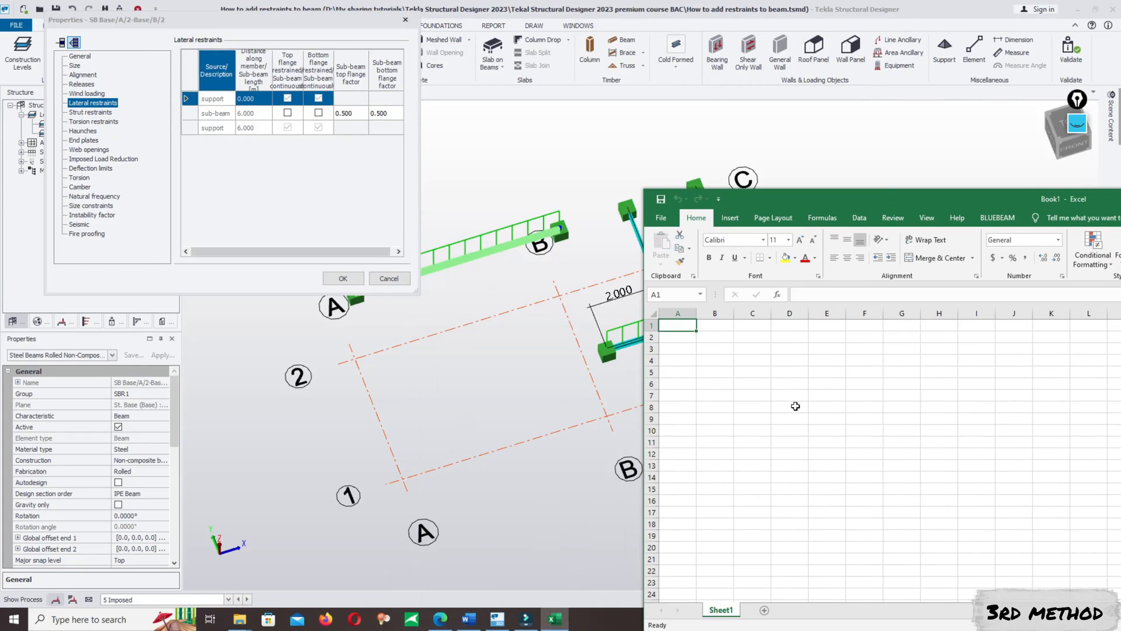
type("=")
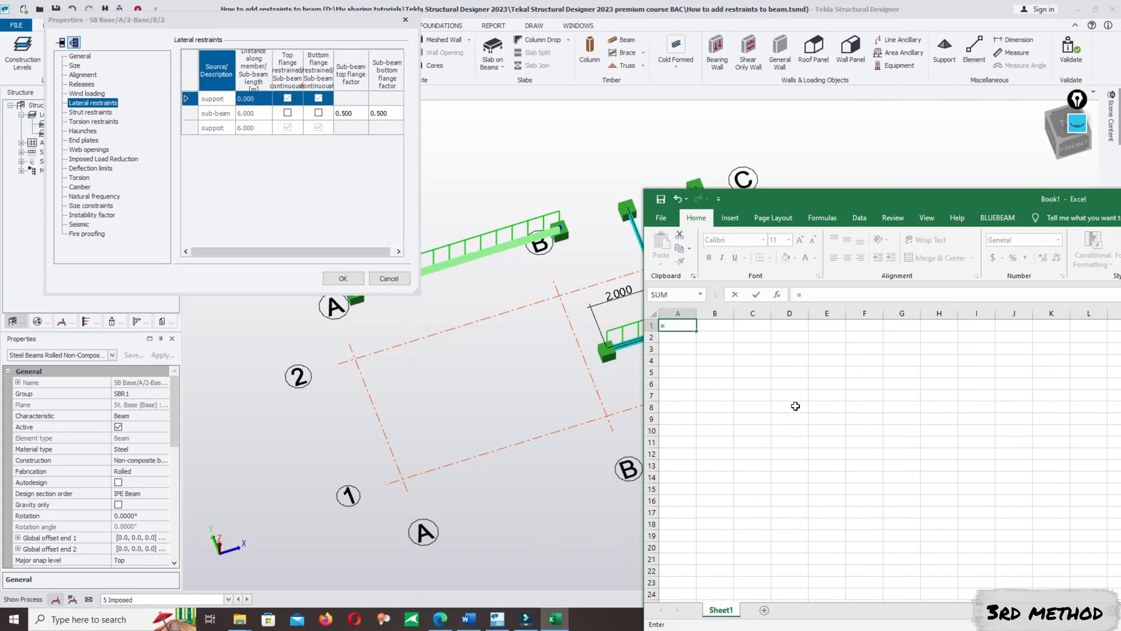
type("2/6")
key("Return")
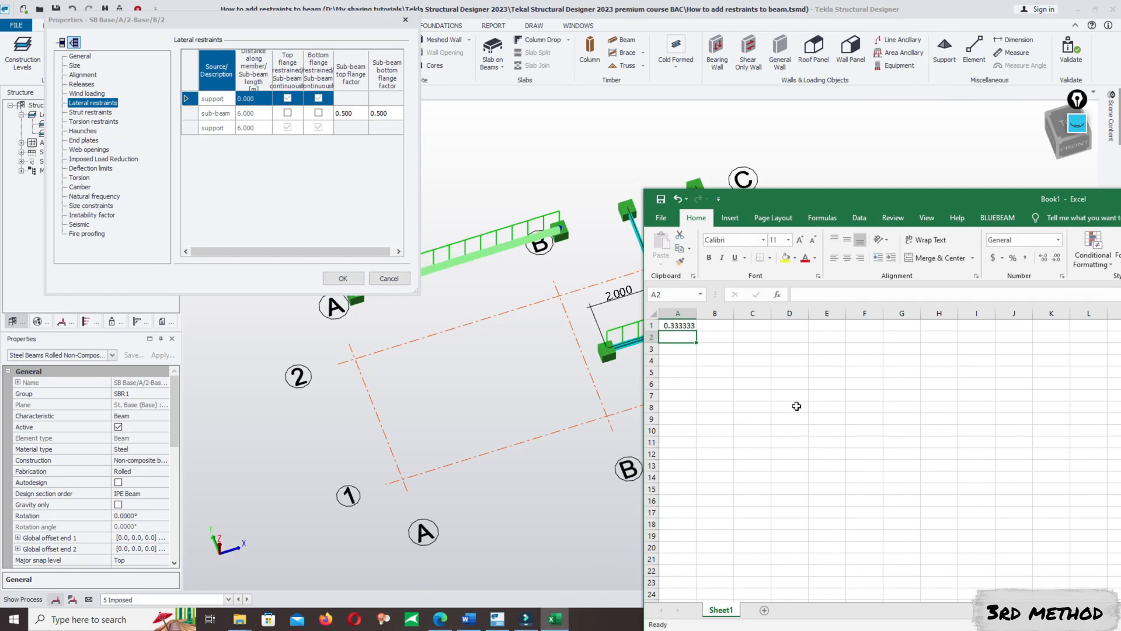
left_click(672, 327)
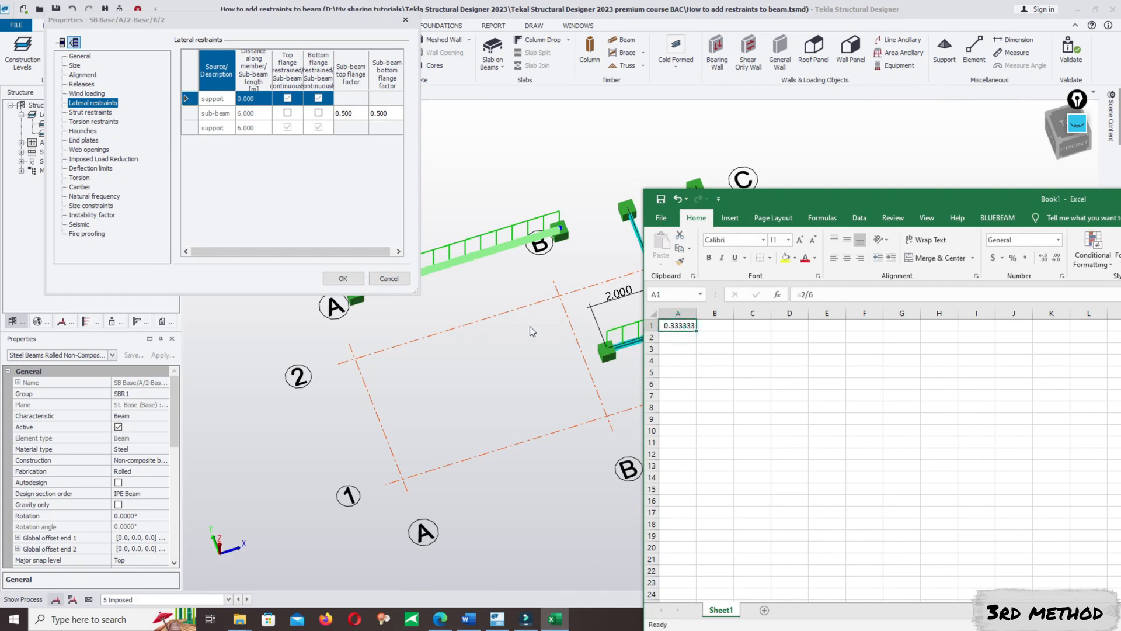
Set the A–B sub-beam's top and bottom flange lateral restraint factors to 0.33, accept the properties and deselect the beam
left_click(349, 114)
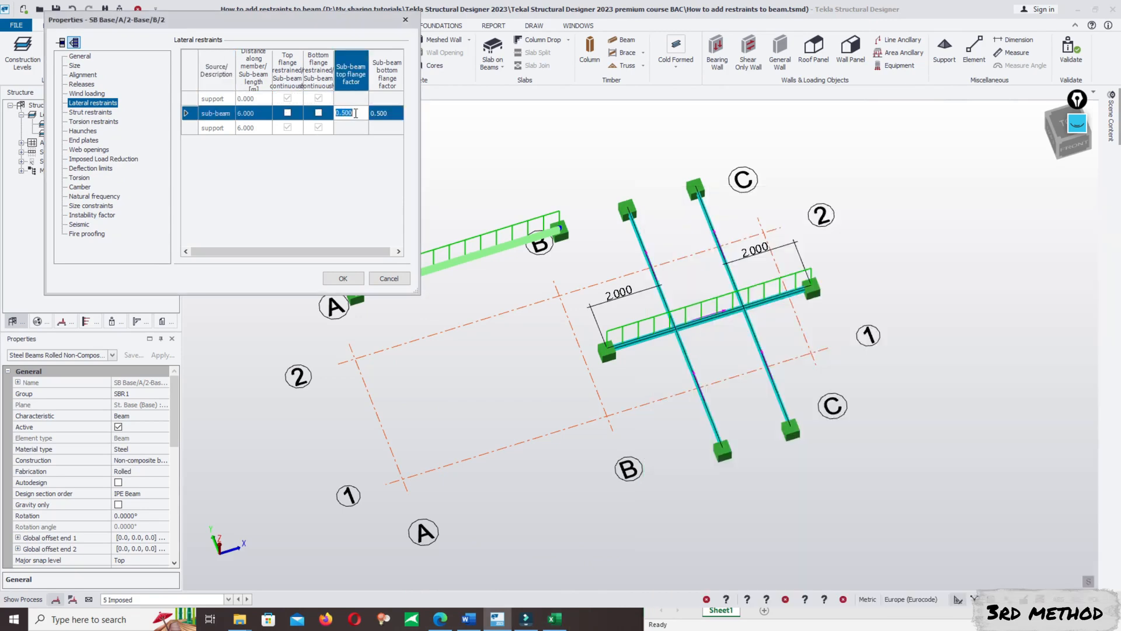
left_click(355, 113)
type("0.33")
left_click(389, 114)
left_click(391, 114)
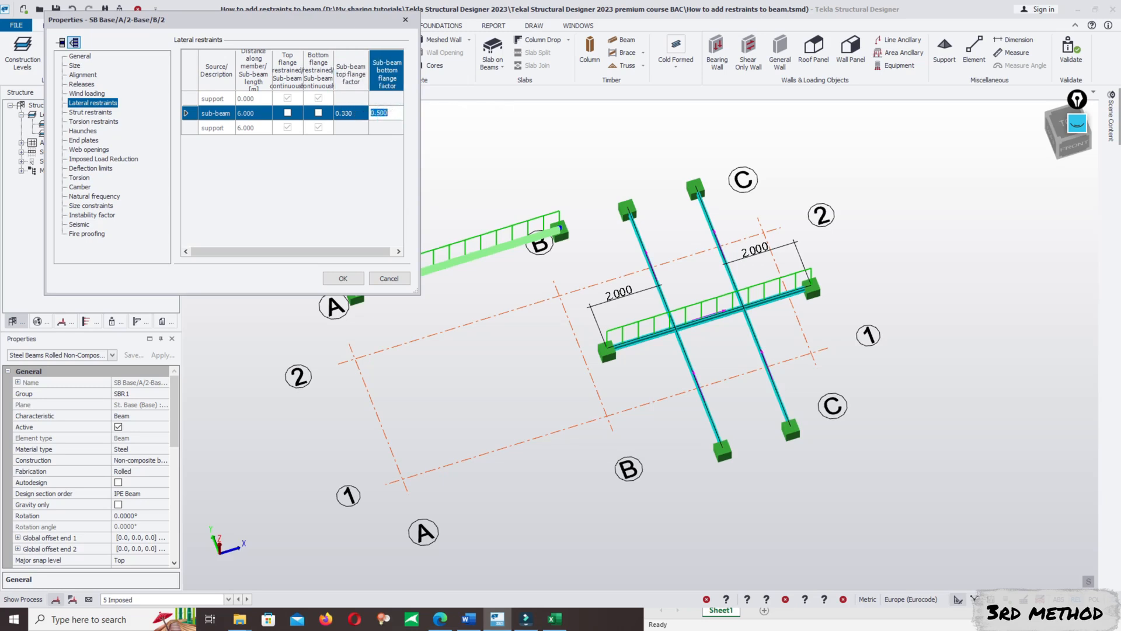
type("0.33")
key("Return")
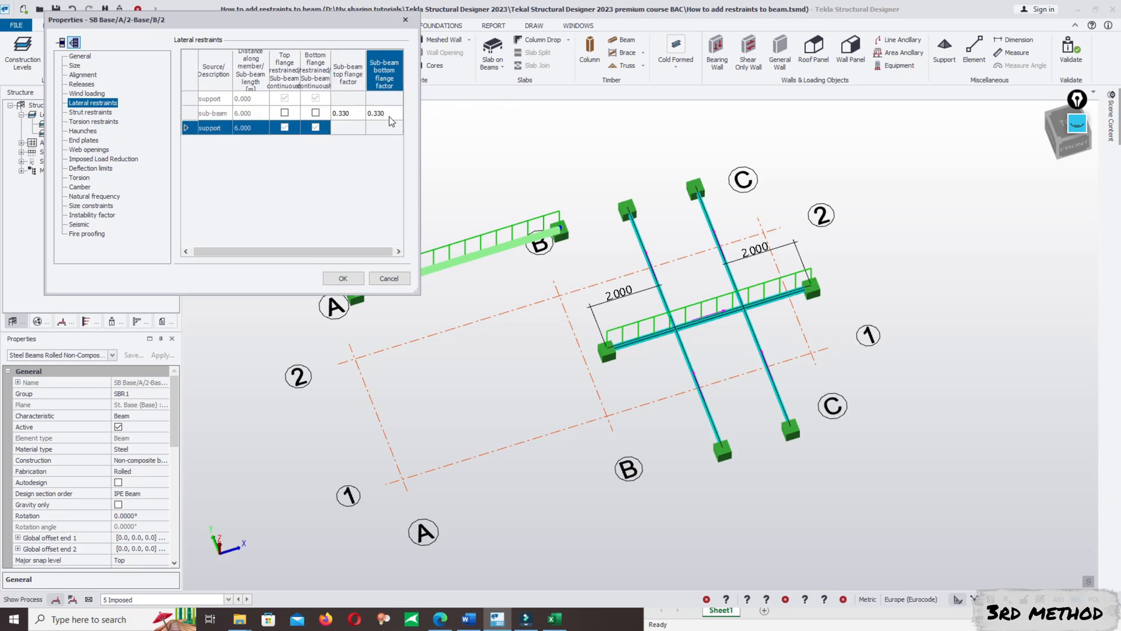
left_click(343, 278)
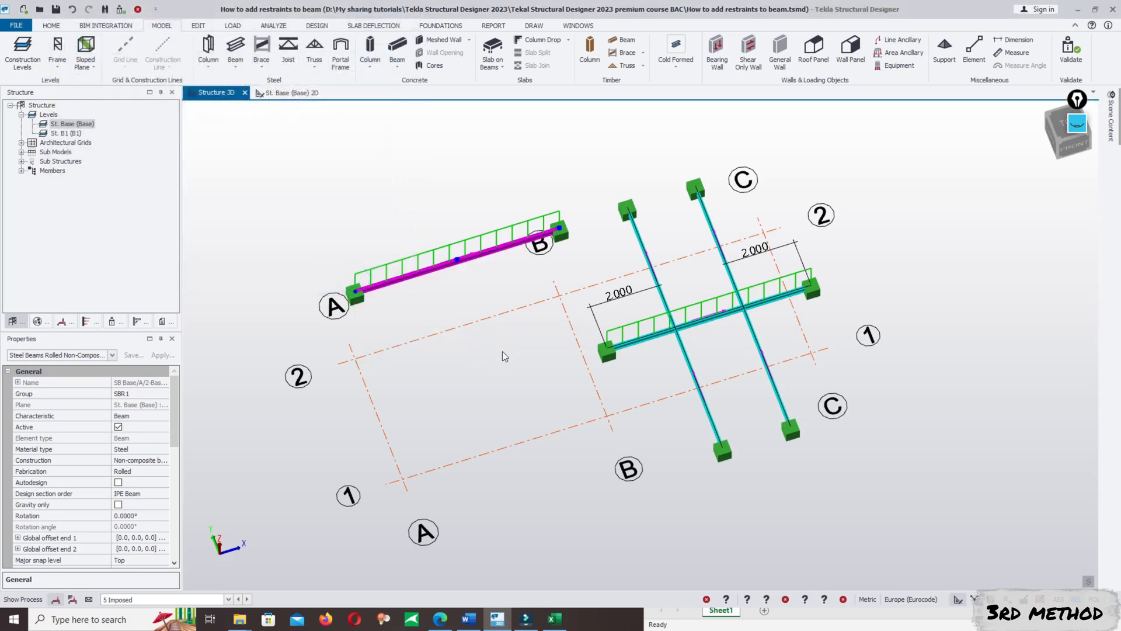
left_click(475, 360)
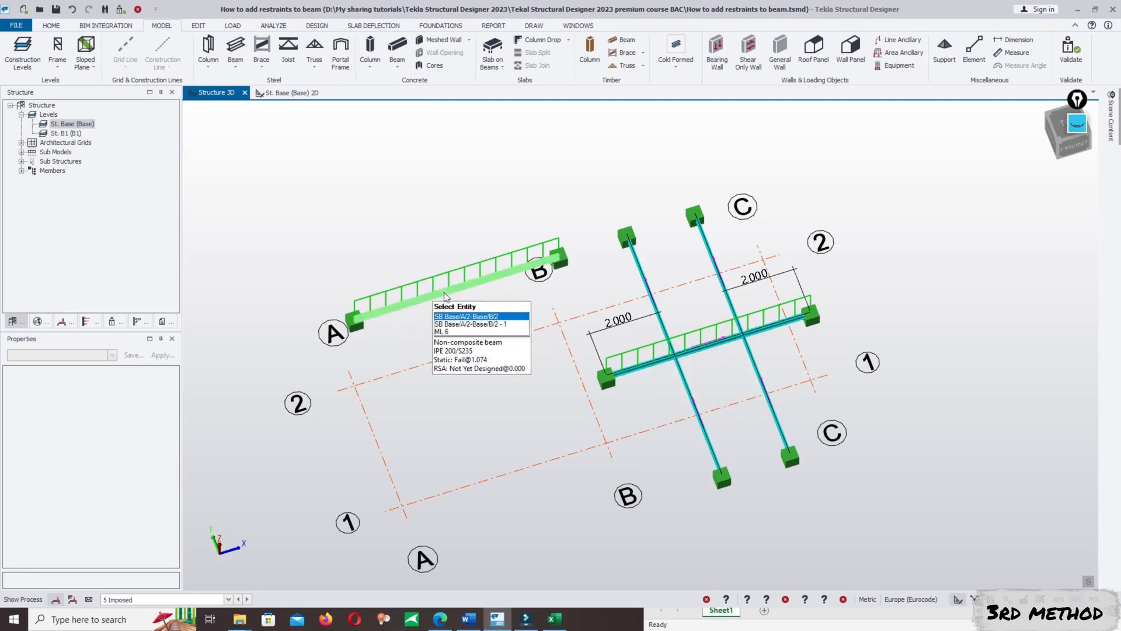
Run the static design for all members of the model
scroll(705, 357, "up", 1)
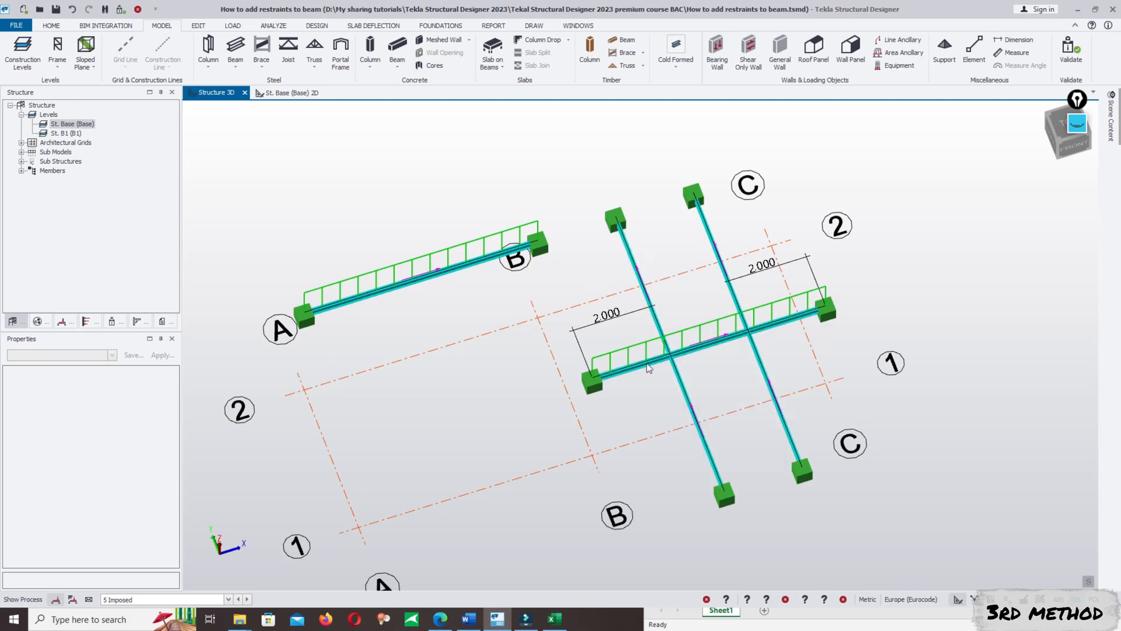
scroll(723, 367, "up", 1)
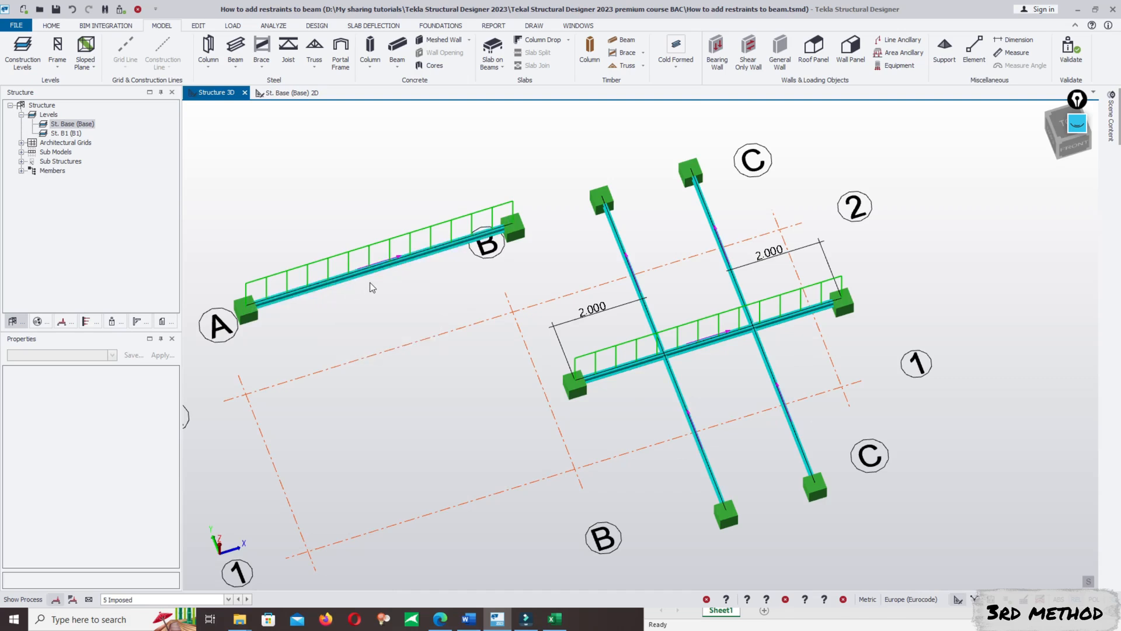
middle_click_drag(357, 279, 419, 270)
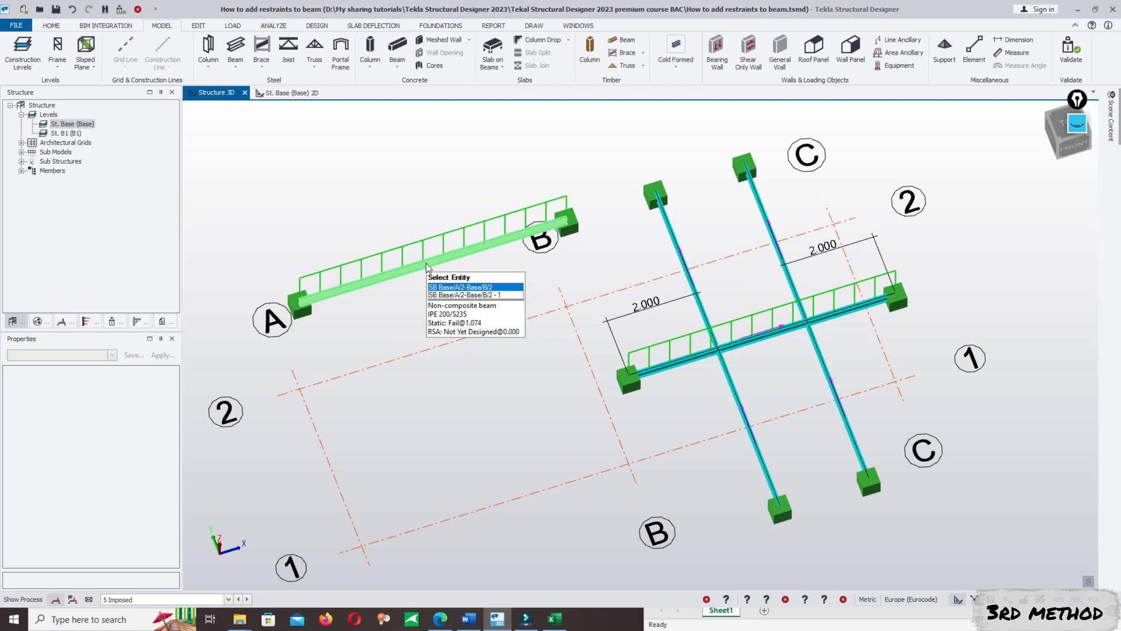
left_click(317, 26)
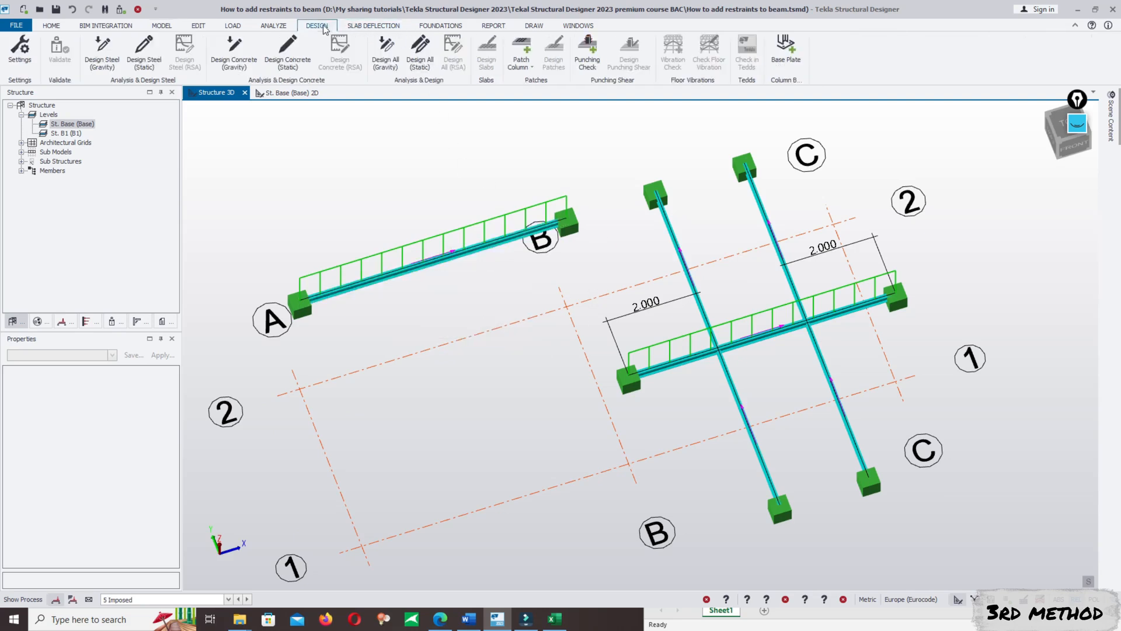
left_click(418, 52)
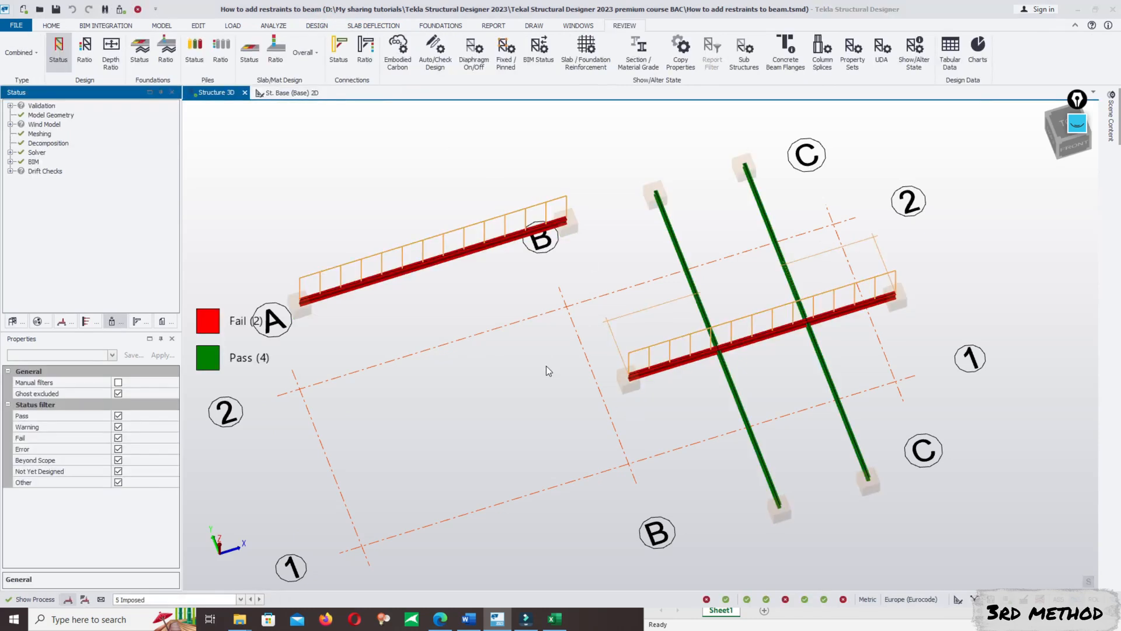
Compare the static design utilization of the A–B beam with that of the B–C beam in the 3D view
scroll(545, 355, "down", 4)
scroll(504, 341, "up", 3)
mouse_move(457, 293)
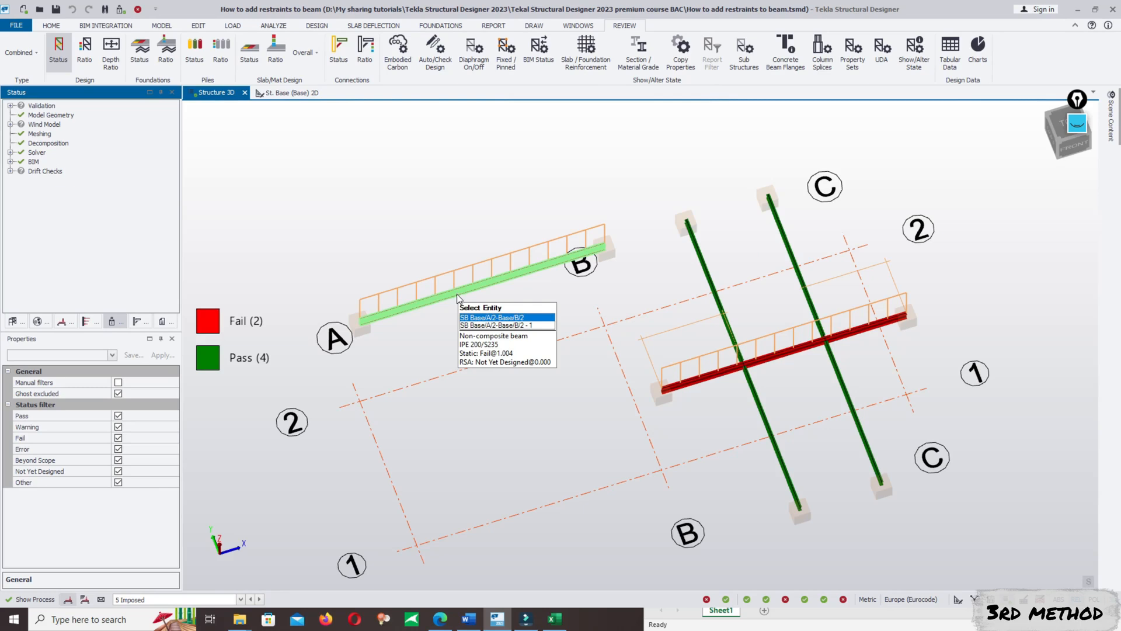
mouse_move(772, 357)
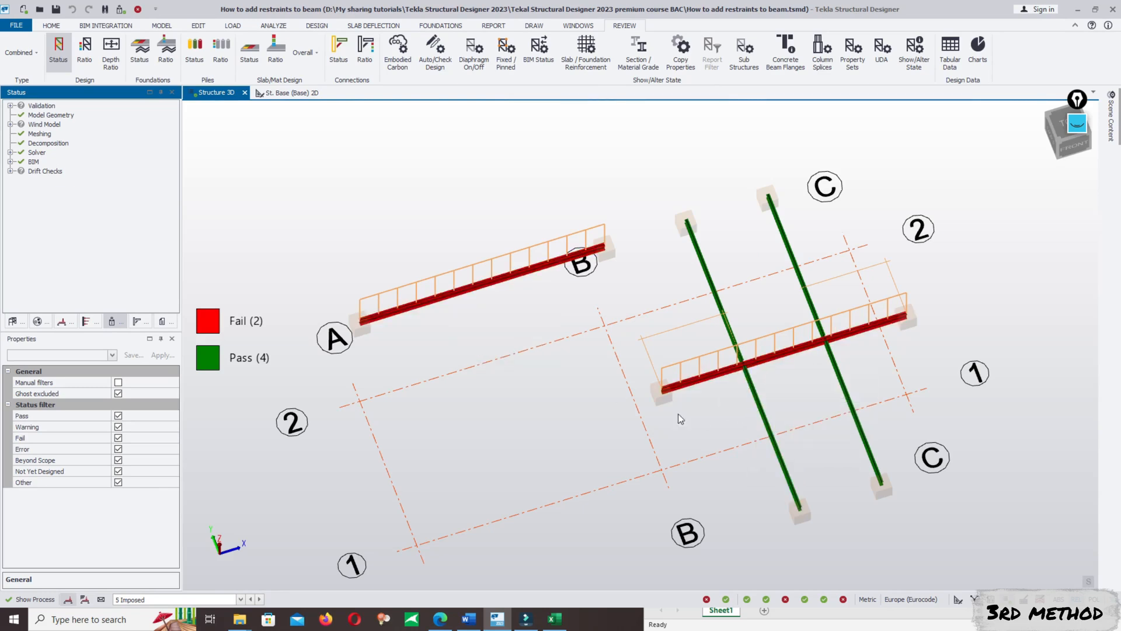
Check the A–B beam and examine its lateral torsional buckling result, expanding the details in the design summary
left_click(457, 296)
right_click(457, 295)
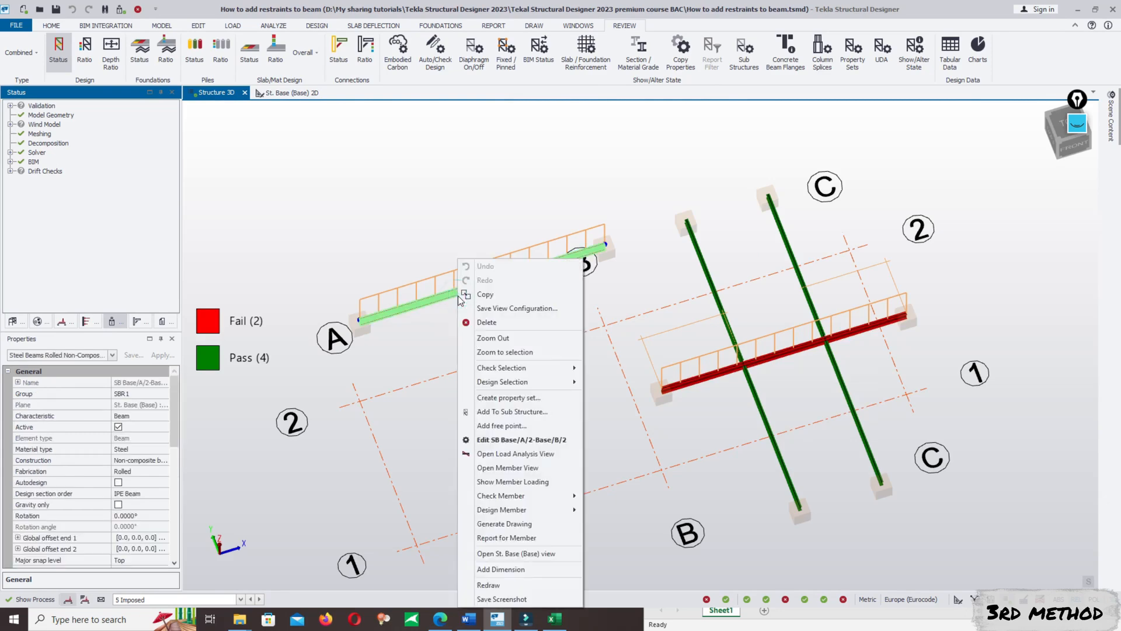
mouse_move(561, 496)
left_click(609, 496)
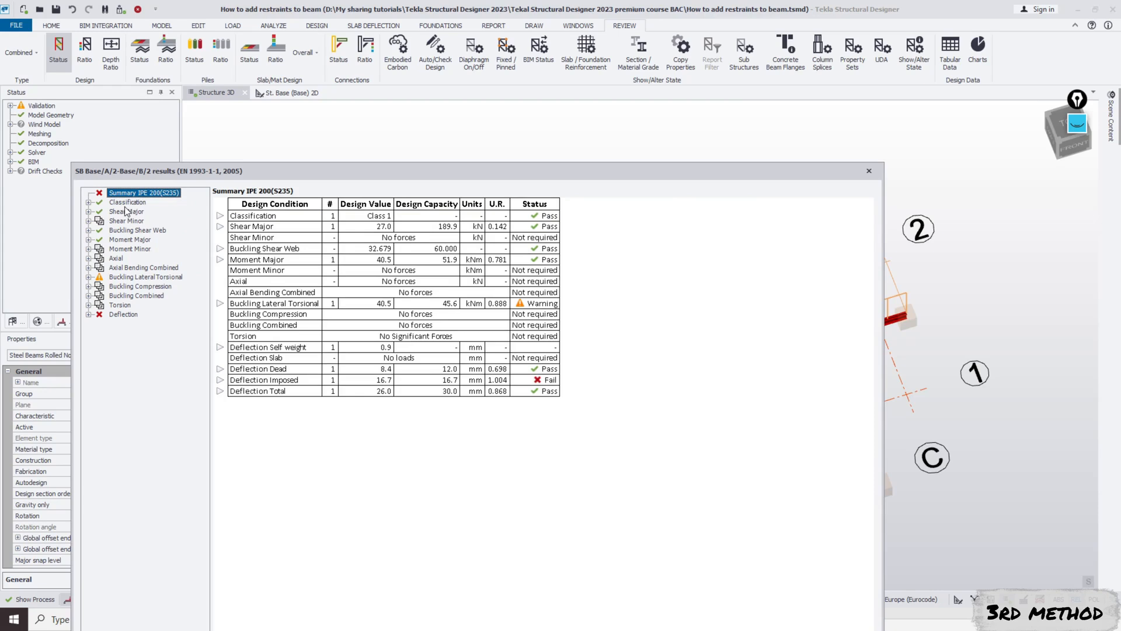
left_click(140, 278)
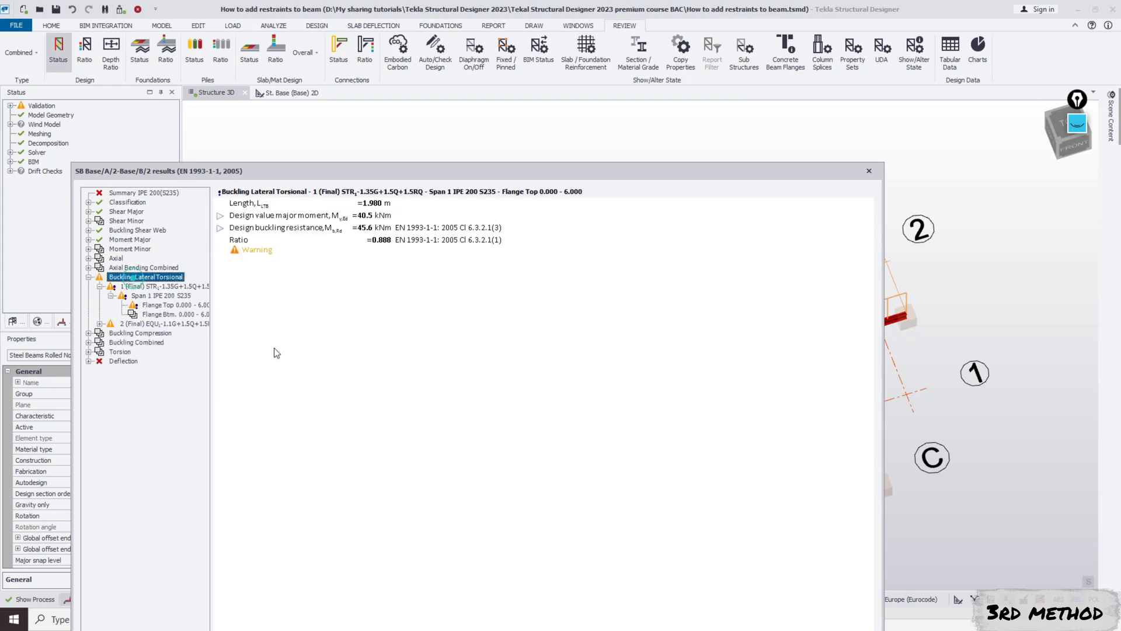
left_click(134, 192)
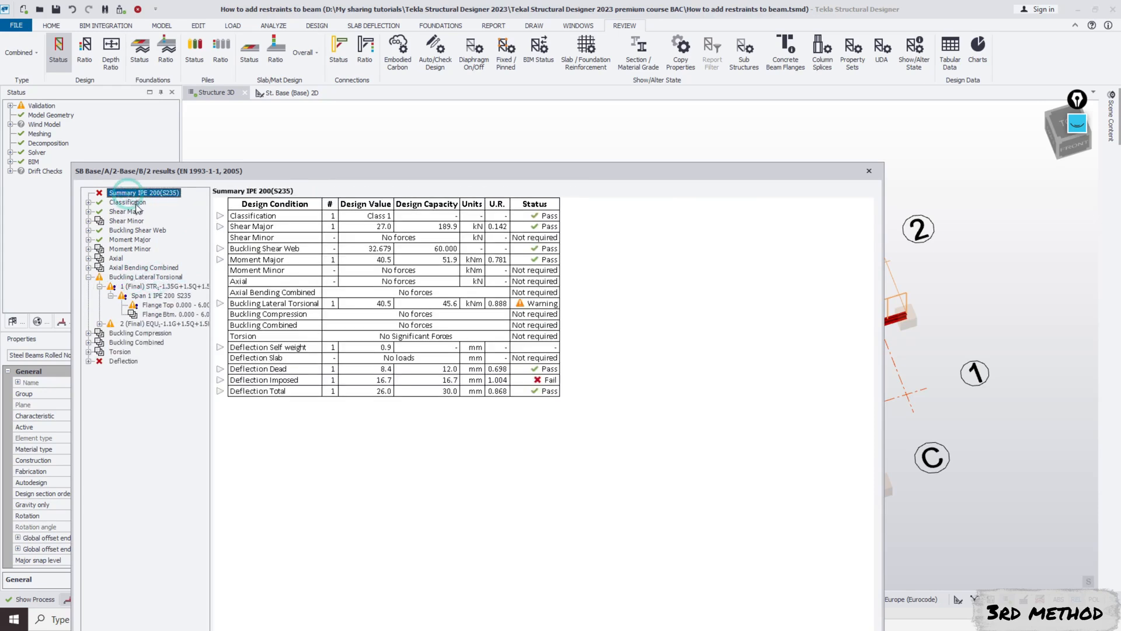
left_click(220, 303)
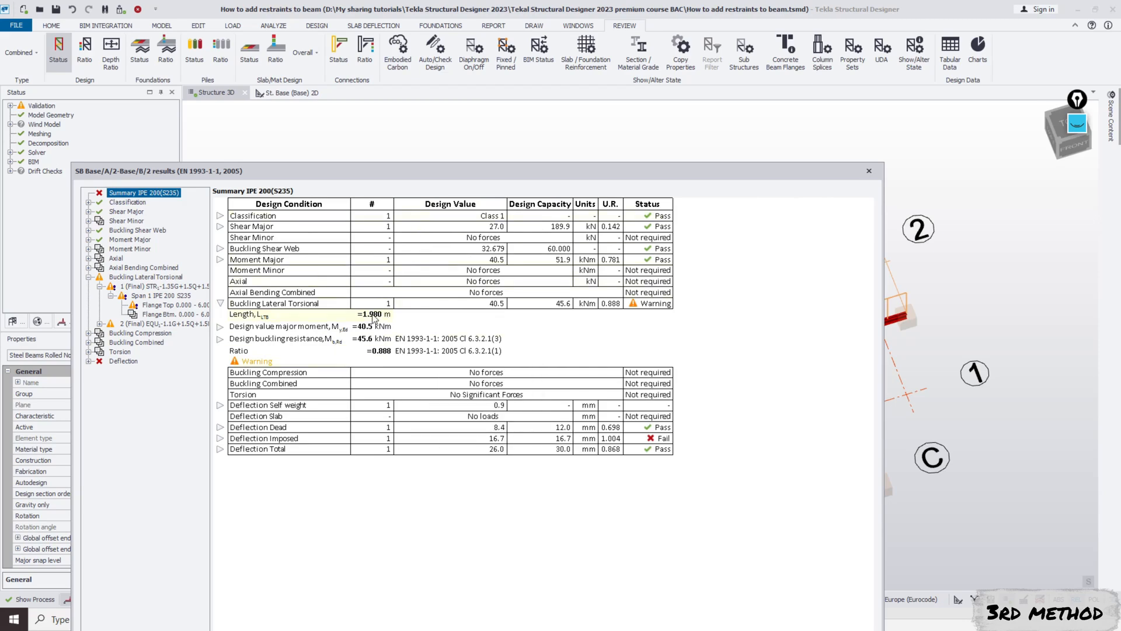
Move the A–B beam results aside, switch to the Excel workbook and calculate =0.33*6 in cell A3
left_click_drag(489, 172, 412, 63)
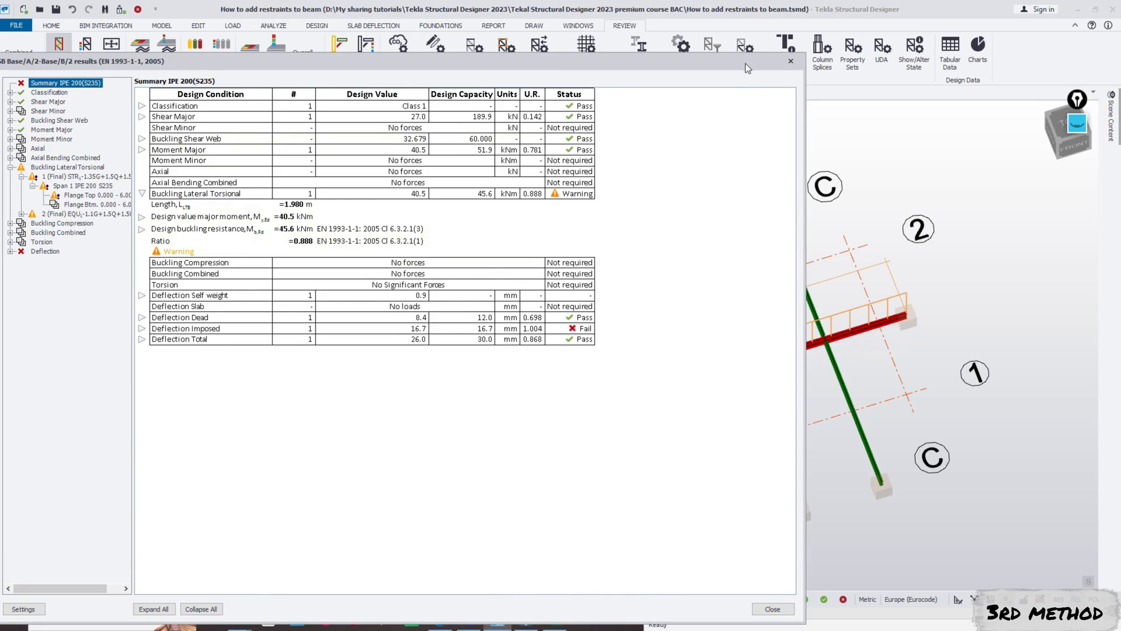
left_click_drag(745, 62, 632, 34)
left_click(563, 620)
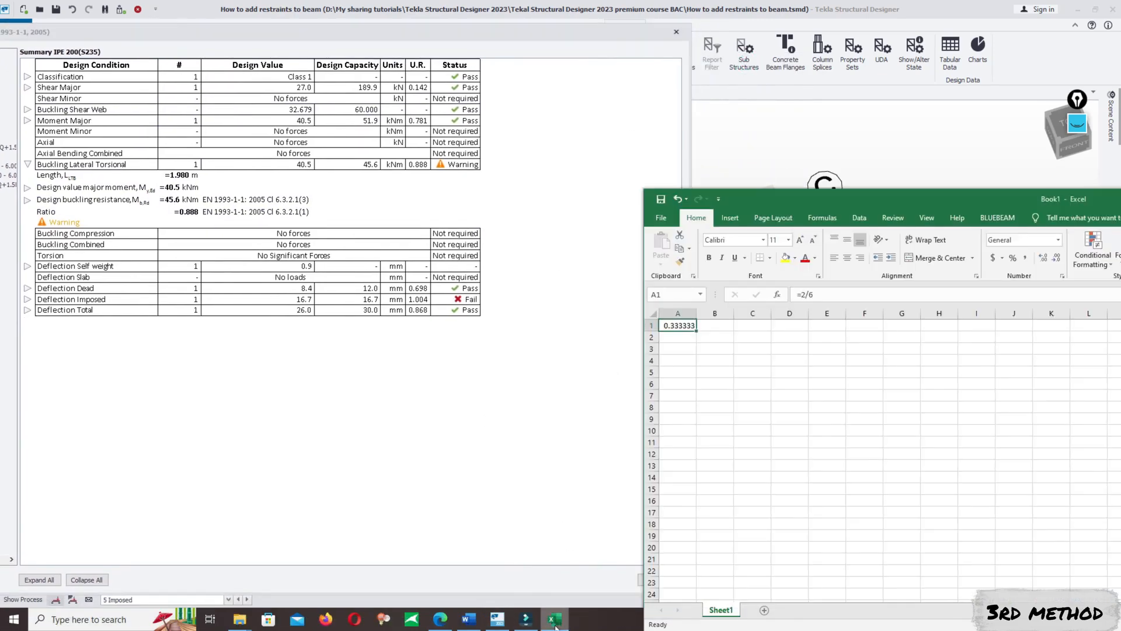
left_click(680, 348)
type("=")
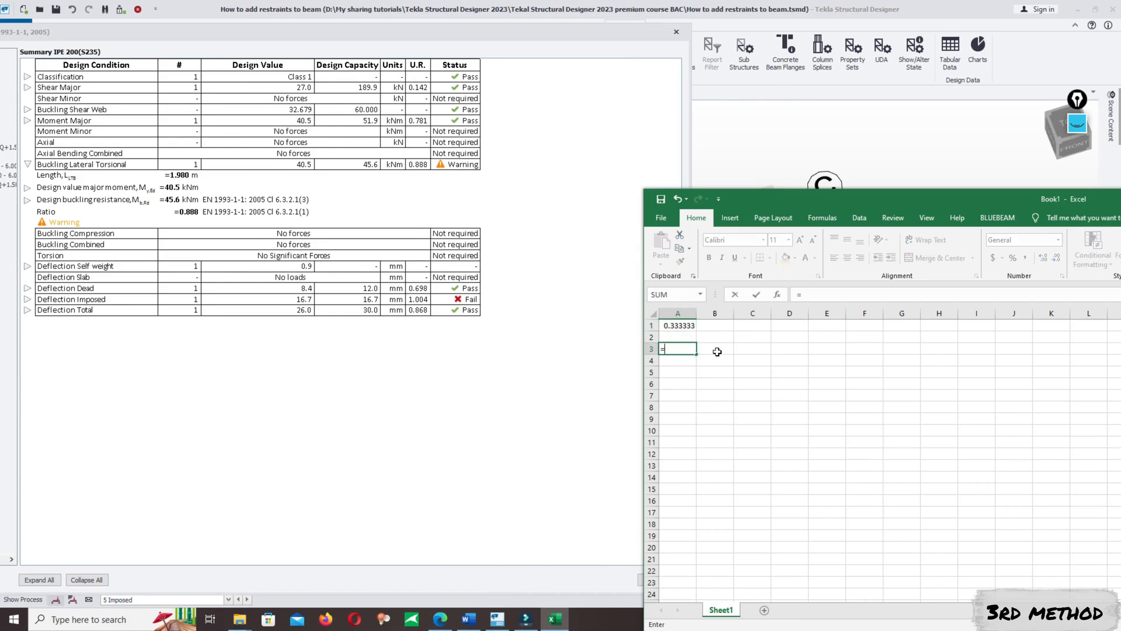
type("0.33*6")
key("Return")
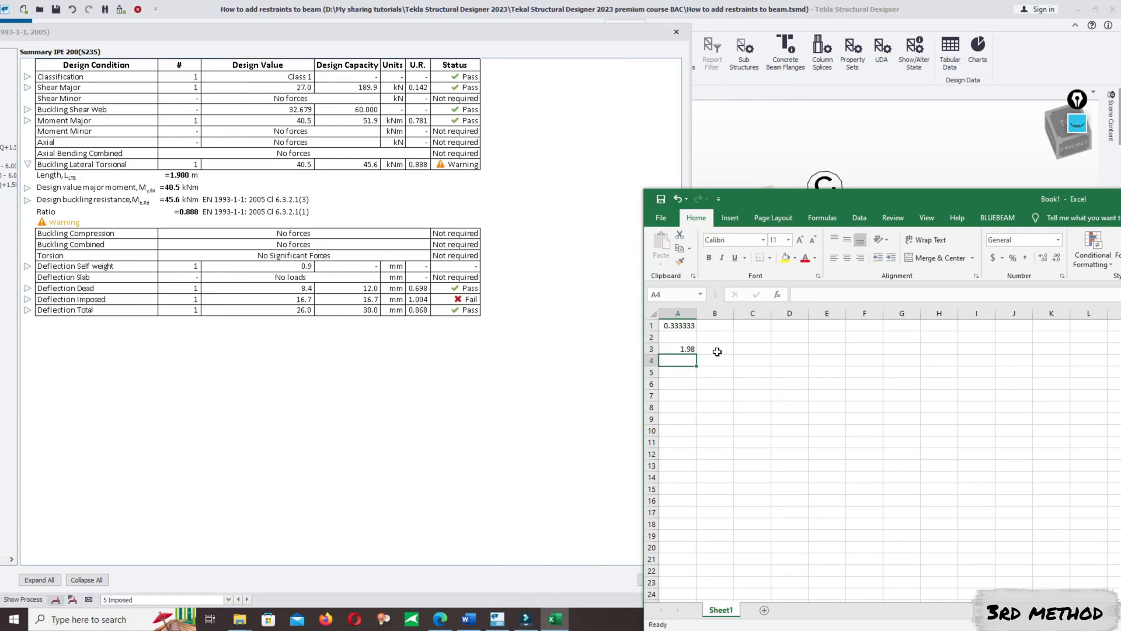
Enter the unit m in cell B3 beside the calculated length and reselect cell A3
left_click(684, 349)
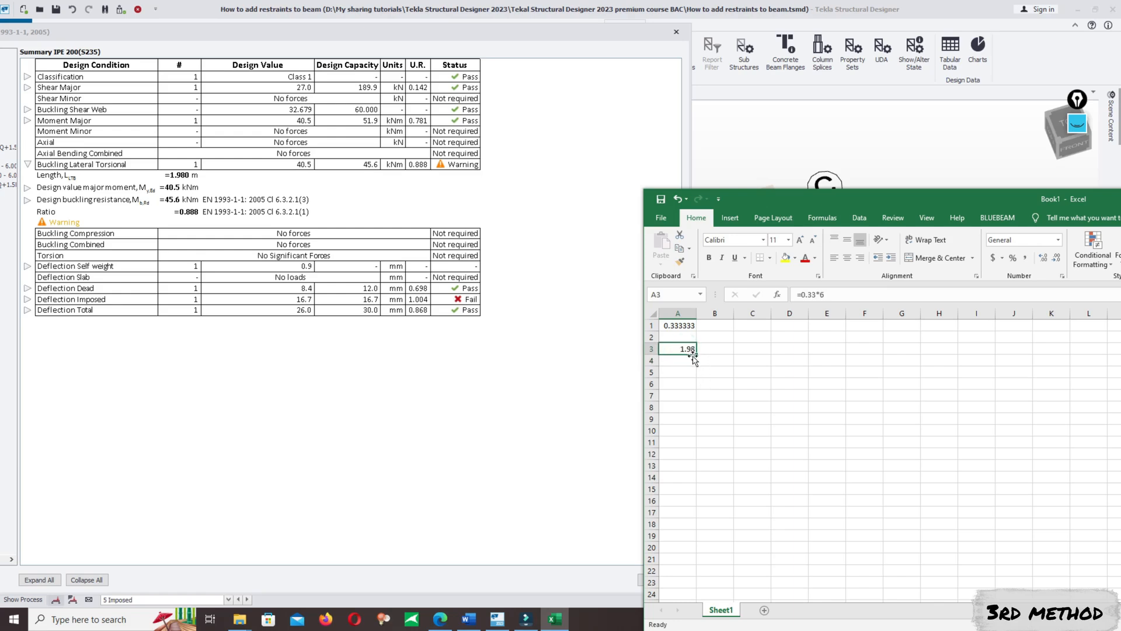
left_click(713, 347)
type("mn")
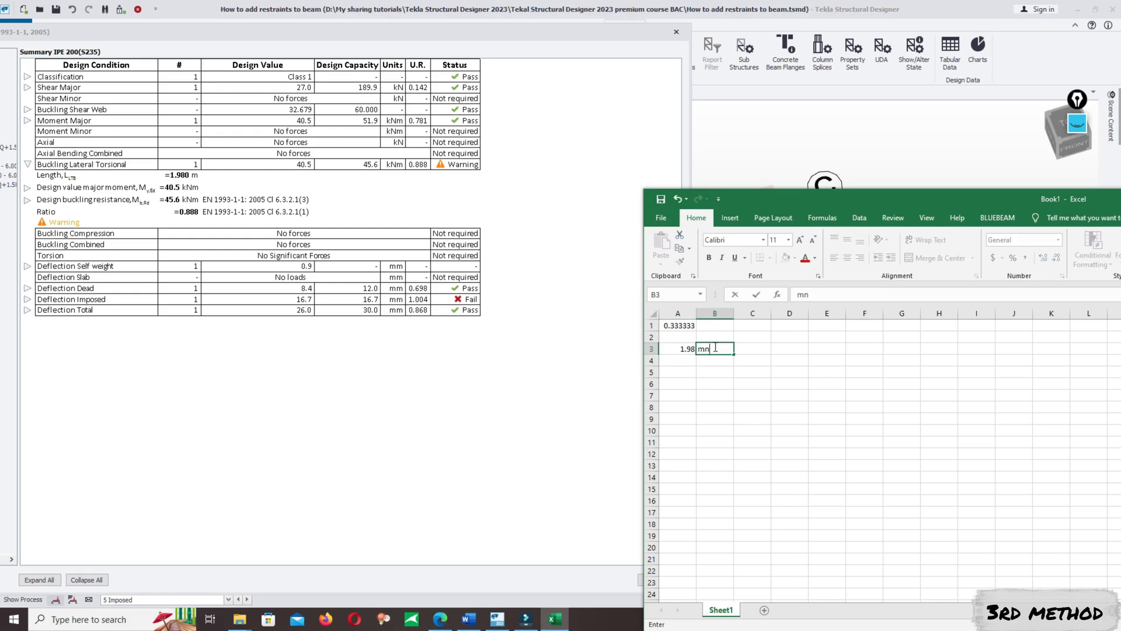
key("Return")
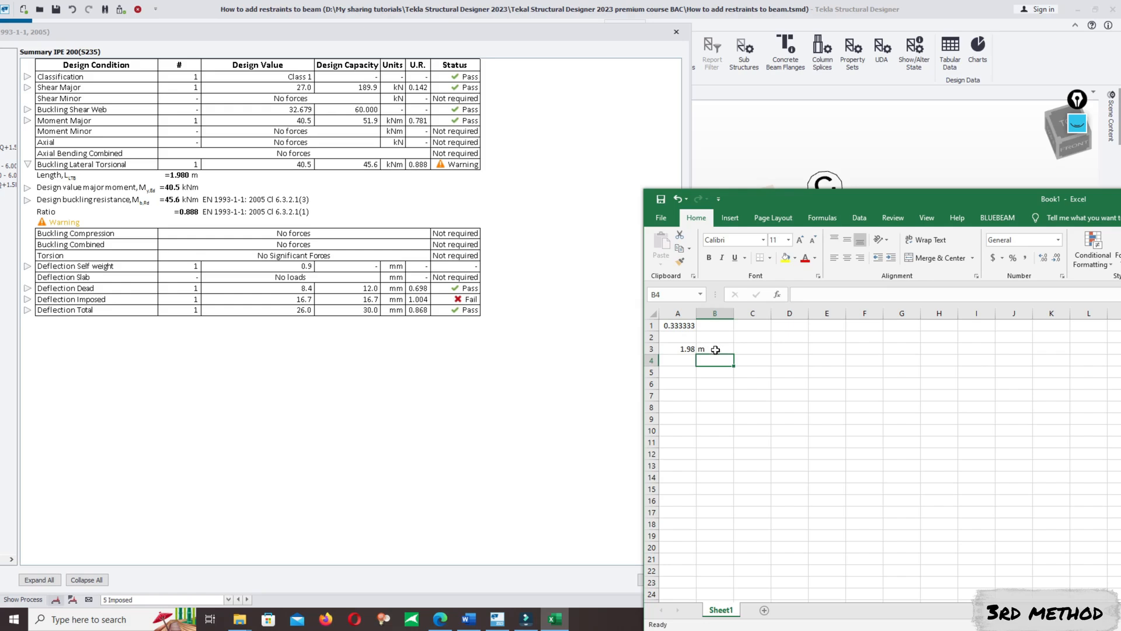
left_click(681, 351)
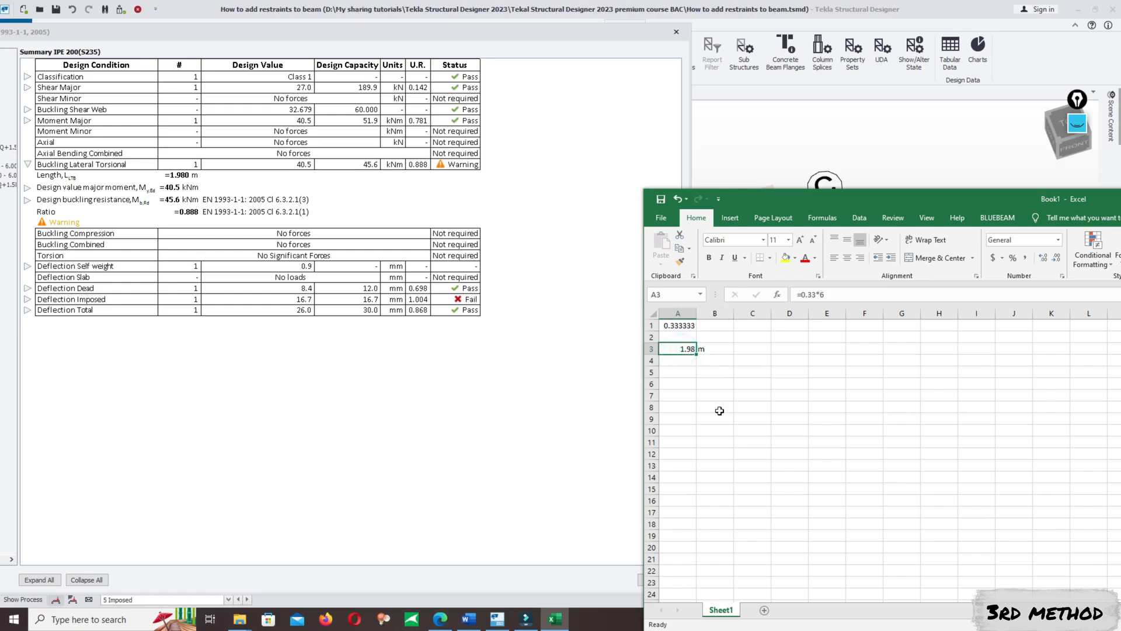
Return to Tekla Structural Designer, compare the A–B beam's lateral torsional buckling length with the Excel calculation, and close the results
left_click(97, 174)
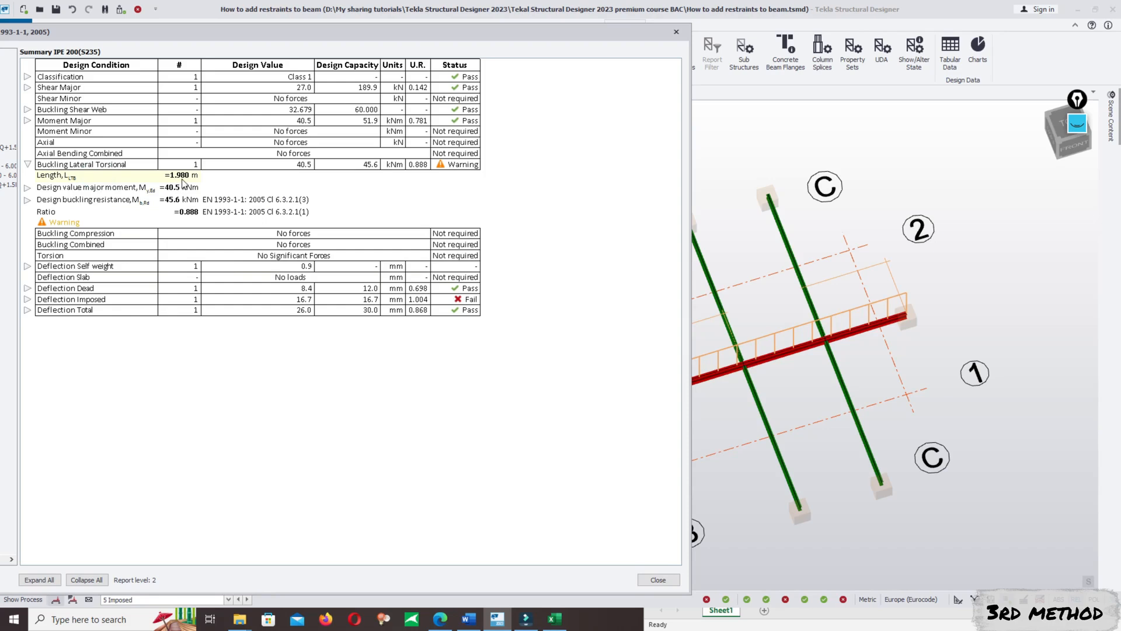
left_click(555, 618)
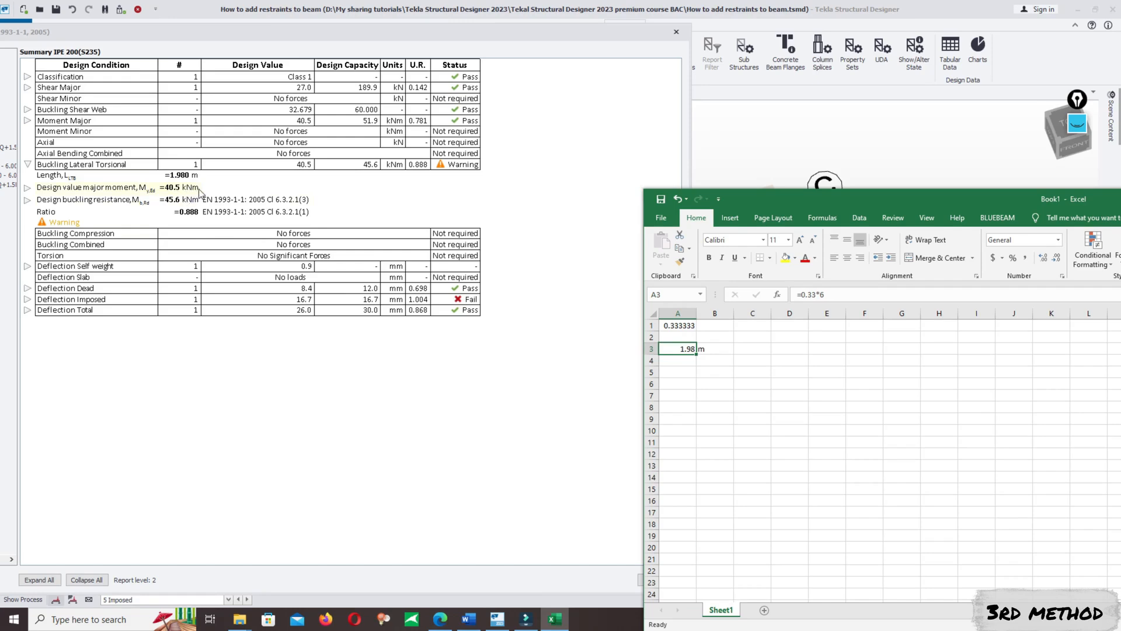
left_click(28, 165)
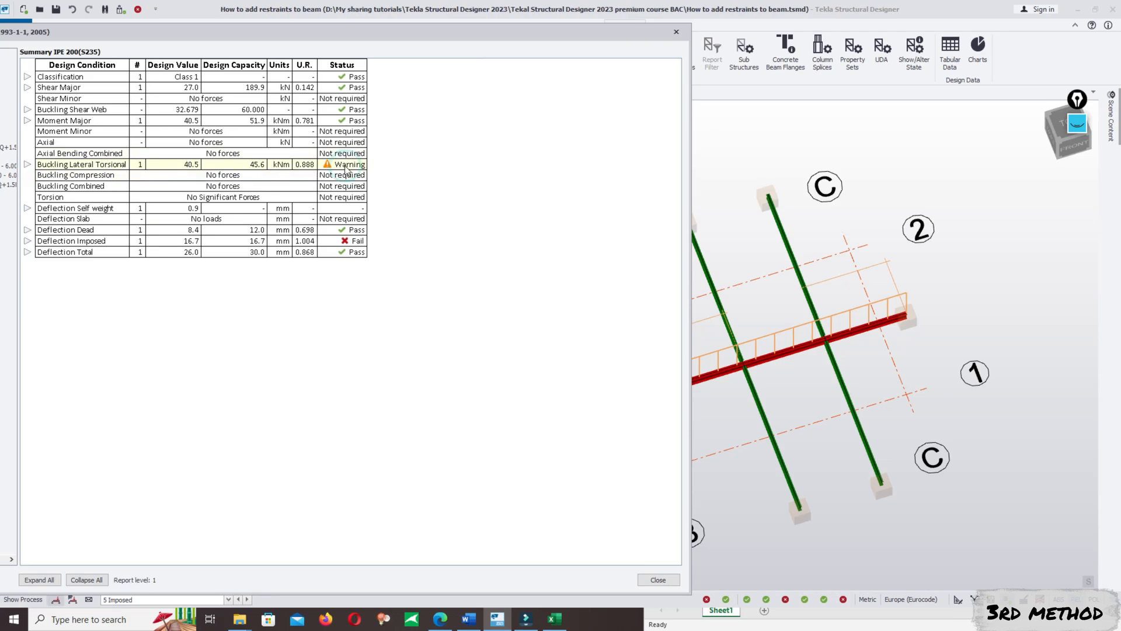
left_click(28, 164)
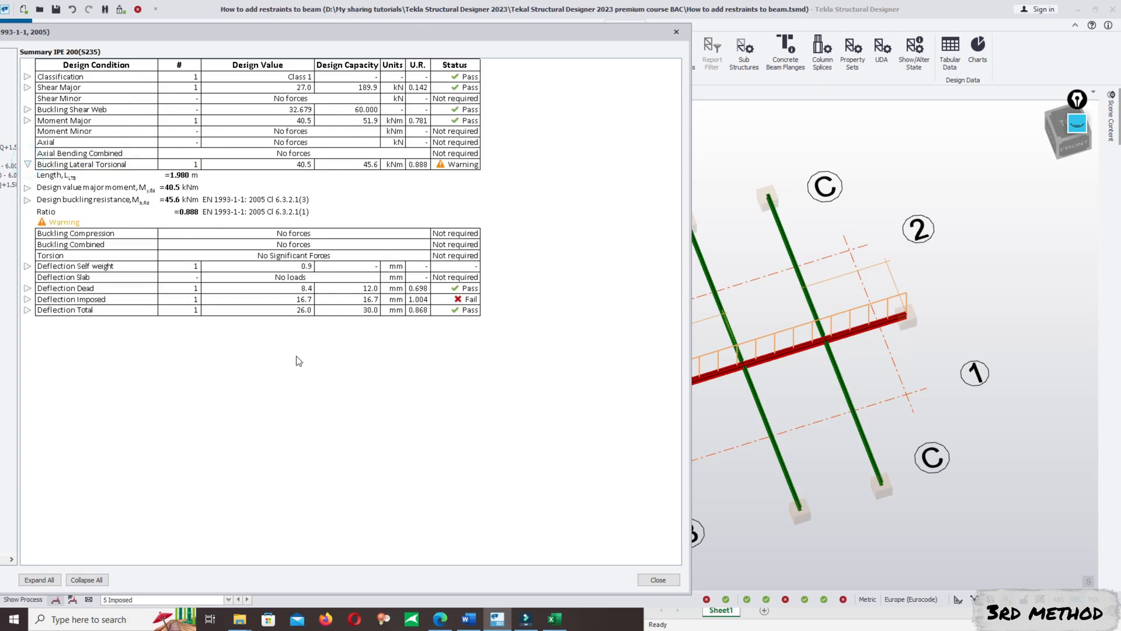
left_click(28, 164)
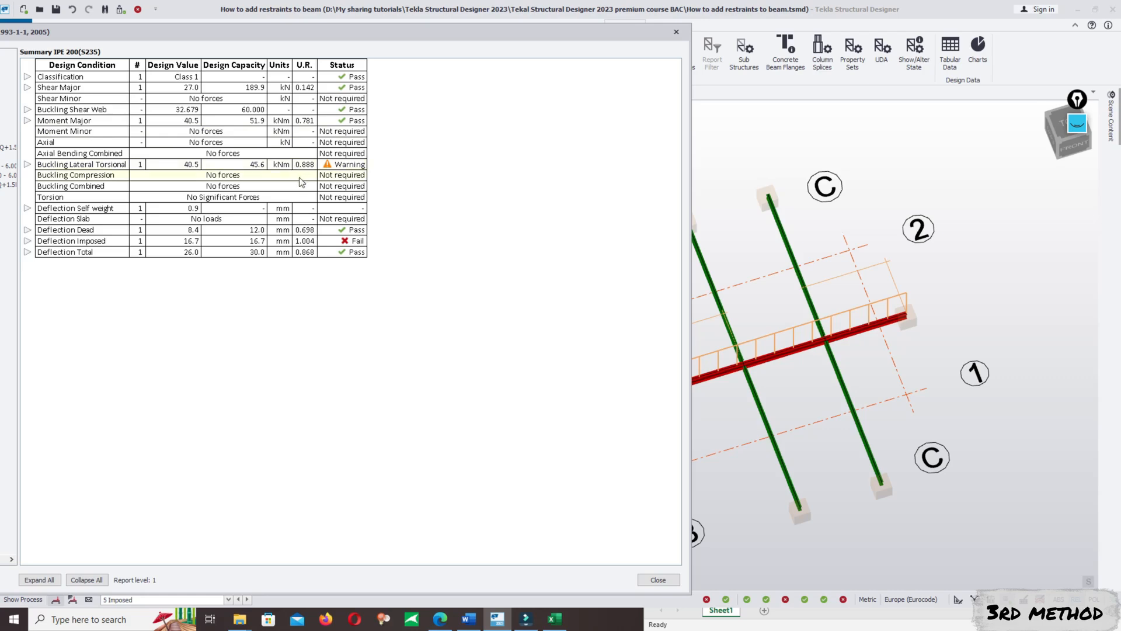
left_click(677, 32)
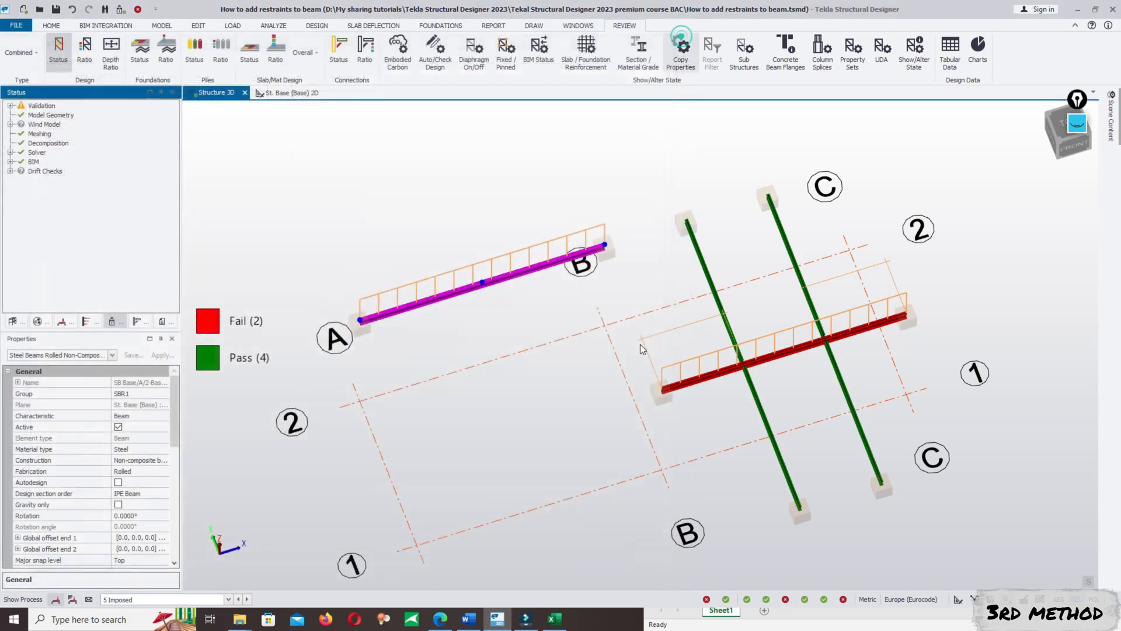
Check the B–C beam on grid 1, examine its expanded lateral torsional buckling result, and close the results
mouse_move(779, 360)
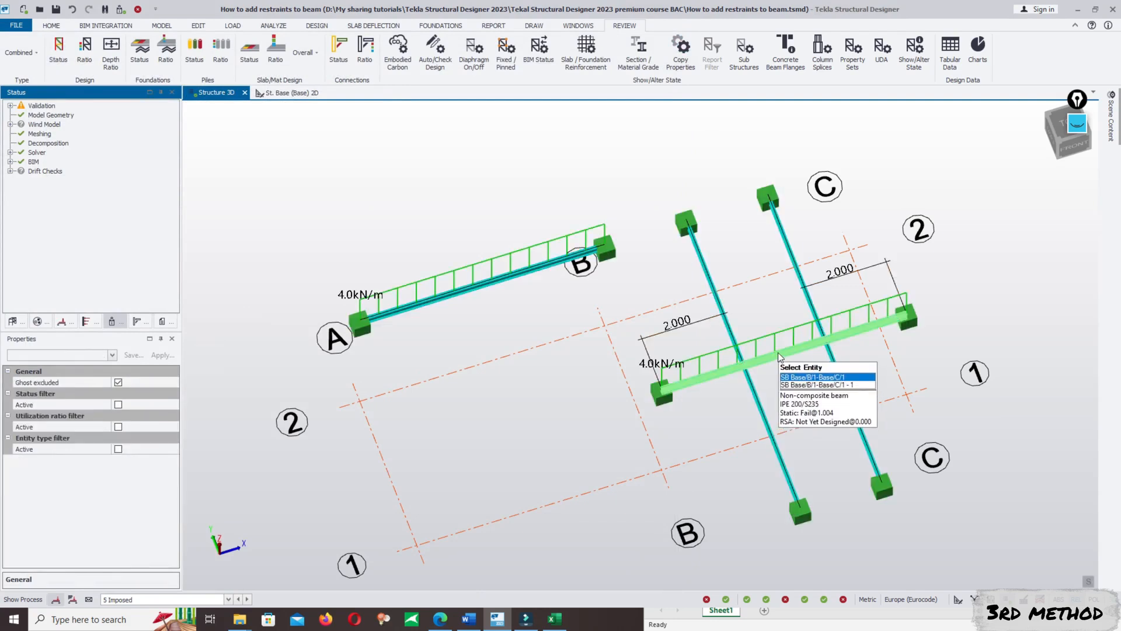
left_click(780, 353)
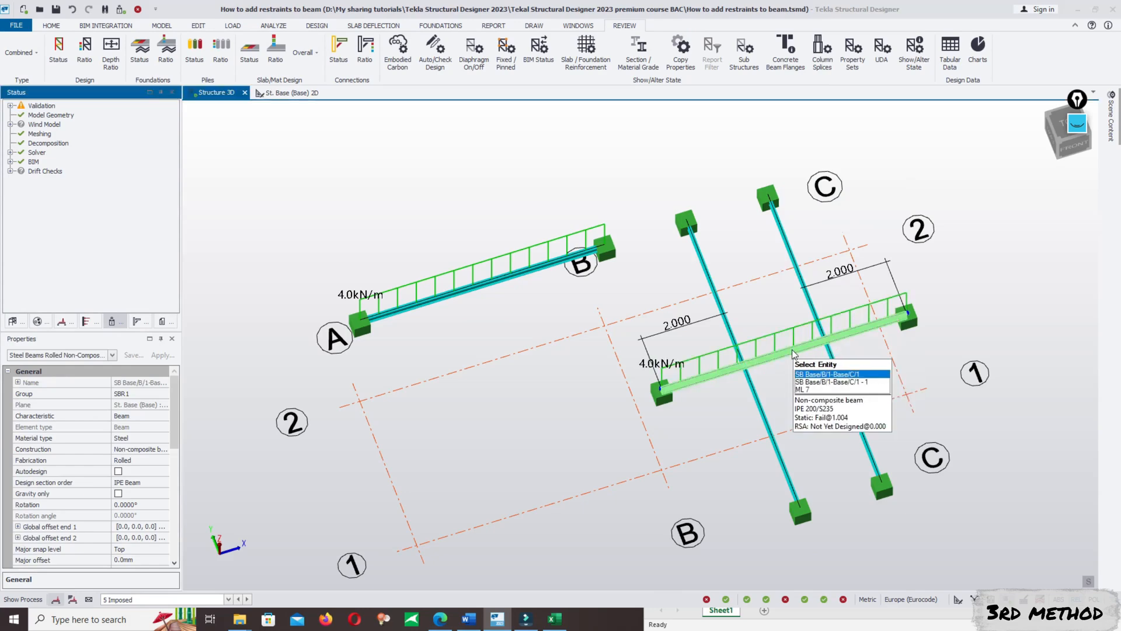
right_click(788, 350)
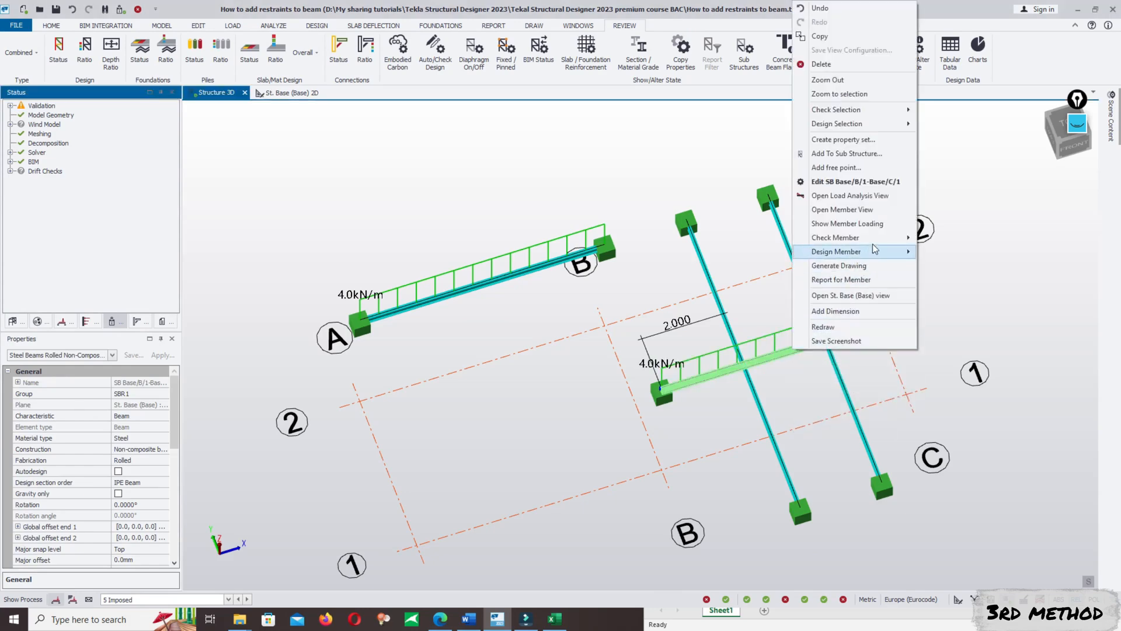
mouse_move(879, 238)
left_click(936, 236)
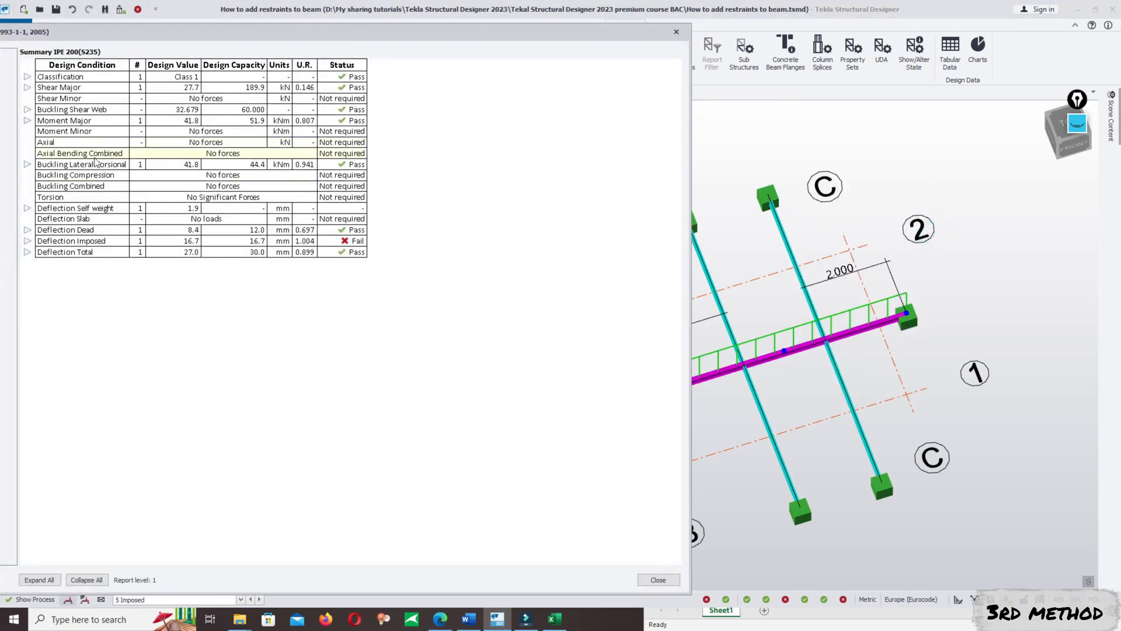
left_click(50, 167)
left_click(27, 165)
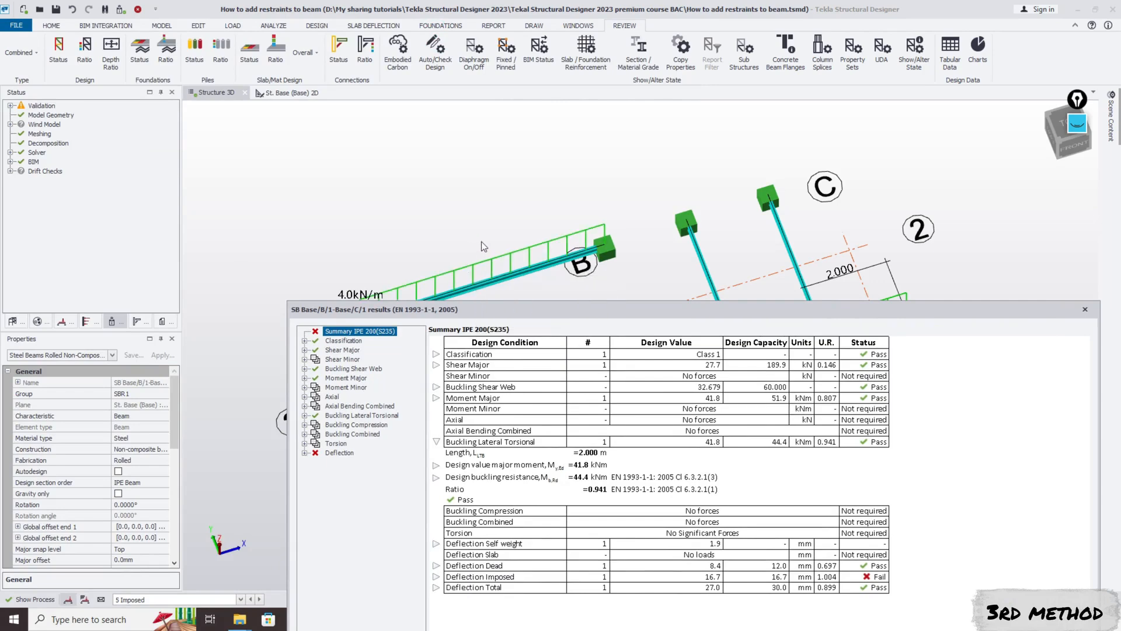
left_click_drag(509, 308, 246, 69)
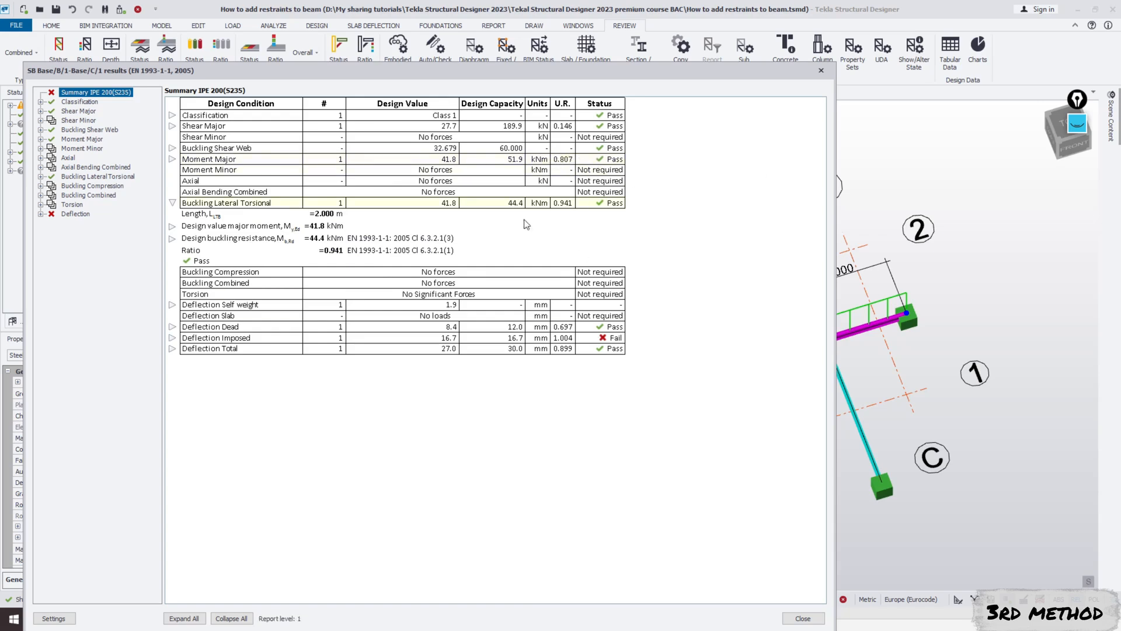
left_click(818, 71)
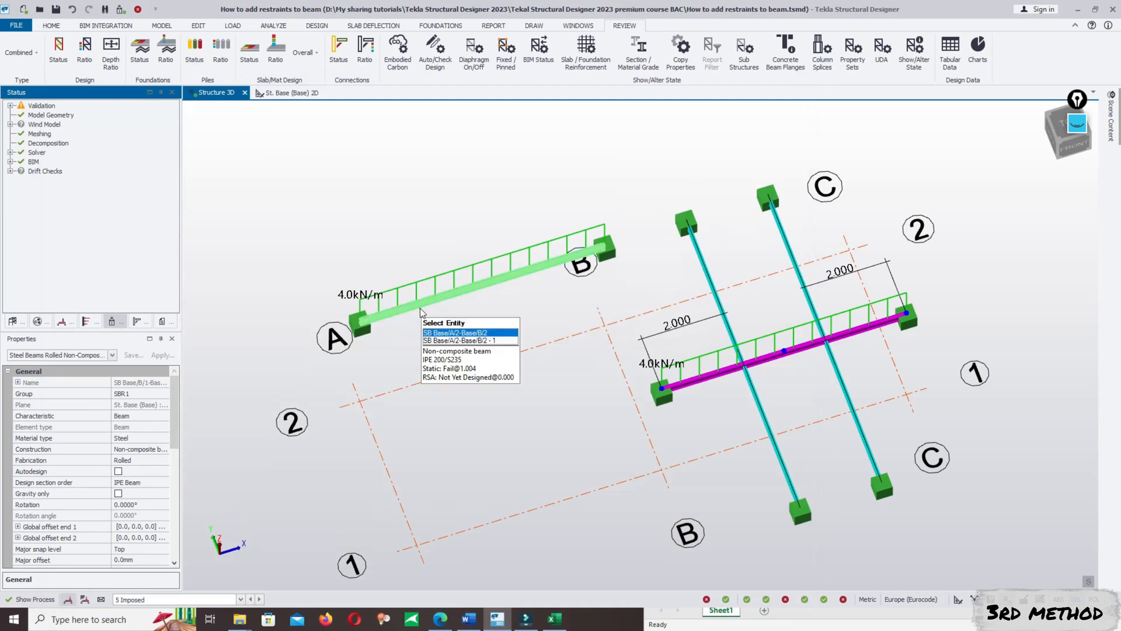
Review the lateral restraints of the A–B beam in its properties, close them without changes and deselect the beam
left_click(419, 307)
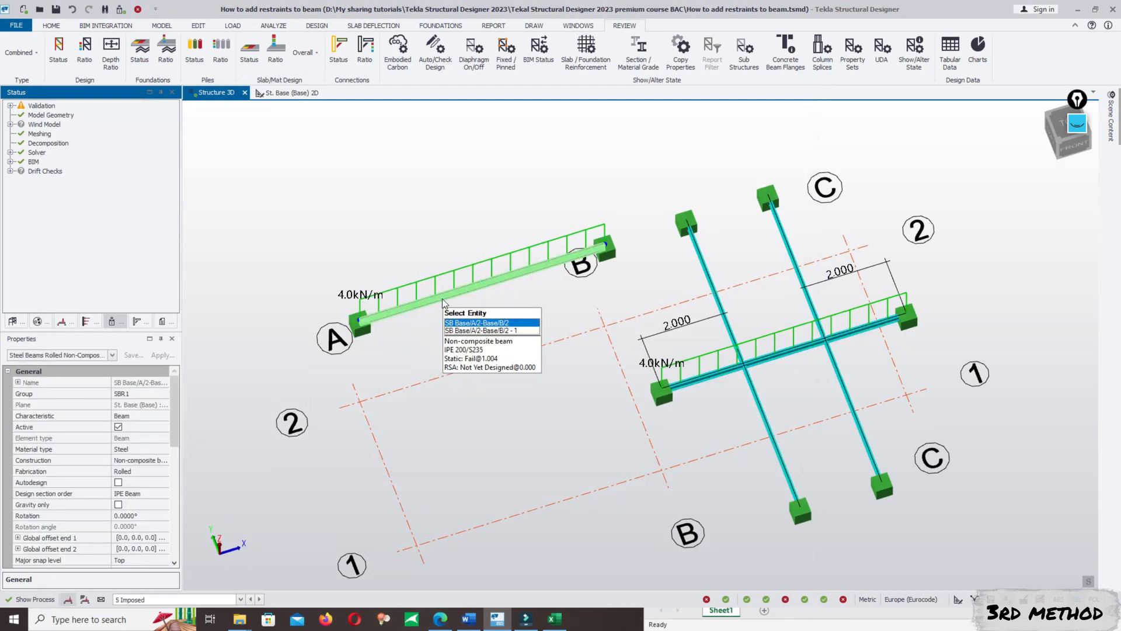
right_click(444, 296)
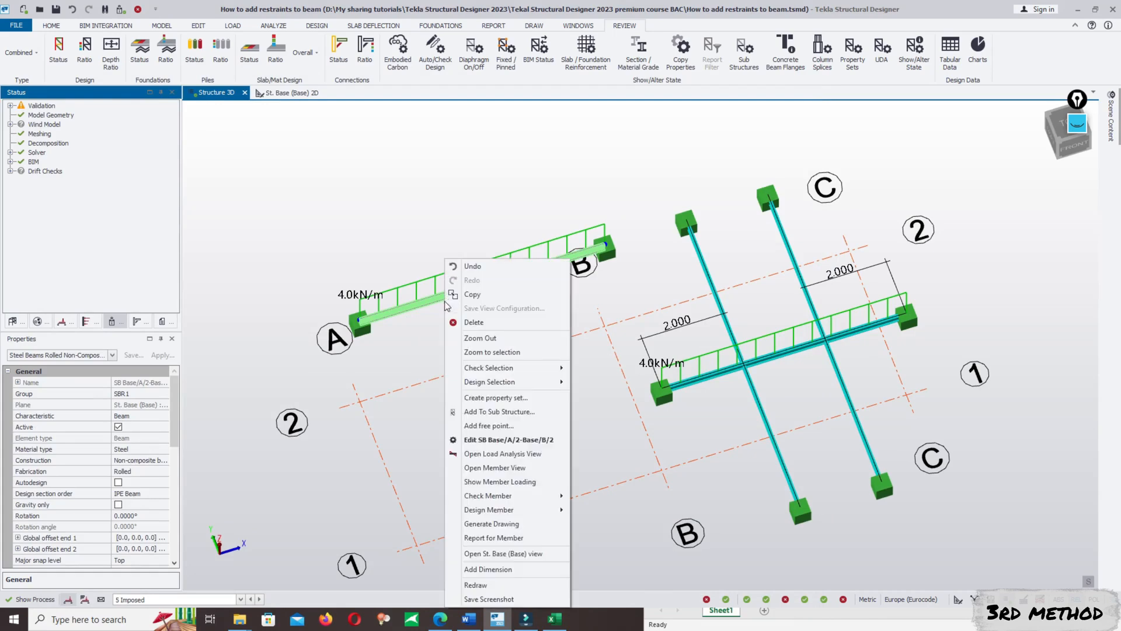
left_click(502, 439)
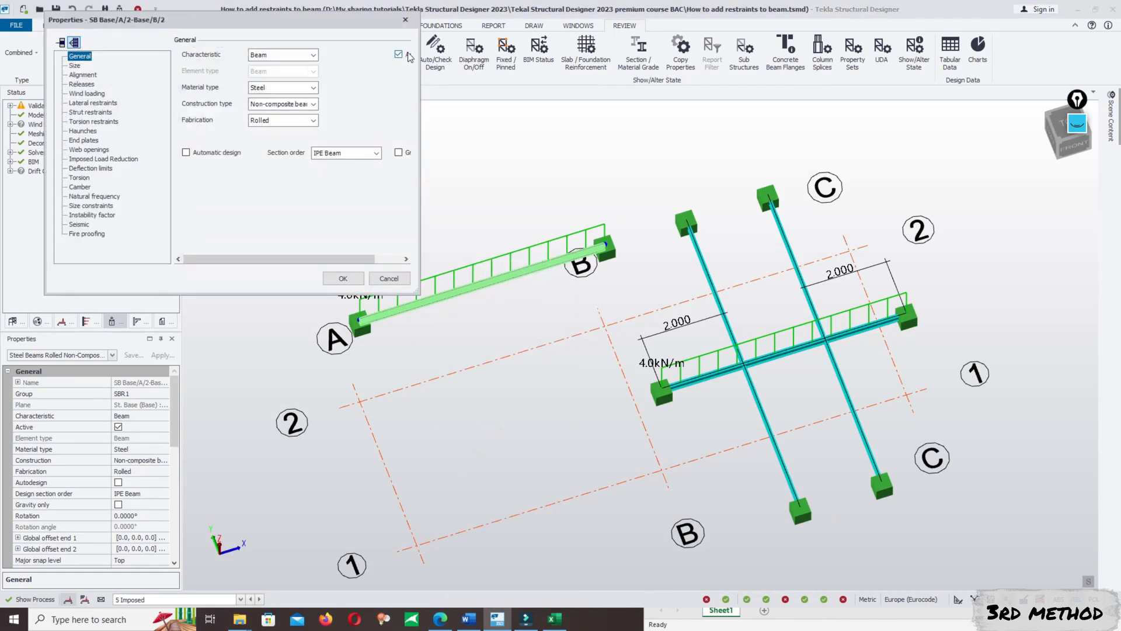
left_click(87, 103)
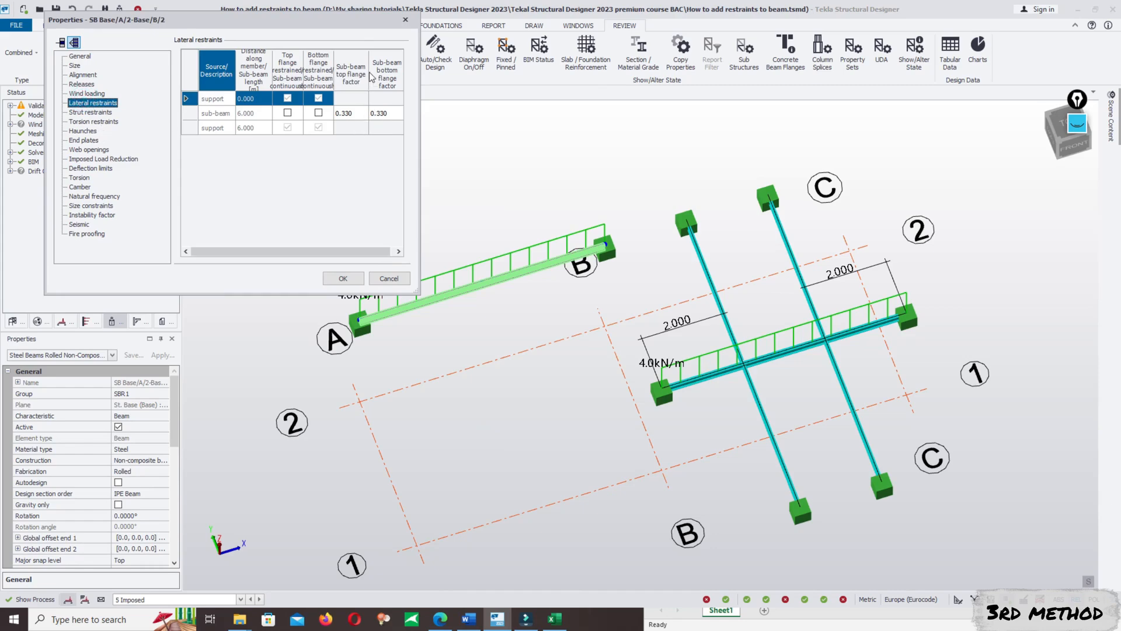
left_click(405, 21)
key("Escape")
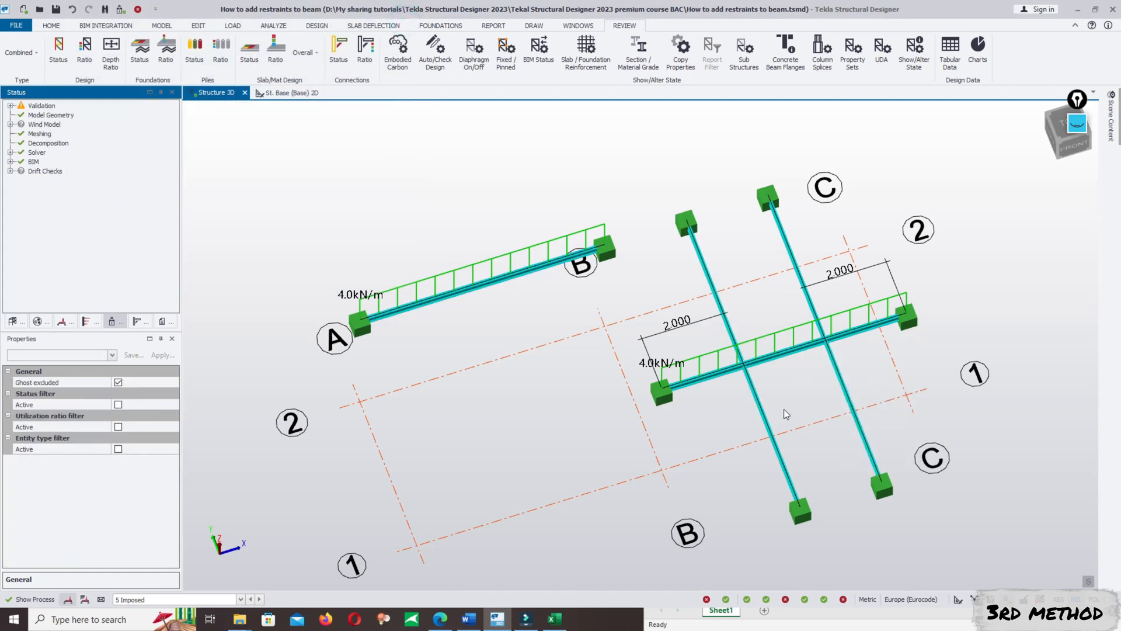
Start a new steel beam, examine the flange restraint and factor settings under its lateral restraints, and cancel the command
right_click(719, 375)
key("Escape")
scroll(783, 305, "up", 2)
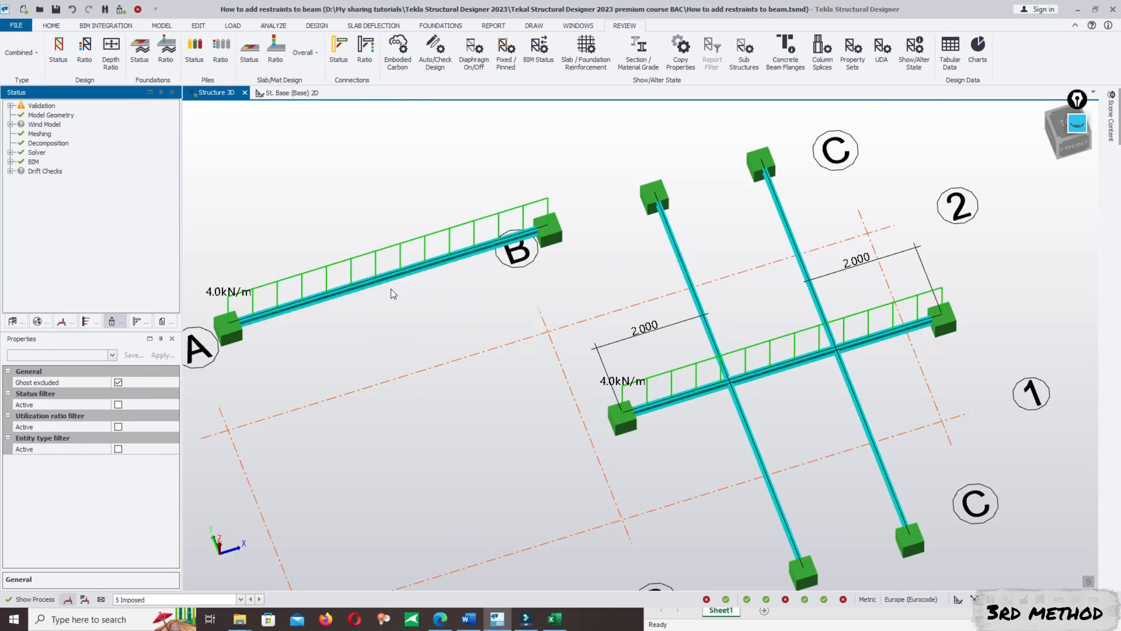
middle_click_drag(391, 288, 528, 261)
scroll(527, 261, "down", 2)
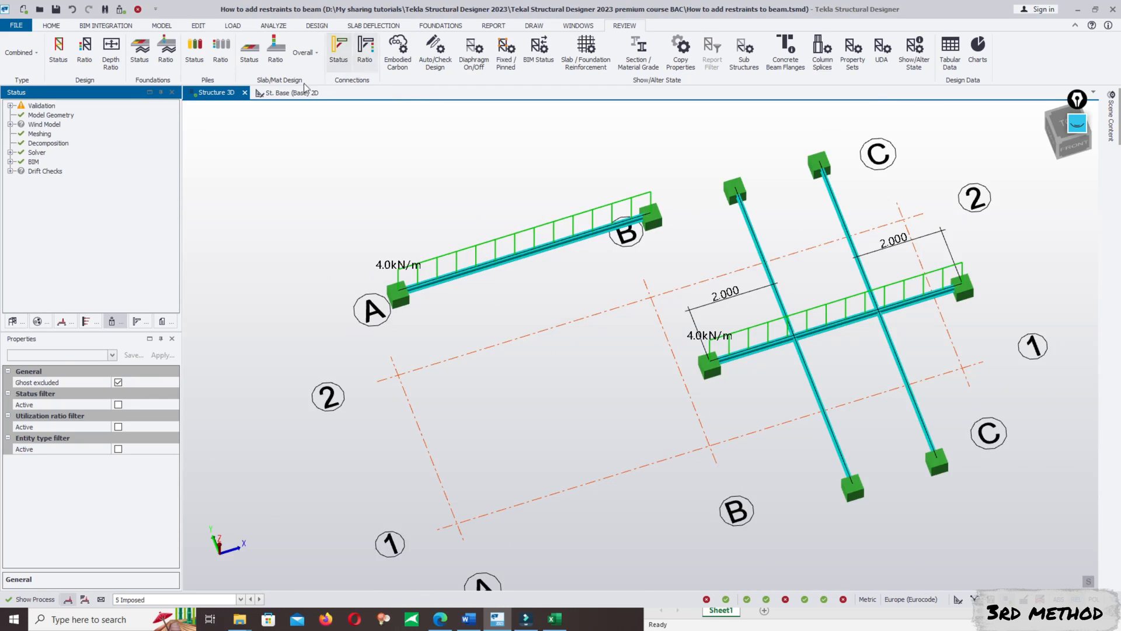
left_click(160, 27)
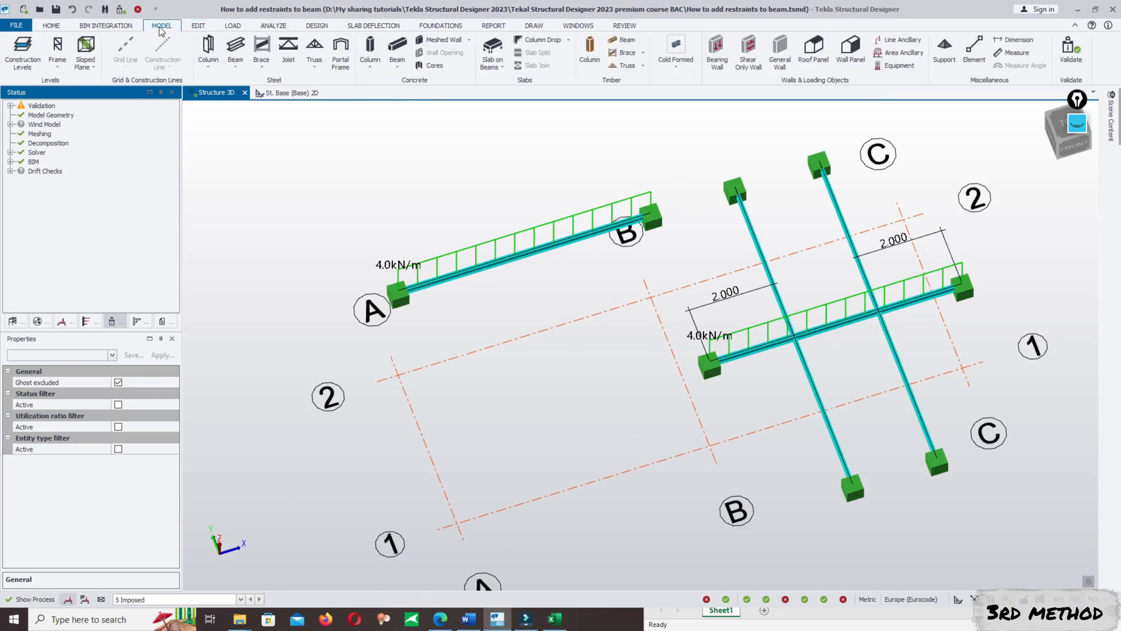
left_click(235, 47)
left_click_drag(176, 401, 180, 468)
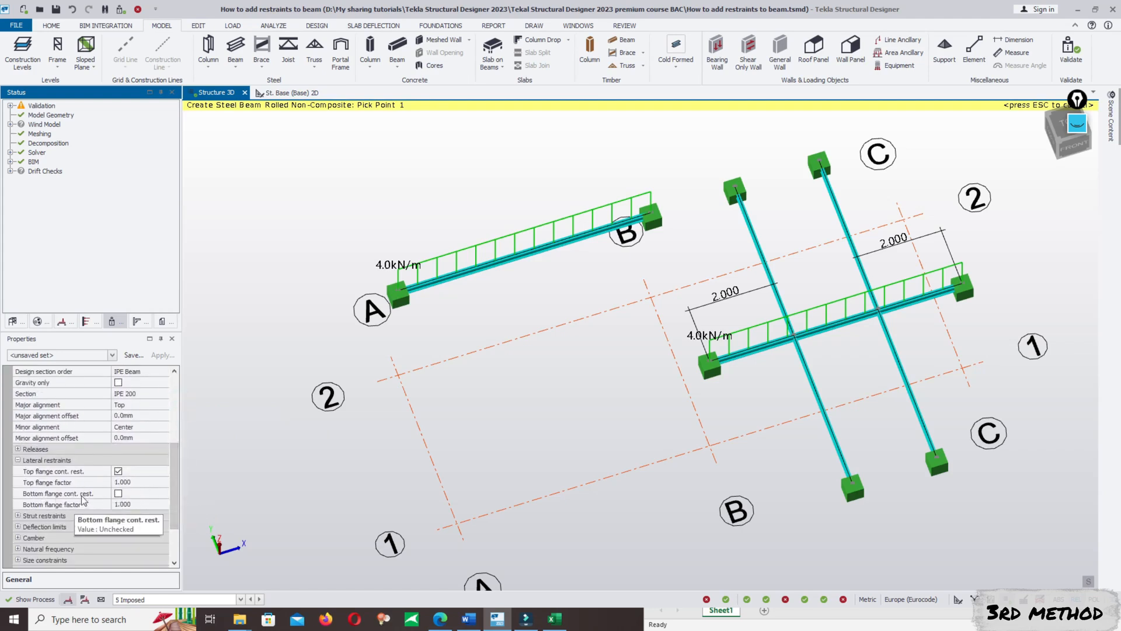
key("Escape")
Reopen the A–B beam's properties, close them without changes and view both beam arrangements together
left_click(492, 266)
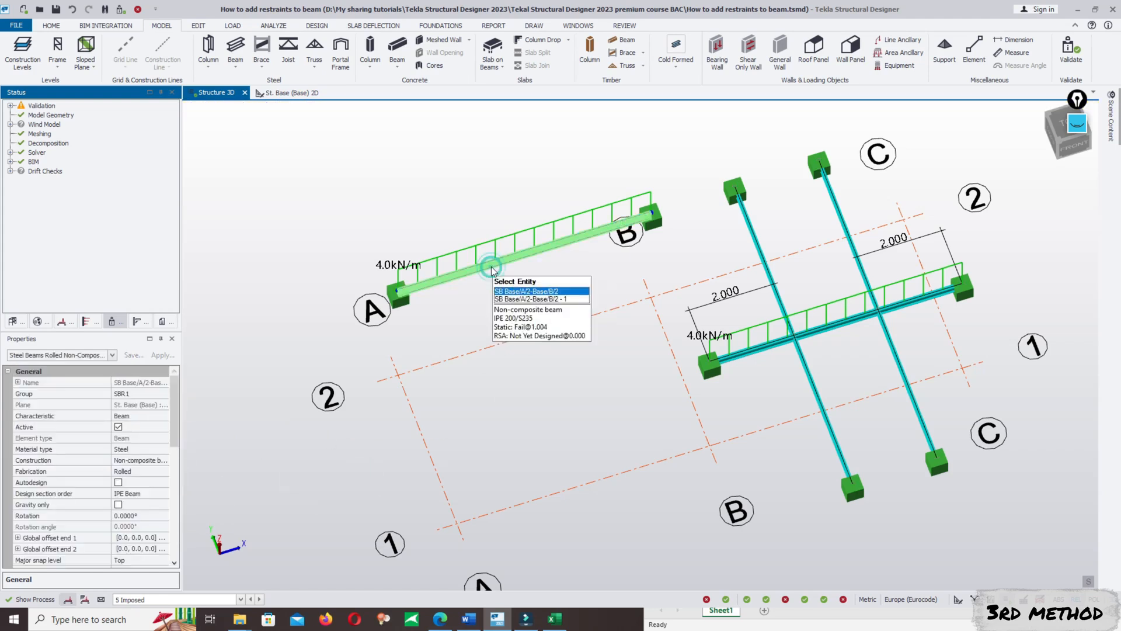
right_click(492, 266)
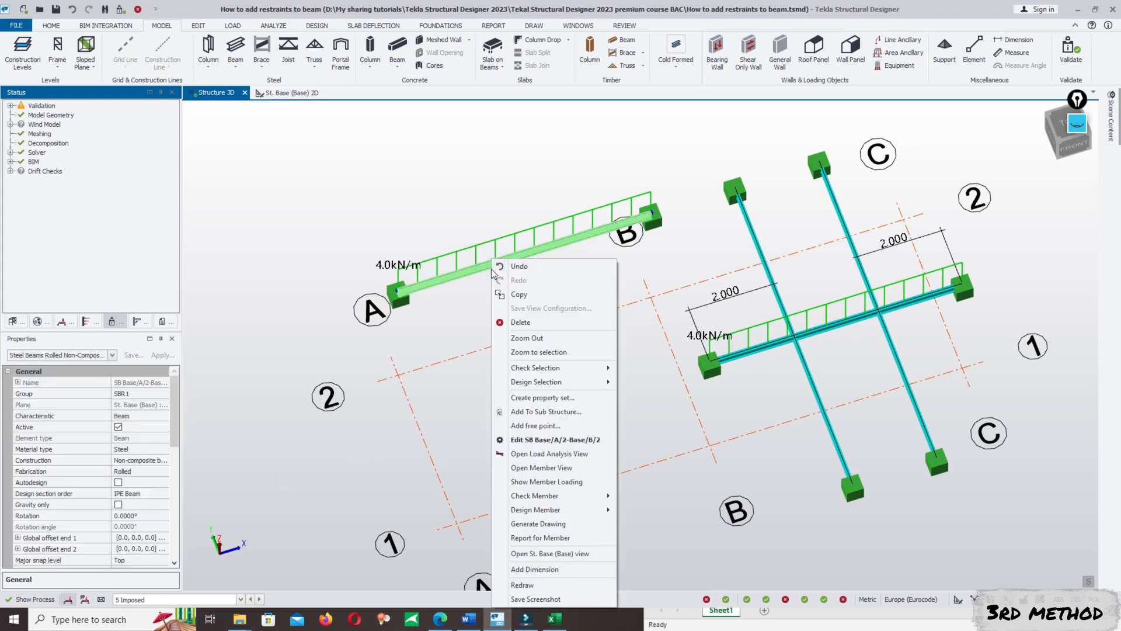
left_click(571, 445)
left_click(412, 19)
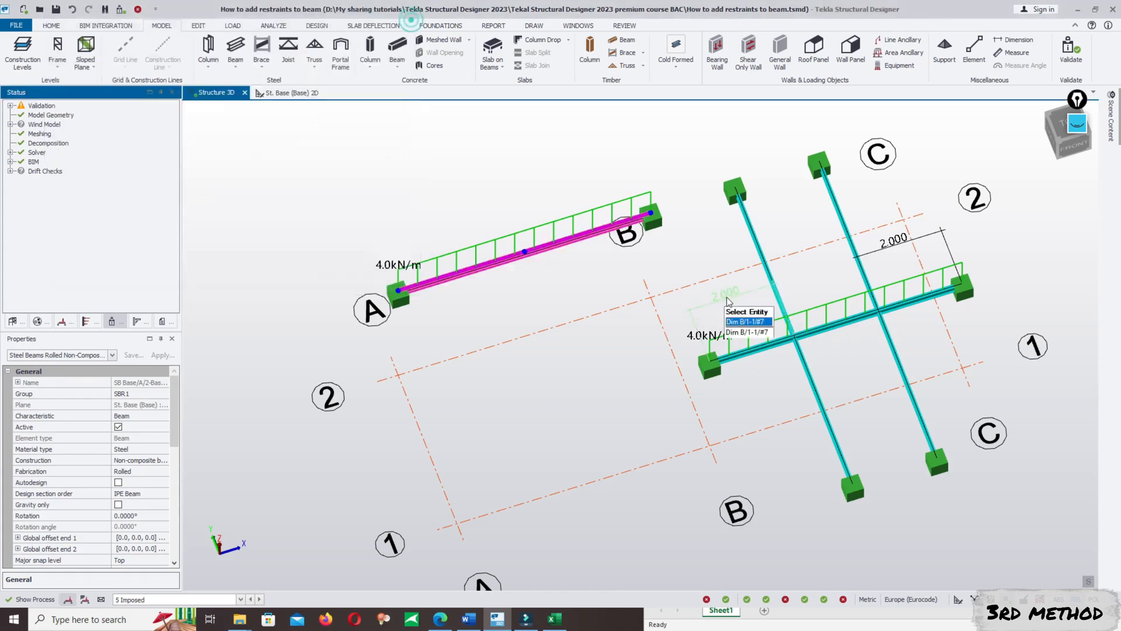
middle_click_drag(909, 347, 787, 349)
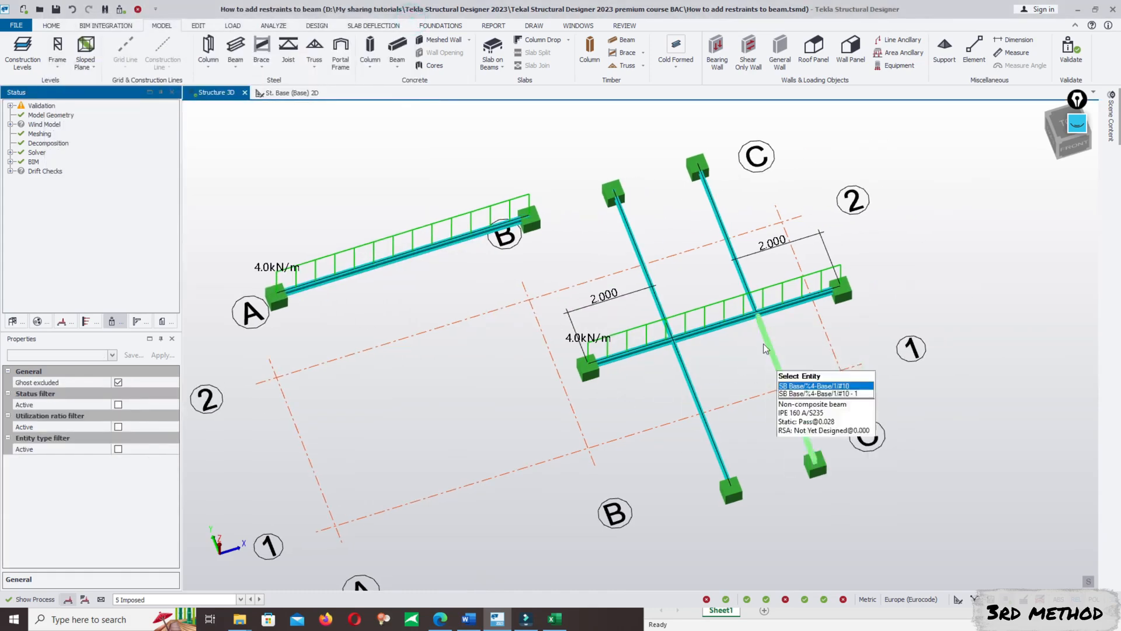
scroll(730, 306, "down", 5)
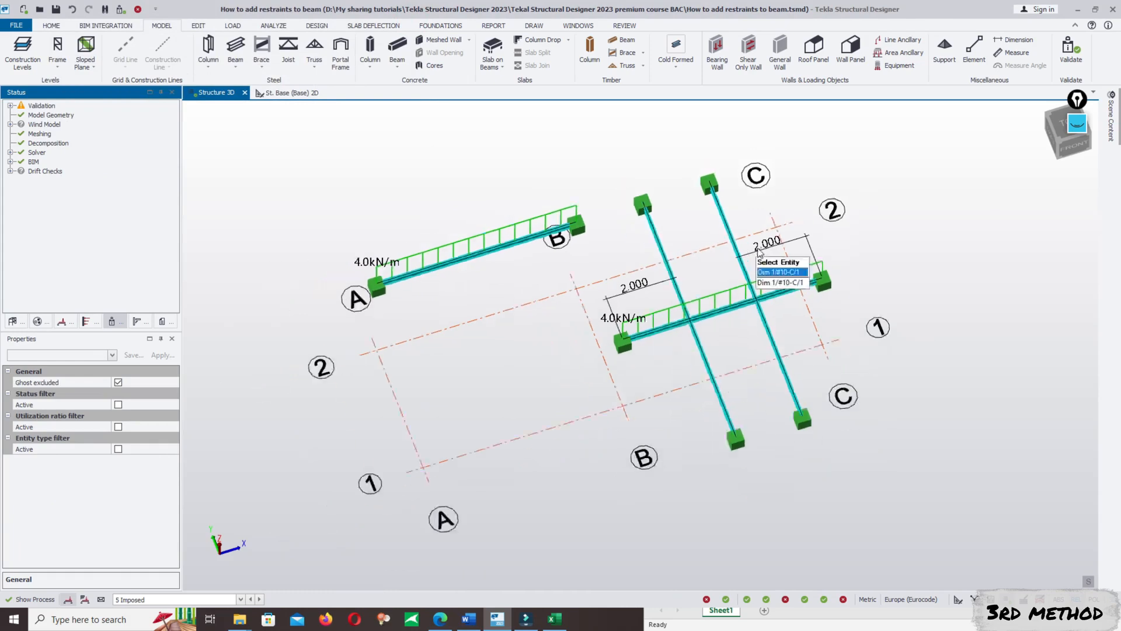
Switch to the review view and display the members' design status followed by their utilization ratios
scroll(755, 301, "up", 3)
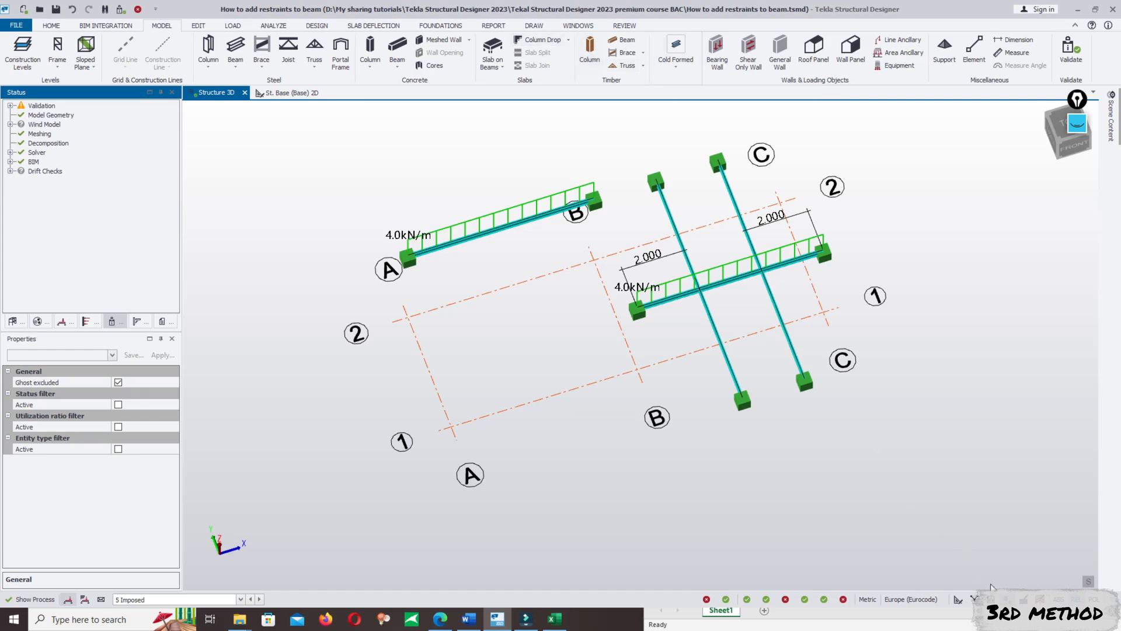
left_click(1022, 599)
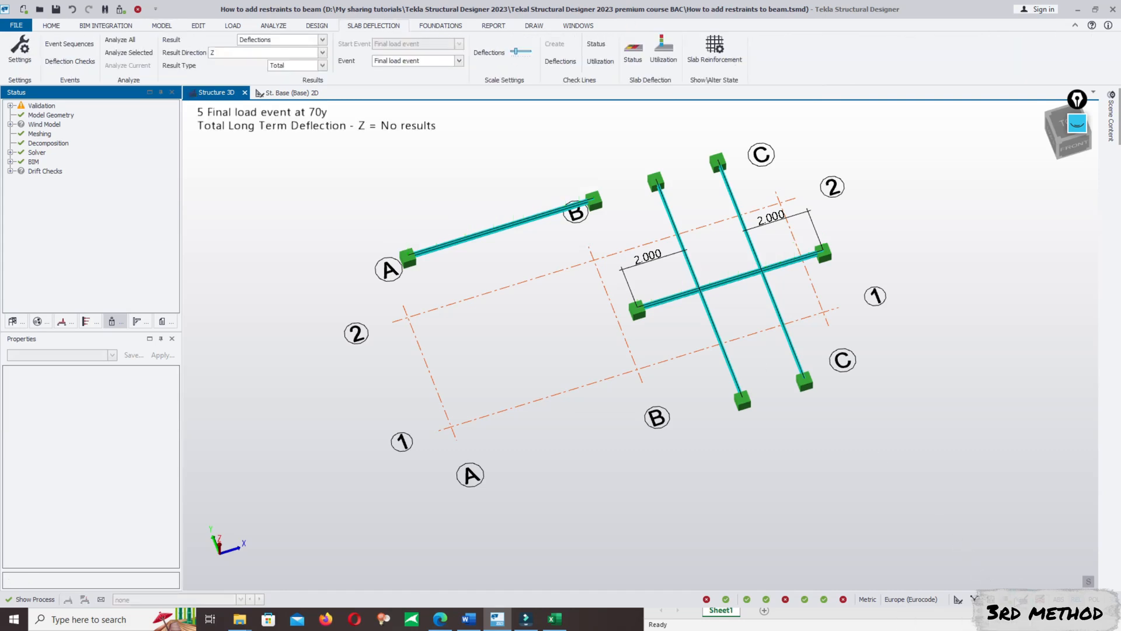
left_click(1039, 600)
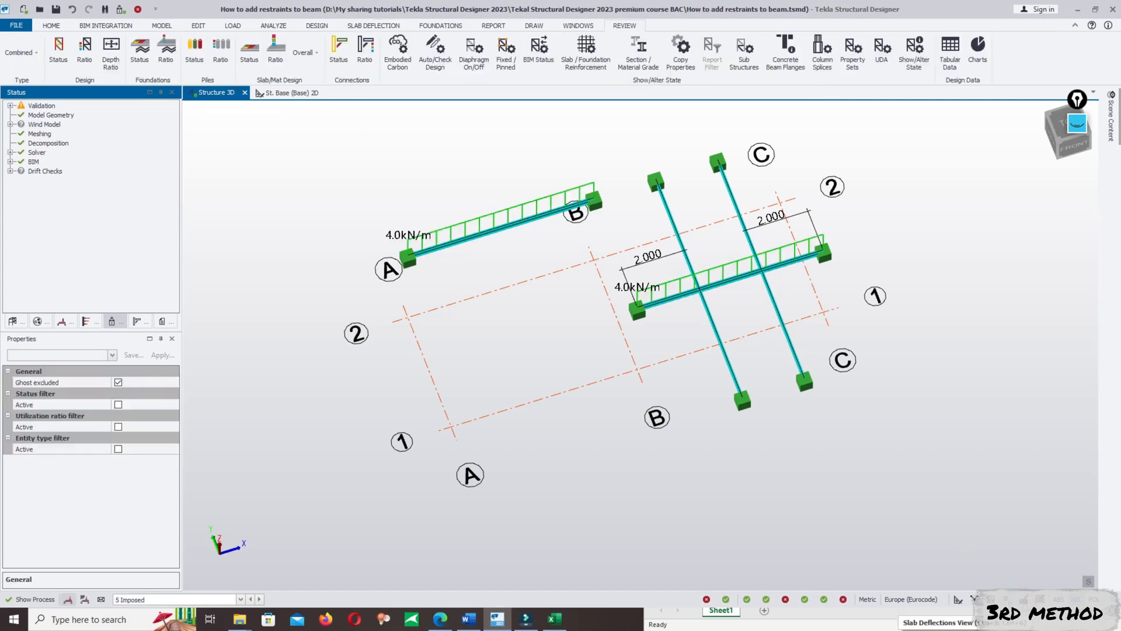
left_click(59, 49)
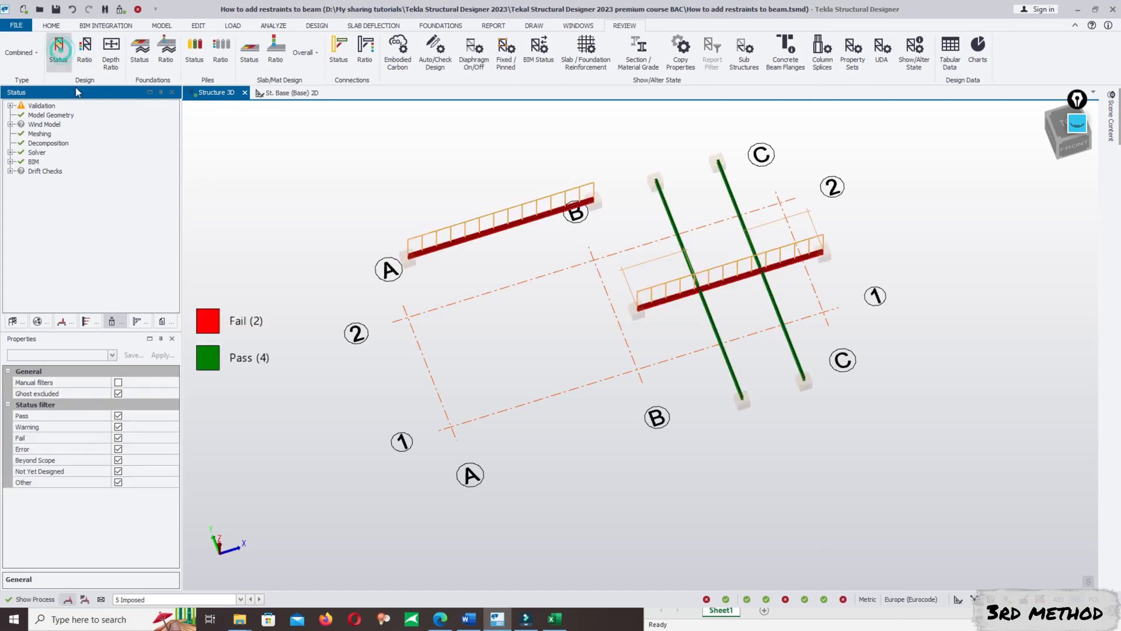
left_click(86, 49)
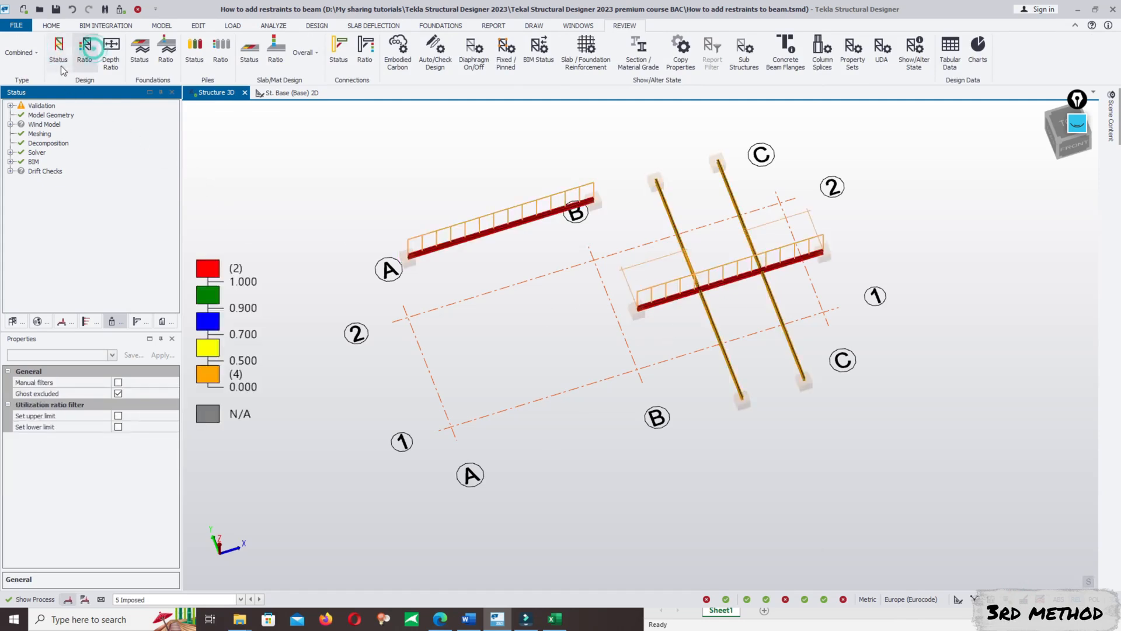
Start Show/Alter State and keep Restraints as the reviewed attribute for the beams
left_click(919, 65)
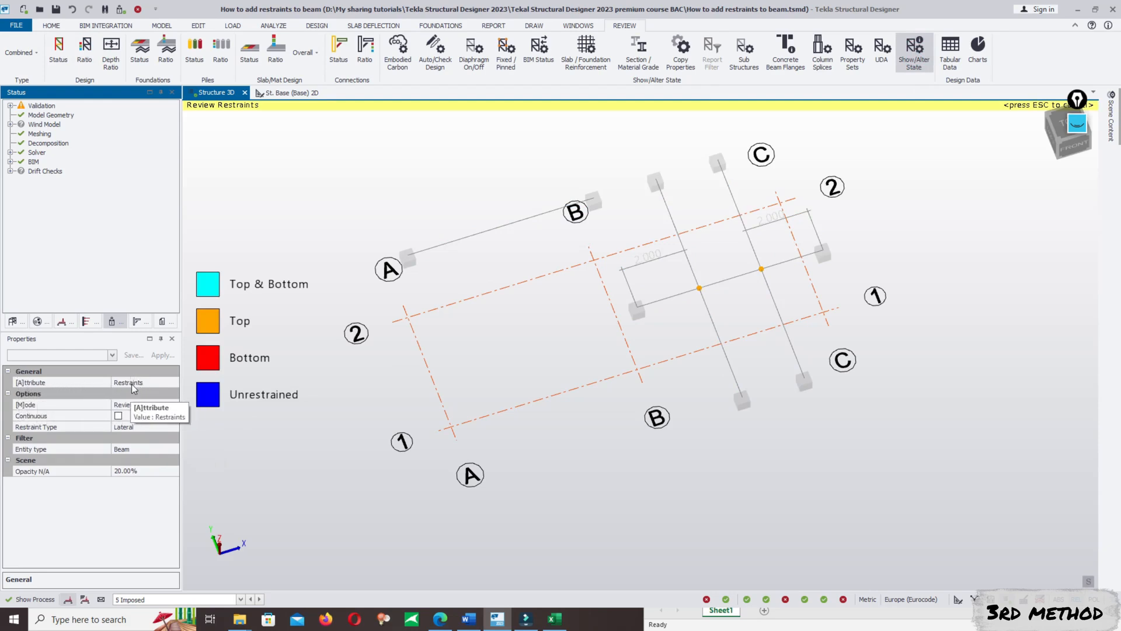
left_click(149, 383)
left_click(174, 383)
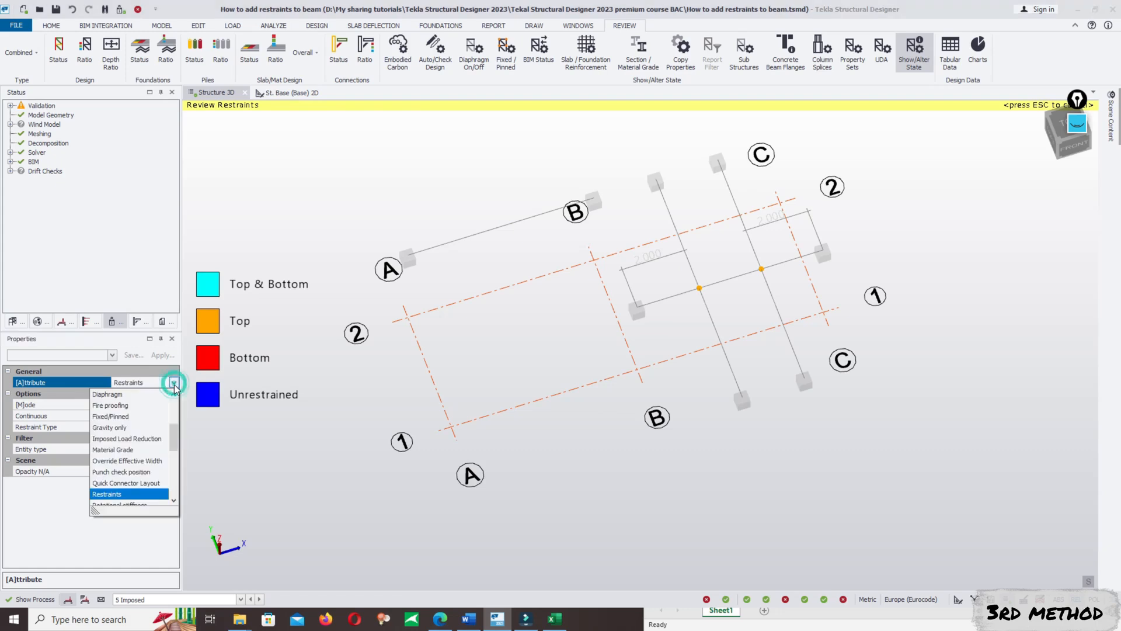
left_click_drag(176, 441, 177, 467)
left_click(117, 407)
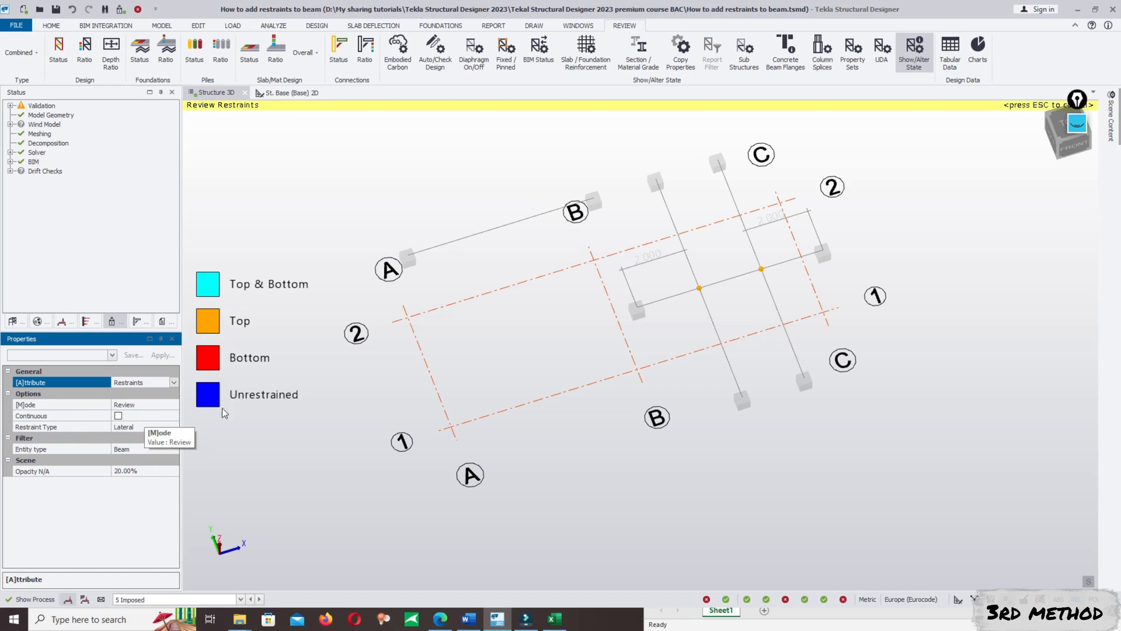
Examine the lateral restraint markers where the two crossing beams meet the B–C beam
scroll(741, 280, "up", 3)
scroll(762, 246, "up", 3)
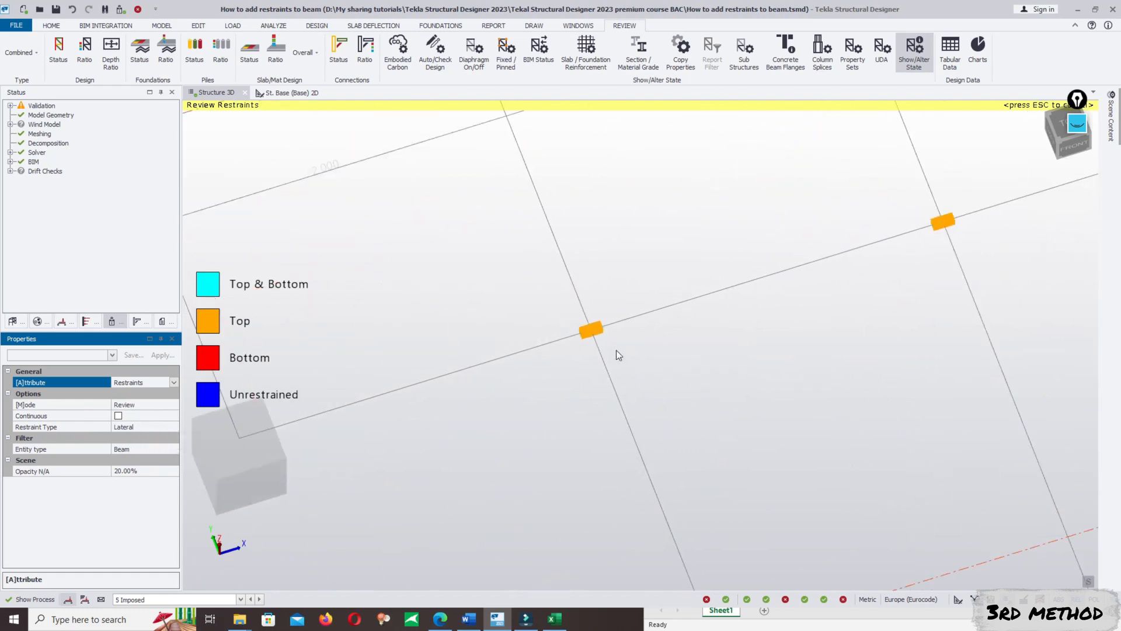
scroll(700, 292, "down", 2)
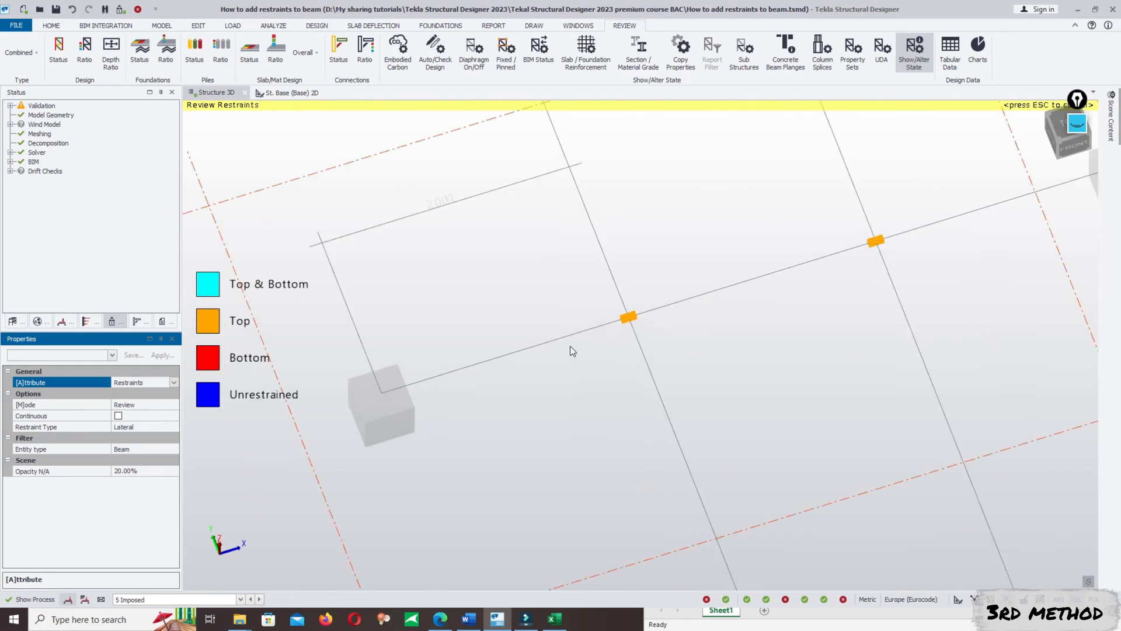
scroll(818, 263, "down", 3)
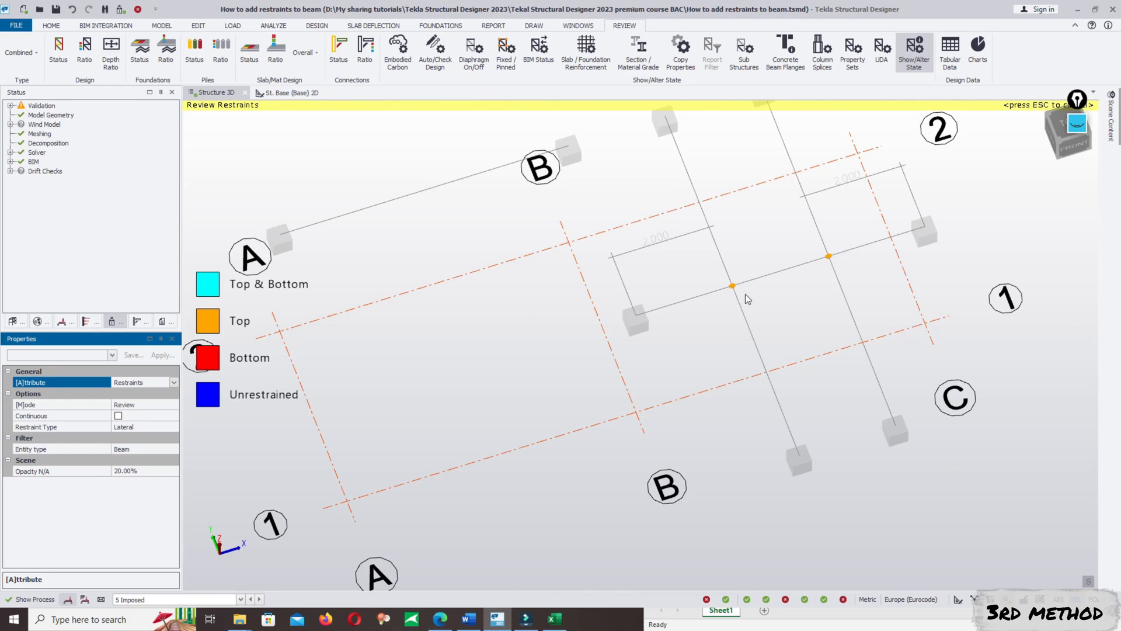
scroll(771, 345, "up", 2)
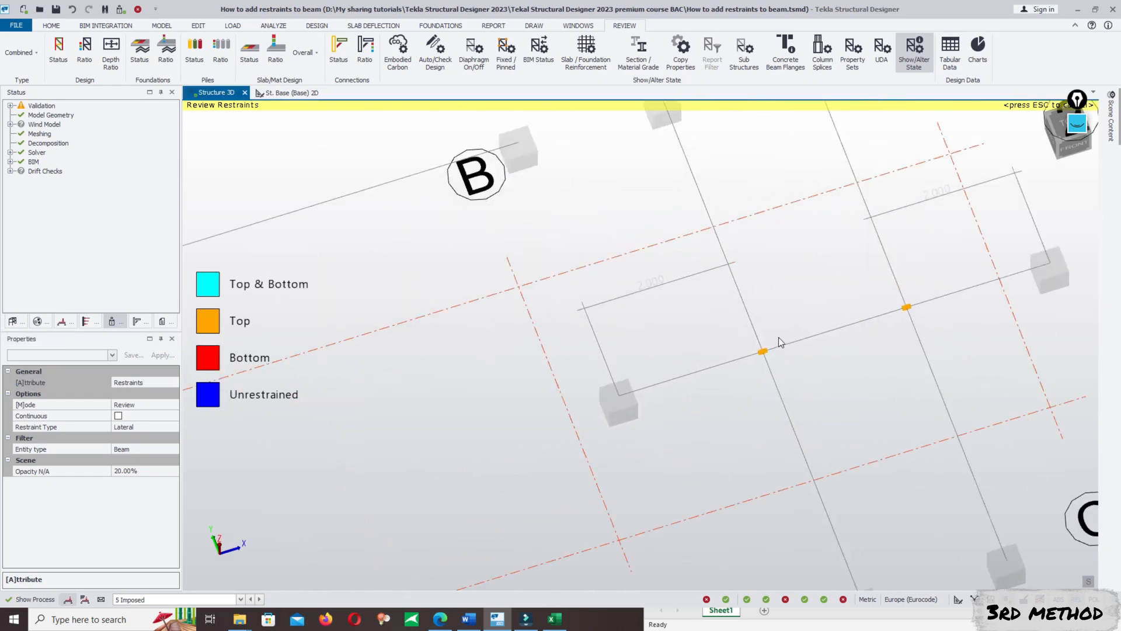
scroll(794, 380, "down", 2)
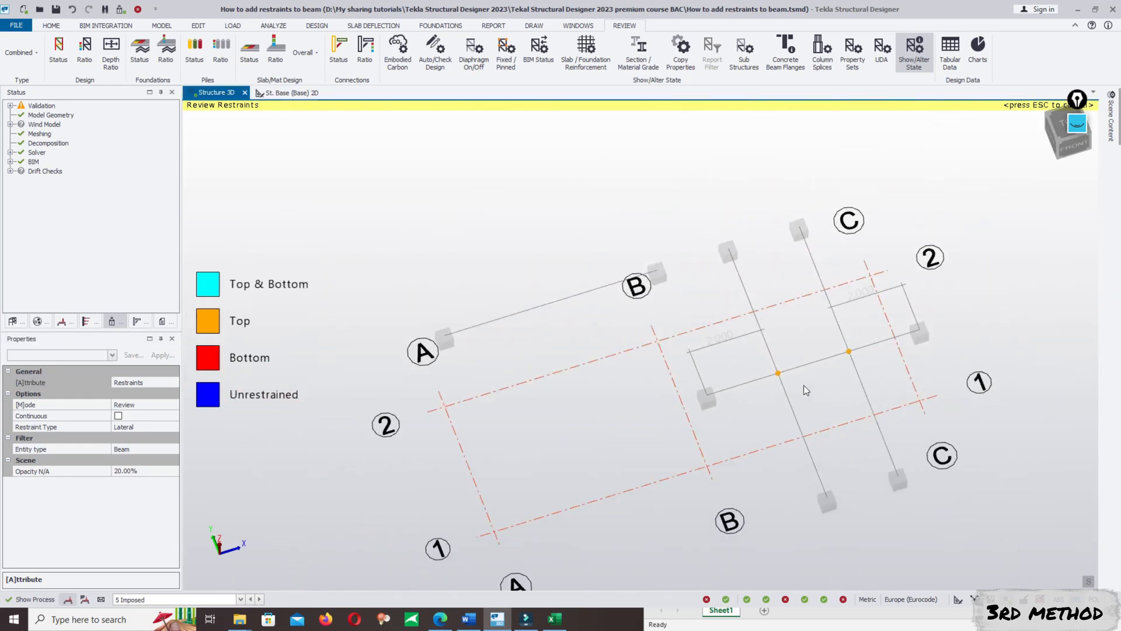
scroll(777, 368, "up", 5)
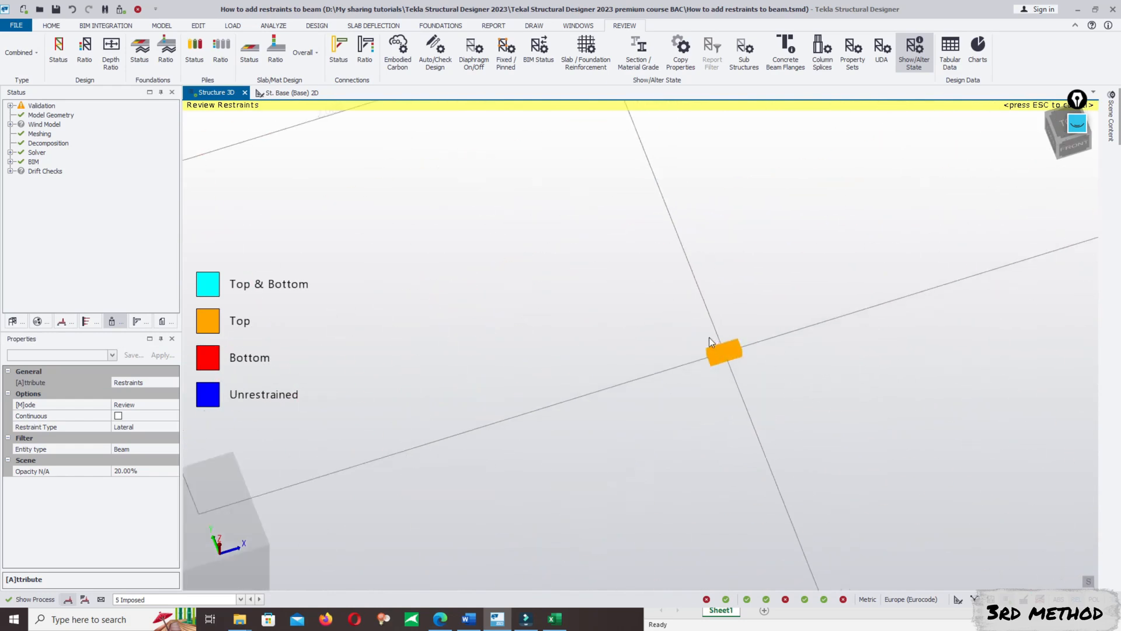
scroll(711, 341, "down", 3)
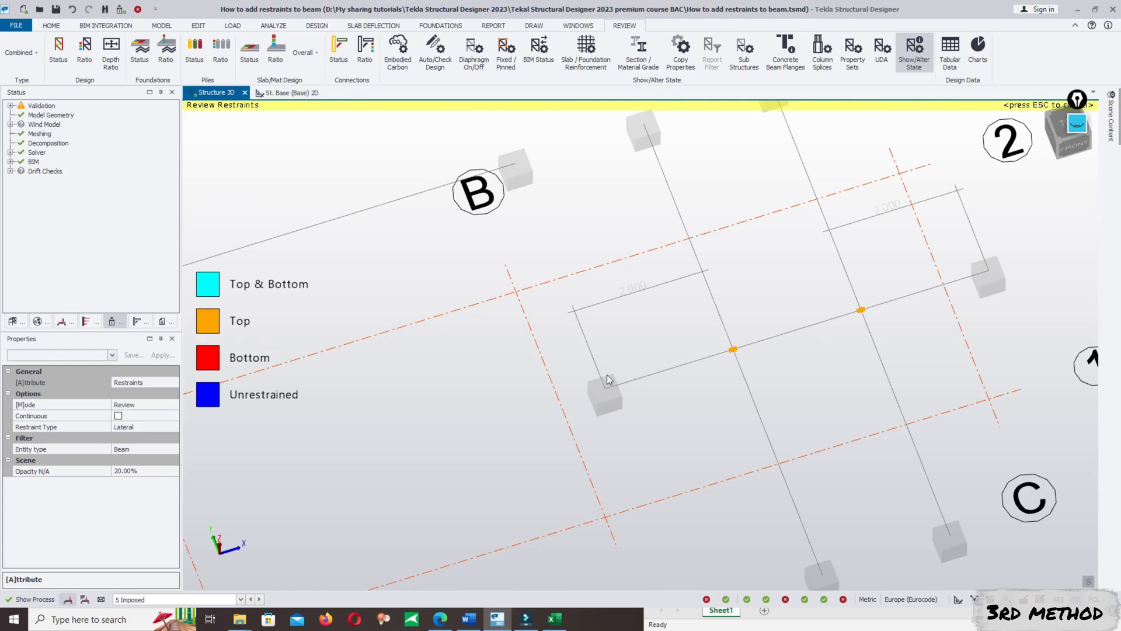
scroll(730, 350, "up", 4)
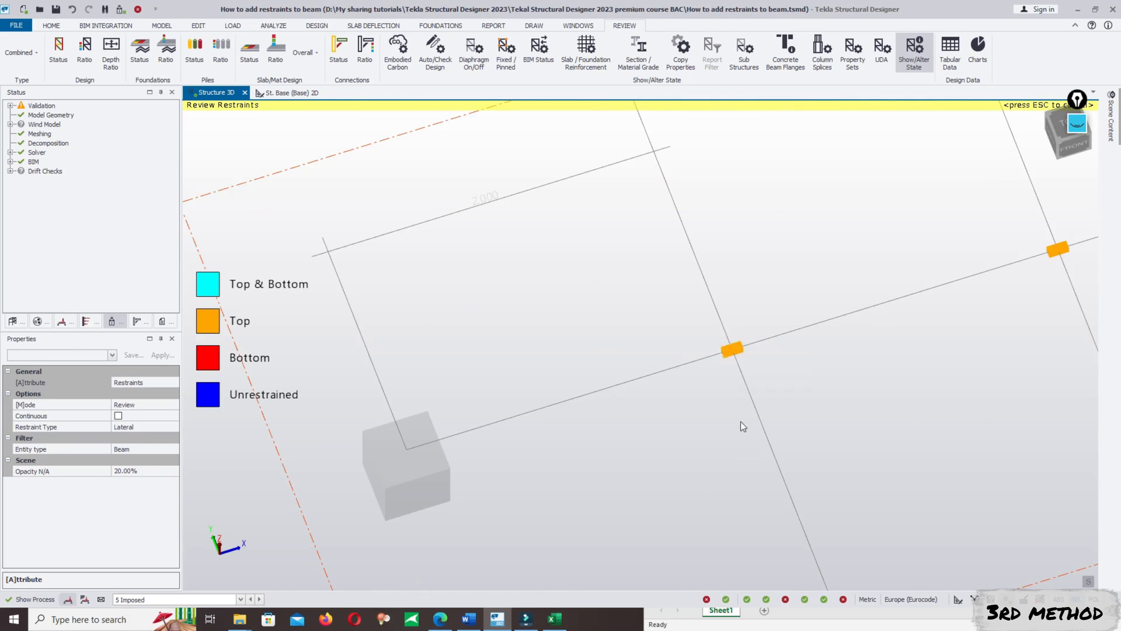
scroll(724, 368, "down", 3)
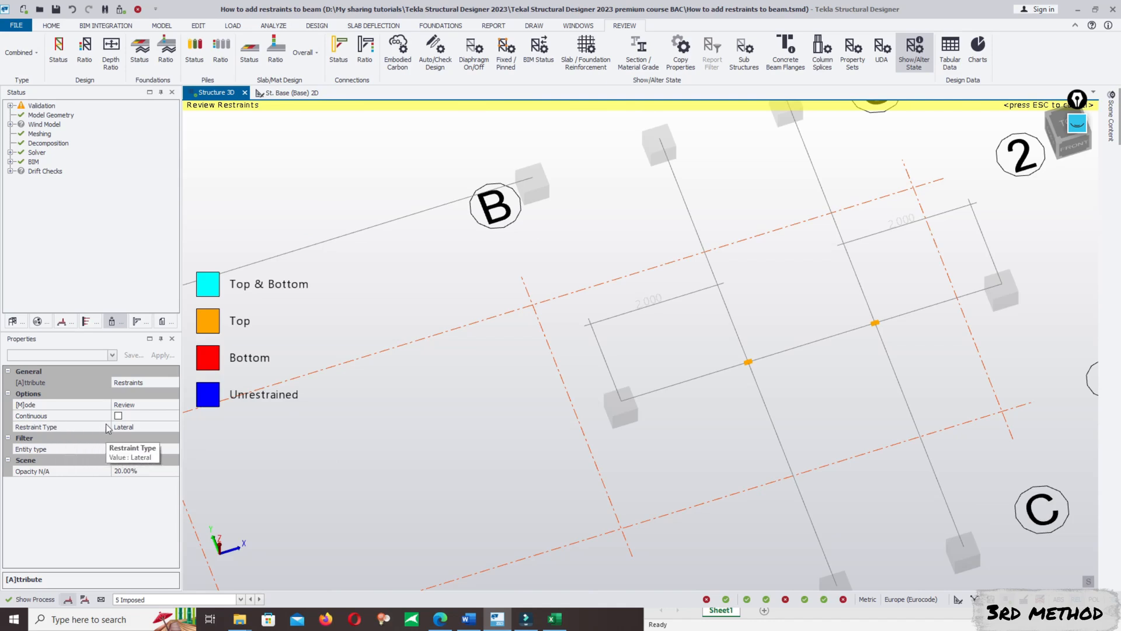
Review the beam restraints by the Strut and Lateral & Strut Minor types, and return the type to Lateral
left_click(58, 427)
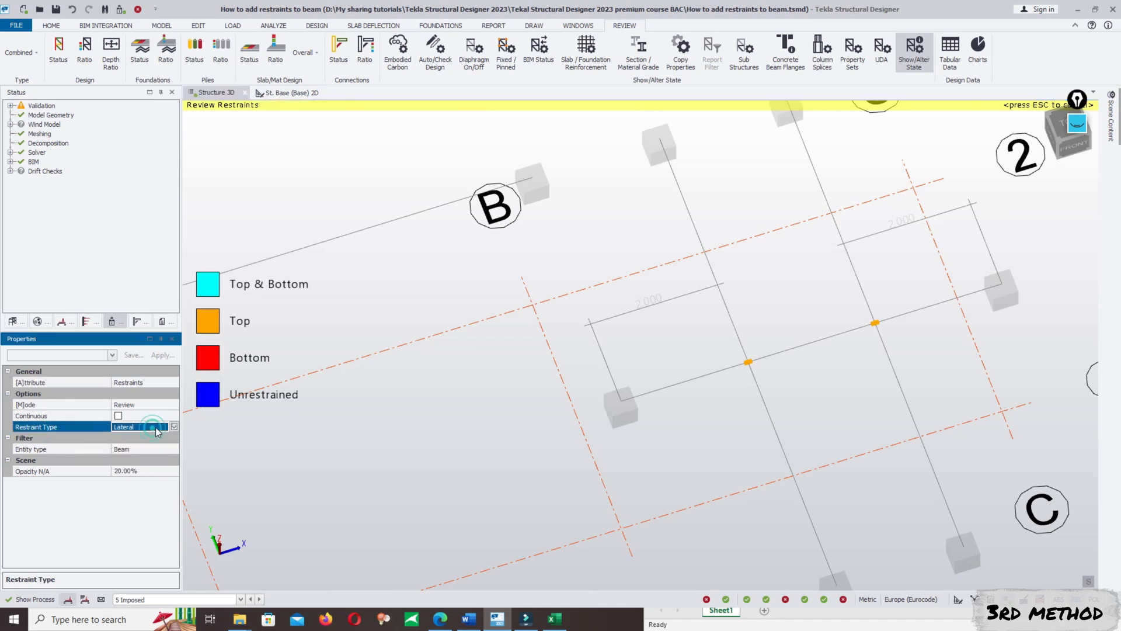
left_click(173, 427)
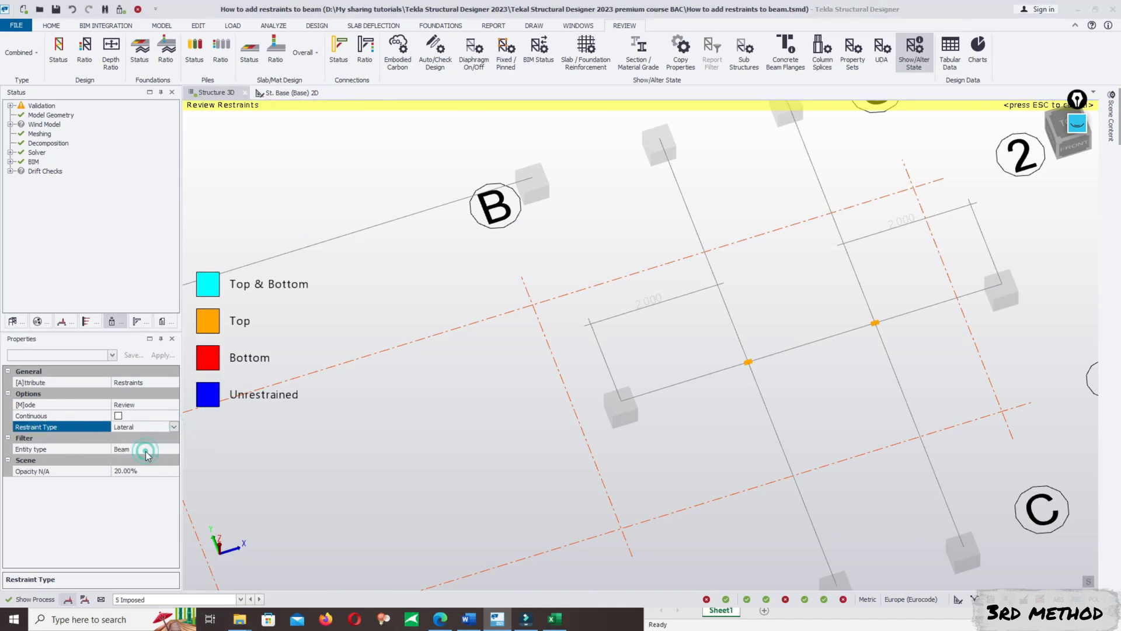
left_click(173, 427)
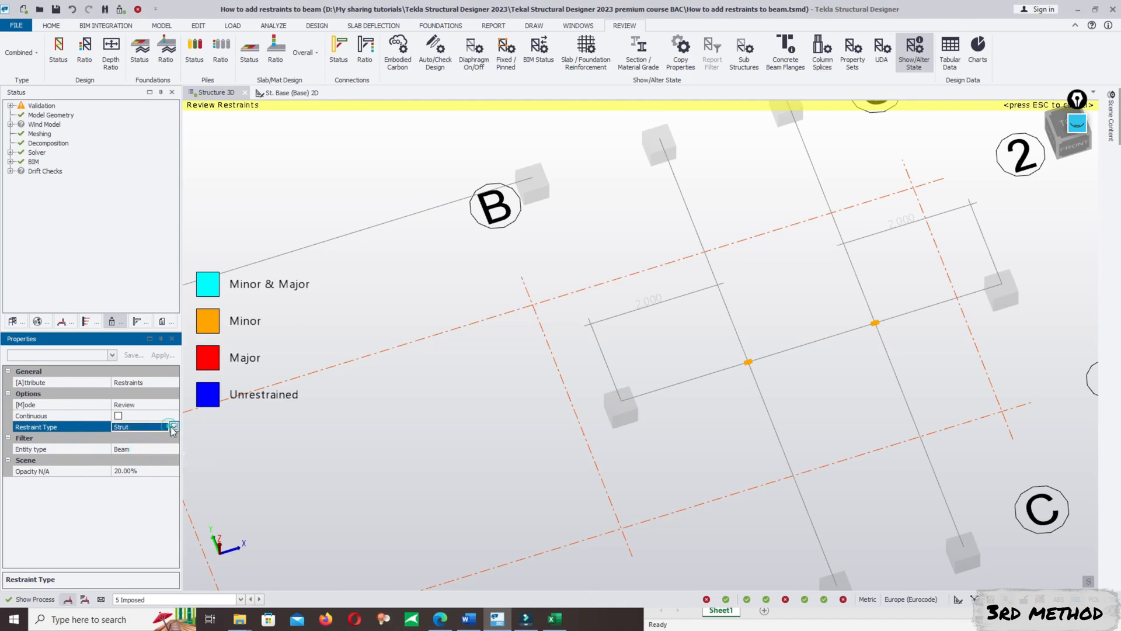
left_click(146, 461)
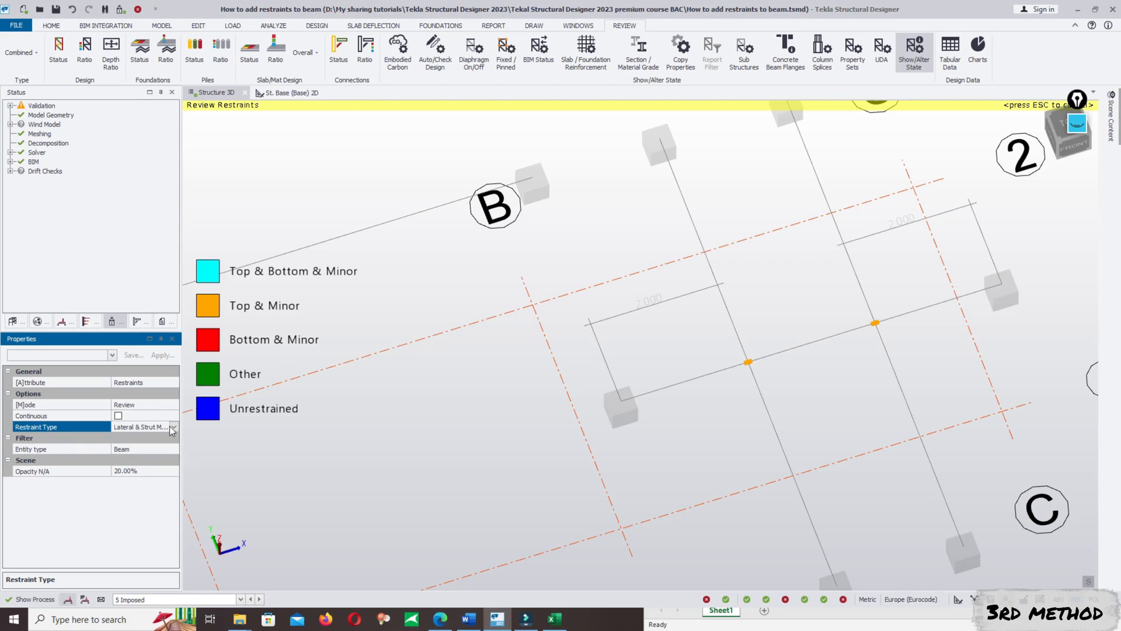
left_click(148, 426)
left_click(143, 437)
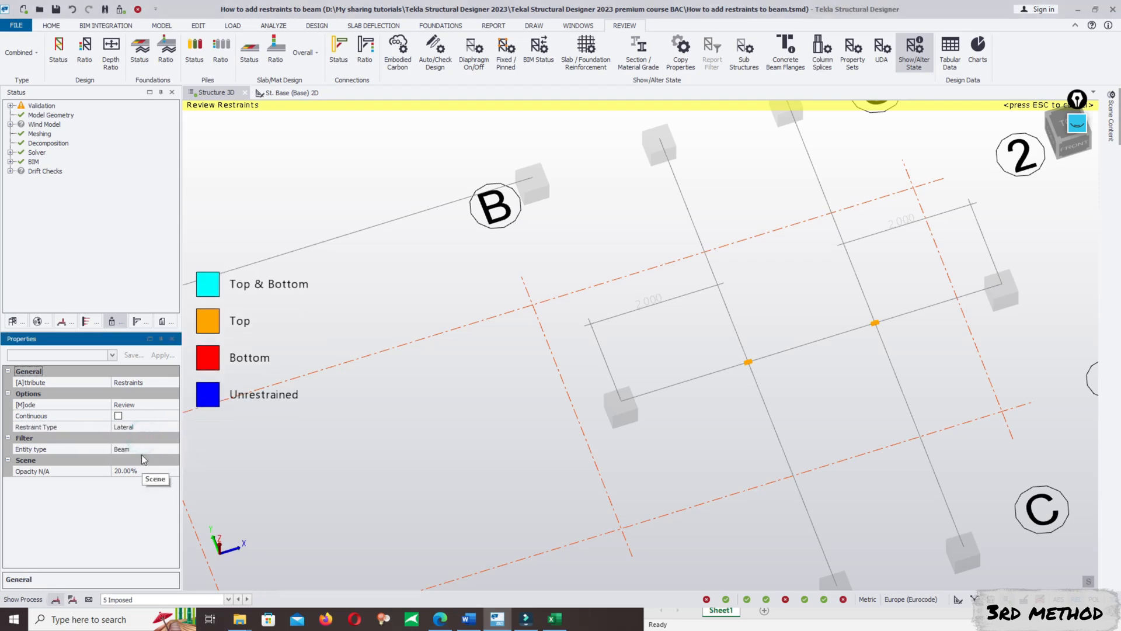
Change the restraint mode from reviewing to Set, keeping the restraint type as Lateral
left_click(150, 405)
left_click(150, 404)
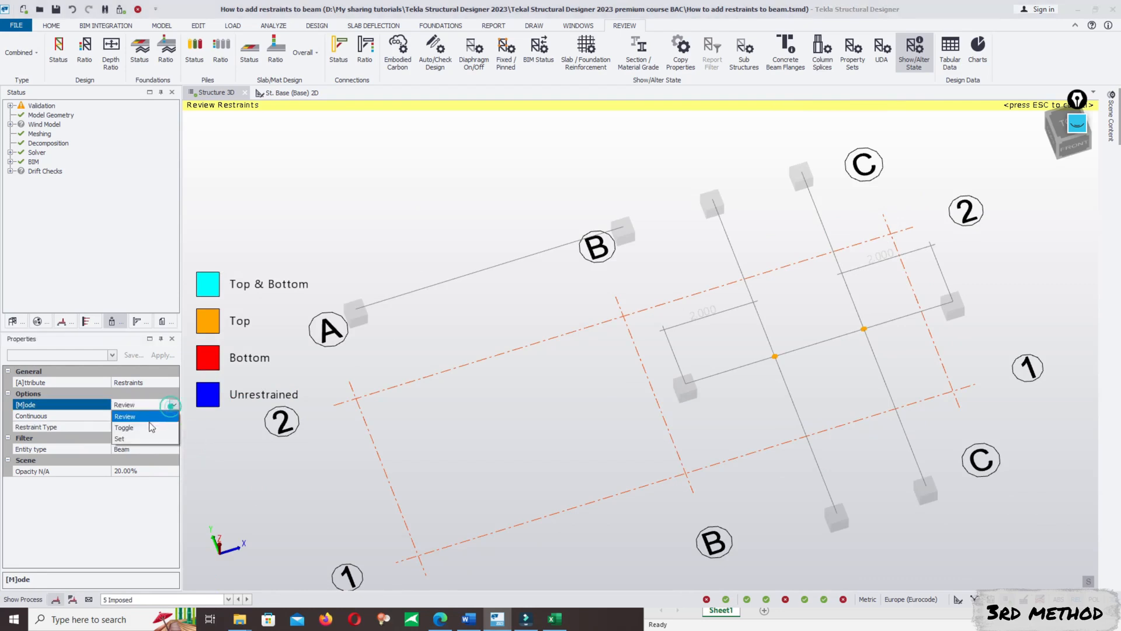
left_click(120, 439)
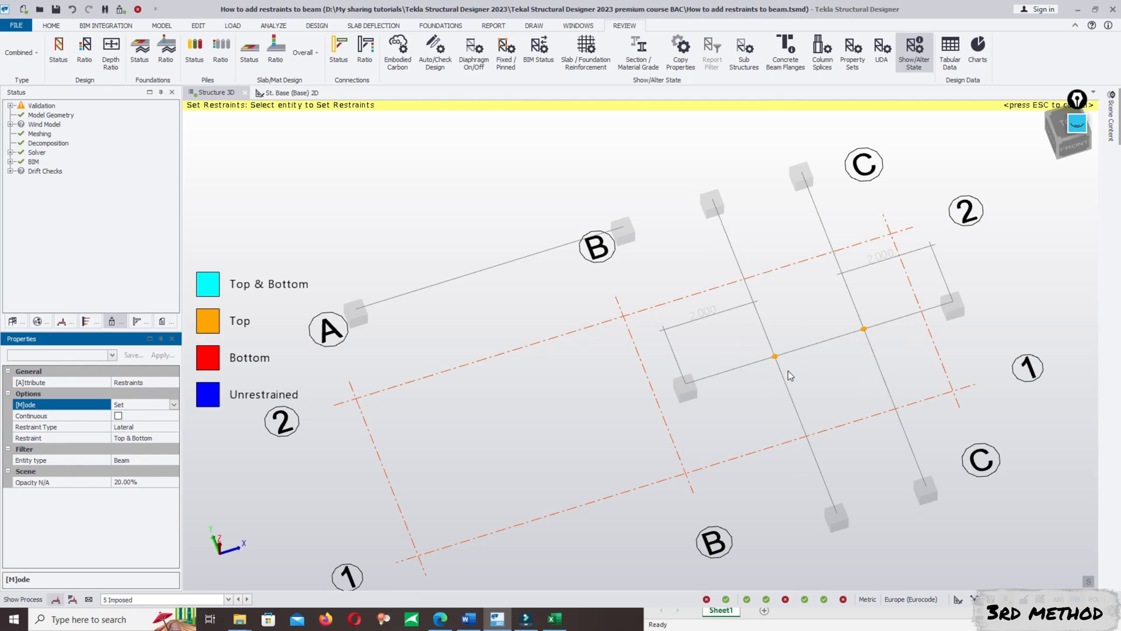
middle_click_drag(805, 363, 796, 366)
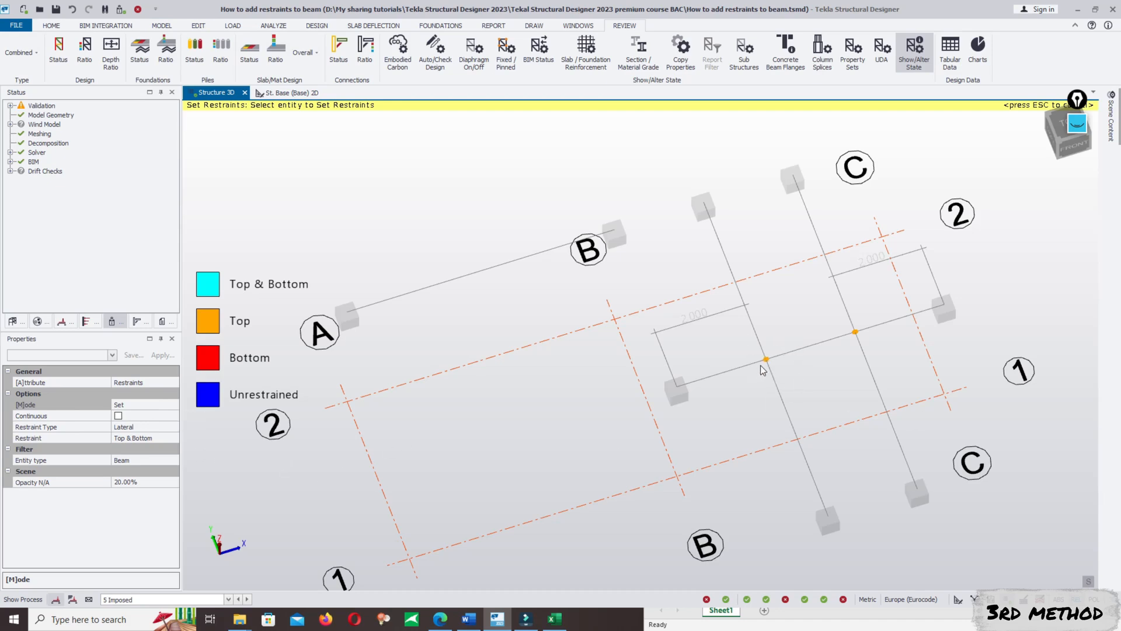
left_click(166, 405)
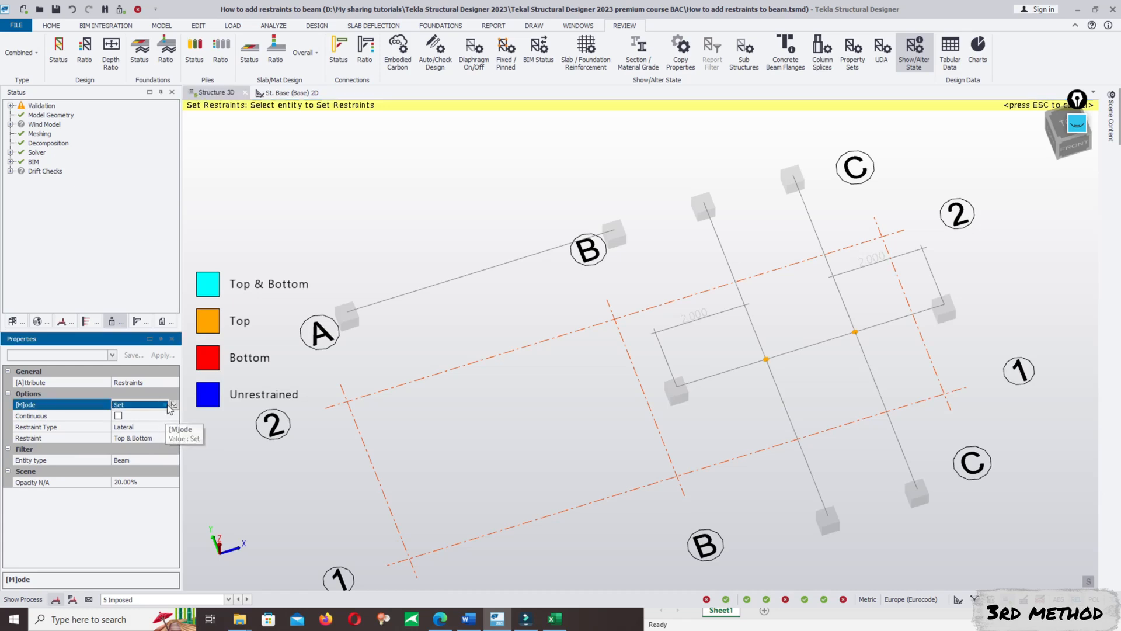
left_click(174, 404)
left_click(174, 405)
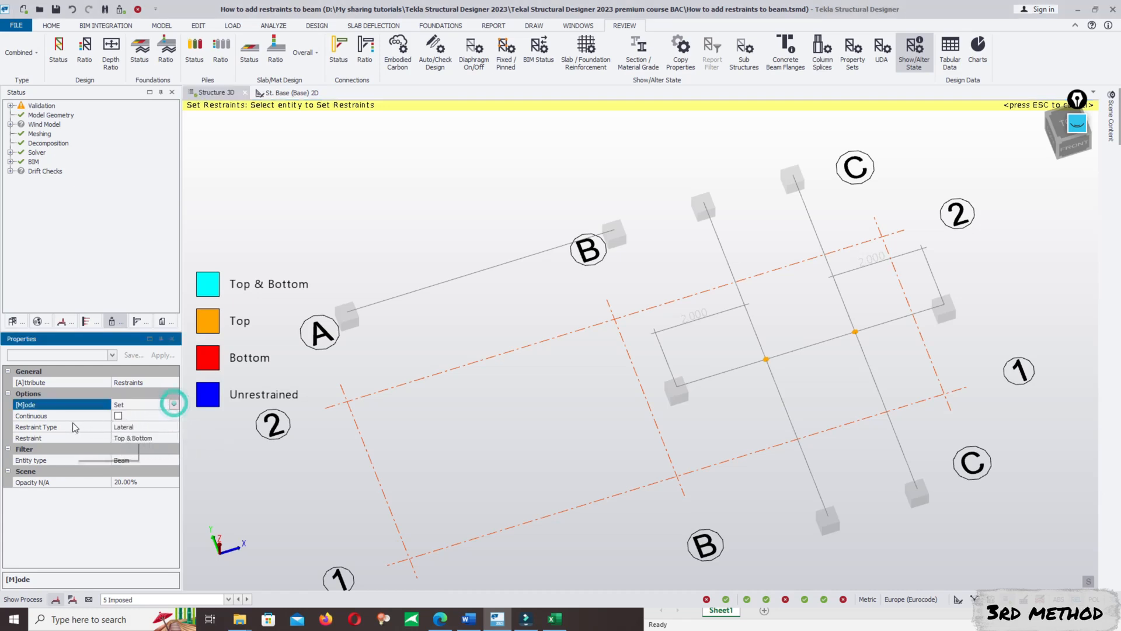
left_click(73, 427)
left_click(174, 427)
left_click(174, 428)
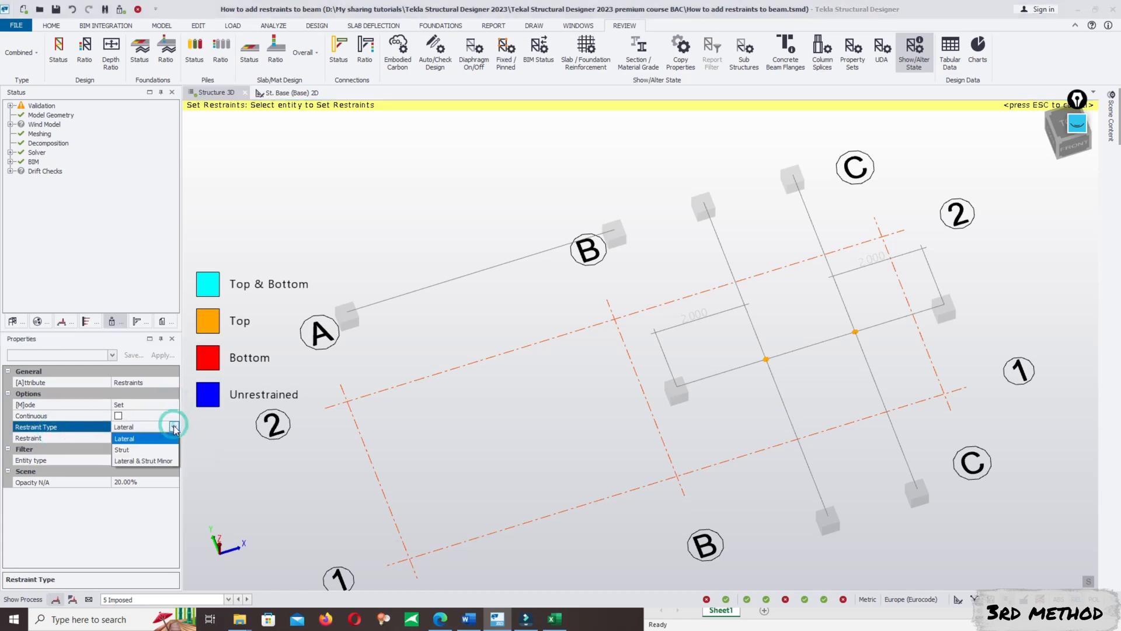
left_click(125, 439)
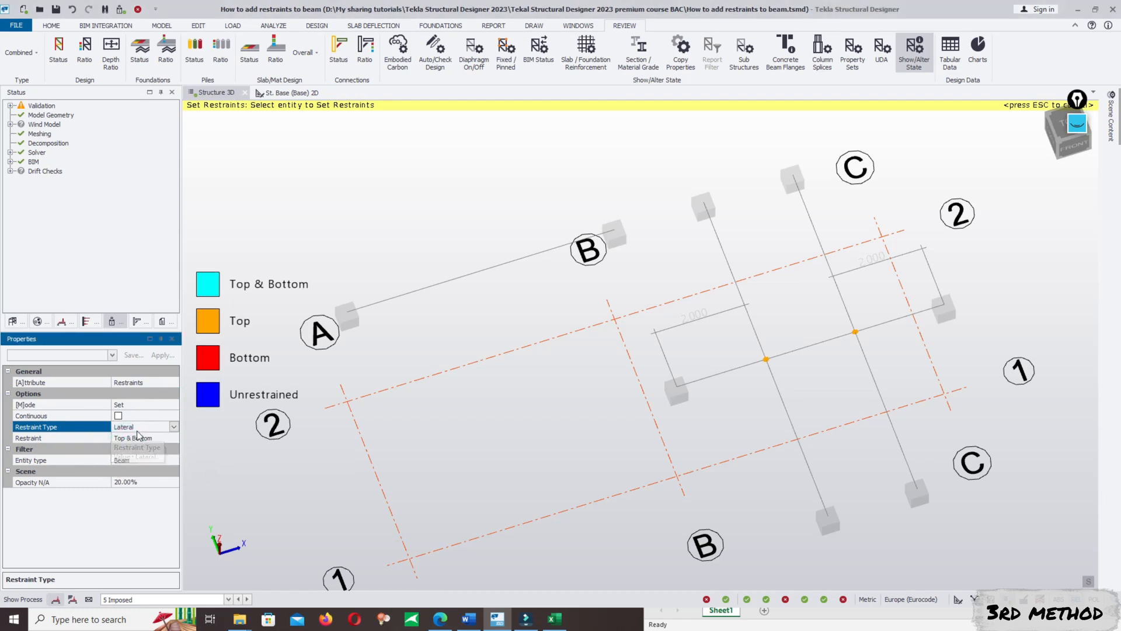
Apply a Top & Bottom lateral restraint to the B–C beam at both crossing beams and end the command
left_click(40, 438)
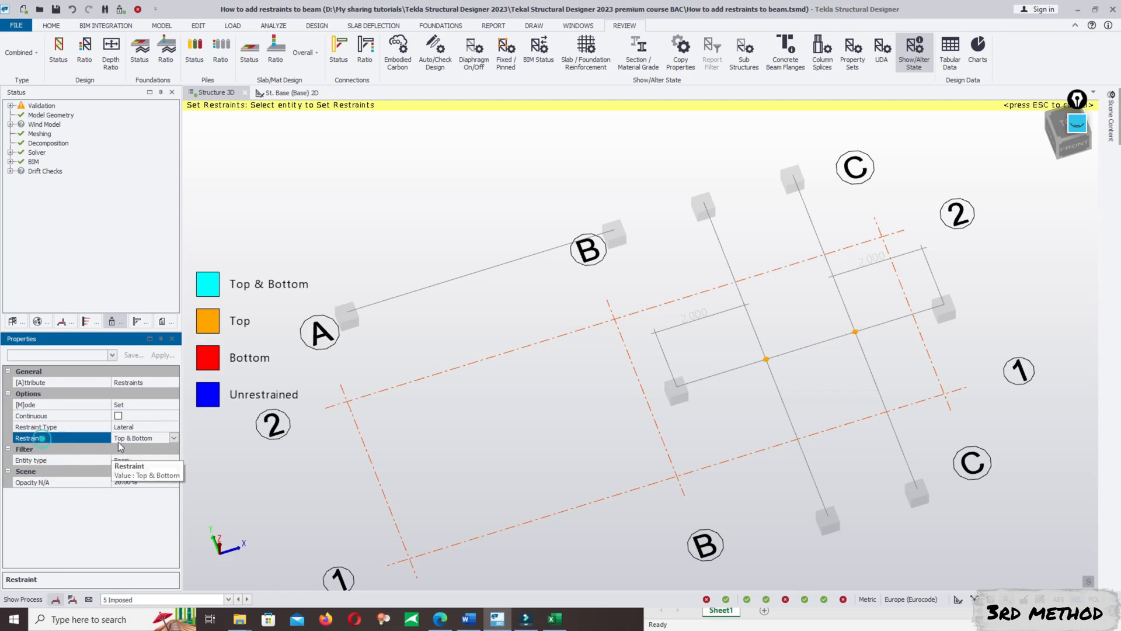
left_click(173, 438)
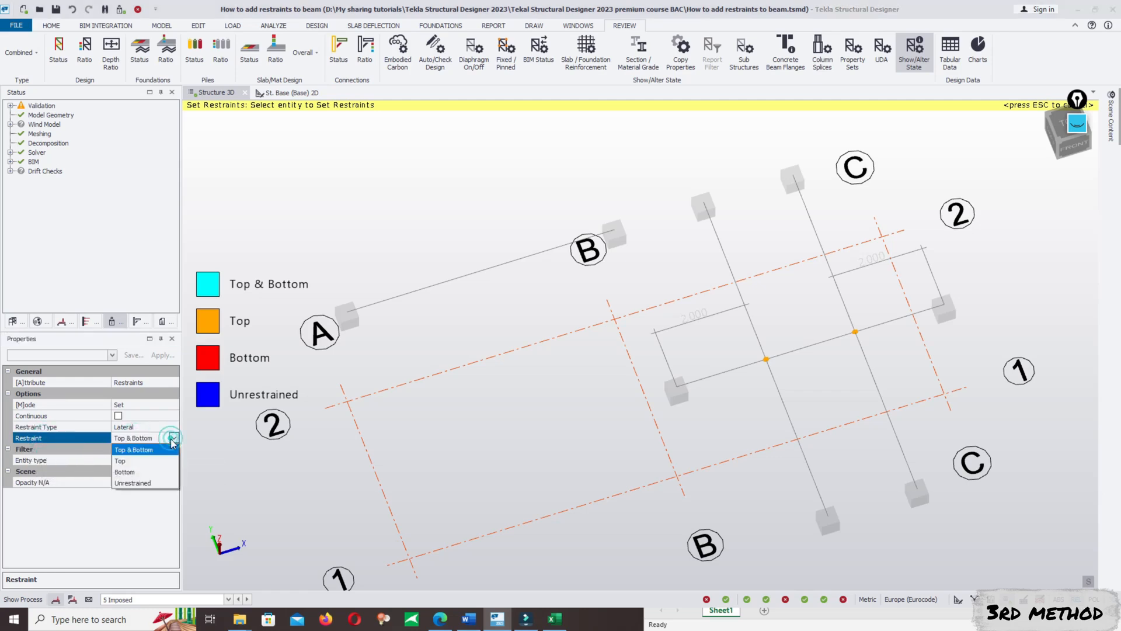
left_click(133, 451)
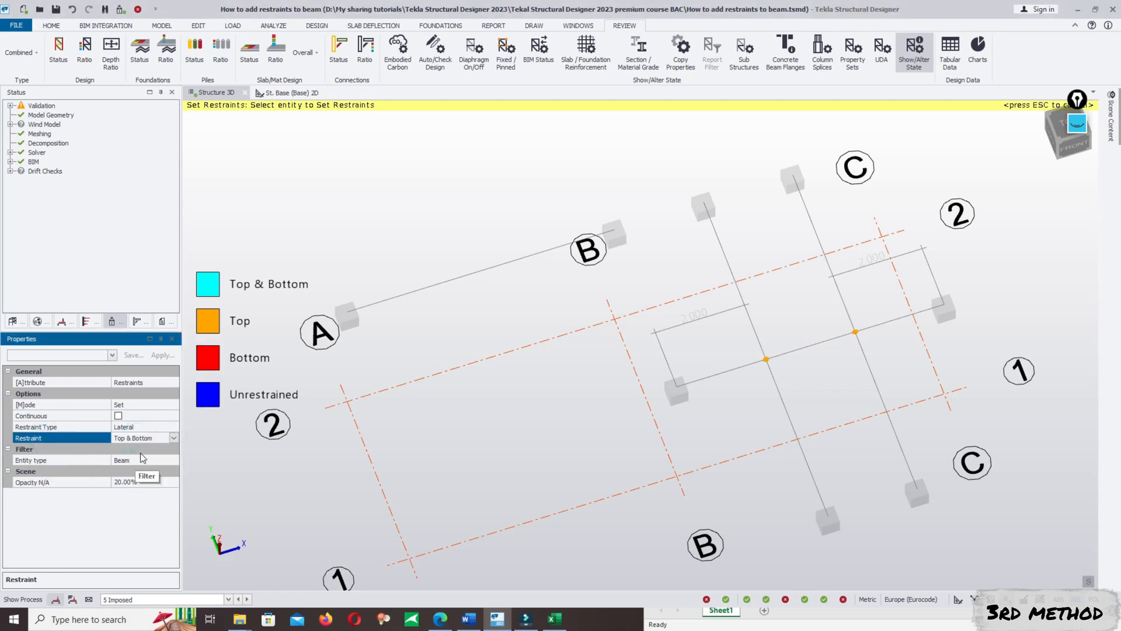
left_click(733, 340)
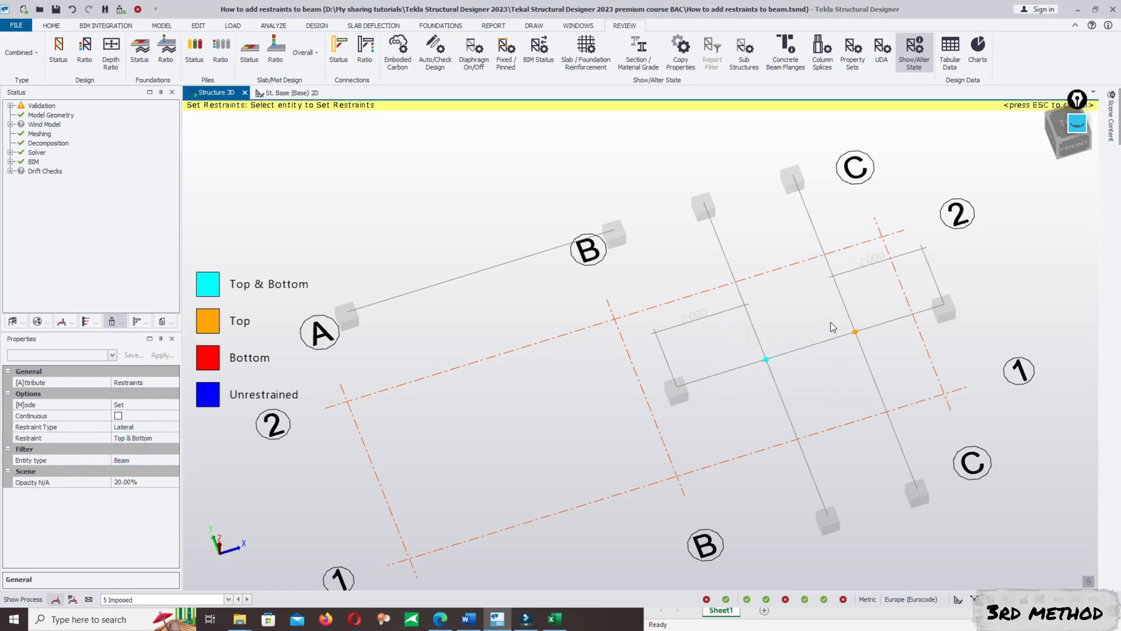
left_click(873, 356)
middle_click_drag(839, 440, 833, 328, "shift")
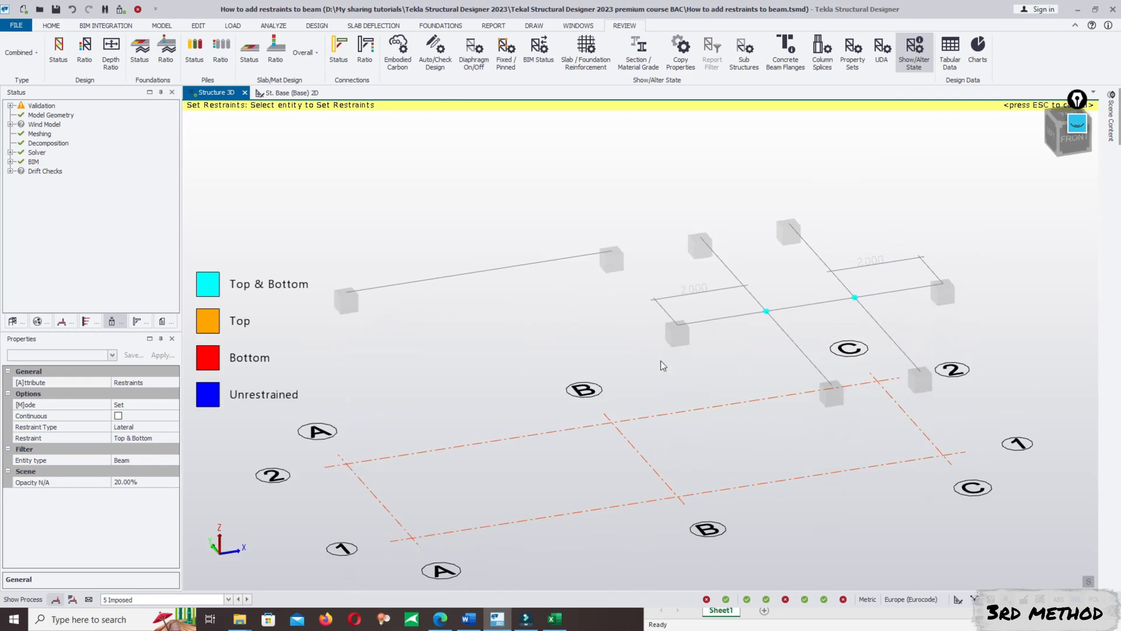
key("Escape")
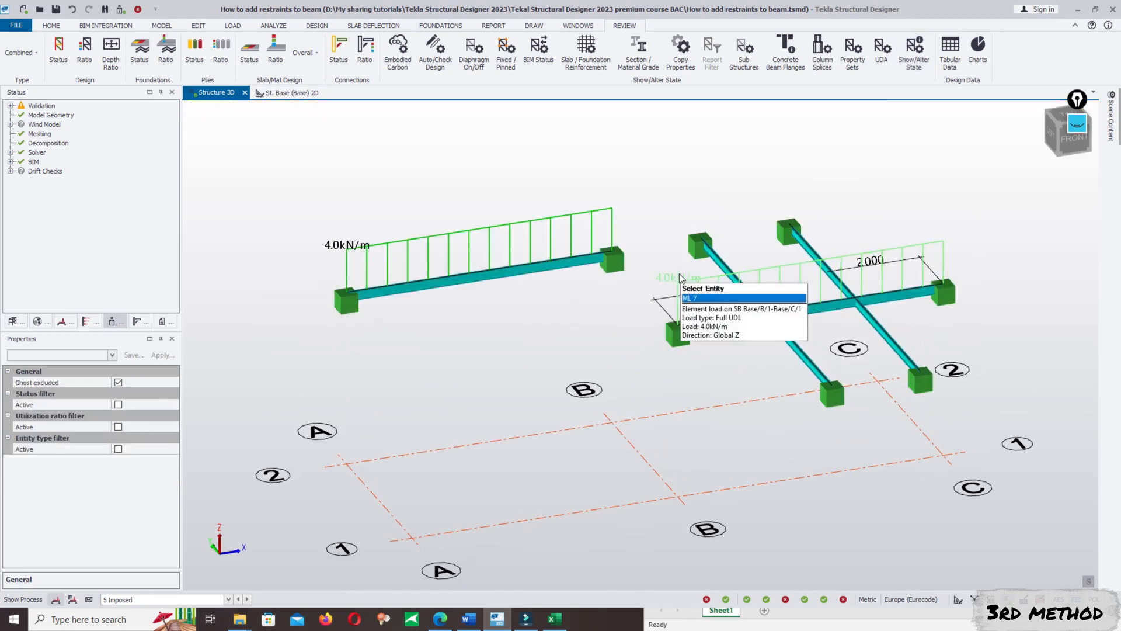
Run the static design of all members and inspect the lateral torsional buckling details in the B–C beam's static check
left_click(317, 25)
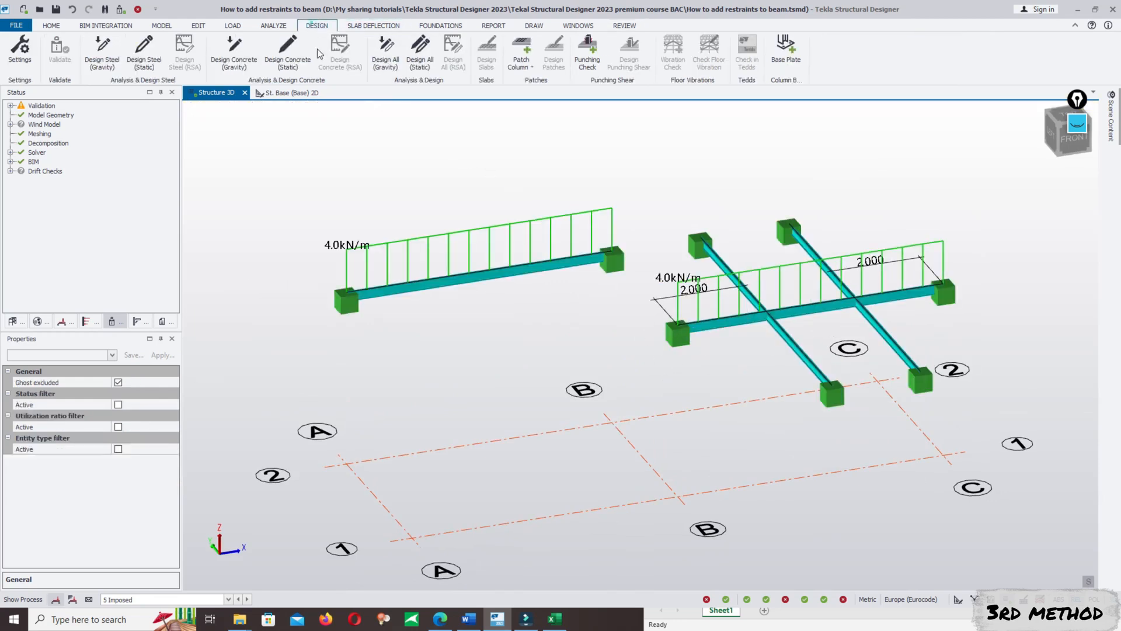
left_click(420, 52)
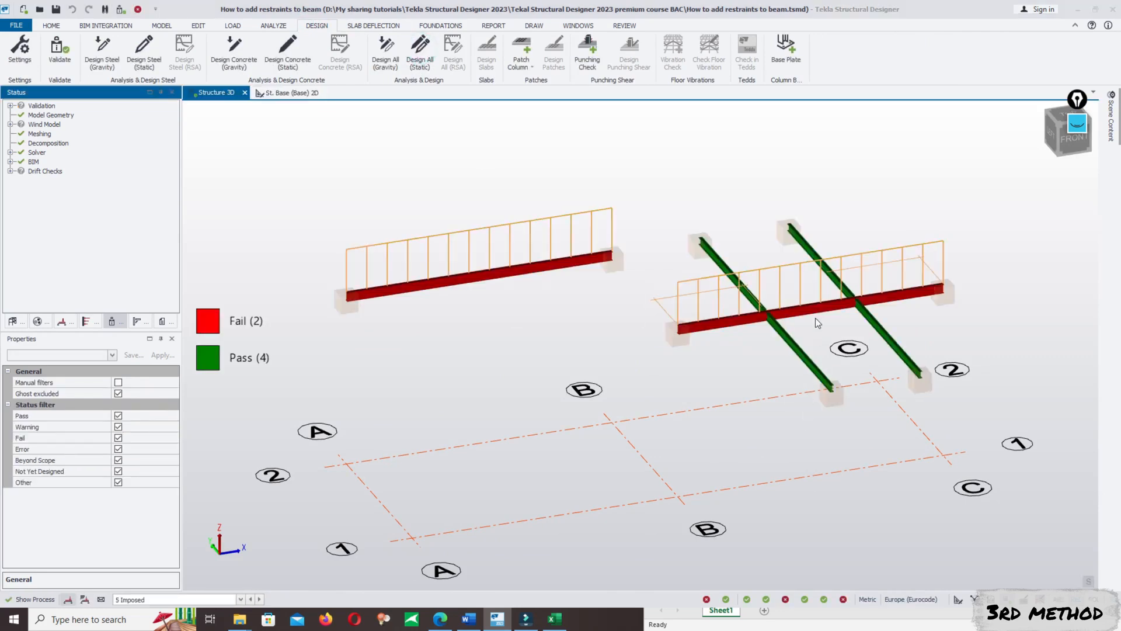
mouse_move(816, 307)
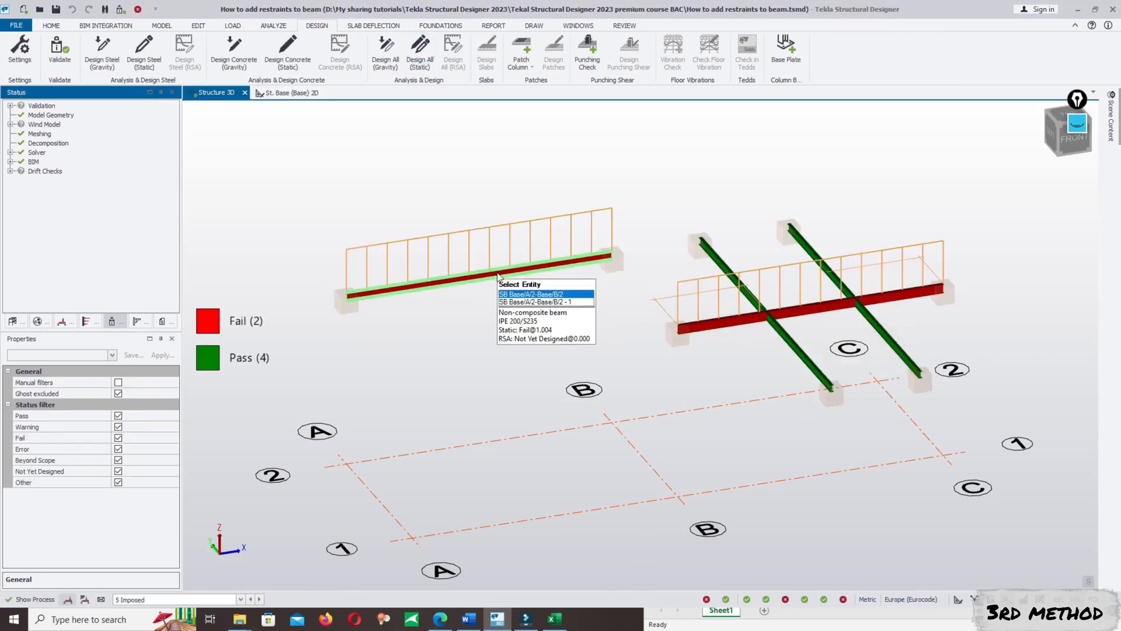
left_click(819, 322)
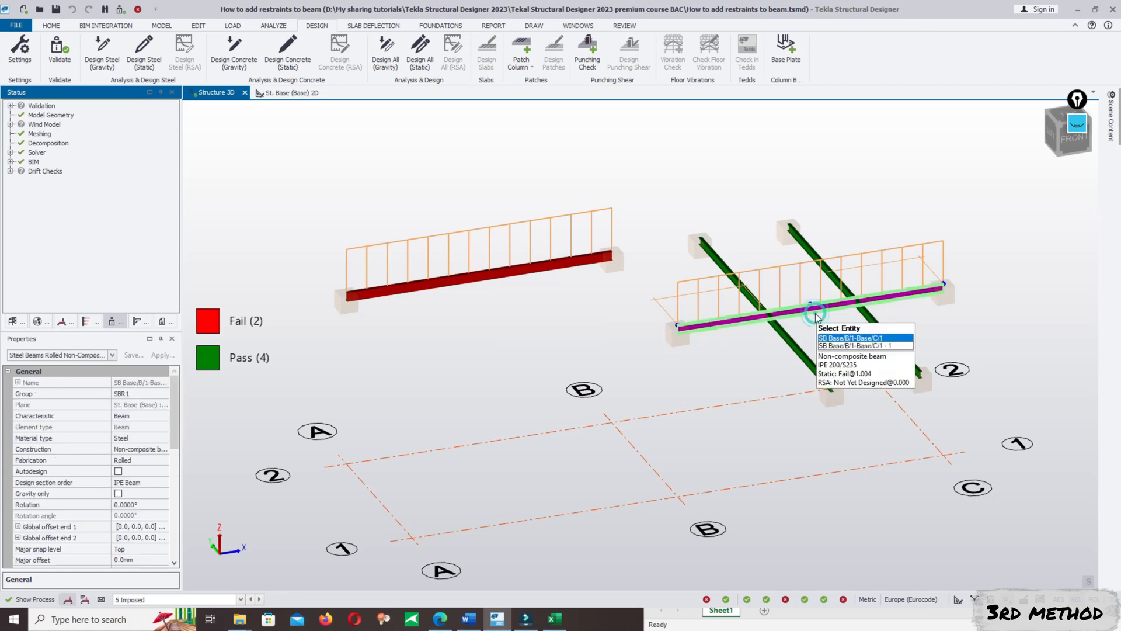
right_click(817, 321)
mouse_move(923, 240)
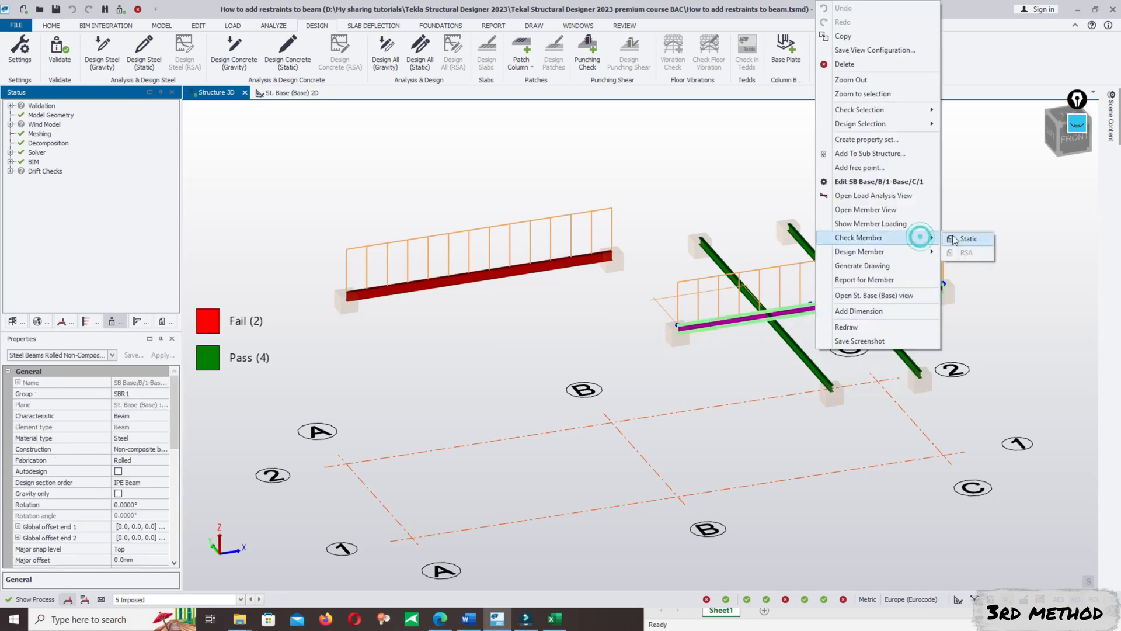
left_click(964, 241)
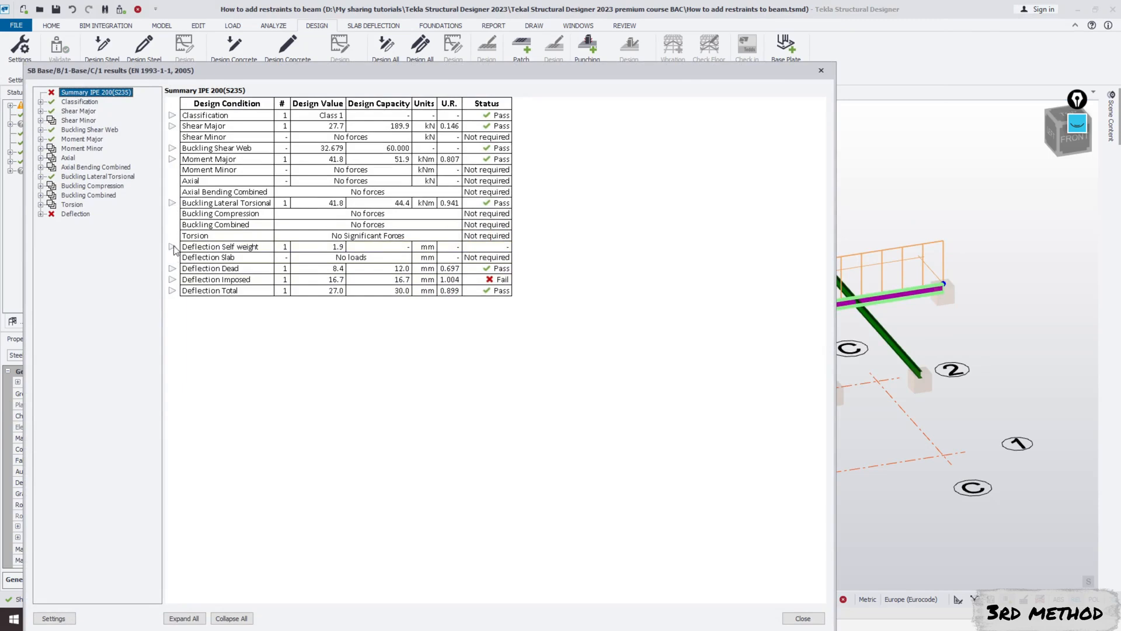
left_click(172, 204)
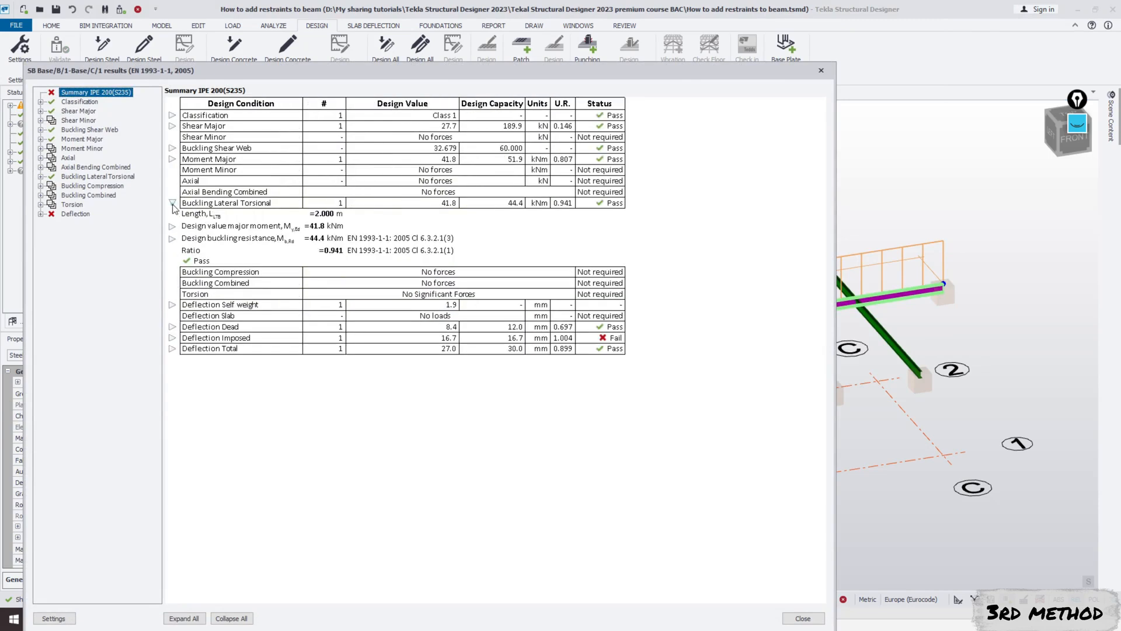
left_click(821, 70)
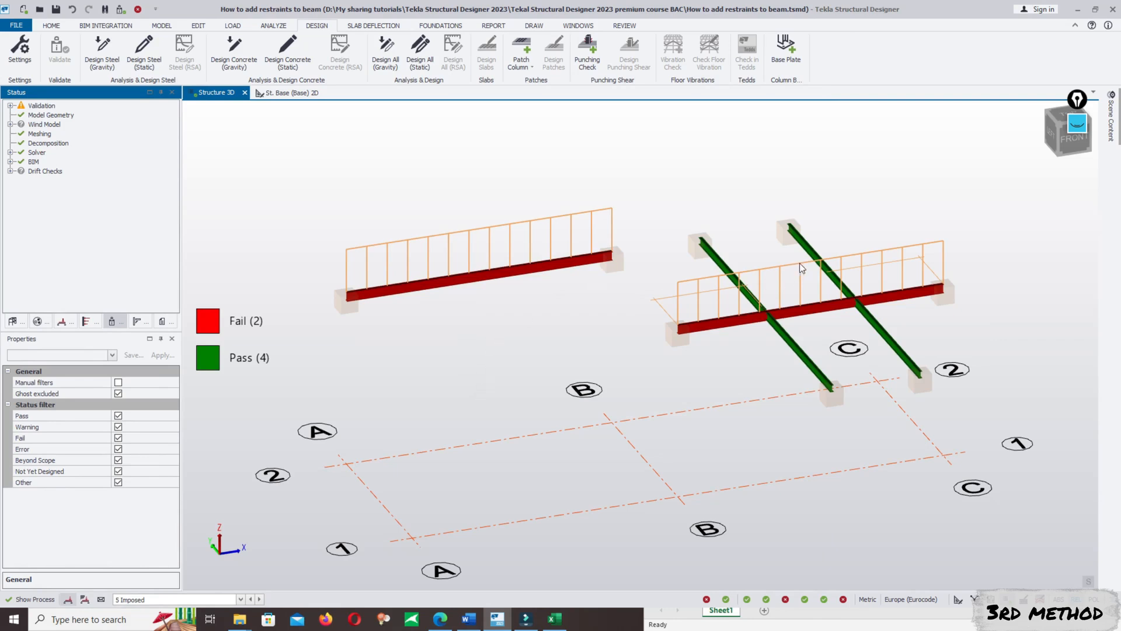
Display the beam restraints through Show/Alter State, keeping the Restraints attribute and the Set mode
mouse_move(849, 311)
left_click(626, 26)
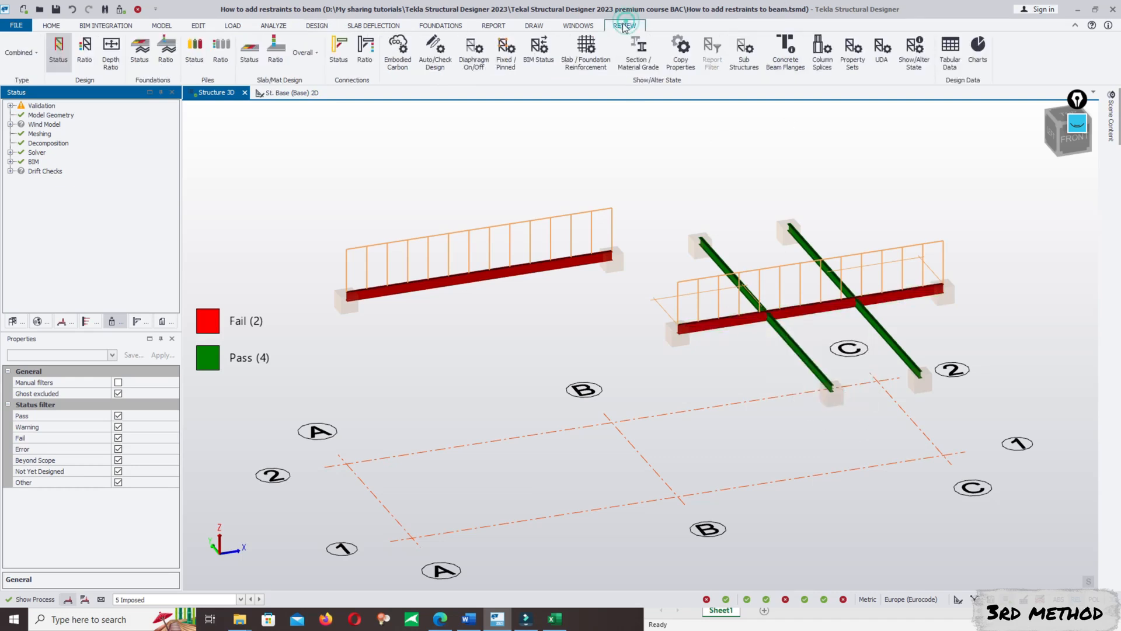
left_click(929, 50)
left_click(164, 382)
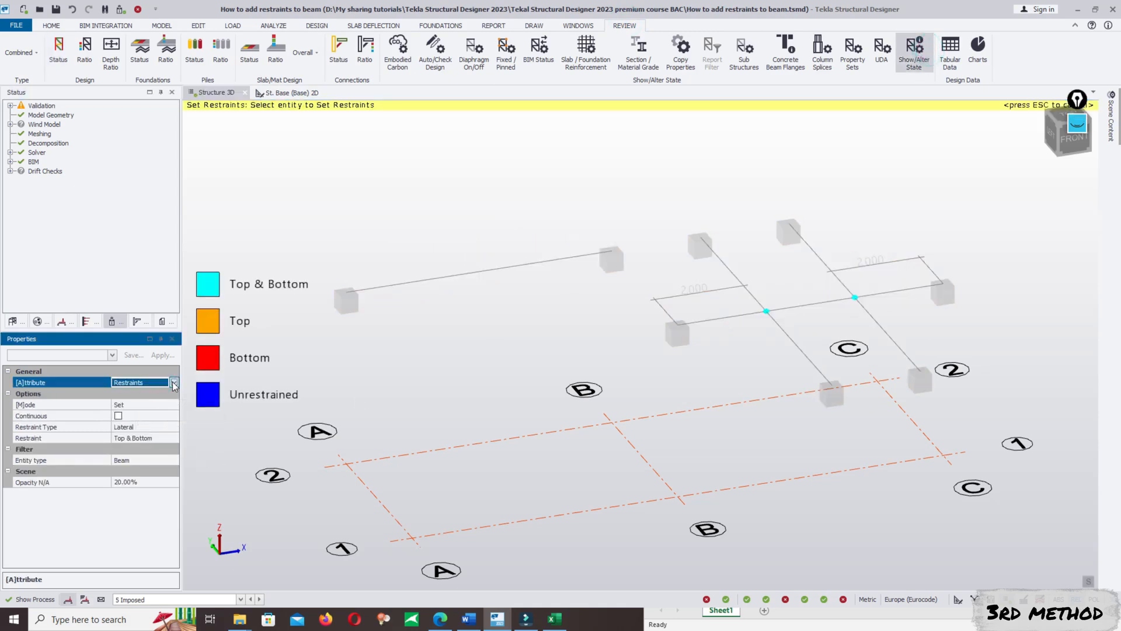
left_click(173, 383)
left_click(173, 383)
left_click(137, 404)
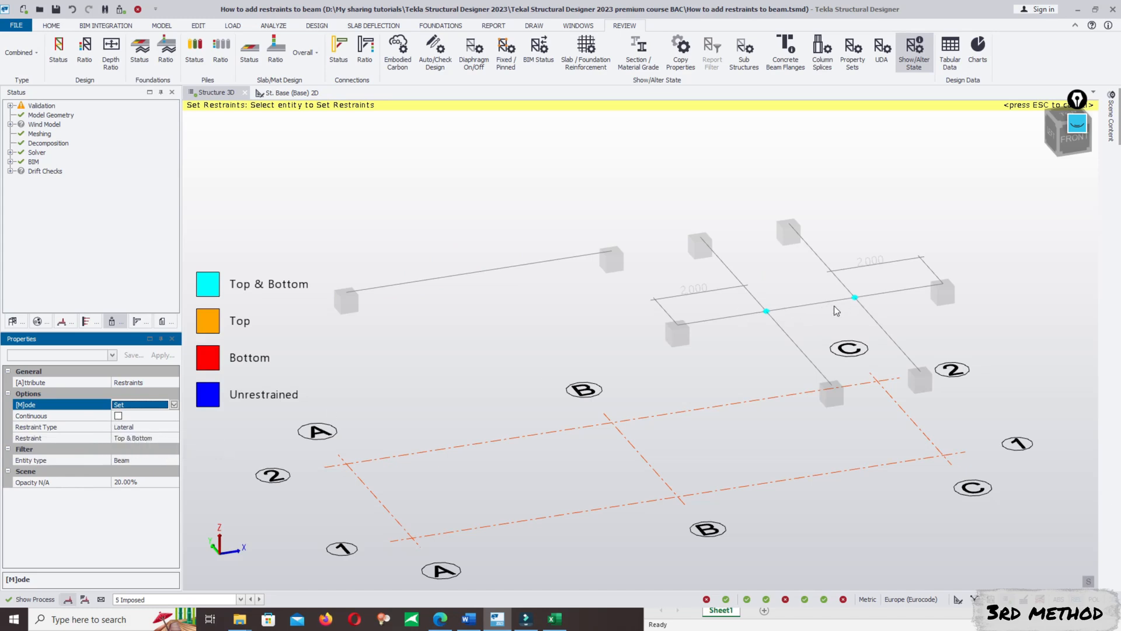
Compare the beams' continuous lateral restraint display with the point restraint display, and end the restraint command
left_click(119, 415)
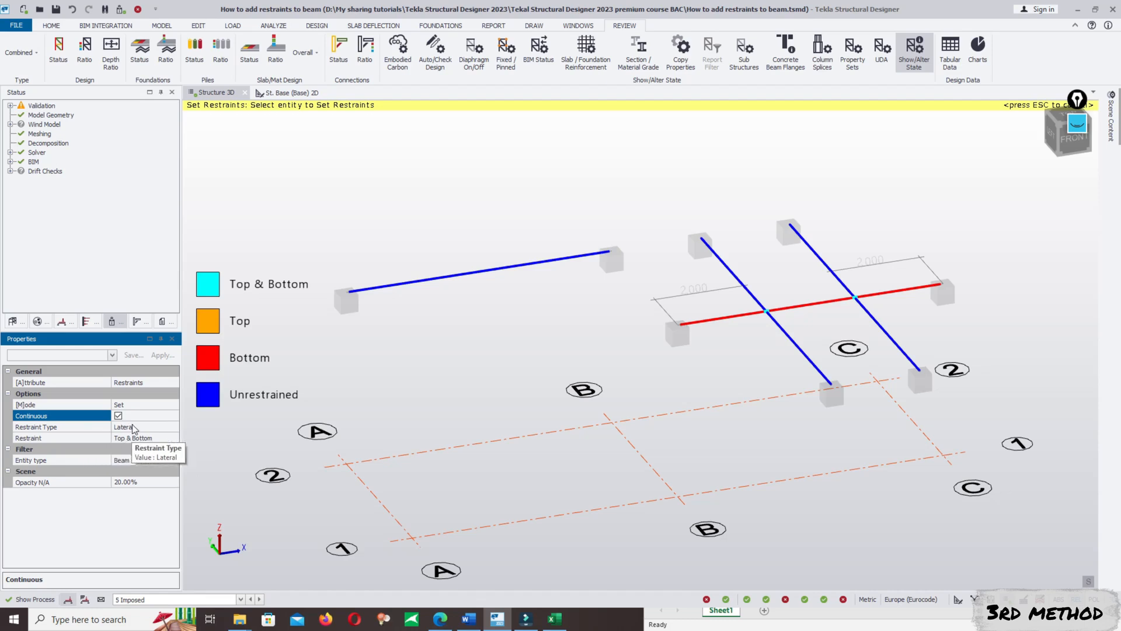
scroll(496, 346, "down", 2)
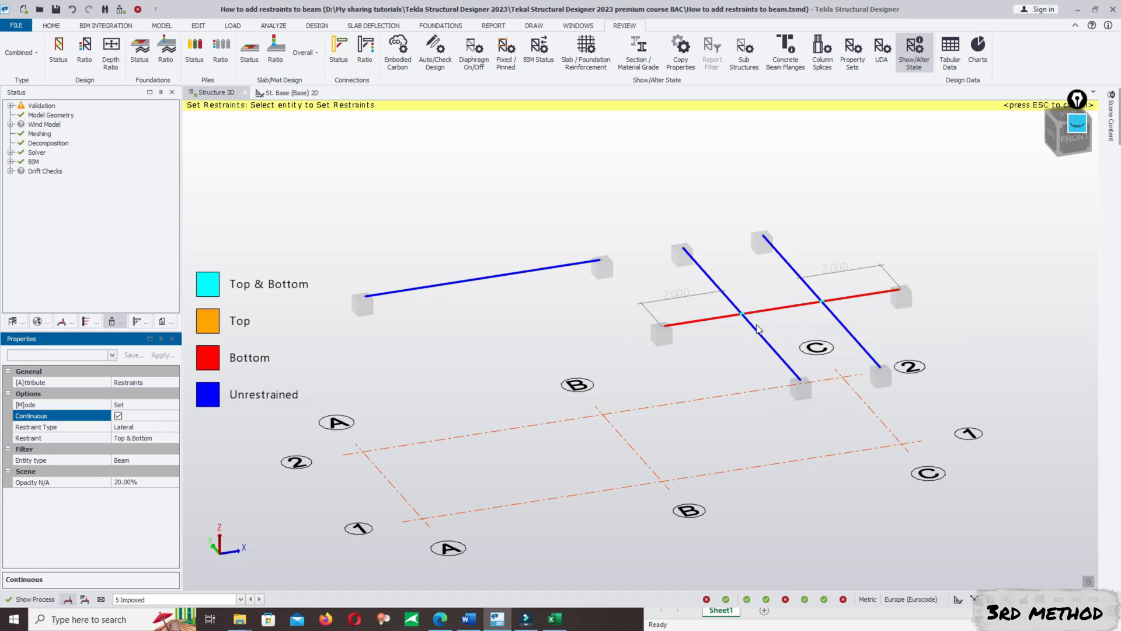
left_click(119, 416)
left_click(119, 416)
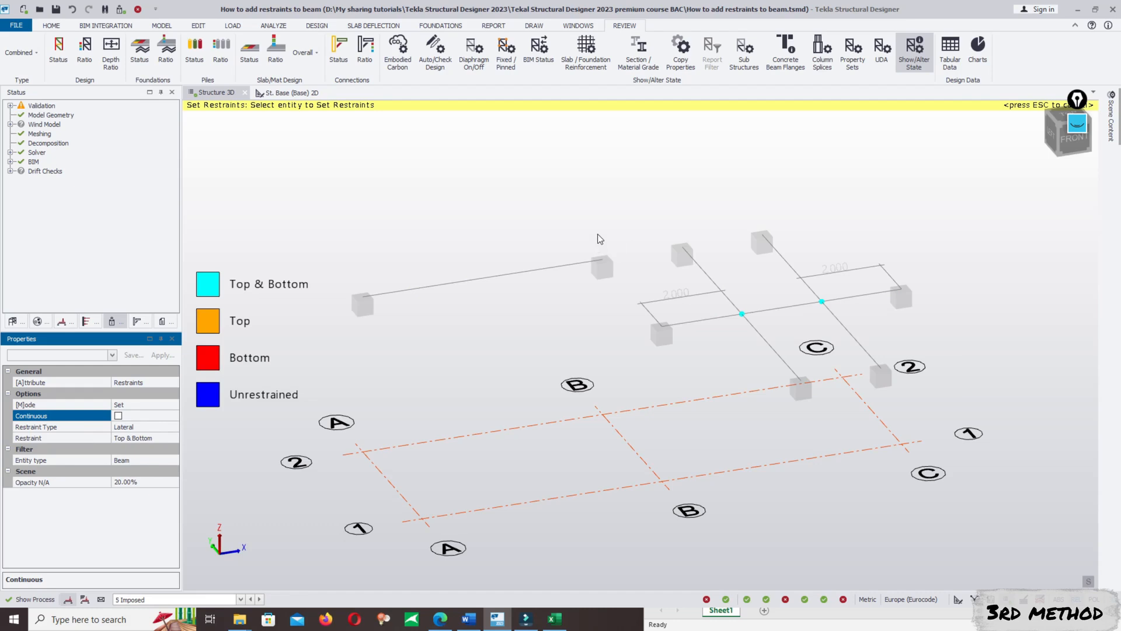
scroll(715, 285, "up", 3)
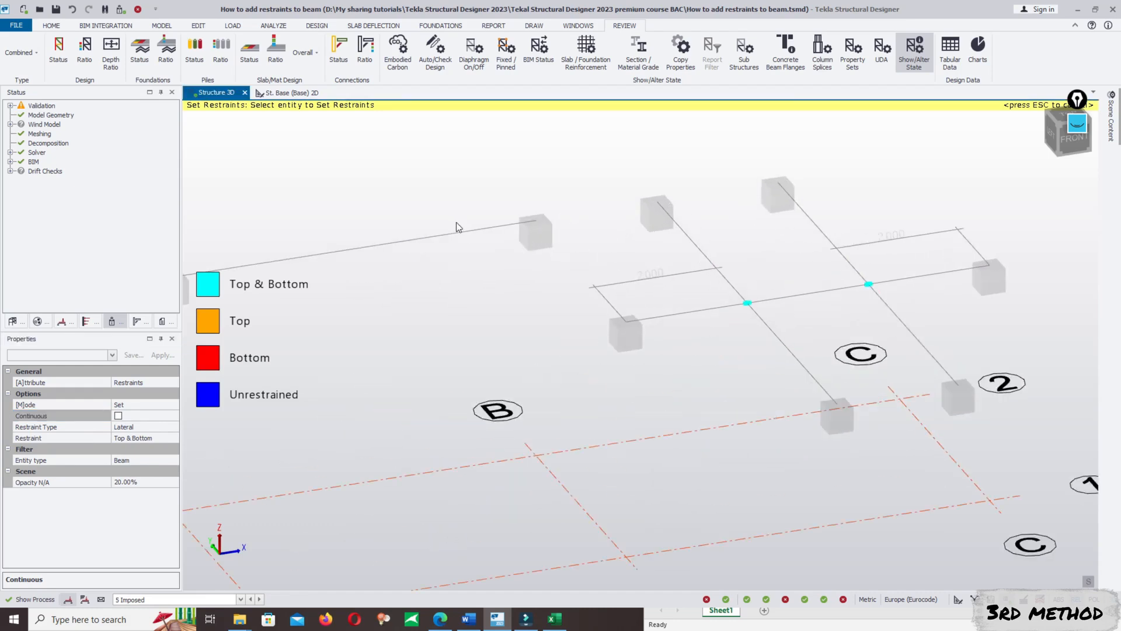
scroll(457, 227, "down", 5)
scroll(623, 287, "up", 3)
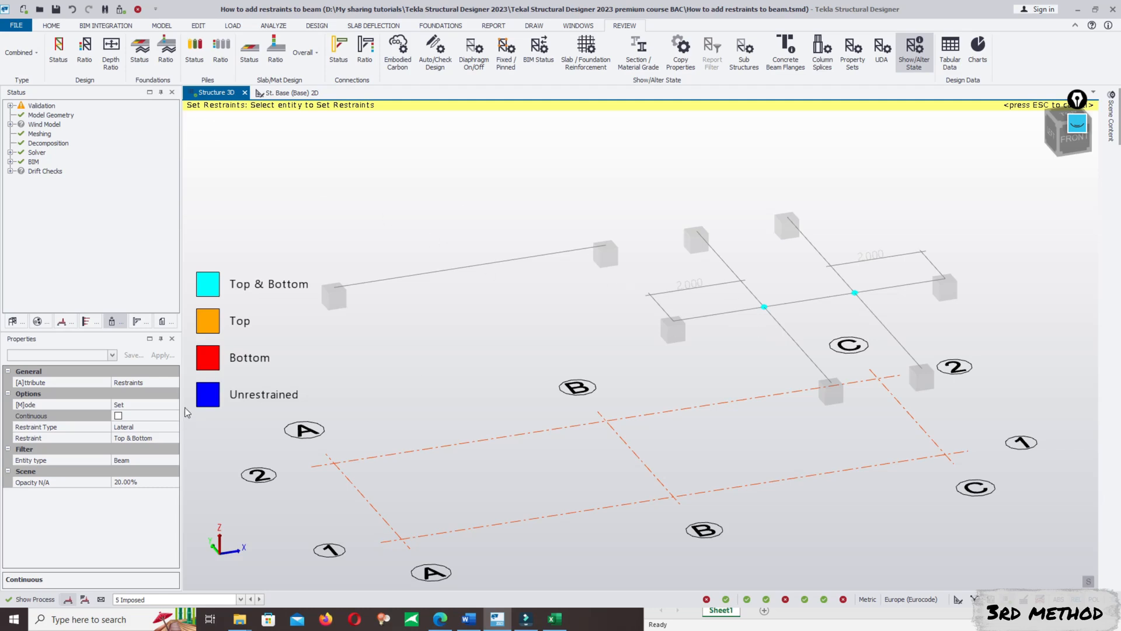
left_click(47, 26)
key("Escape")
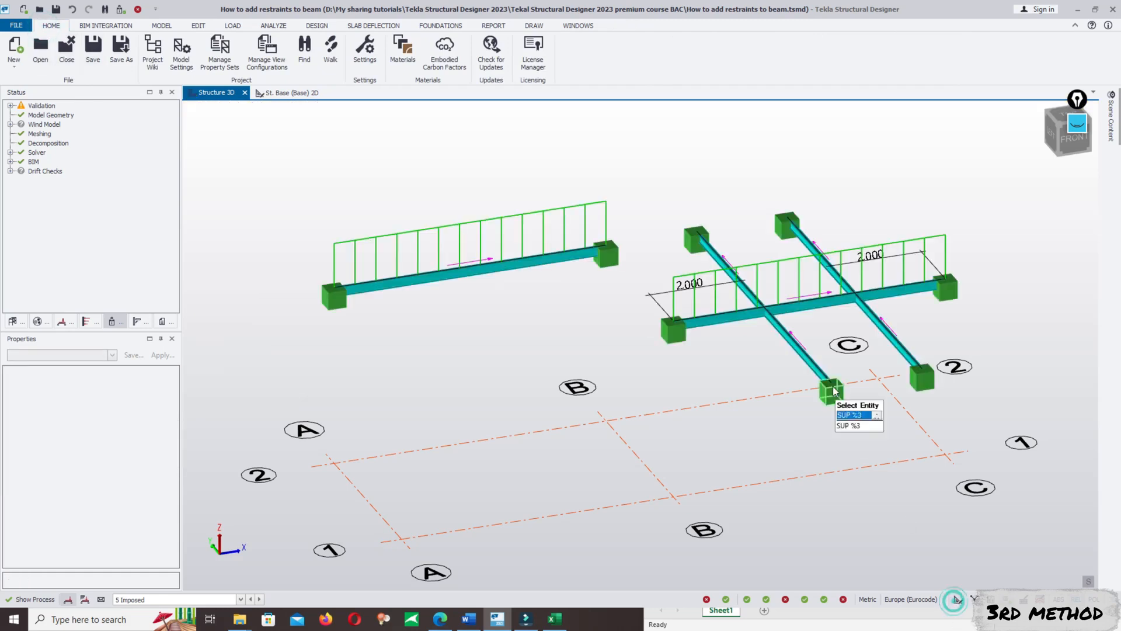
Circle the B–C beam's top and bottom flanges between the crossing beams in red with the screen annotation tool
scroll(800, 298, "up", 3)
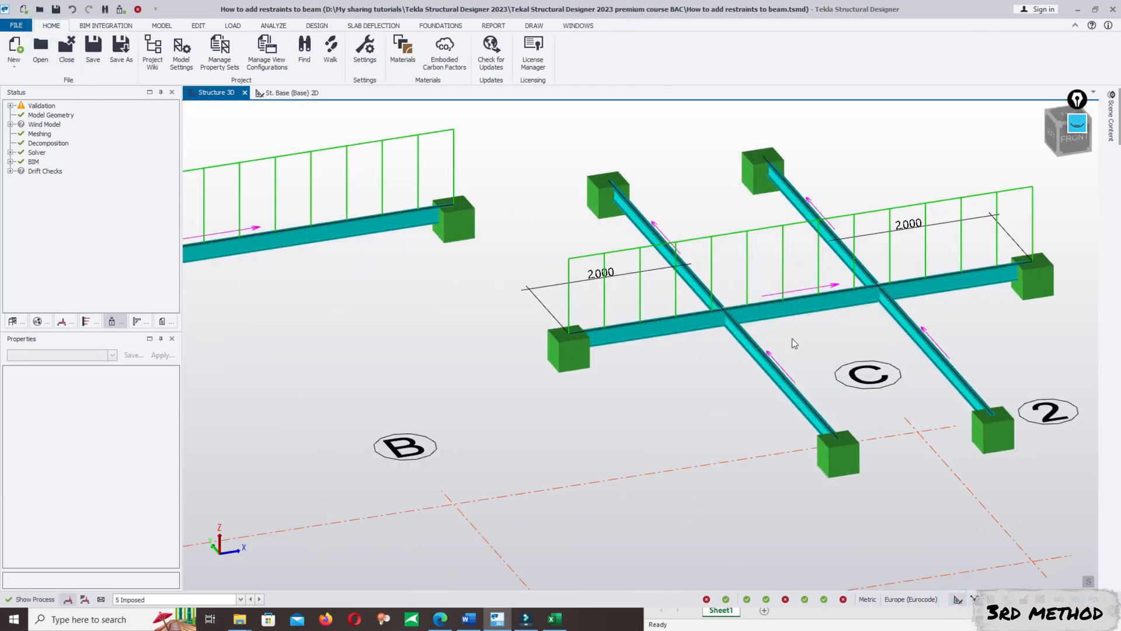
scroll(812, 298, "up", 2)
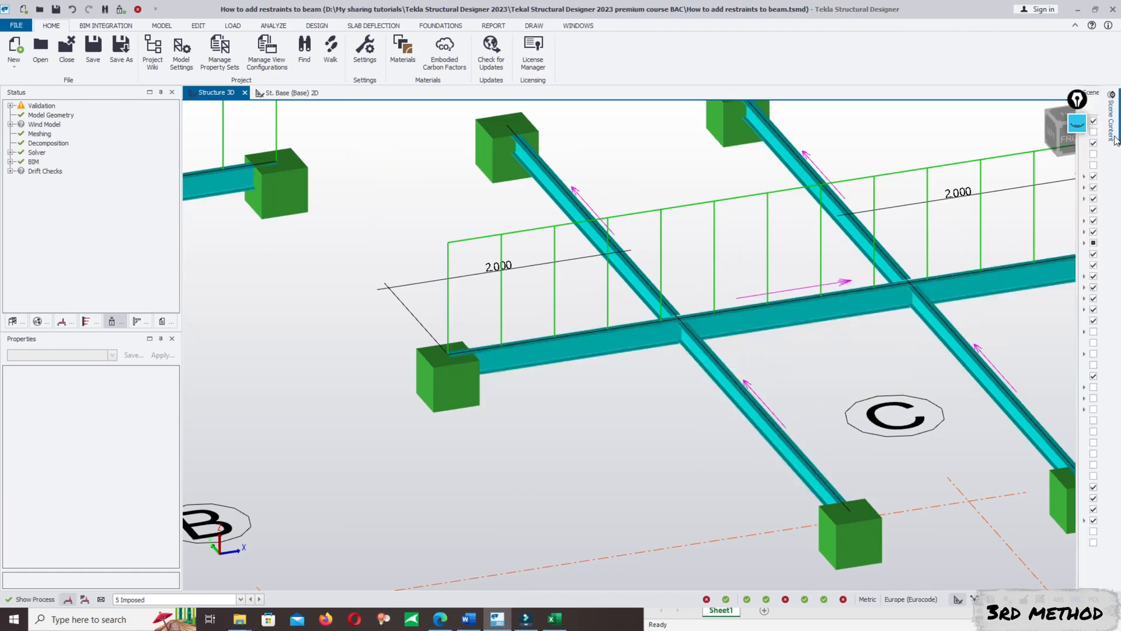
left_click(1078, 125)
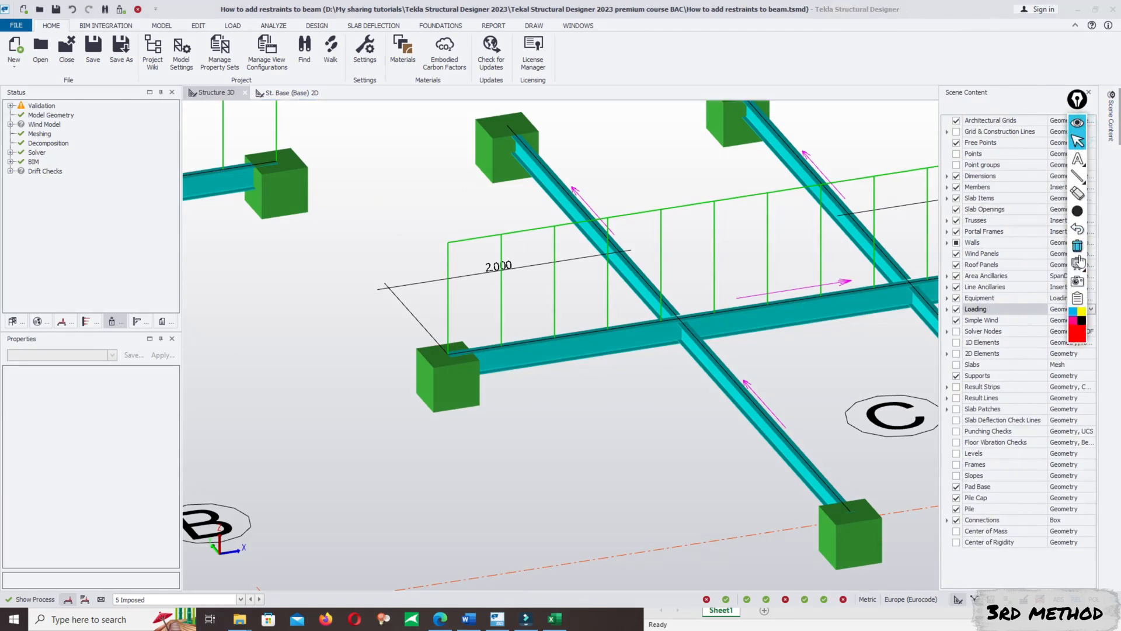
mouse_move(1078, 211)
left_click(1006, 216)
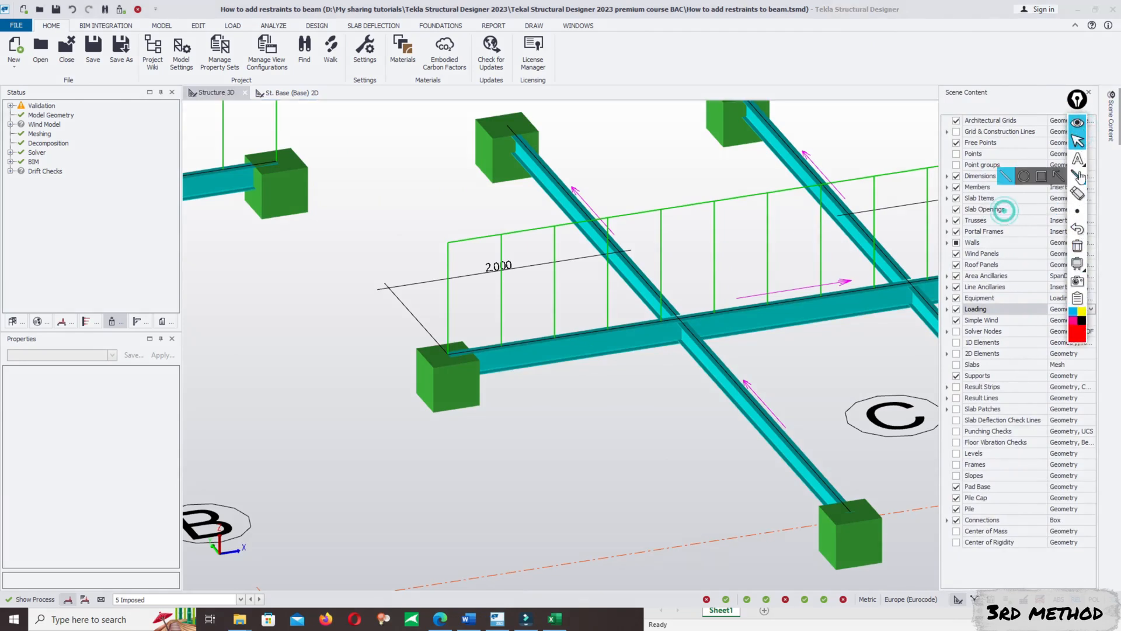
mouse_move(1083, 182)
left_click(1023, 176)
left_click_drag(730, 285, 758, 352)
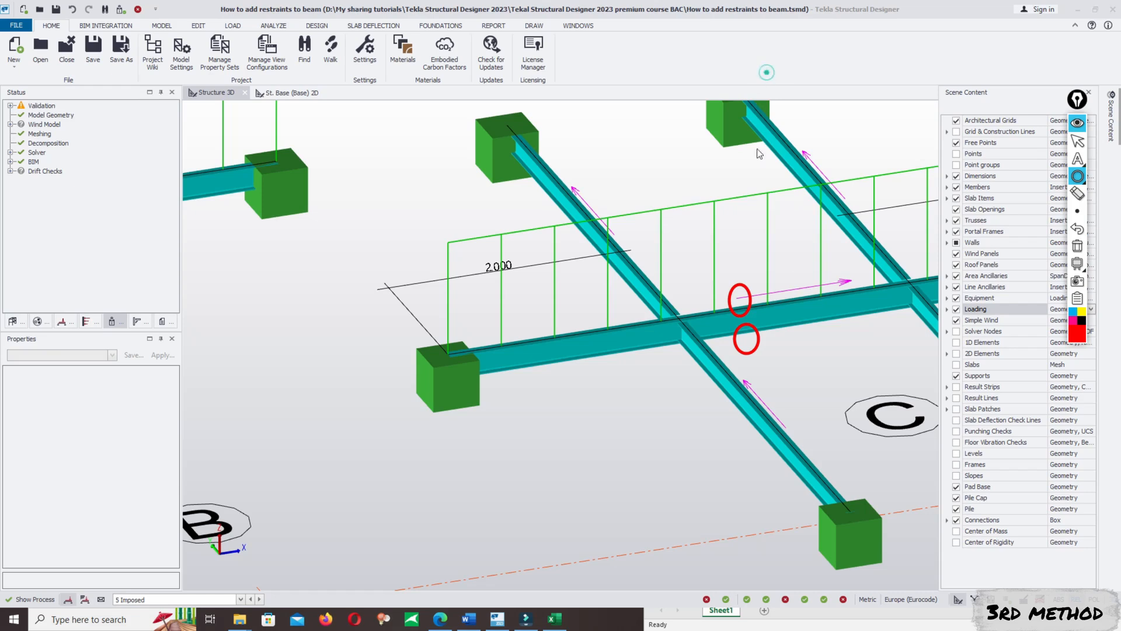
Set the rotation of the B–C beam to 180°
left_click(808, 316)
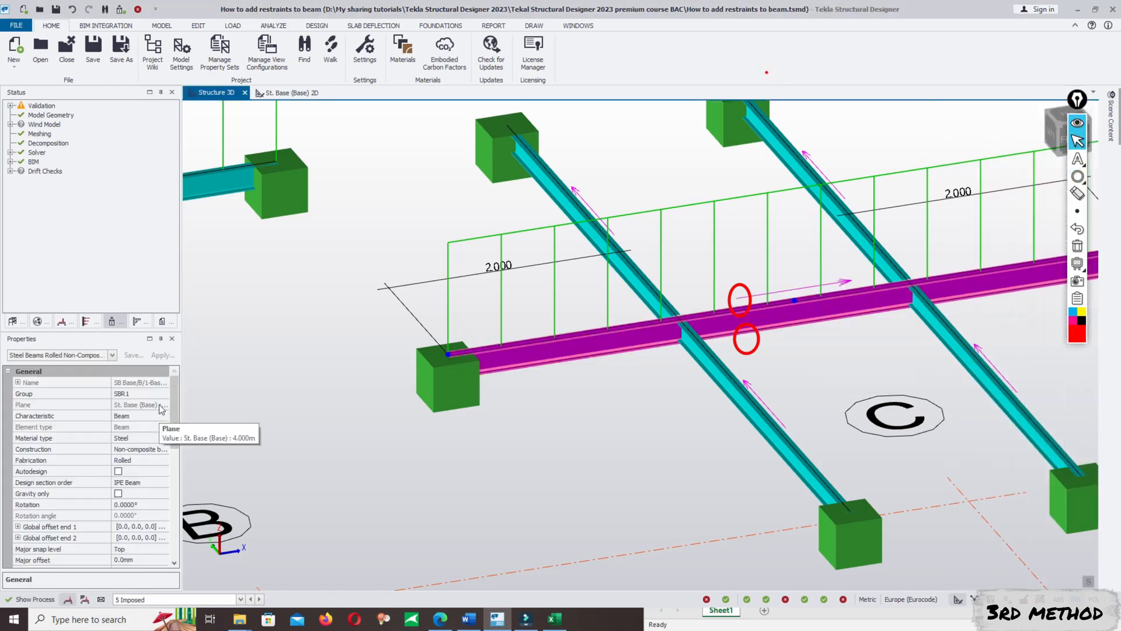
scroll(168, 418, "down", 3)
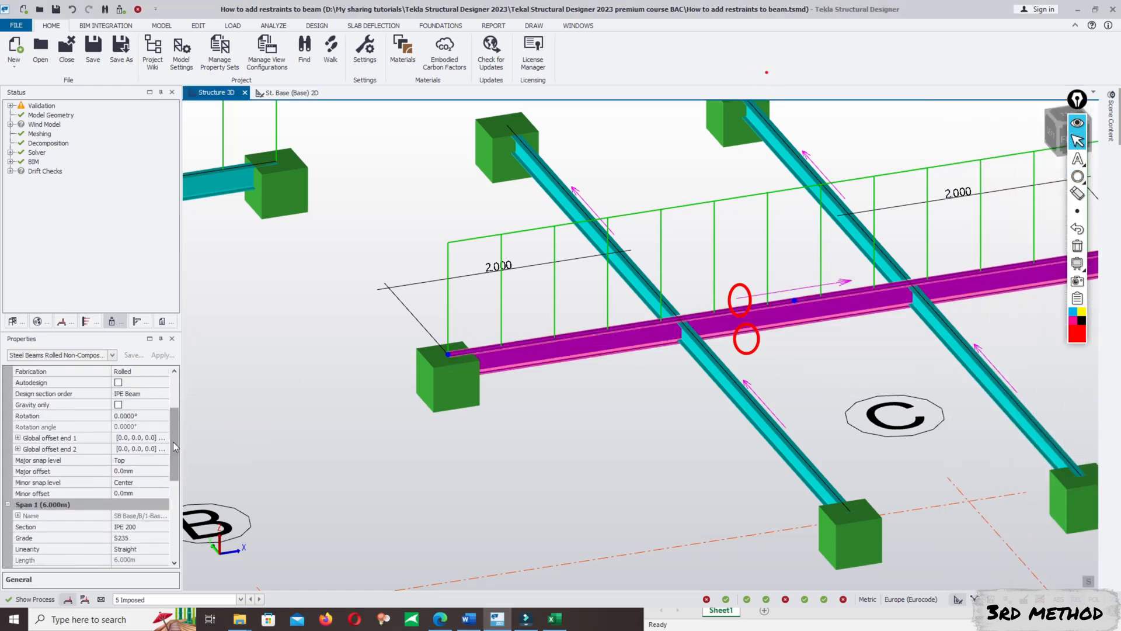
left_click(140, 415)
left_click(163, 415)
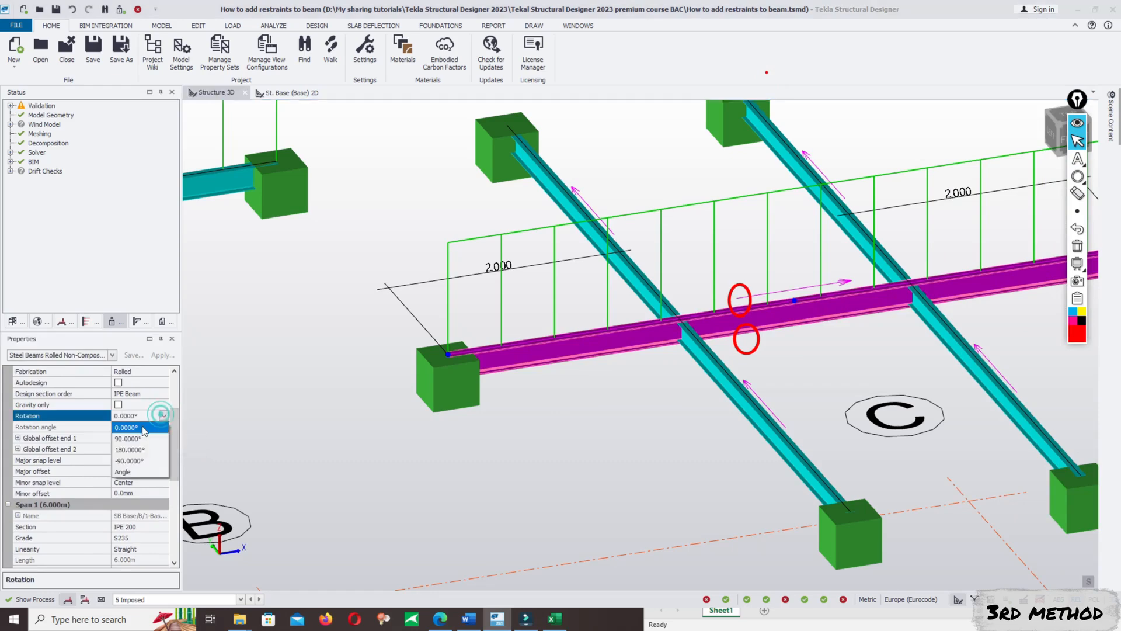
left_click(128, 449)
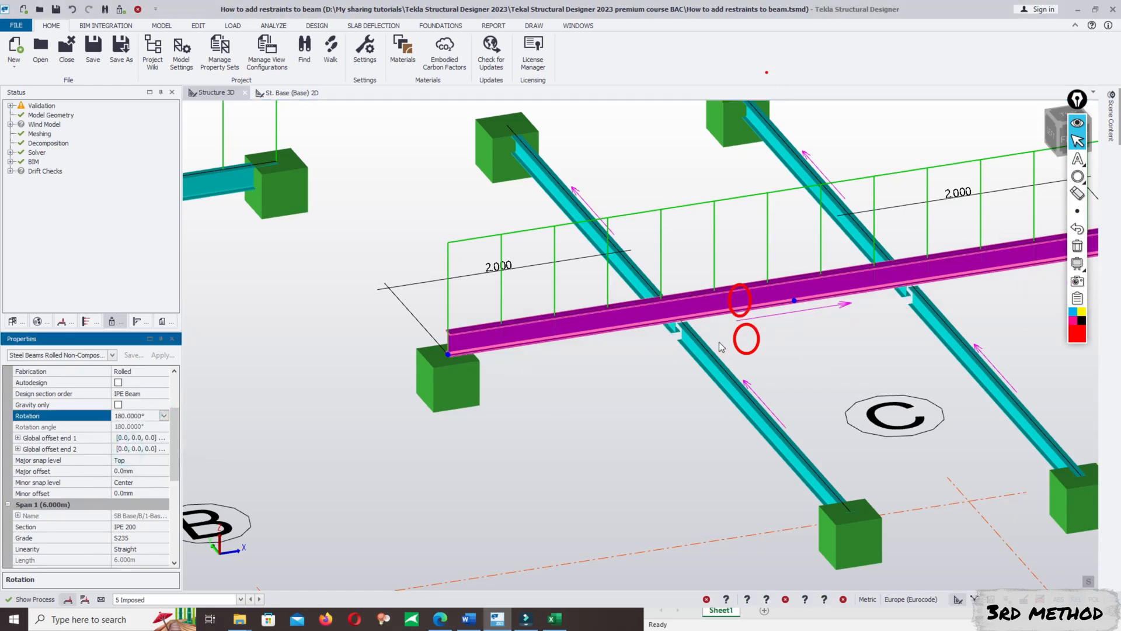
scroll(765, 355, "down", 2)
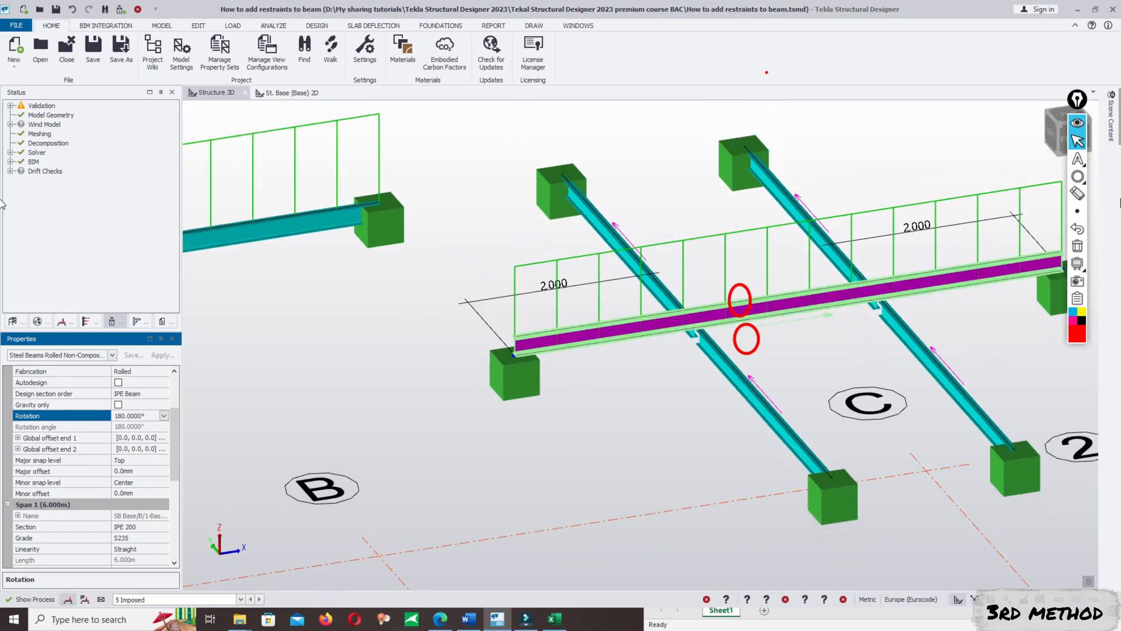
Clear the annotations and draw new red ellipses around the rotated B–C beam's upper and lower flanges
left_click(1080, 247)
mouse_move(1078, 178)
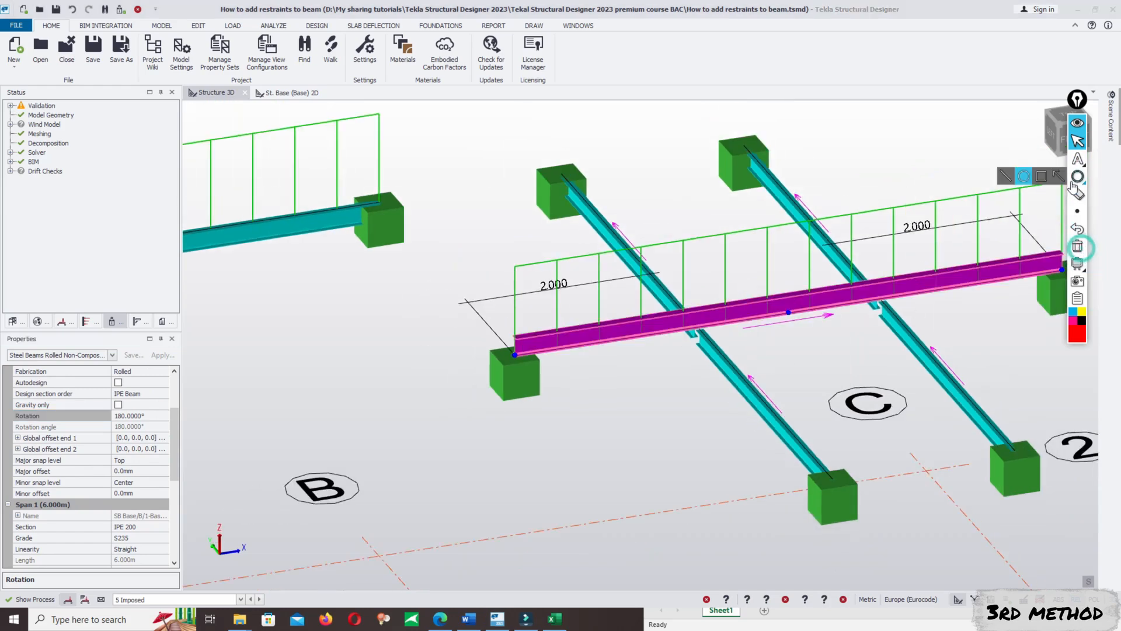
left_click(1022, 176)
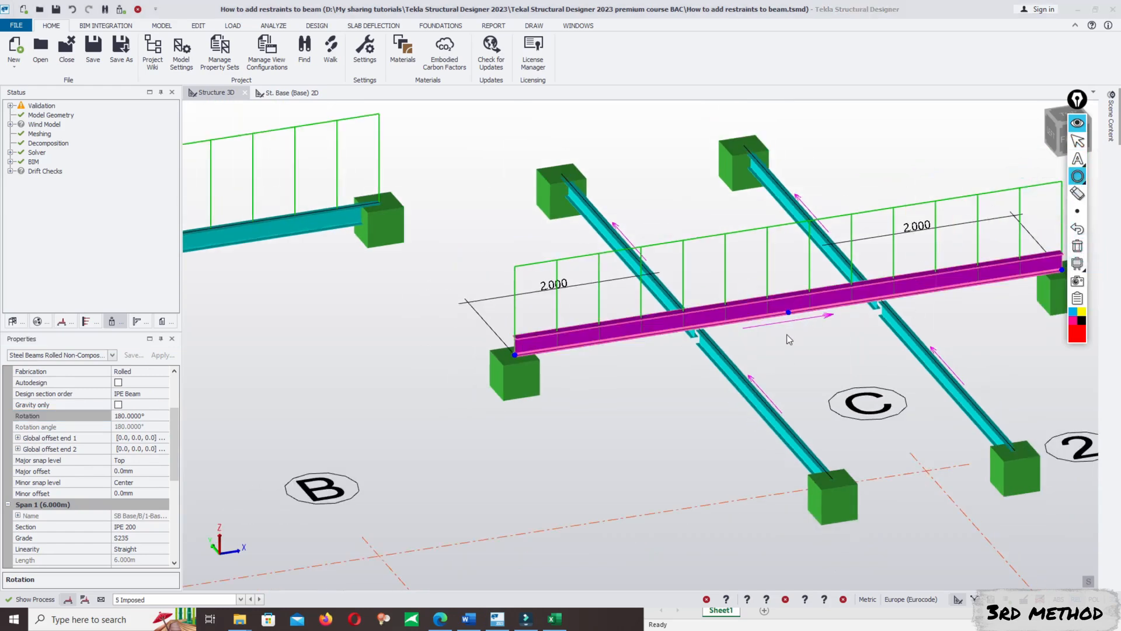
left_click_drag(782, 315, 799, 330)
left_click_drag(801, 285, 824, 299)
left_click(1078, 141)
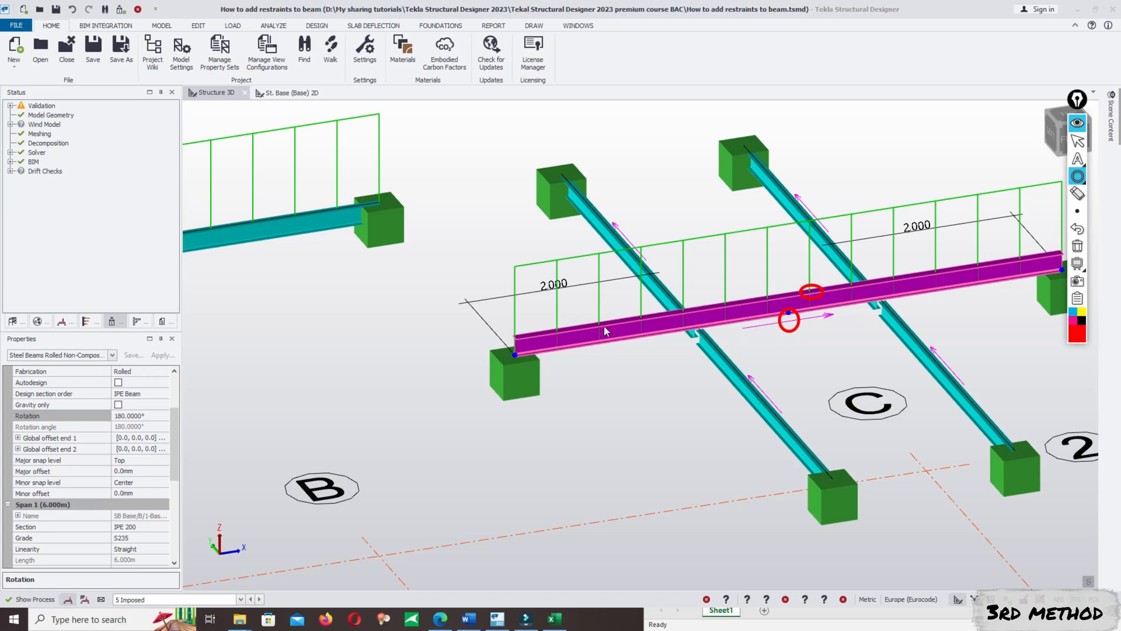
Set the B–C beam's rotation to 0° and clear the red annotations
left_click(147, 415)
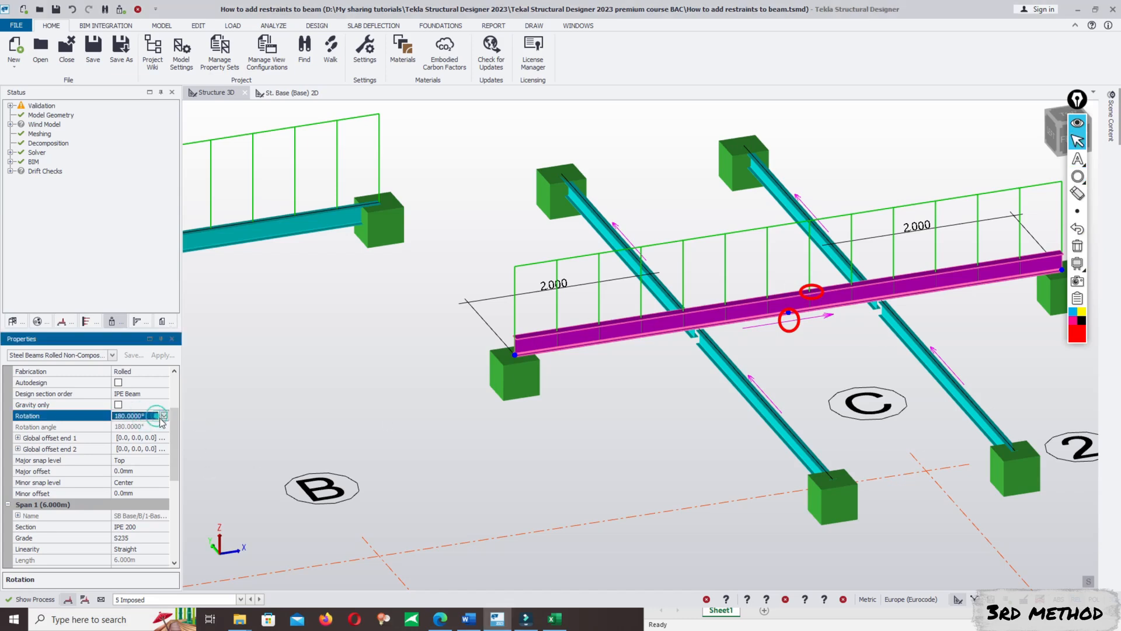
left_click(164, 415)
left_click(134, 427)
left_click(638, 393)
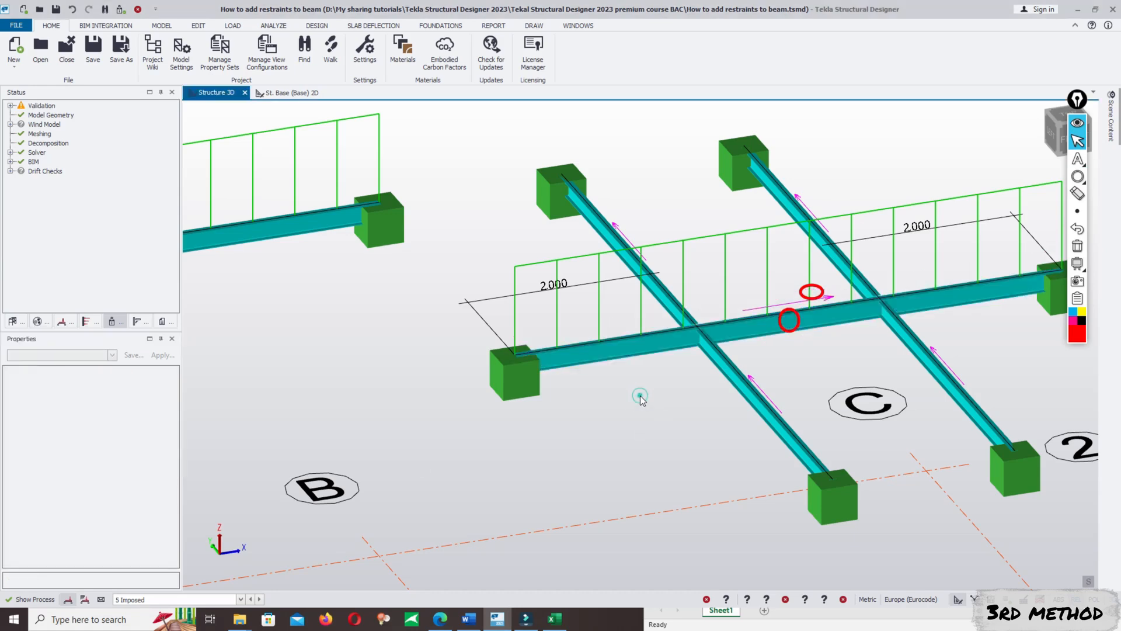
scroll(639, 394, "down", 6)
scroll(775, 285, "up", 2)
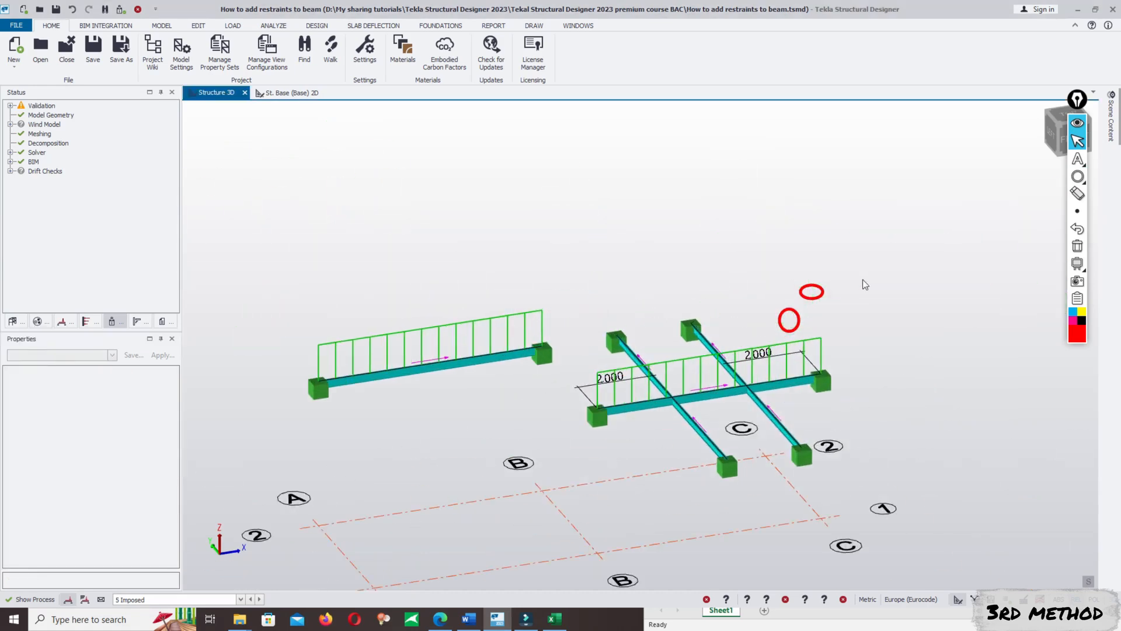
left_click(1077, 246)
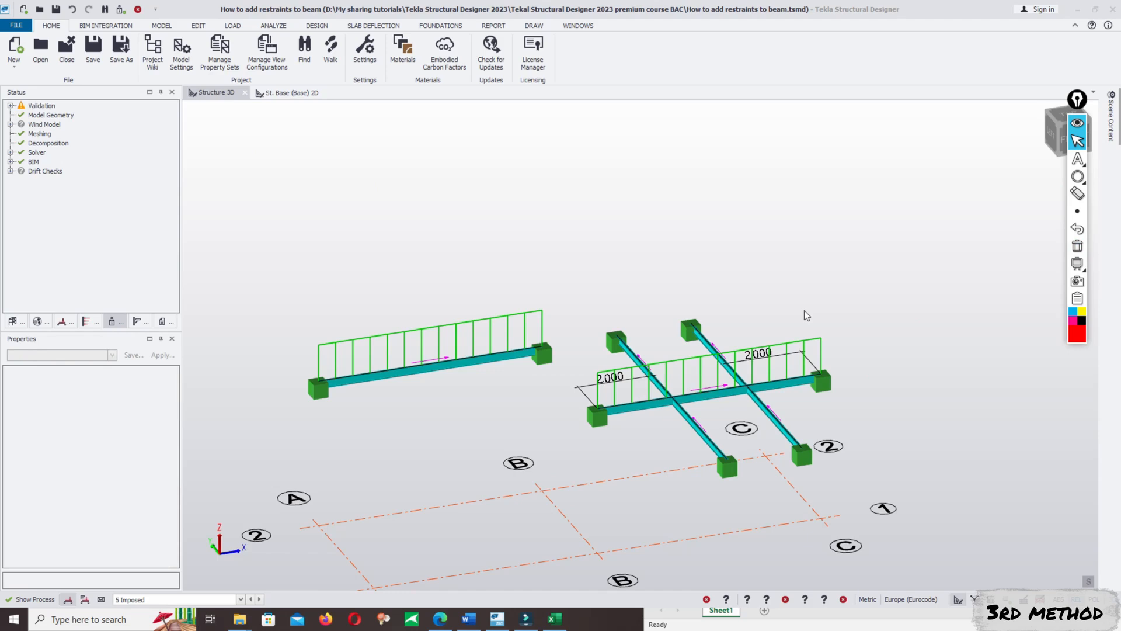
middle_click_drag(581, 436, 597, 350)
scroll(581, 346, "up", 3)
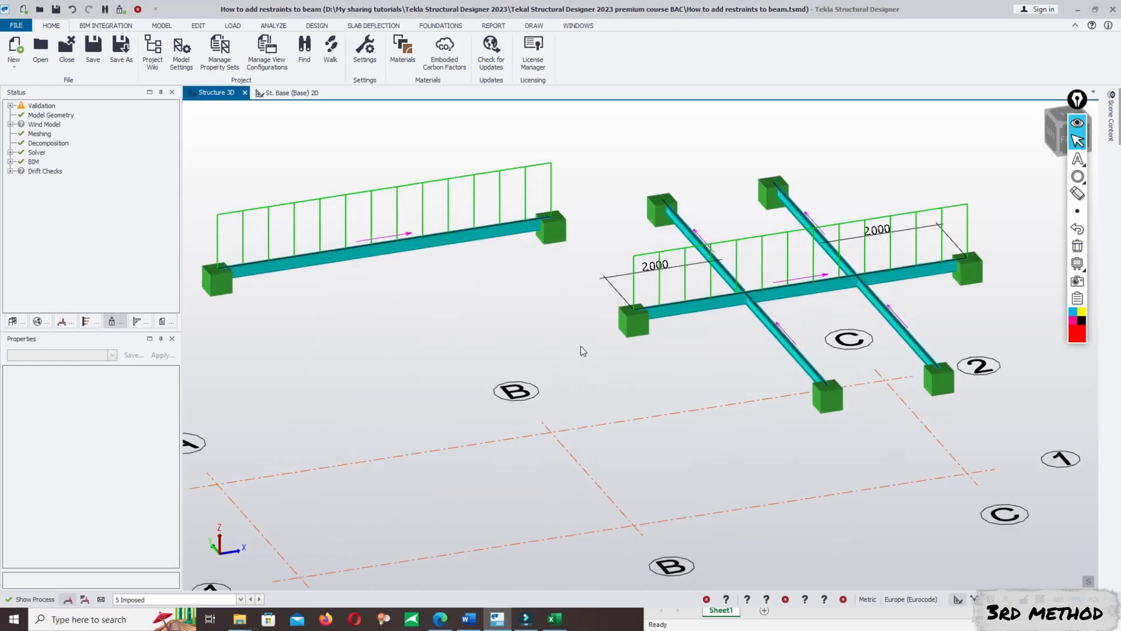
scroll(524, 303, "down", 2)
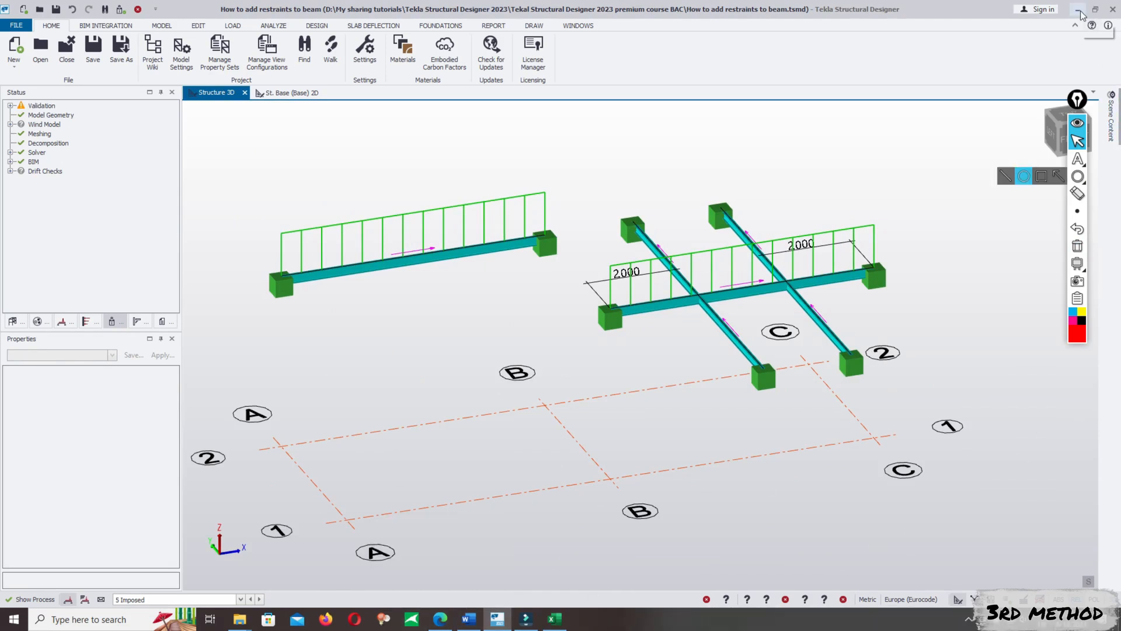
left_click(968, 618)
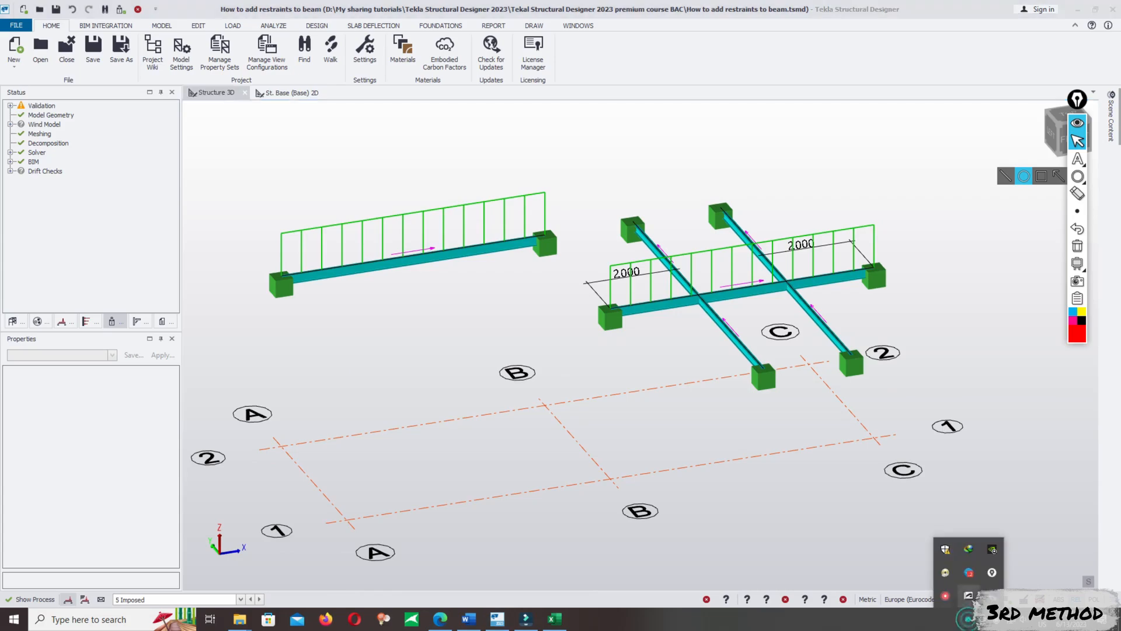
right_click(946, 598)
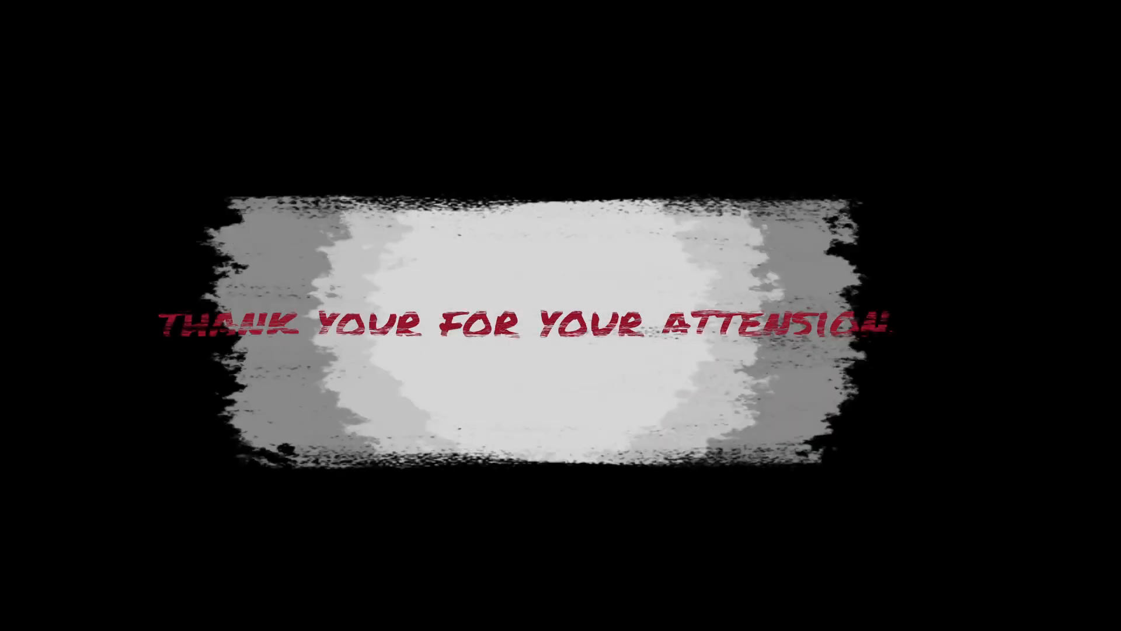